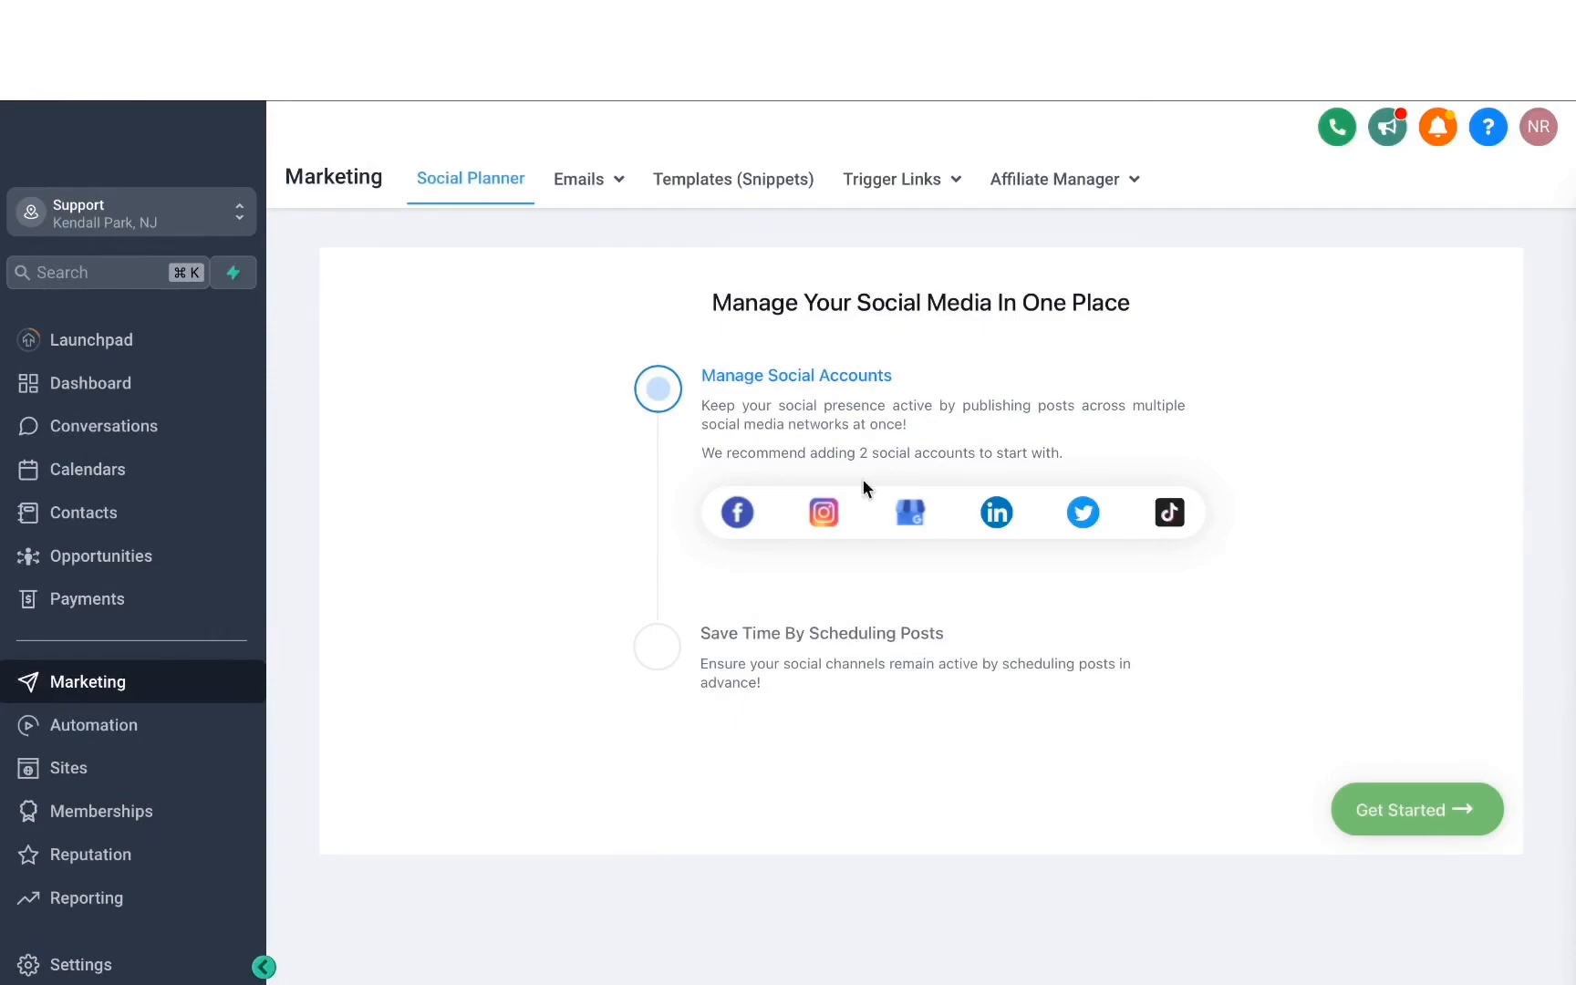
Step: Connect a Facebook page to the Social Planner from the list of available pages
left_click(738, 515)
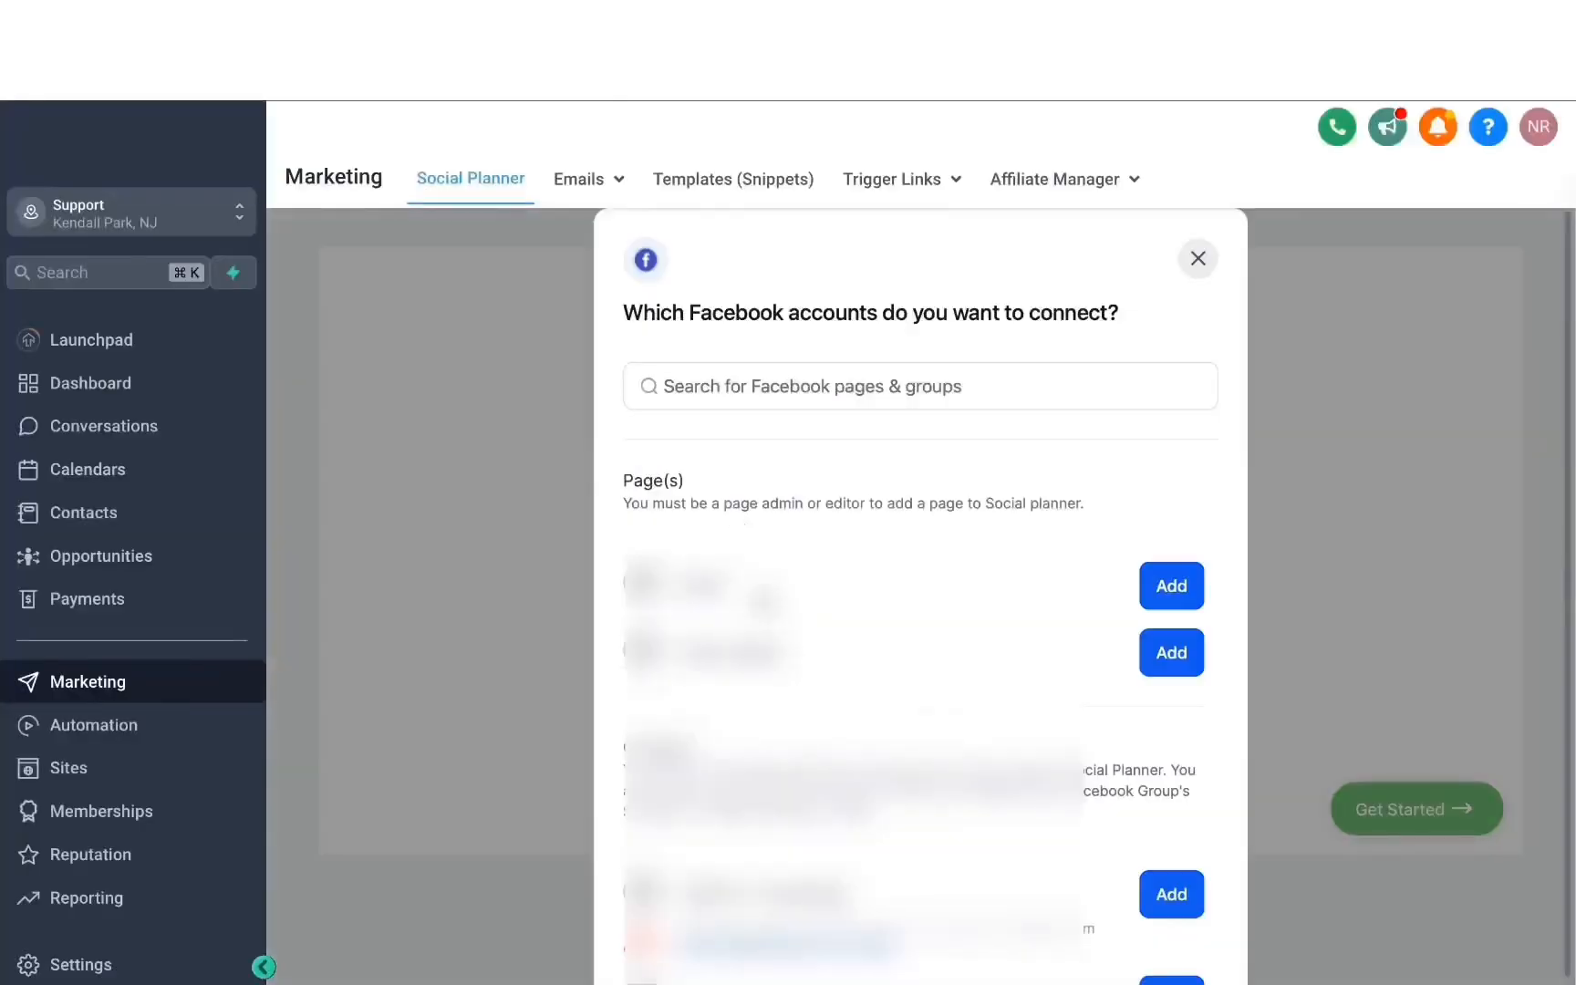
left_click(1163, 653)
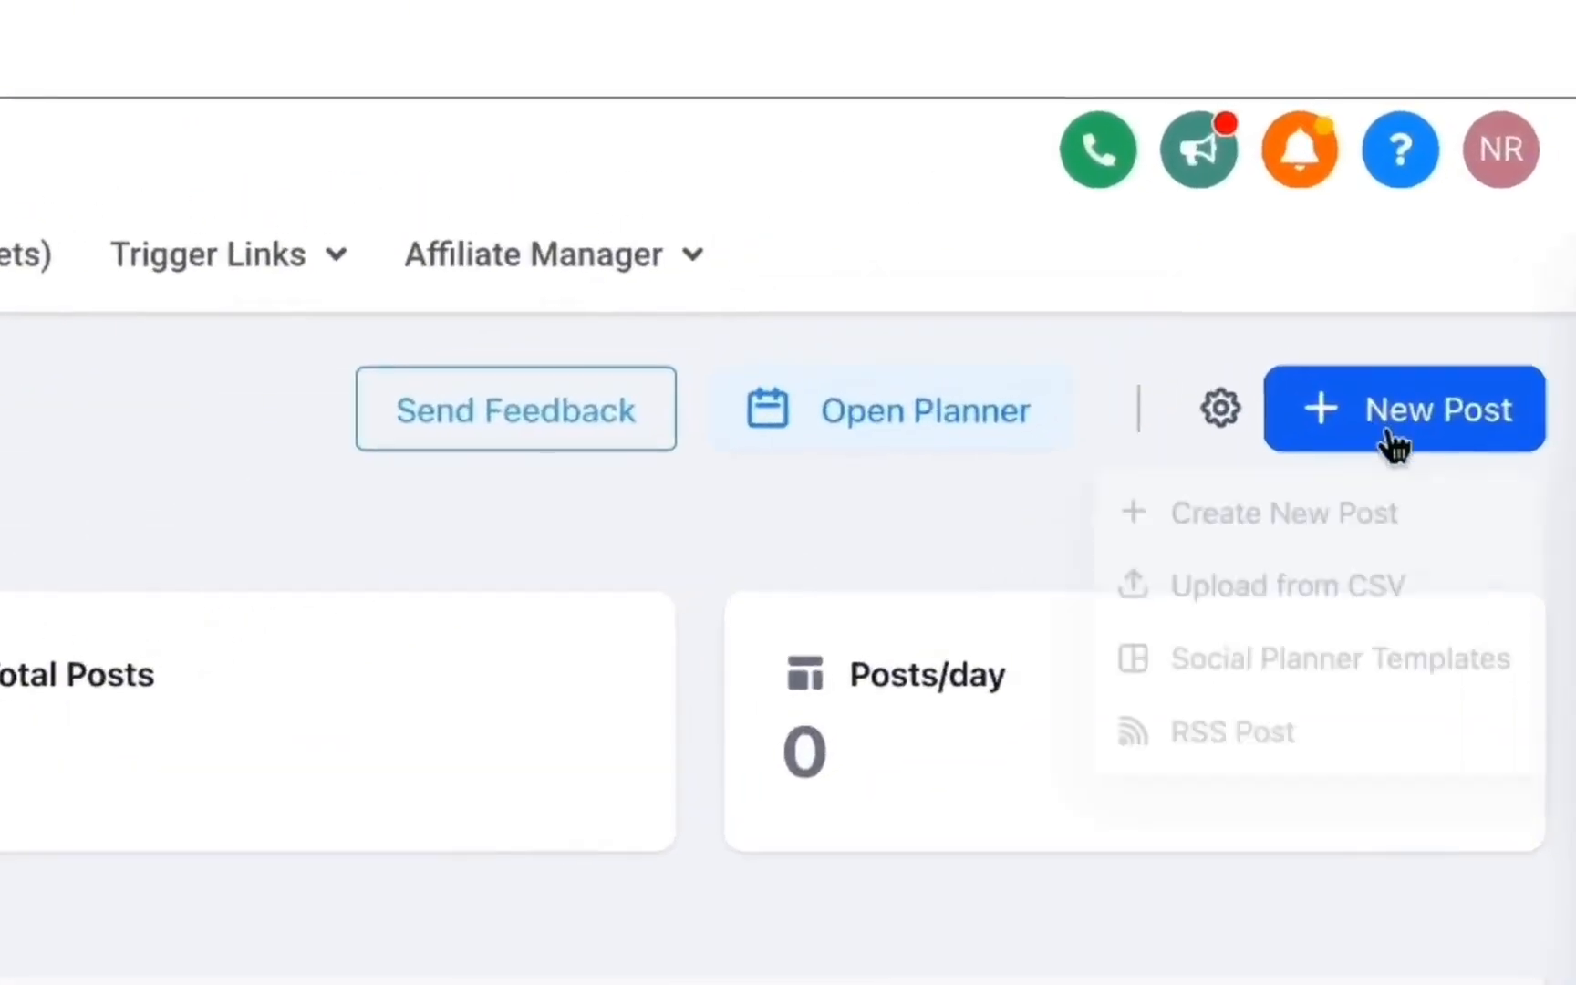
Step: Start a new social post and choose American Hair Co. and both Mavix Digital accounts as its destinations
left_click(1482, 268)
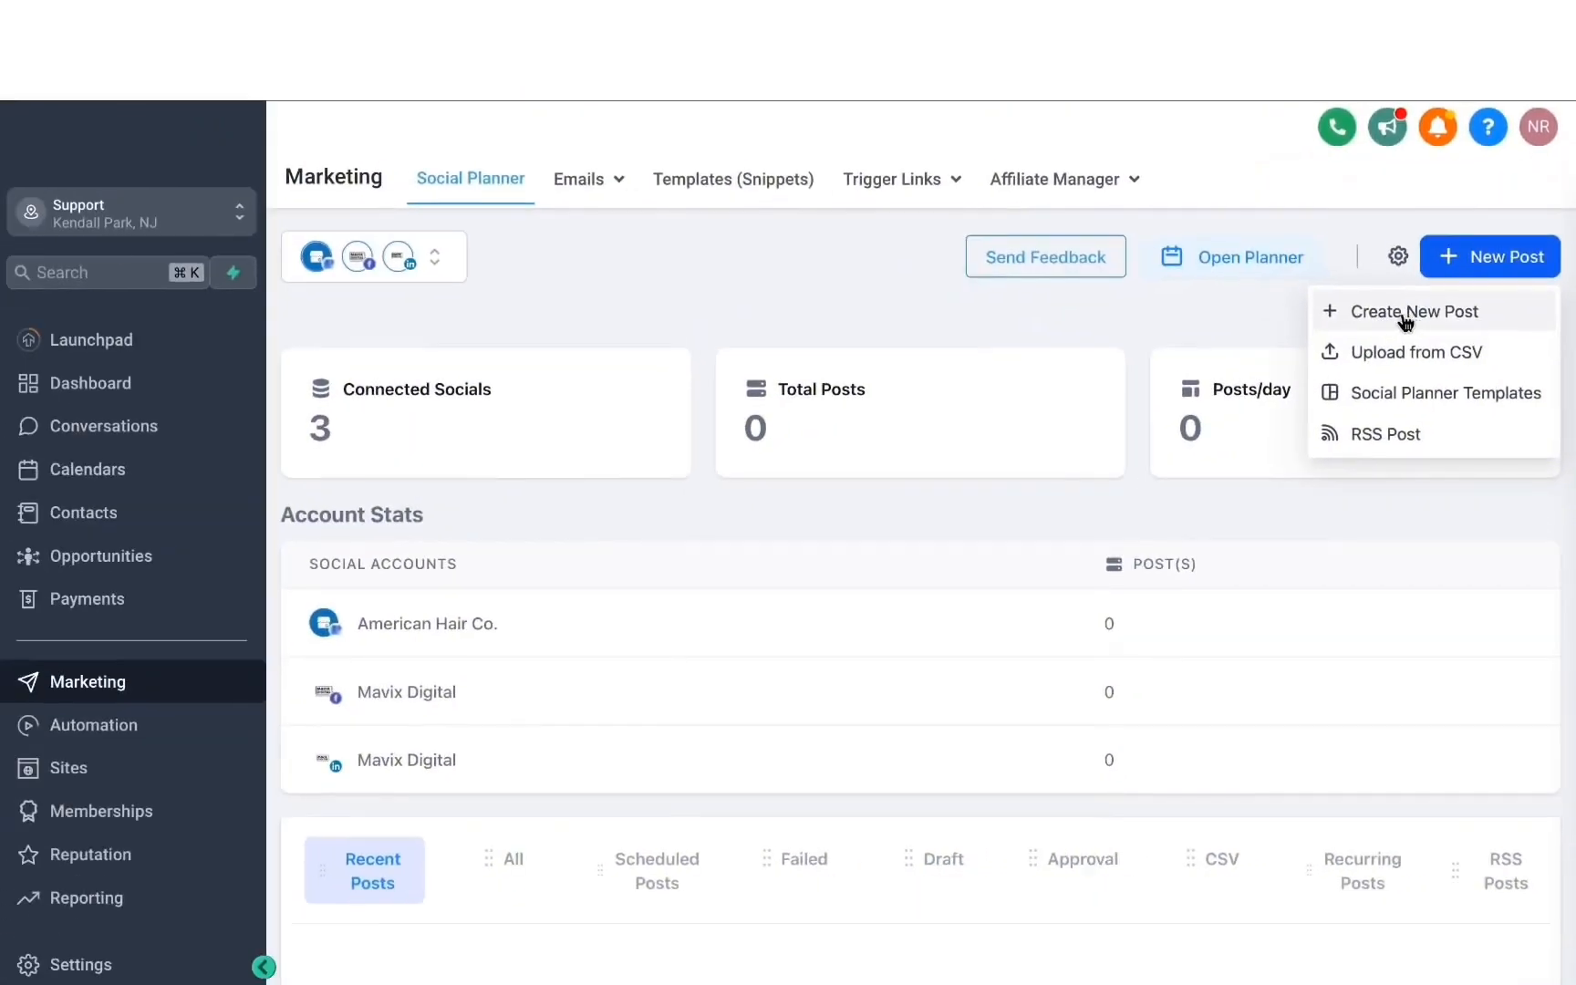
left_click(1406, 314)
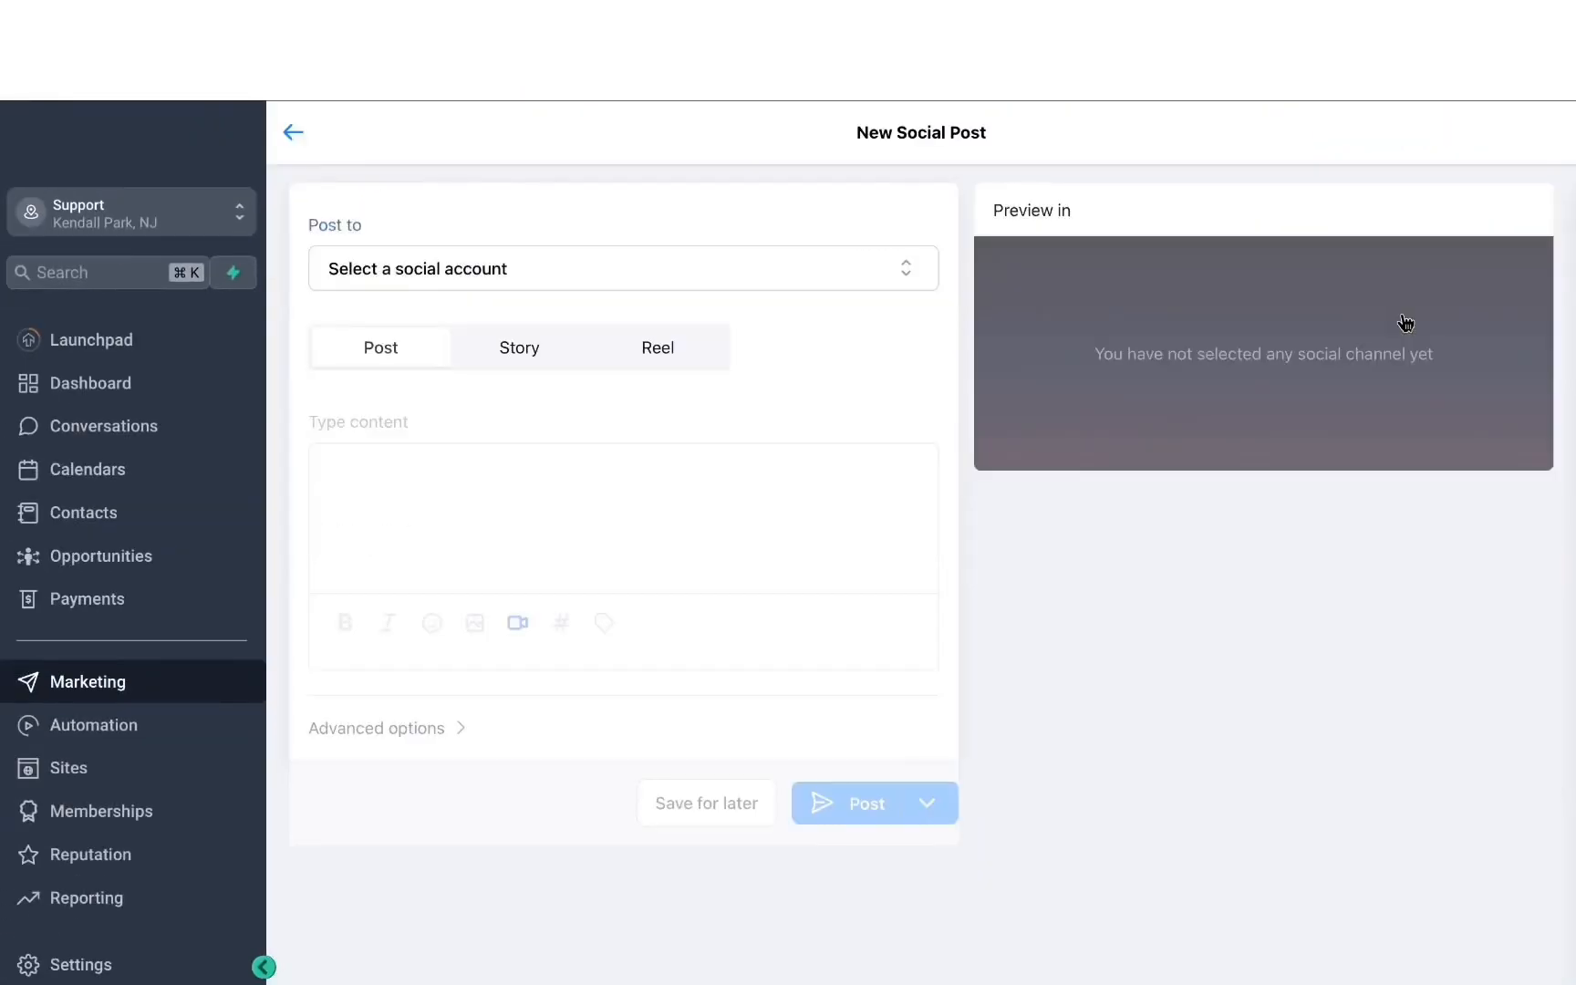
left_click(536, 290)
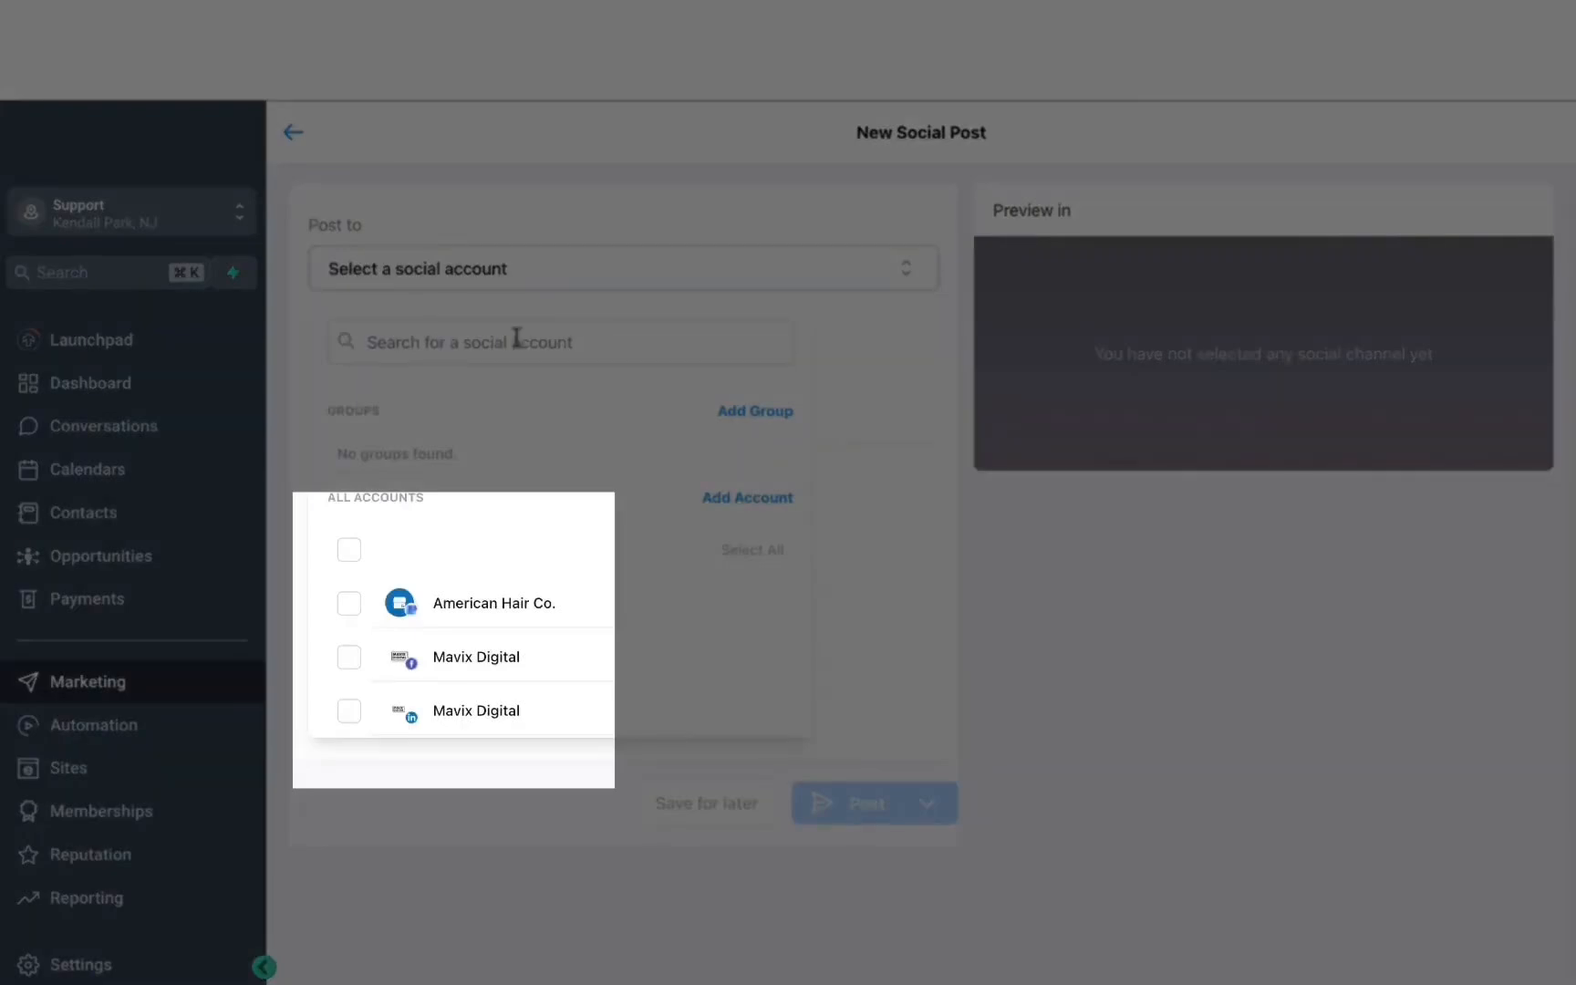
left_click(351, 612)
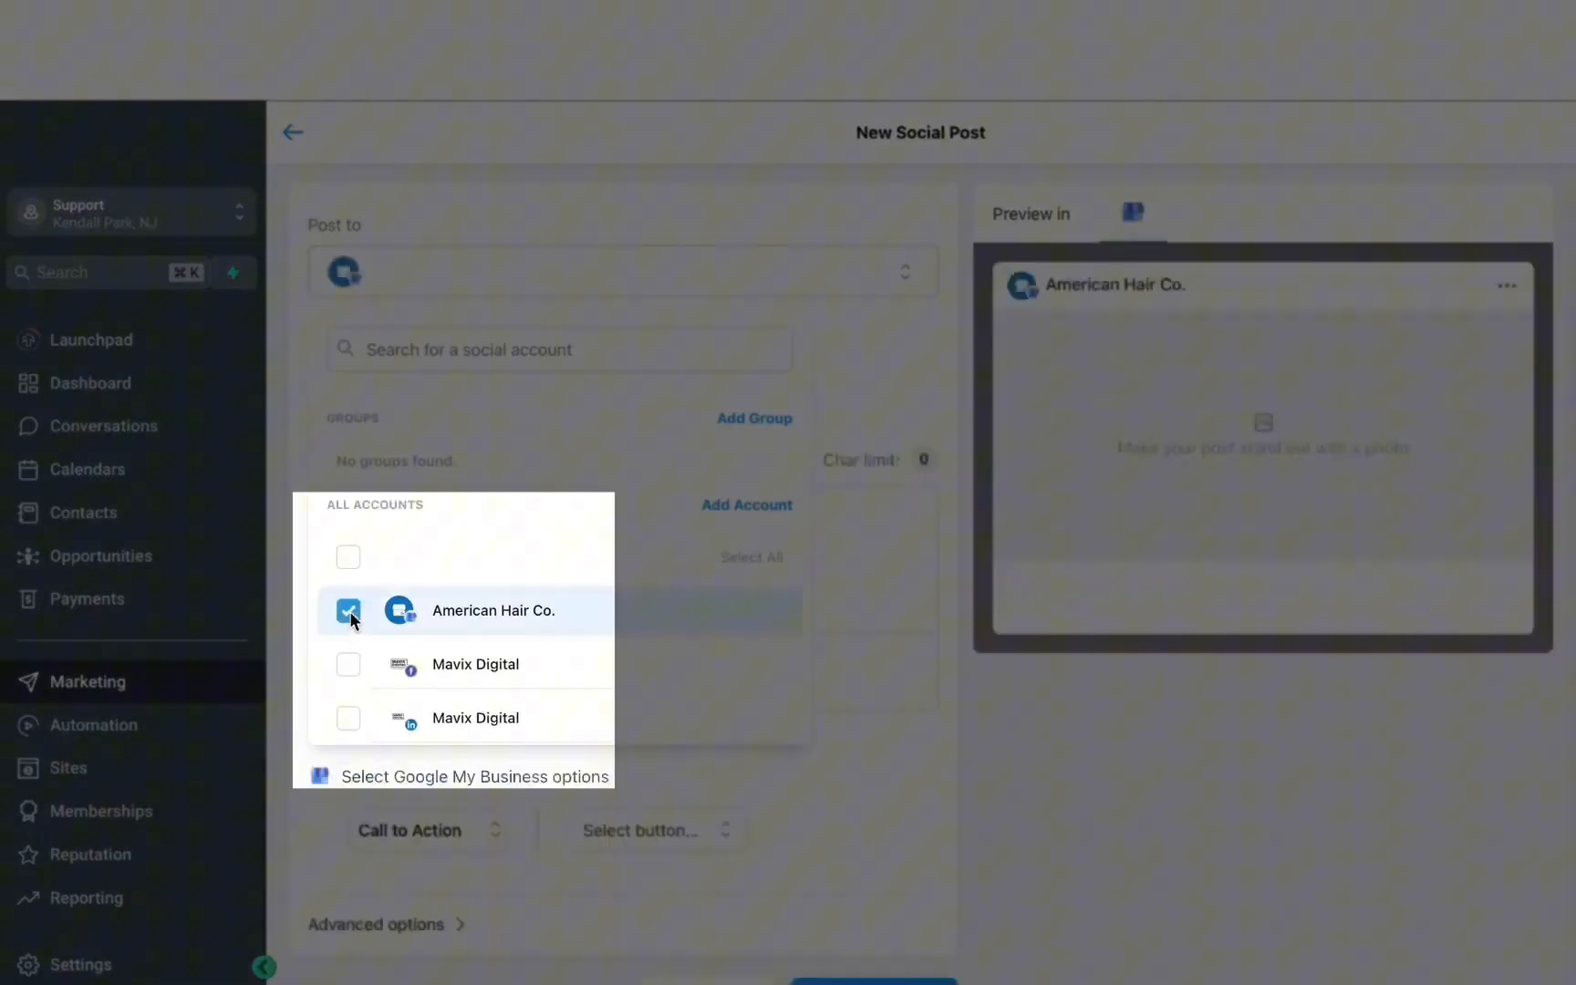
left_click(345, 666)
left_click(345, 726)
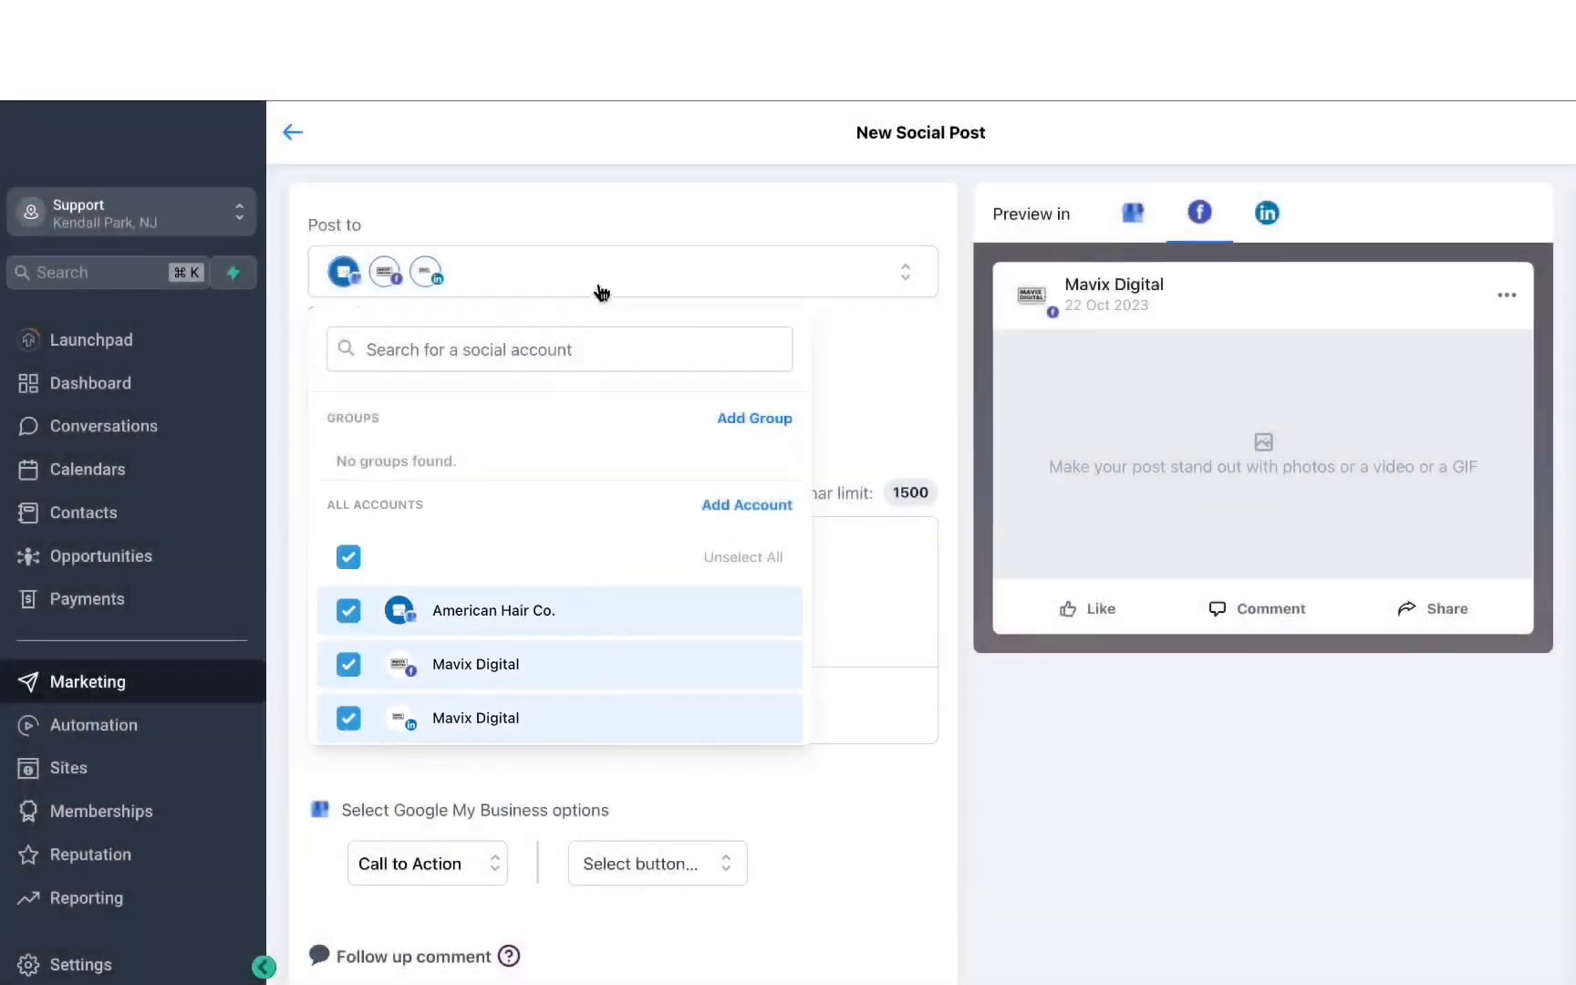
left_click(598, 288)
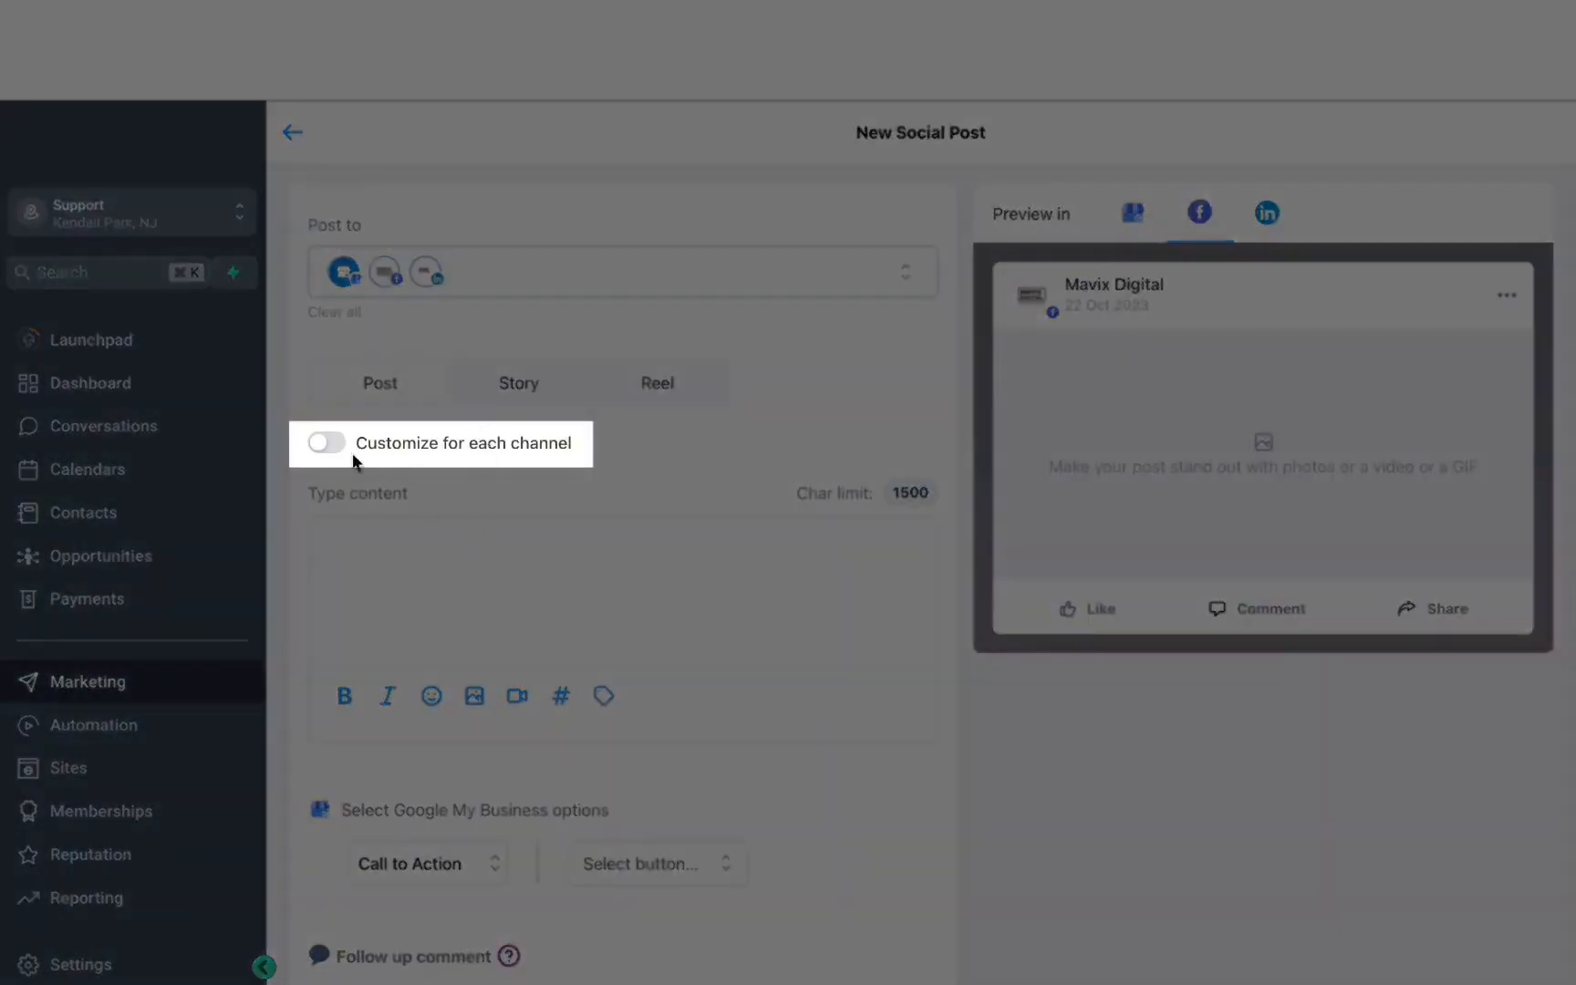
Step: Try customizing the post for each channel, view the Facebook, Google and LinkedIn versions, and turn the customization off again
left_click(326, 443)
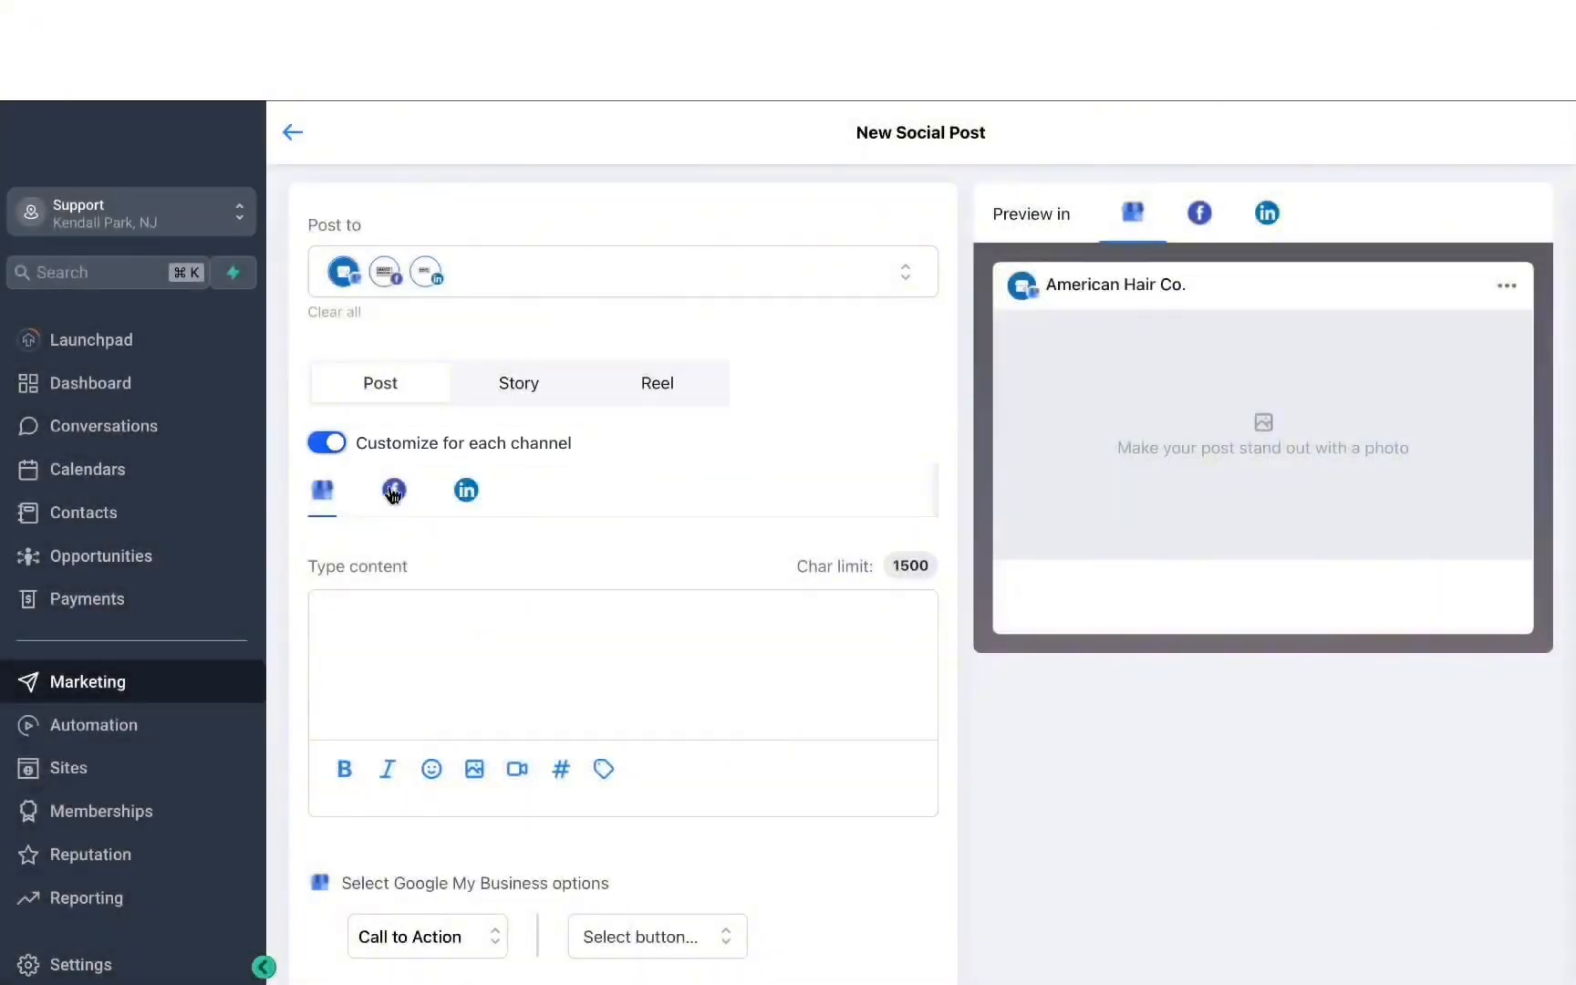
left_click(392, 494)
left_click(325, 491)
left_click(467, 492)
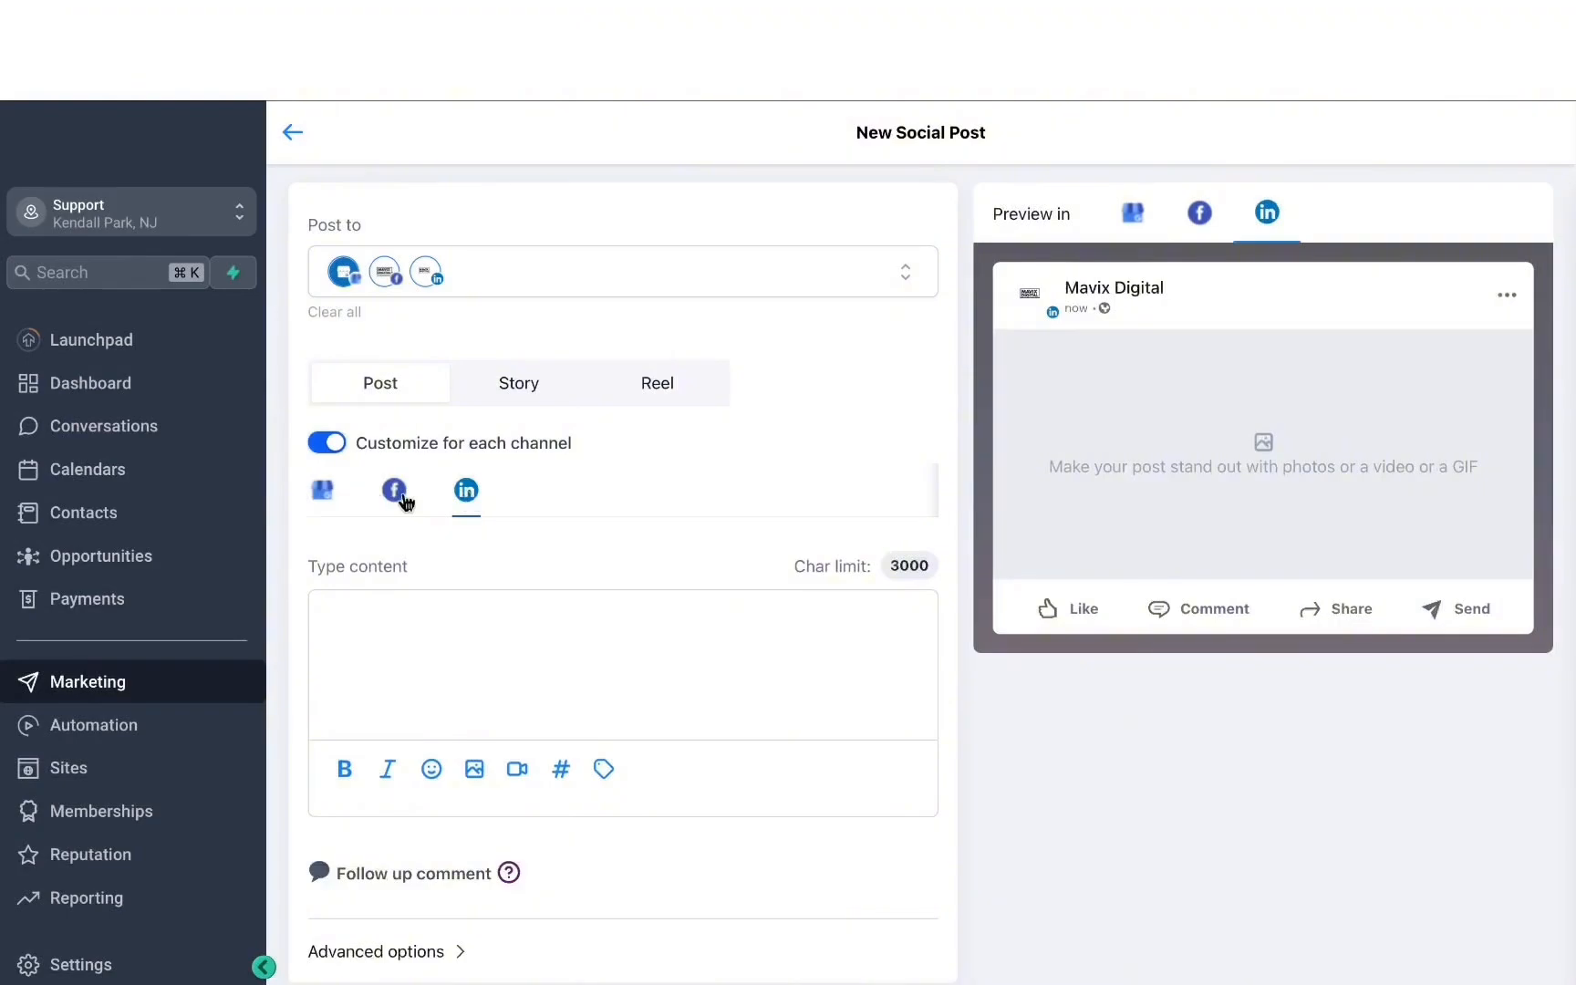
left_click(328, 443)
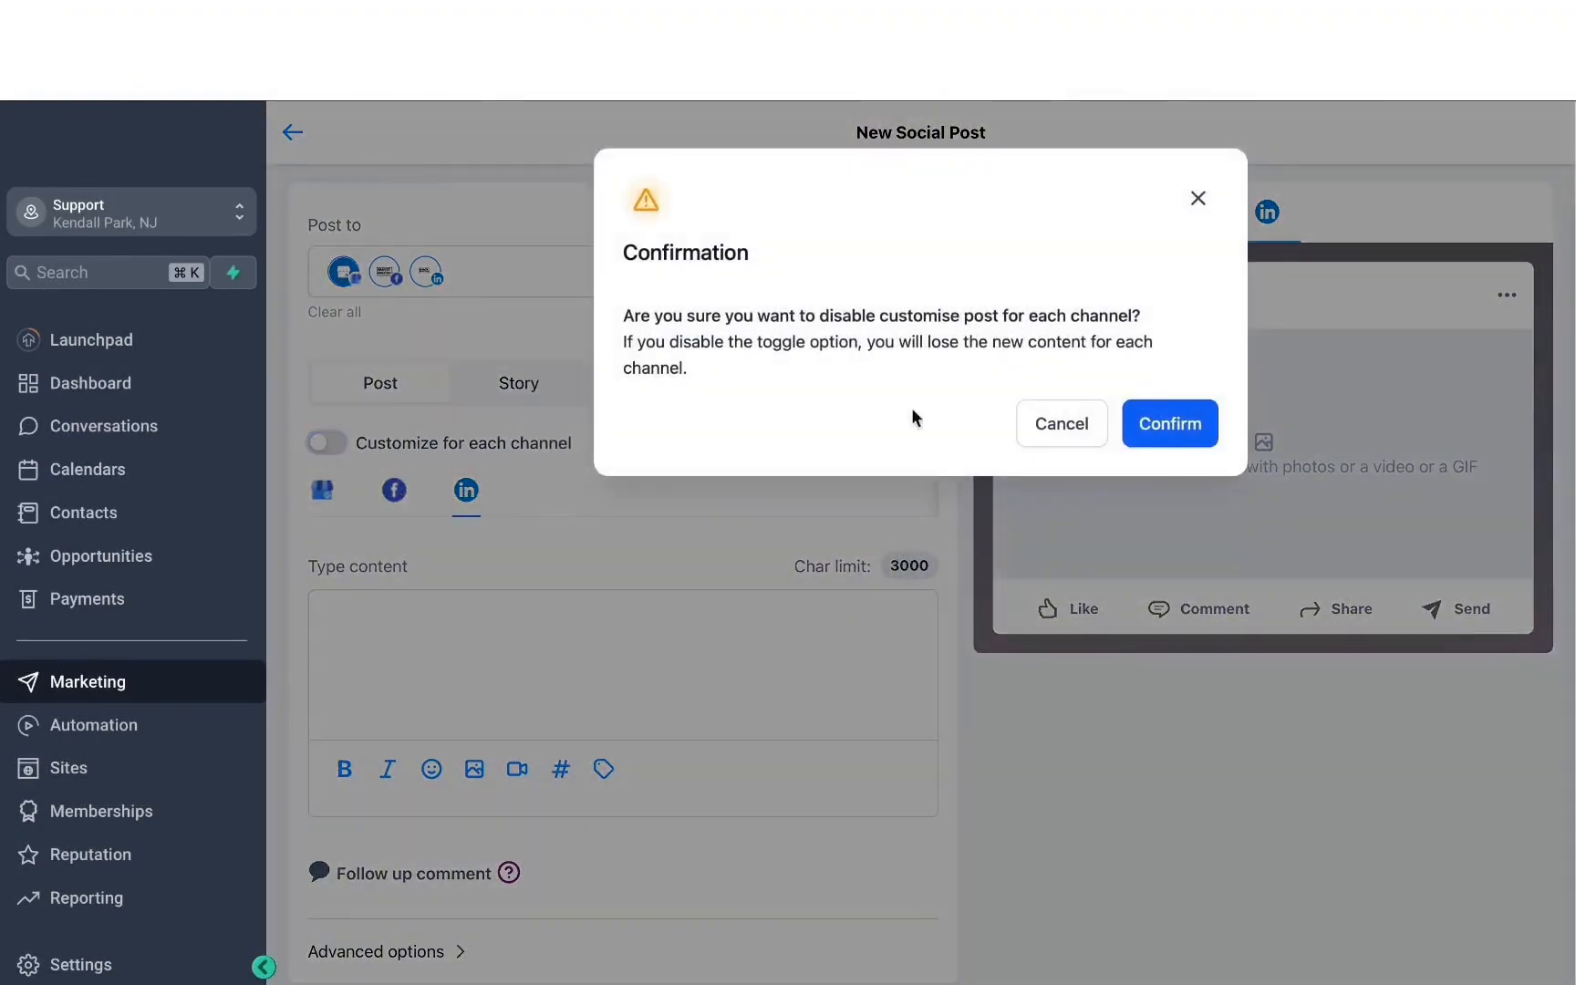
left_click(1163, 429)
Step: Write the post text "A new marketing tool that's trending in 2023" and add a grinning face emoji after it
left_click(780, 547)
type("A new marketing tool that's trending in 2023")
left_click_drag(807, 547, 158, 566)
scroll(452, 598, "down", 1)
scroll(424, 636, "up", 1)
left_click(424, 636)
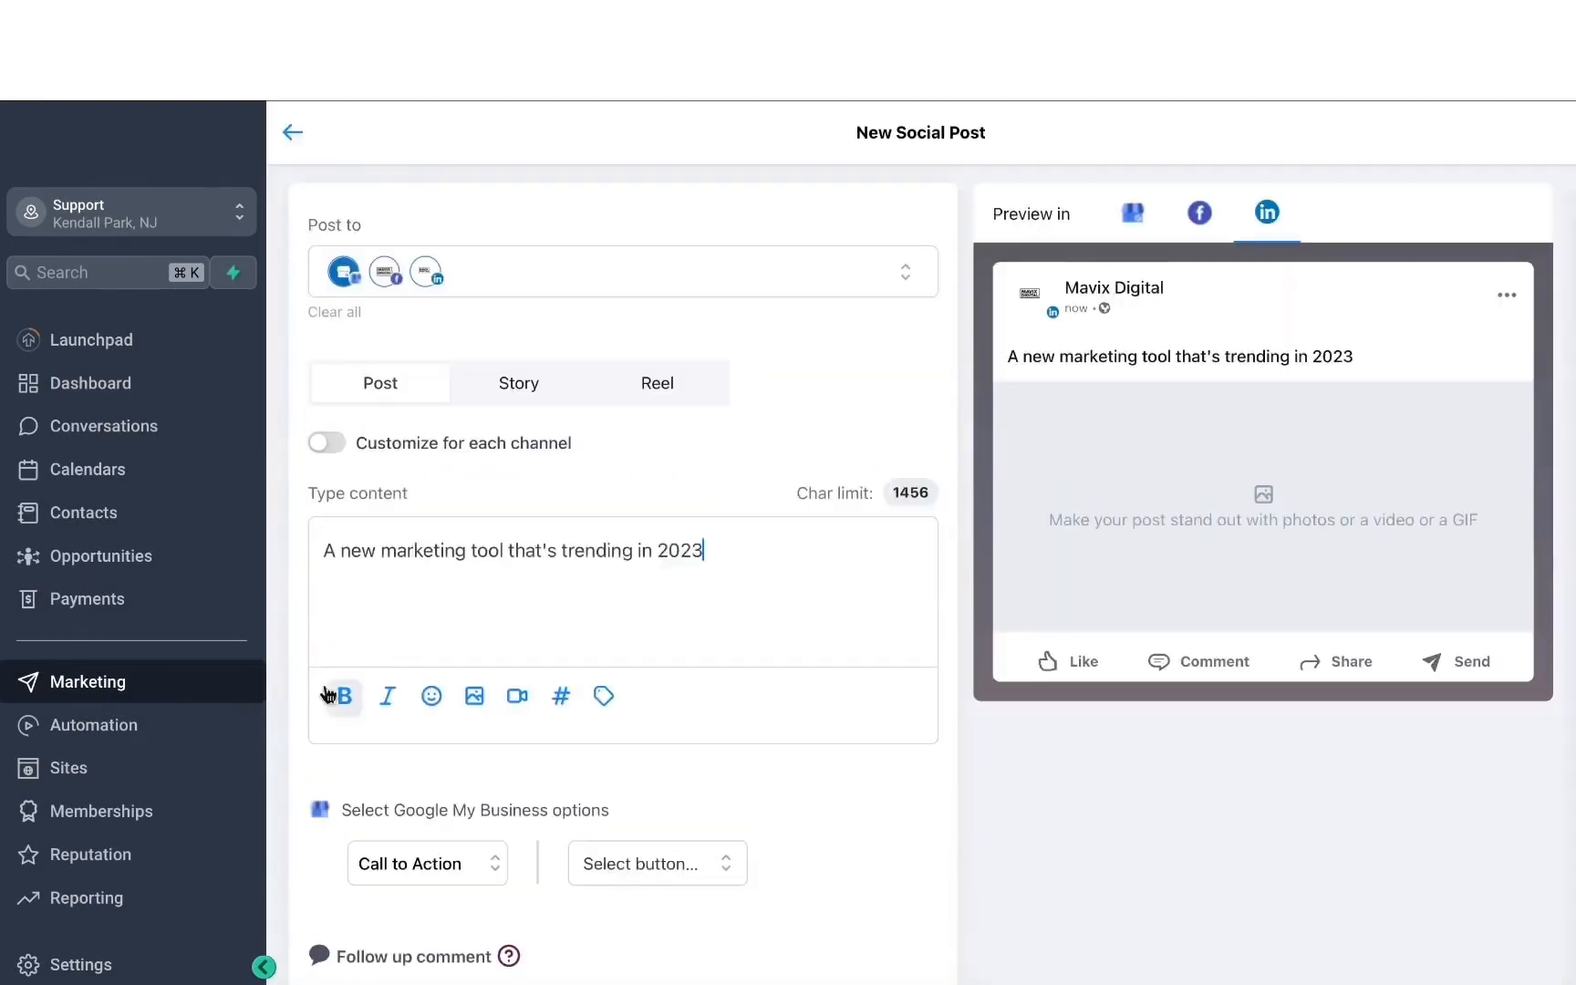
left_click(431, 698)
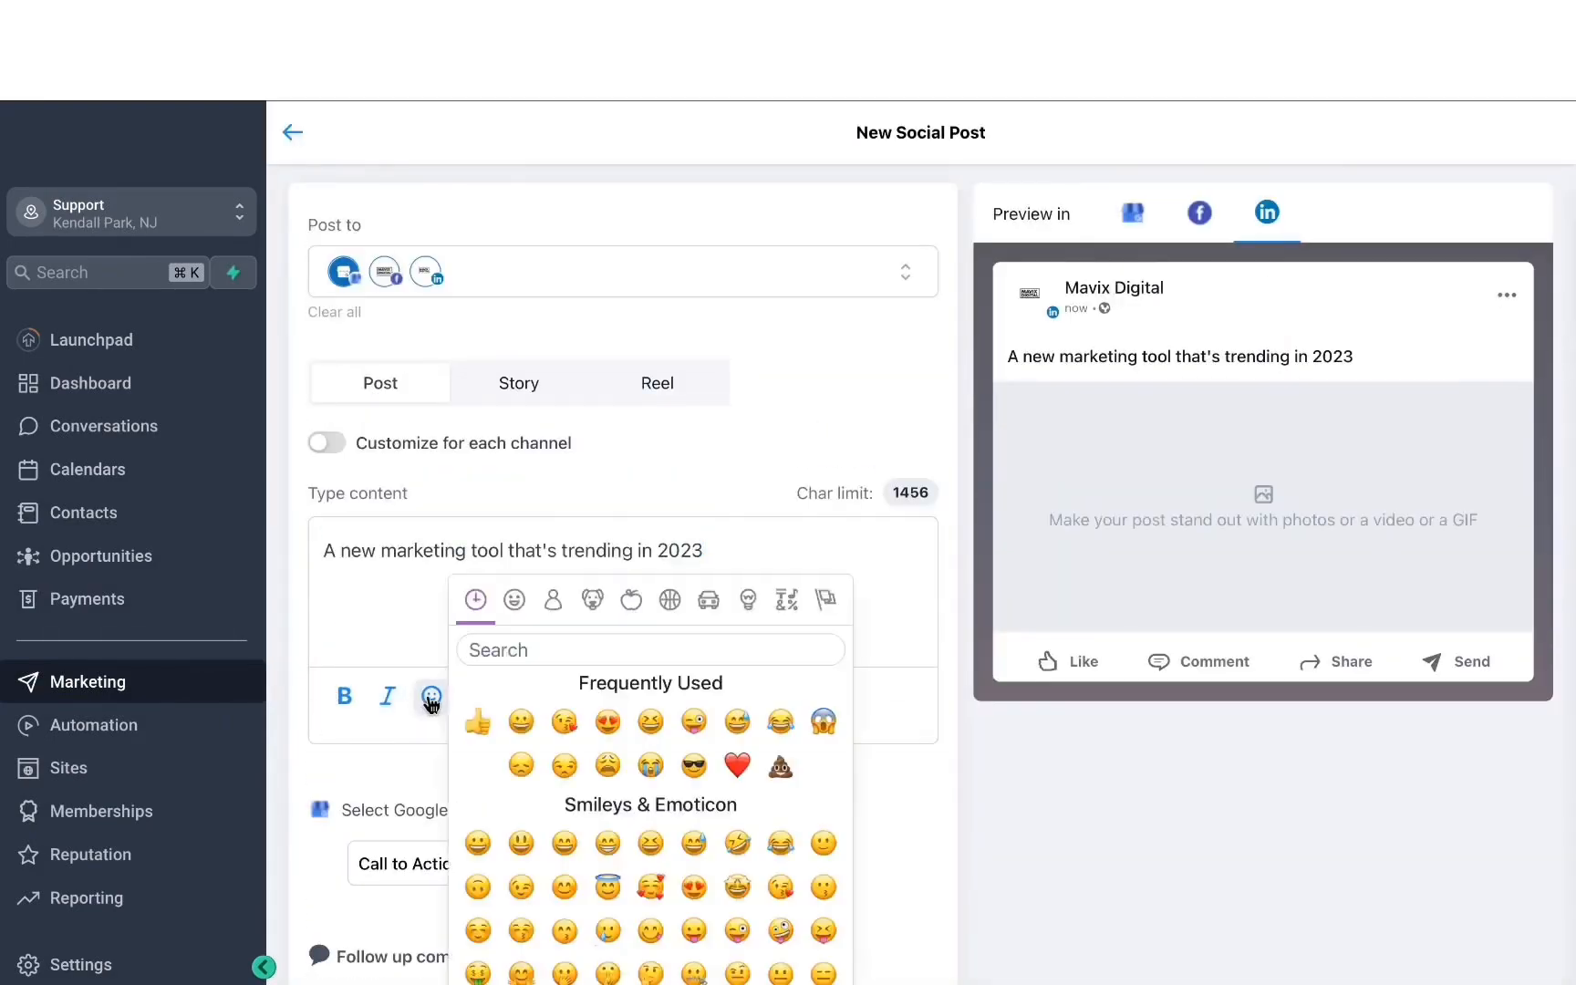
left_click(522, 721)
left_click(373, 644)
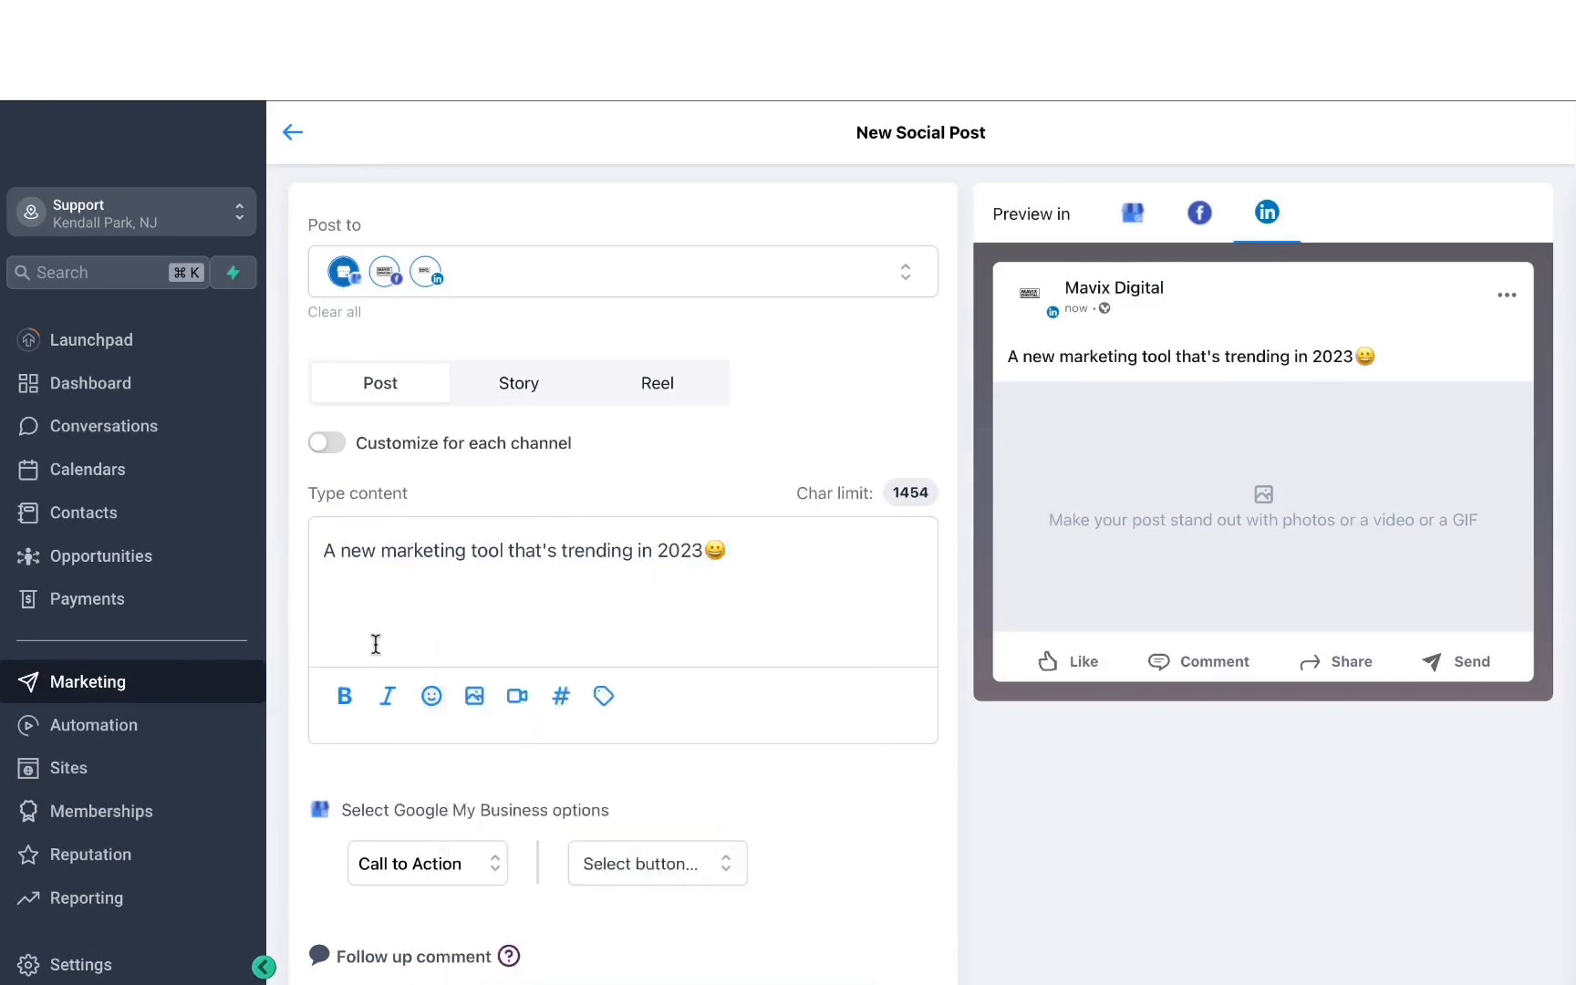
Step: Attach Capture.PNG from the media library to the post and preview it for Facebook, LinkedIn and Google
left_click(483, 696)
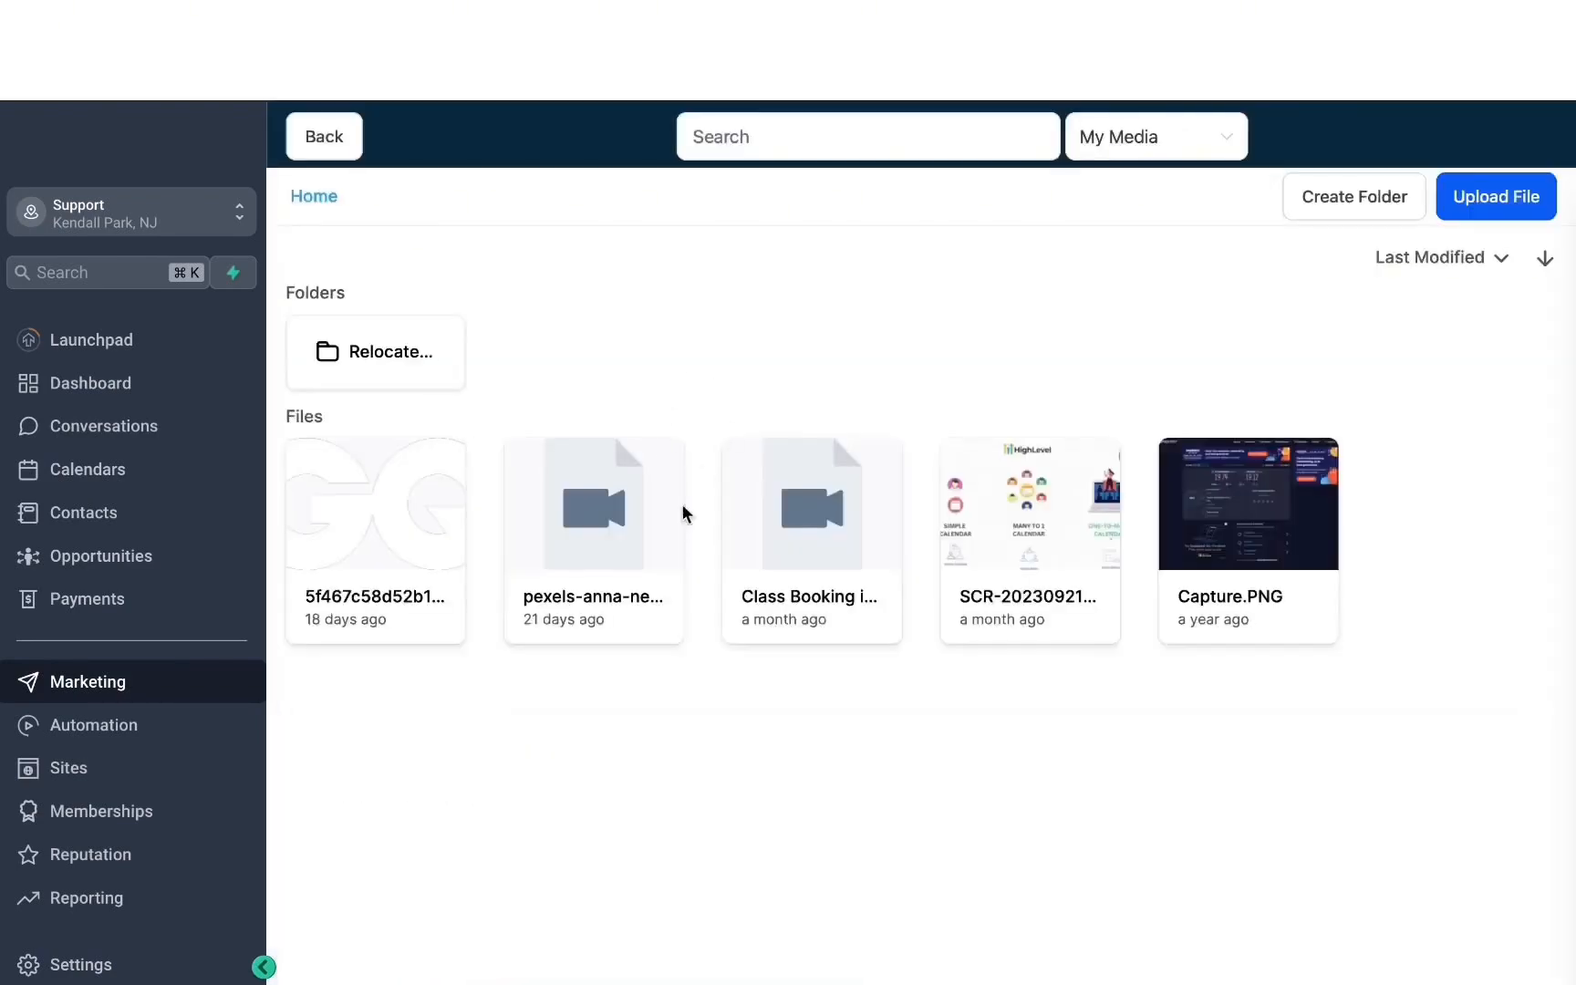
left_click(1172, 546)
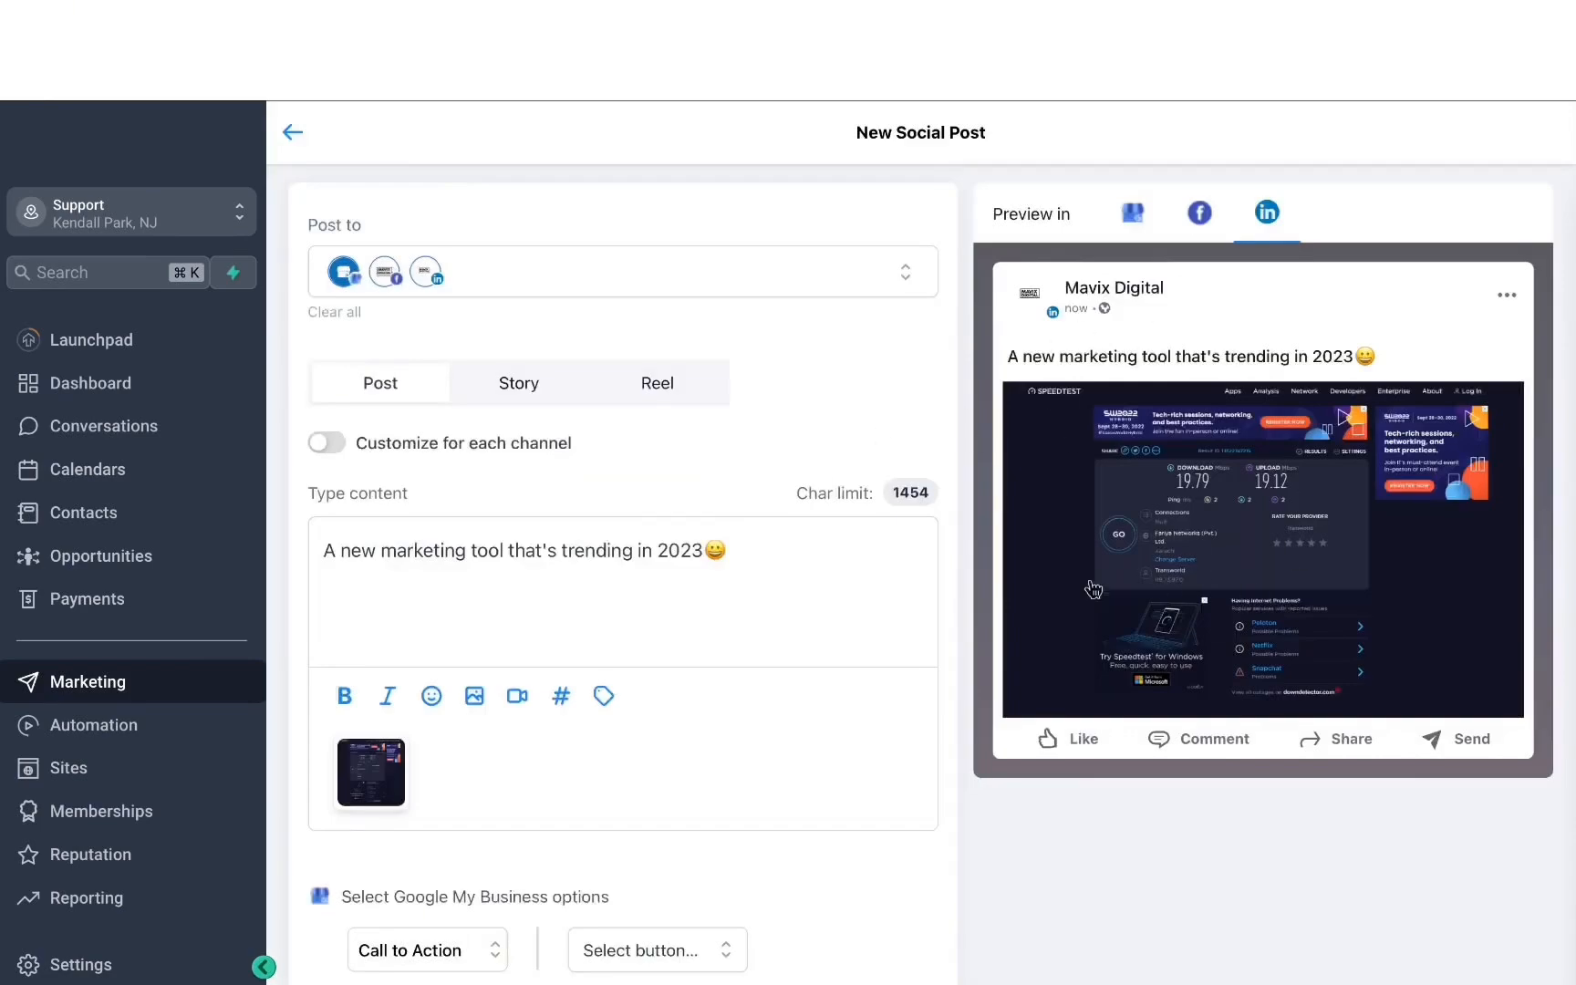
left_click(1201, 219)
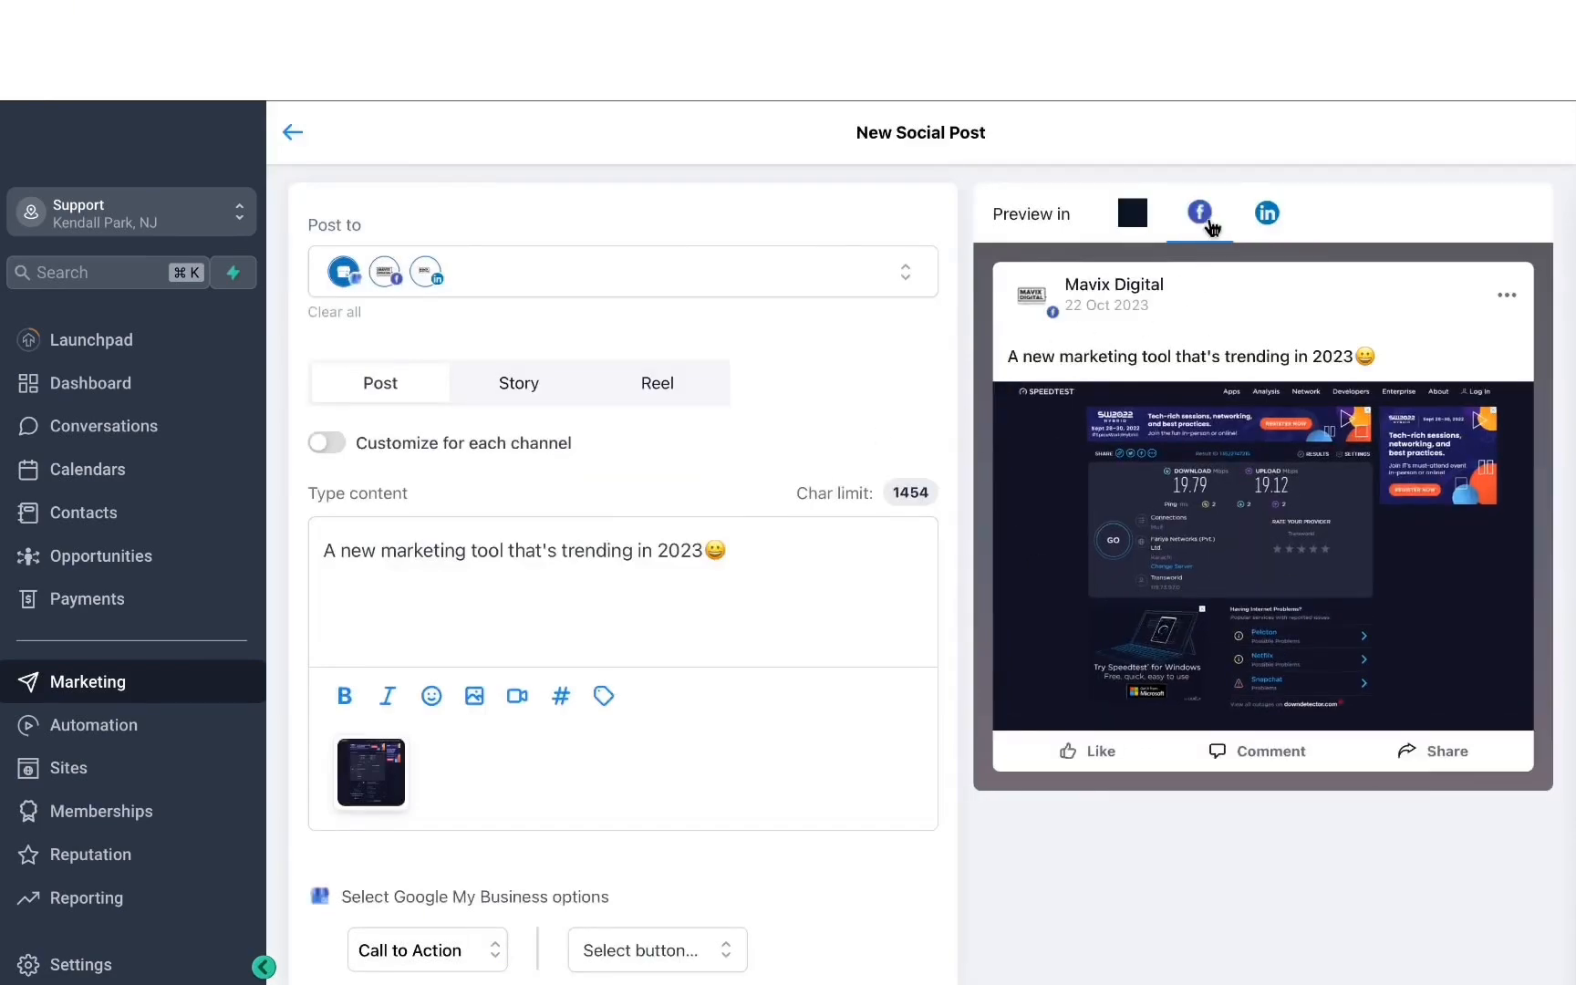
left_click(1267, 219)
left_click(1133, 219)
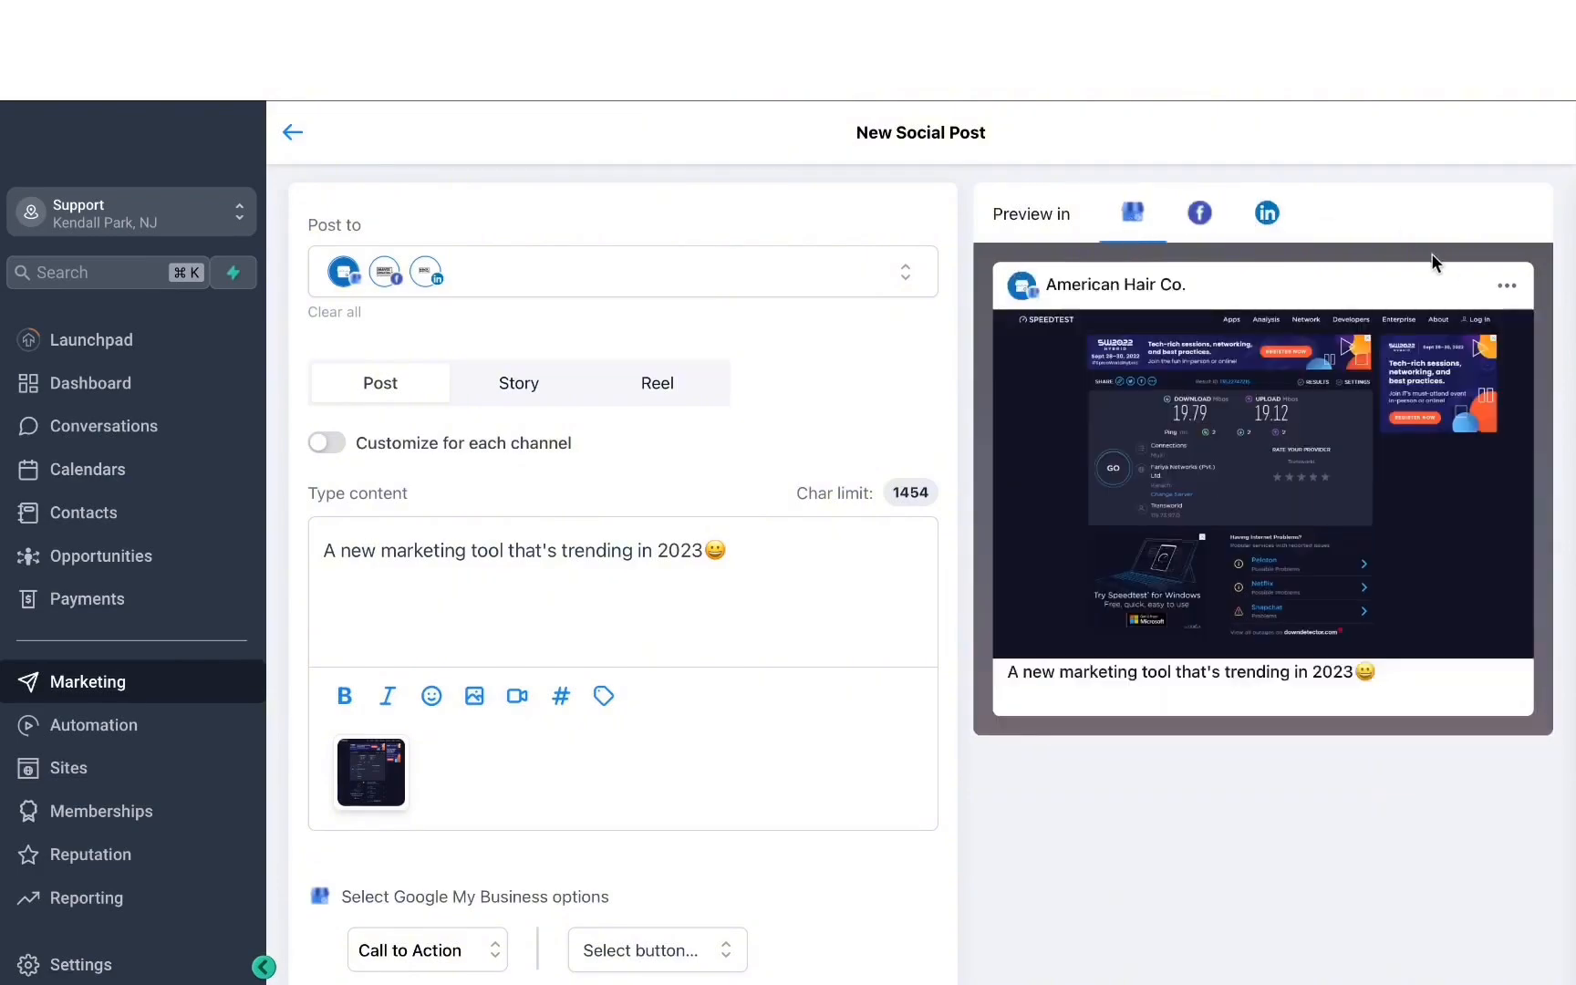
Step: Set the Google My Business call-to-action button of the post to Book
scroll(599, 689, "down", 3)
left_click(483, 698)
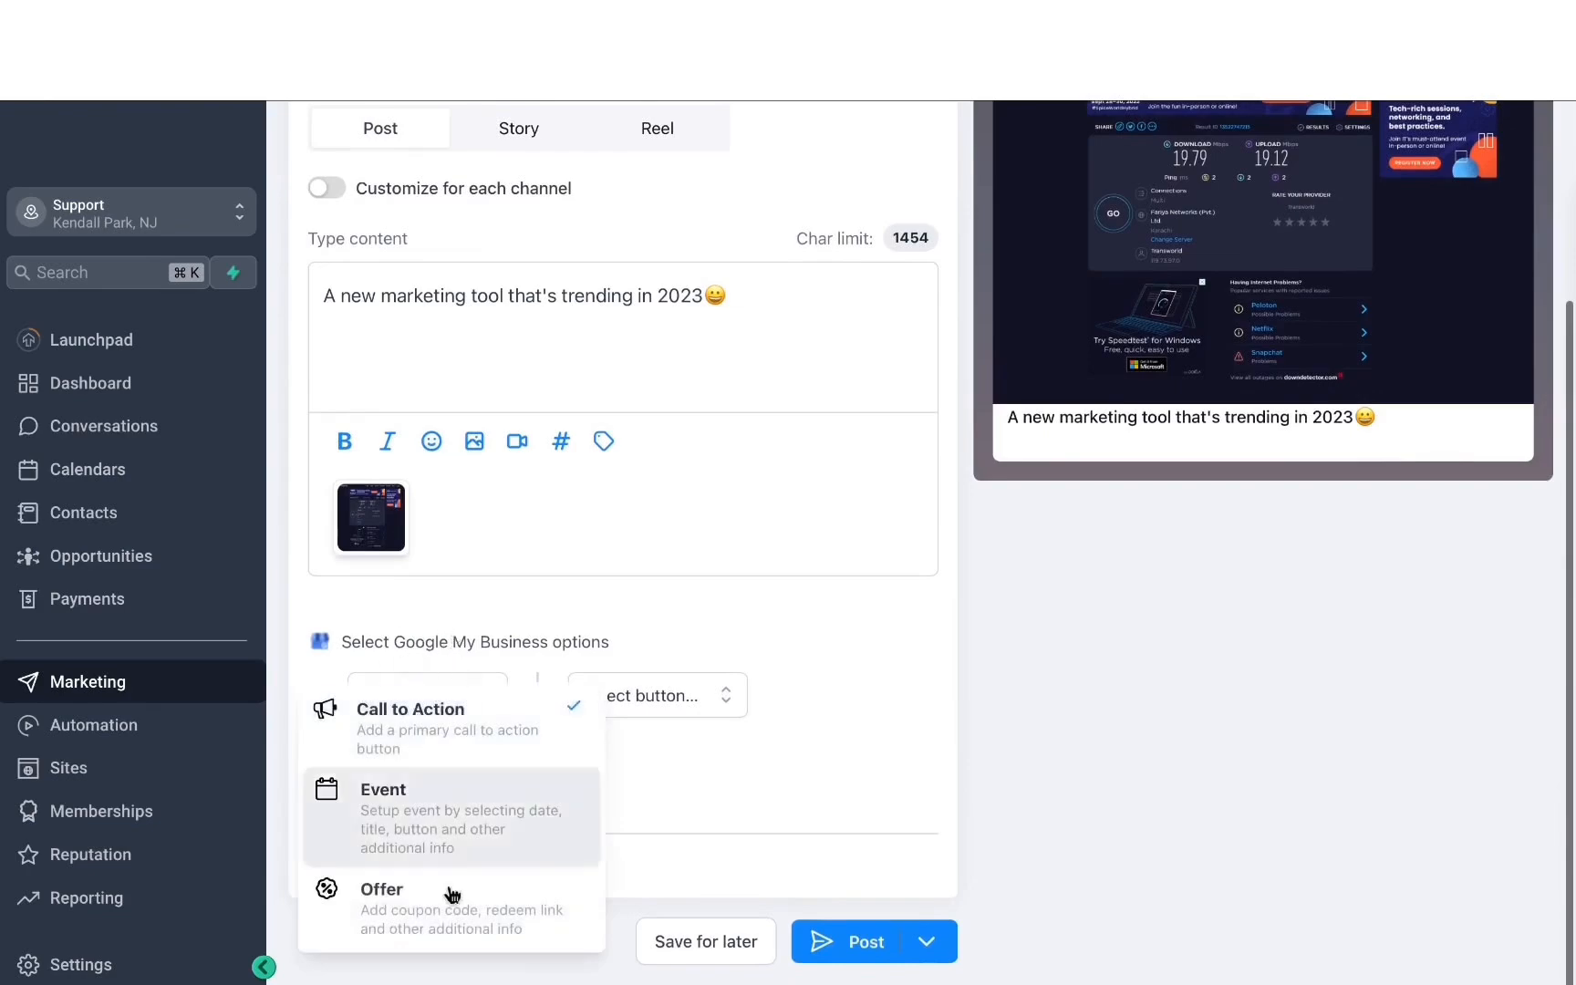
left_click(629, 675)
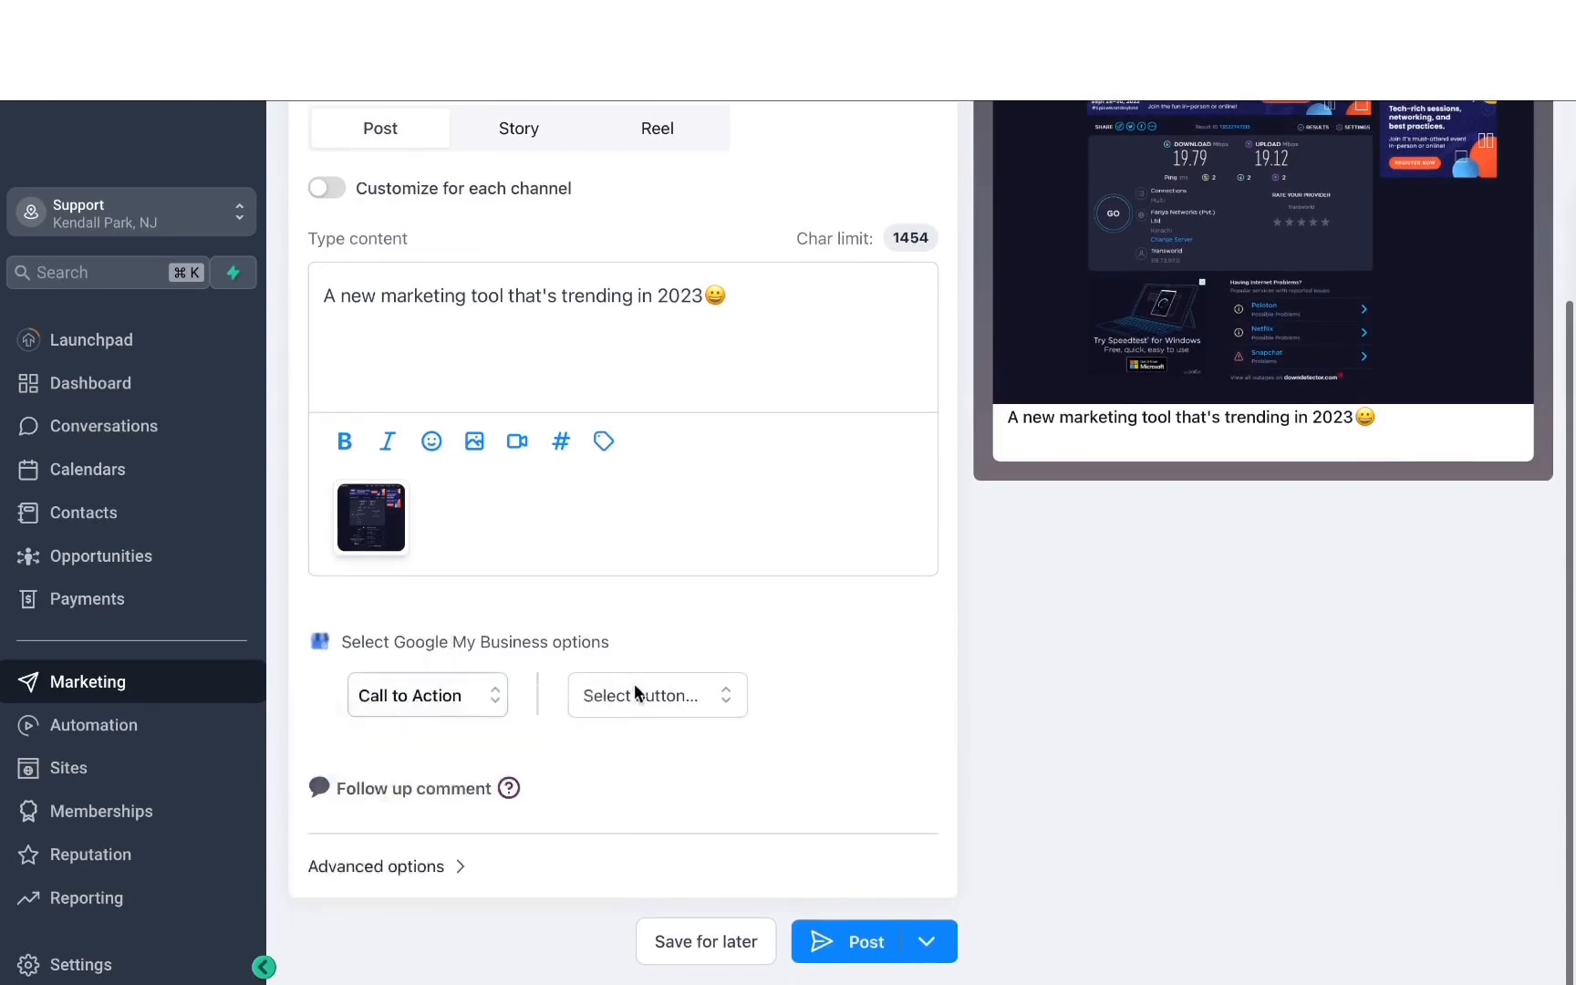
left_click(636, 686)
left_click(634, 796)
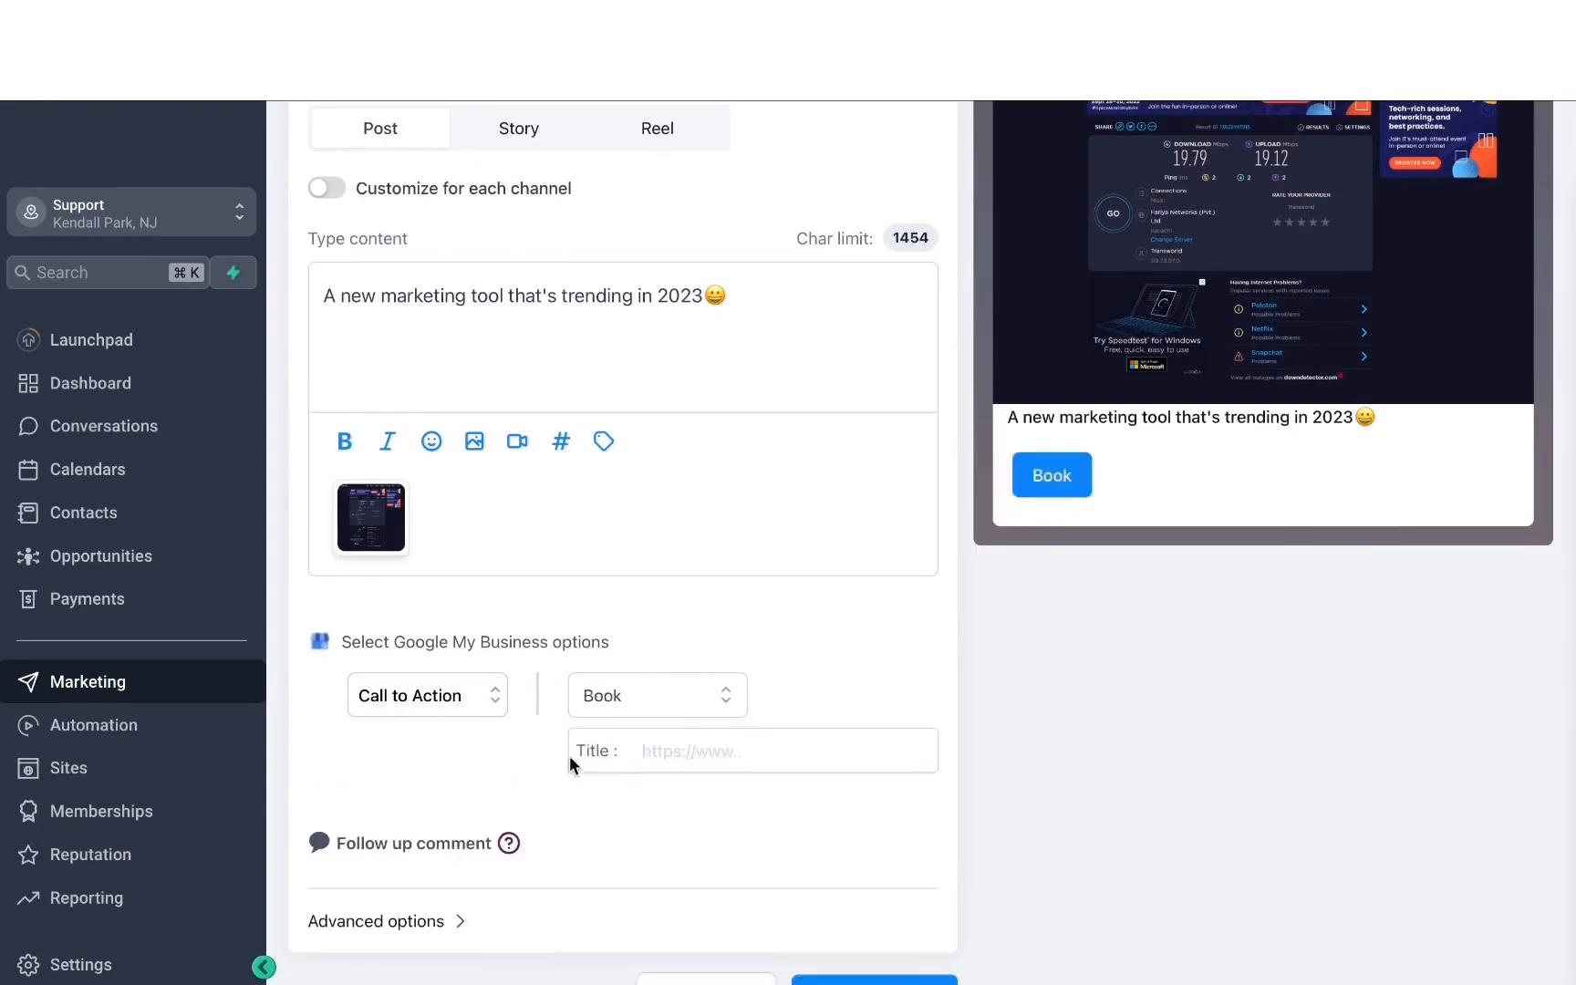
Step: Review the composed post and examine the available options for publishing or scheduling it
scroll(552, 426, "up", 3)
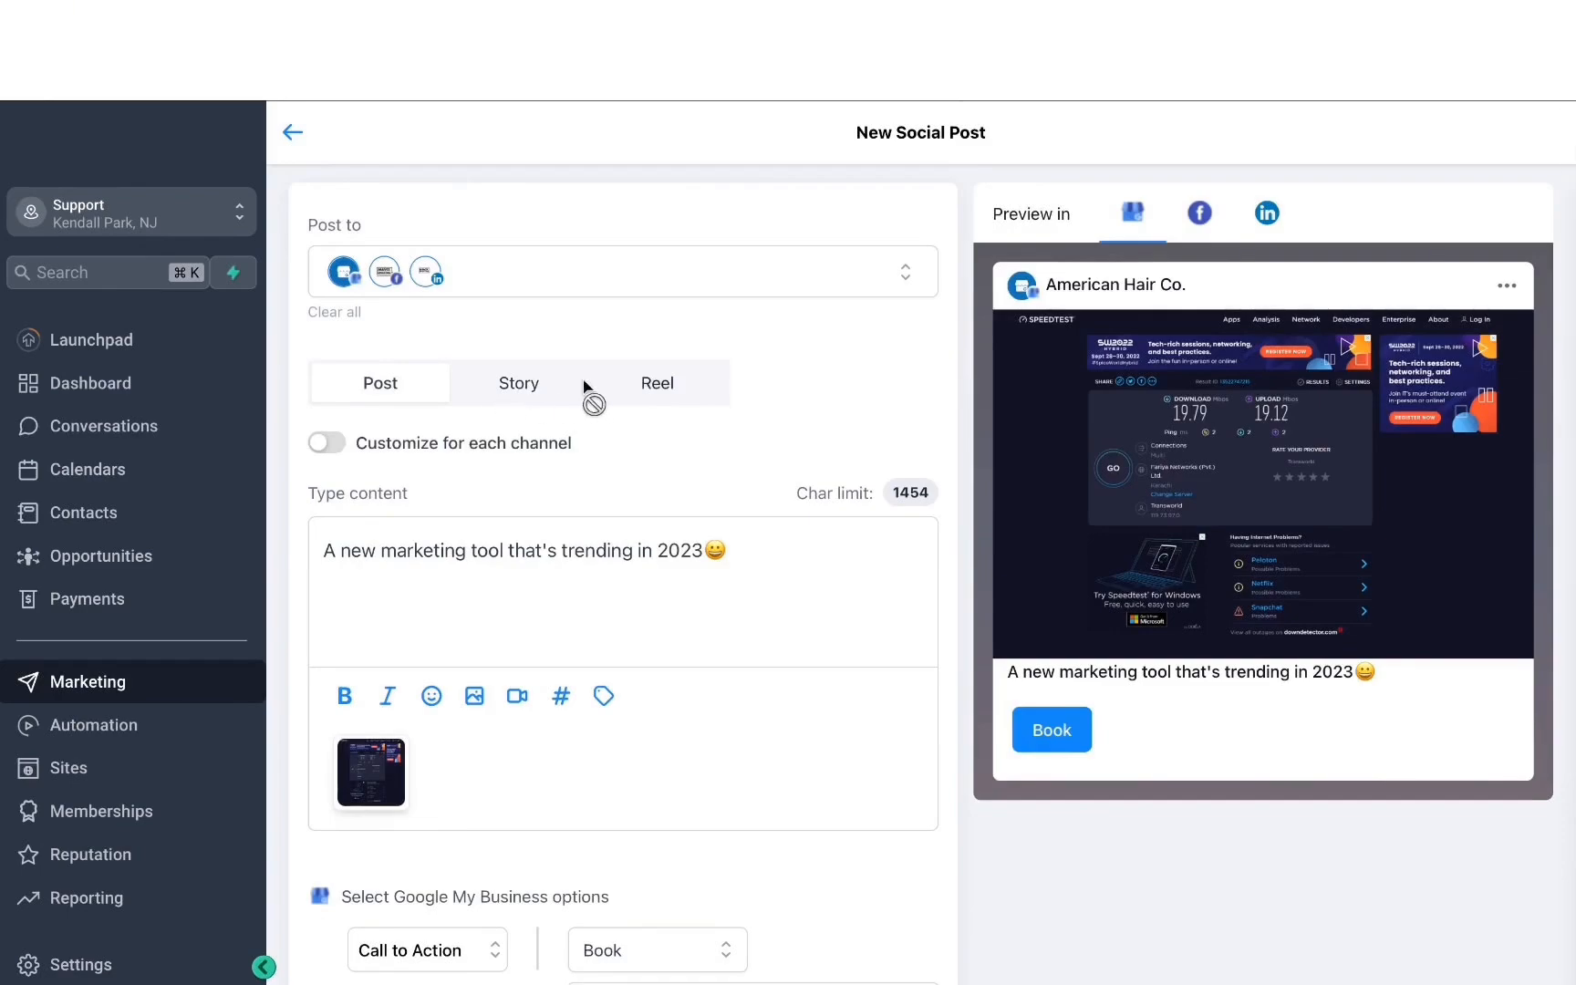
scroll(763, 922, "down", 5)
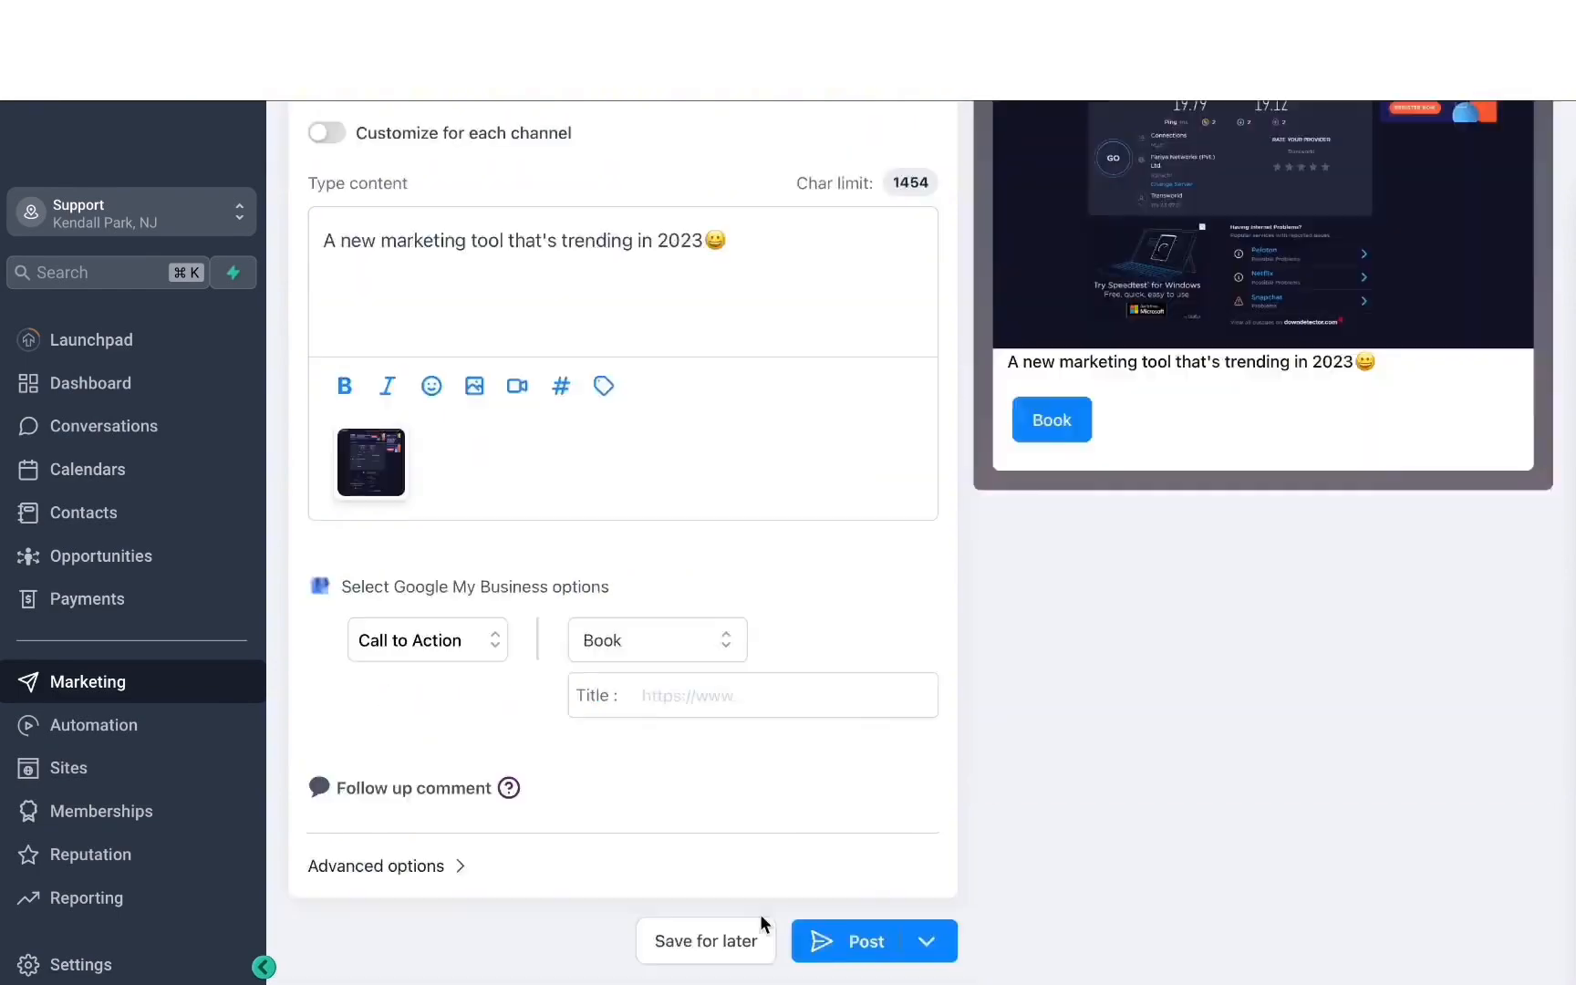
scroll(763, 922, "up", 2)
scroll(721, 935, "down", 2)
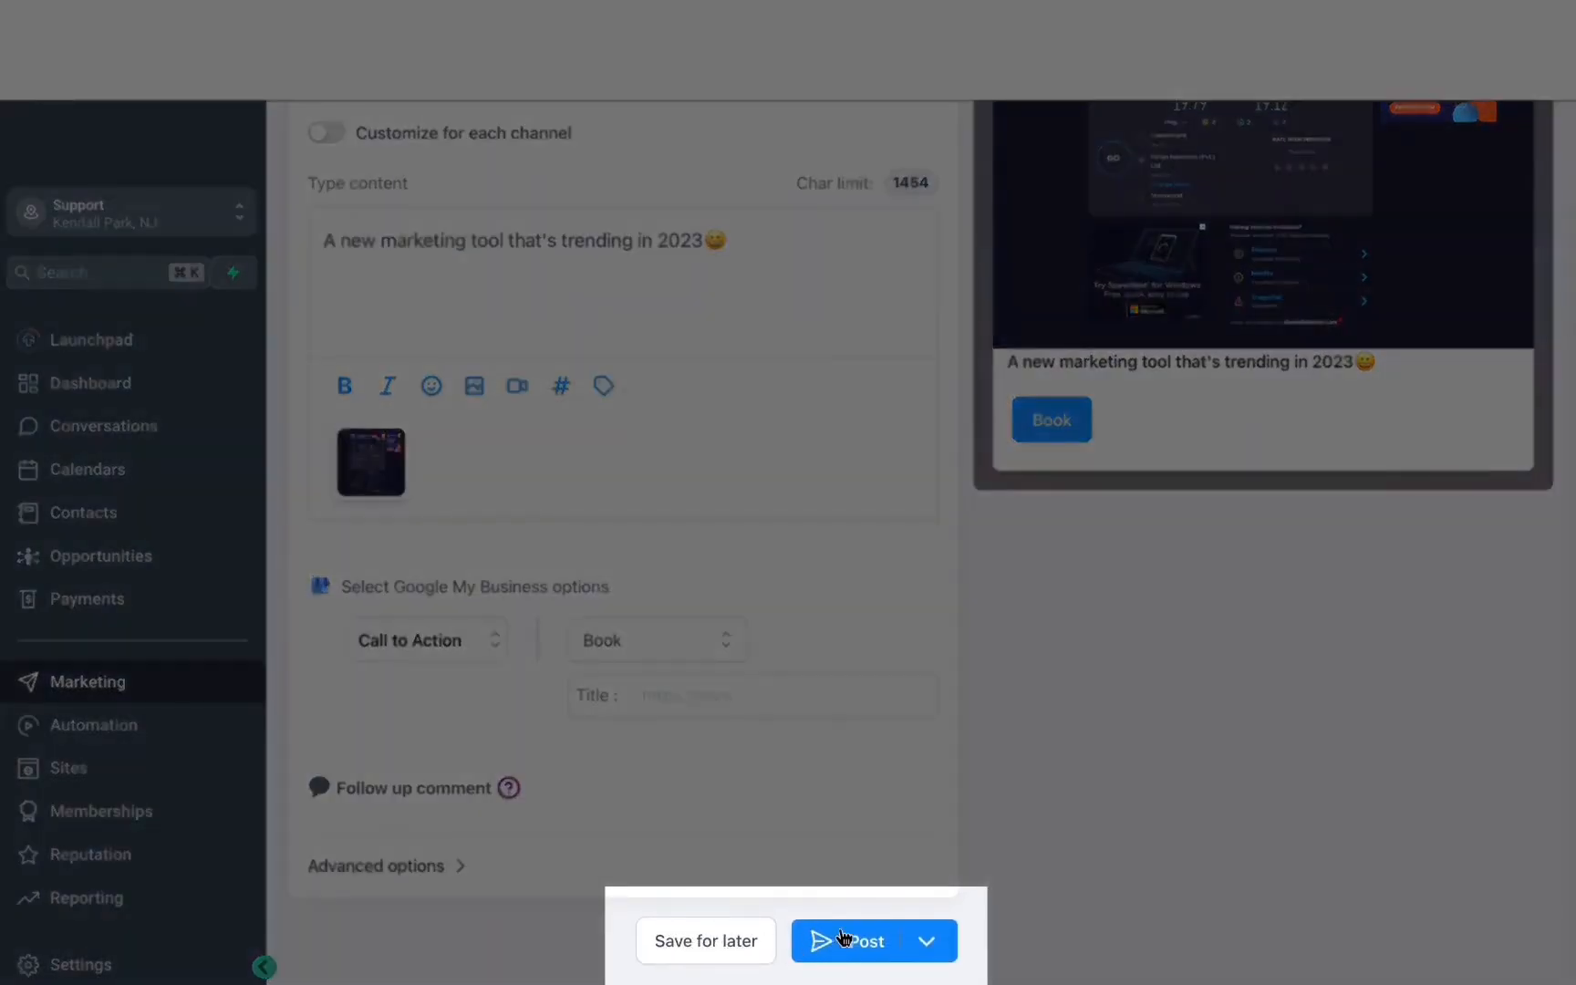
left_click(931, 942)
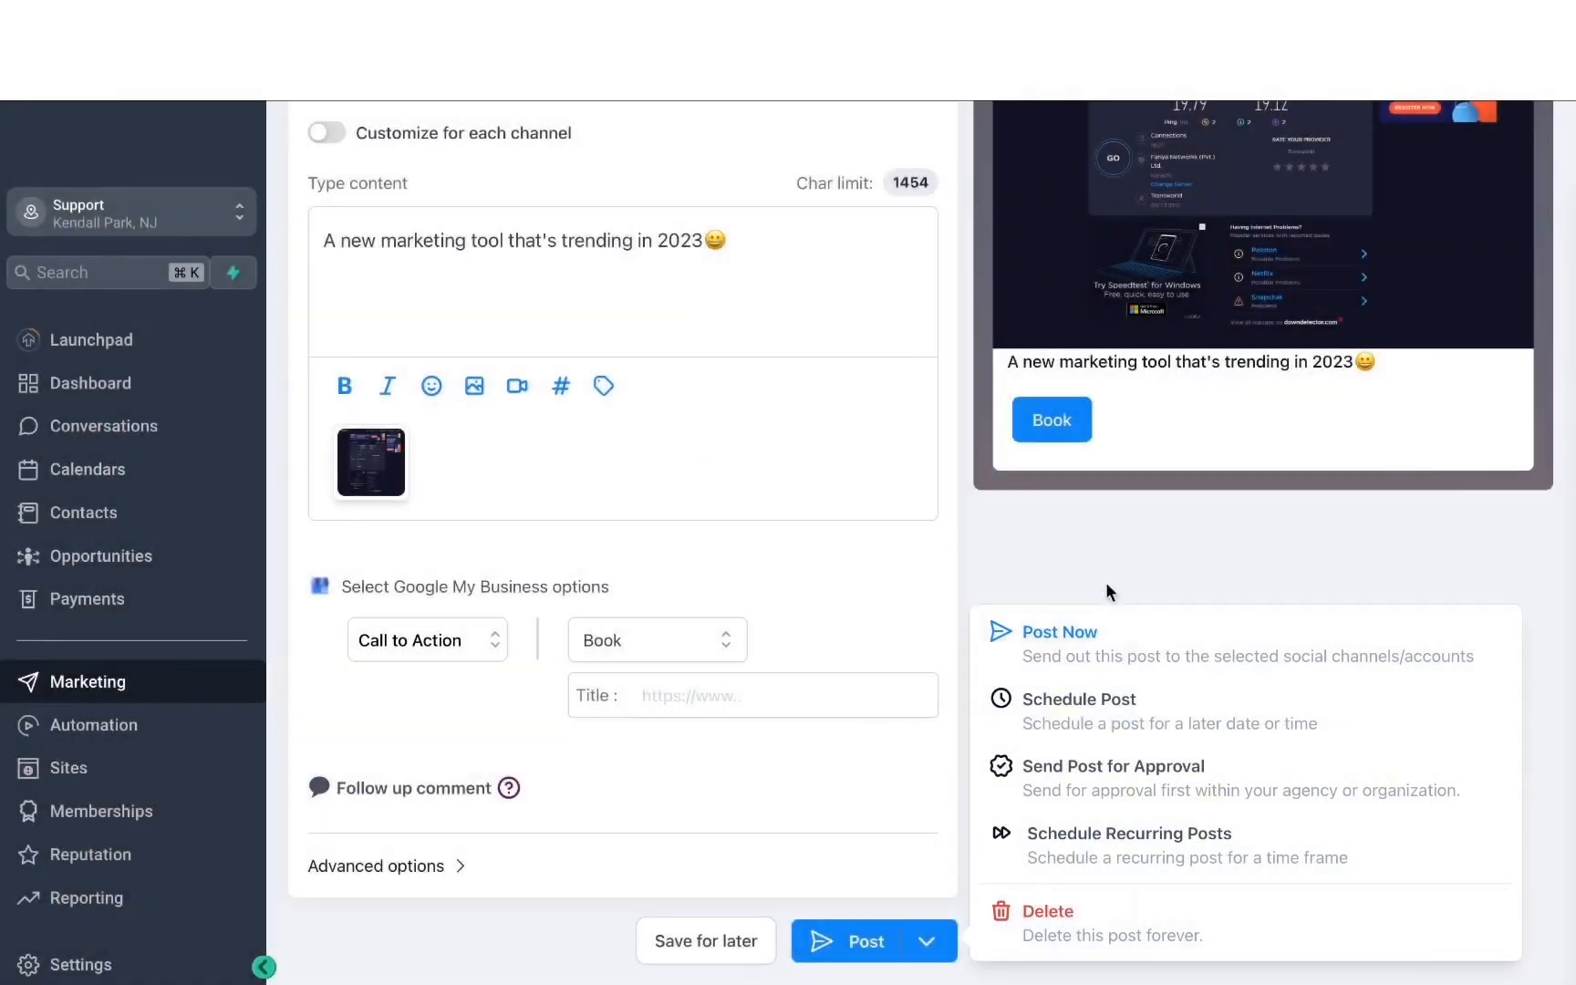
left_click(1095, 571)
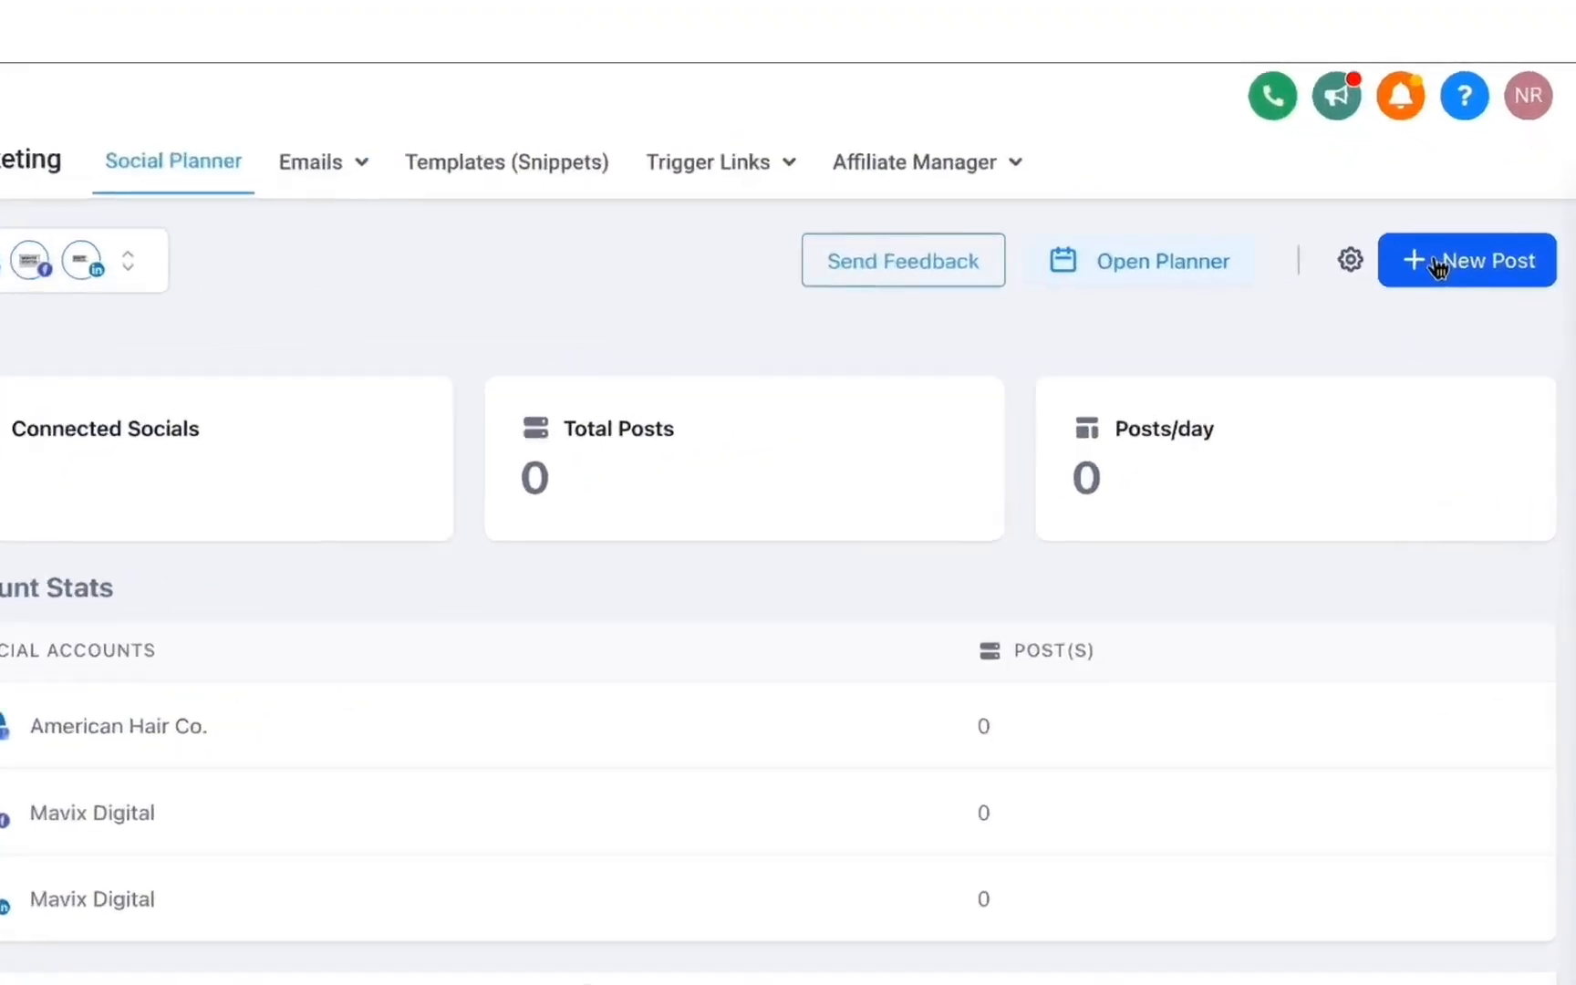
Step: Browse the Social Planner template library for ready-made post designs and close it
mouse_move(1460, 260)
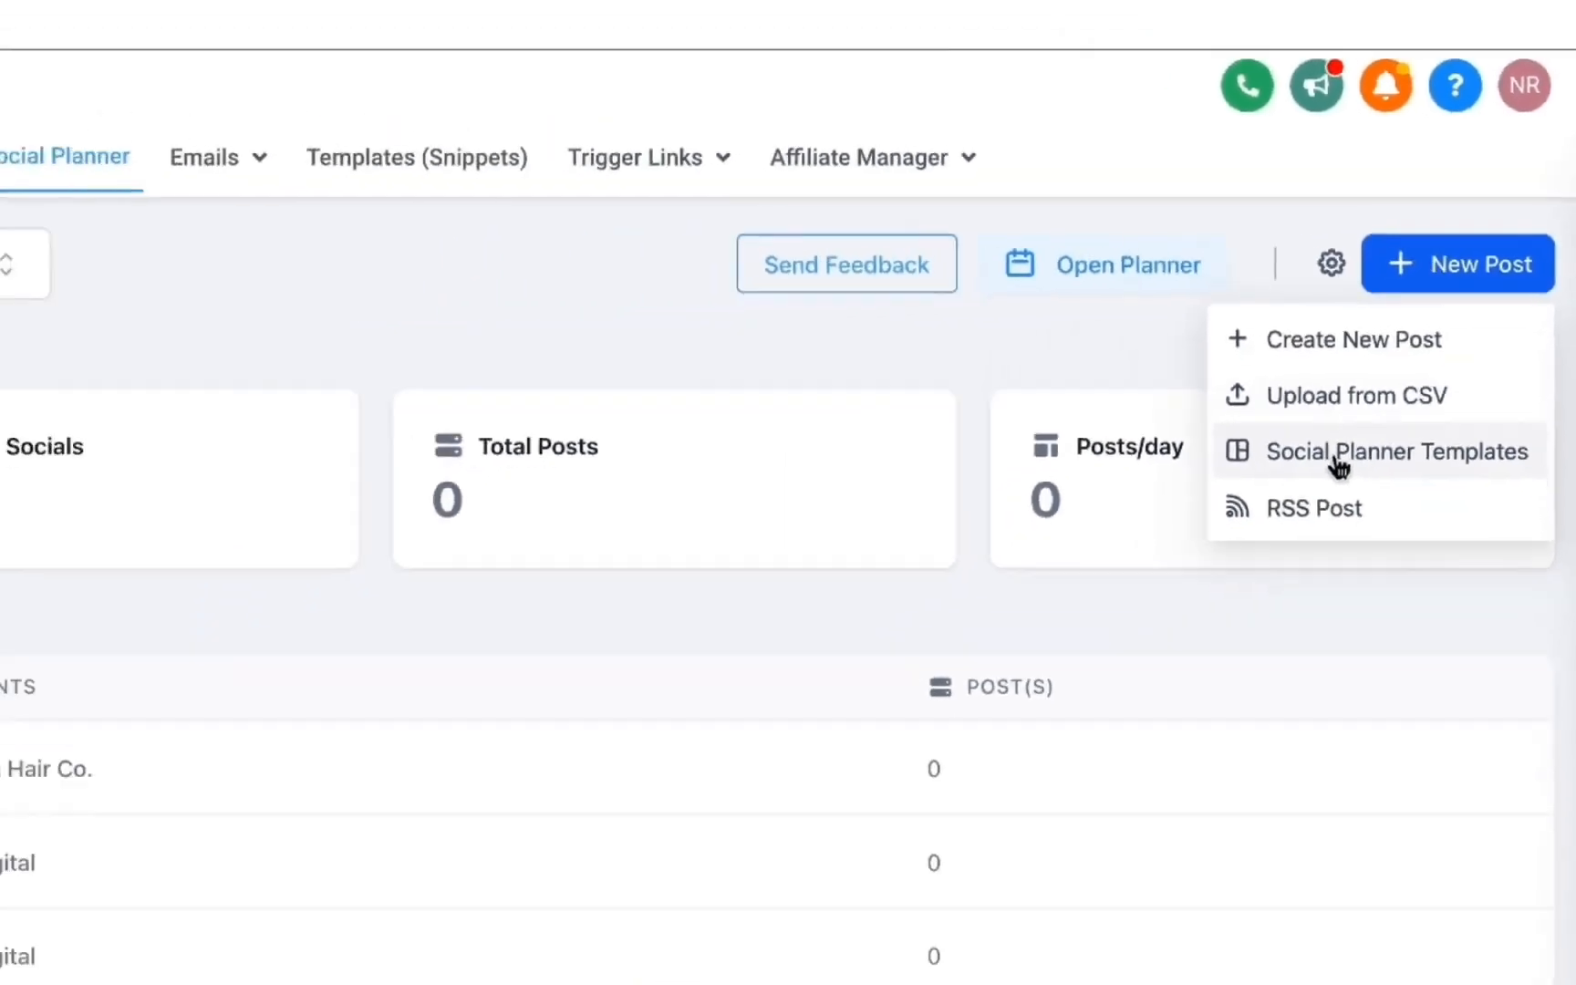
left_click(1231, 566)
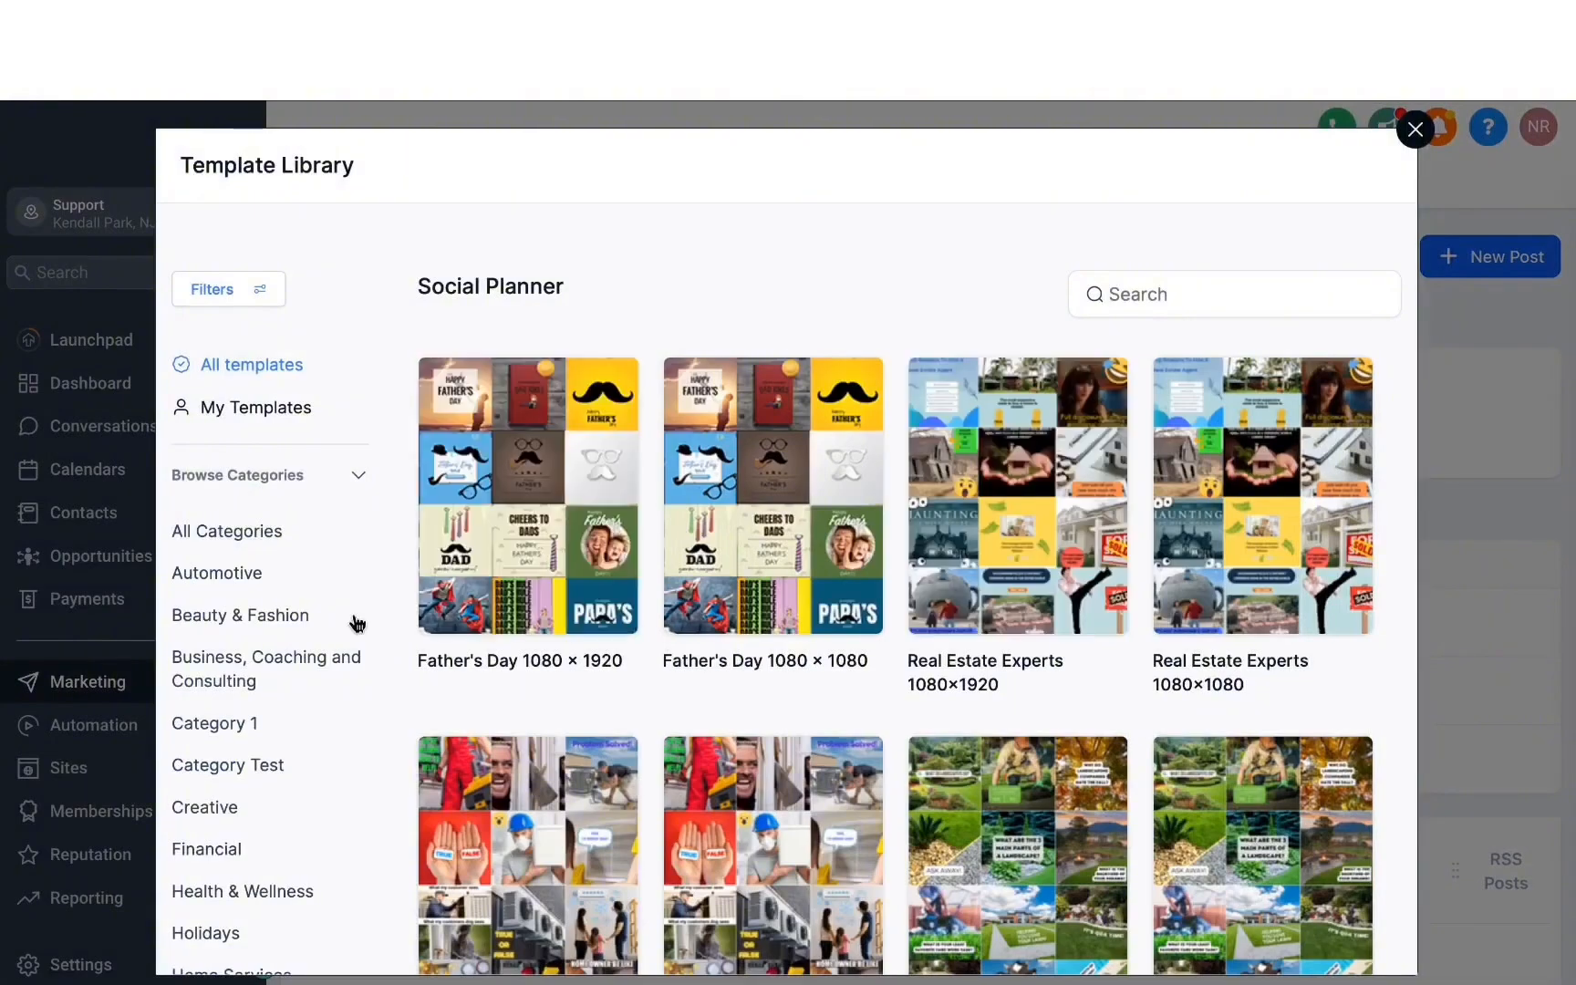
scroll(356, 624, "down", 4)
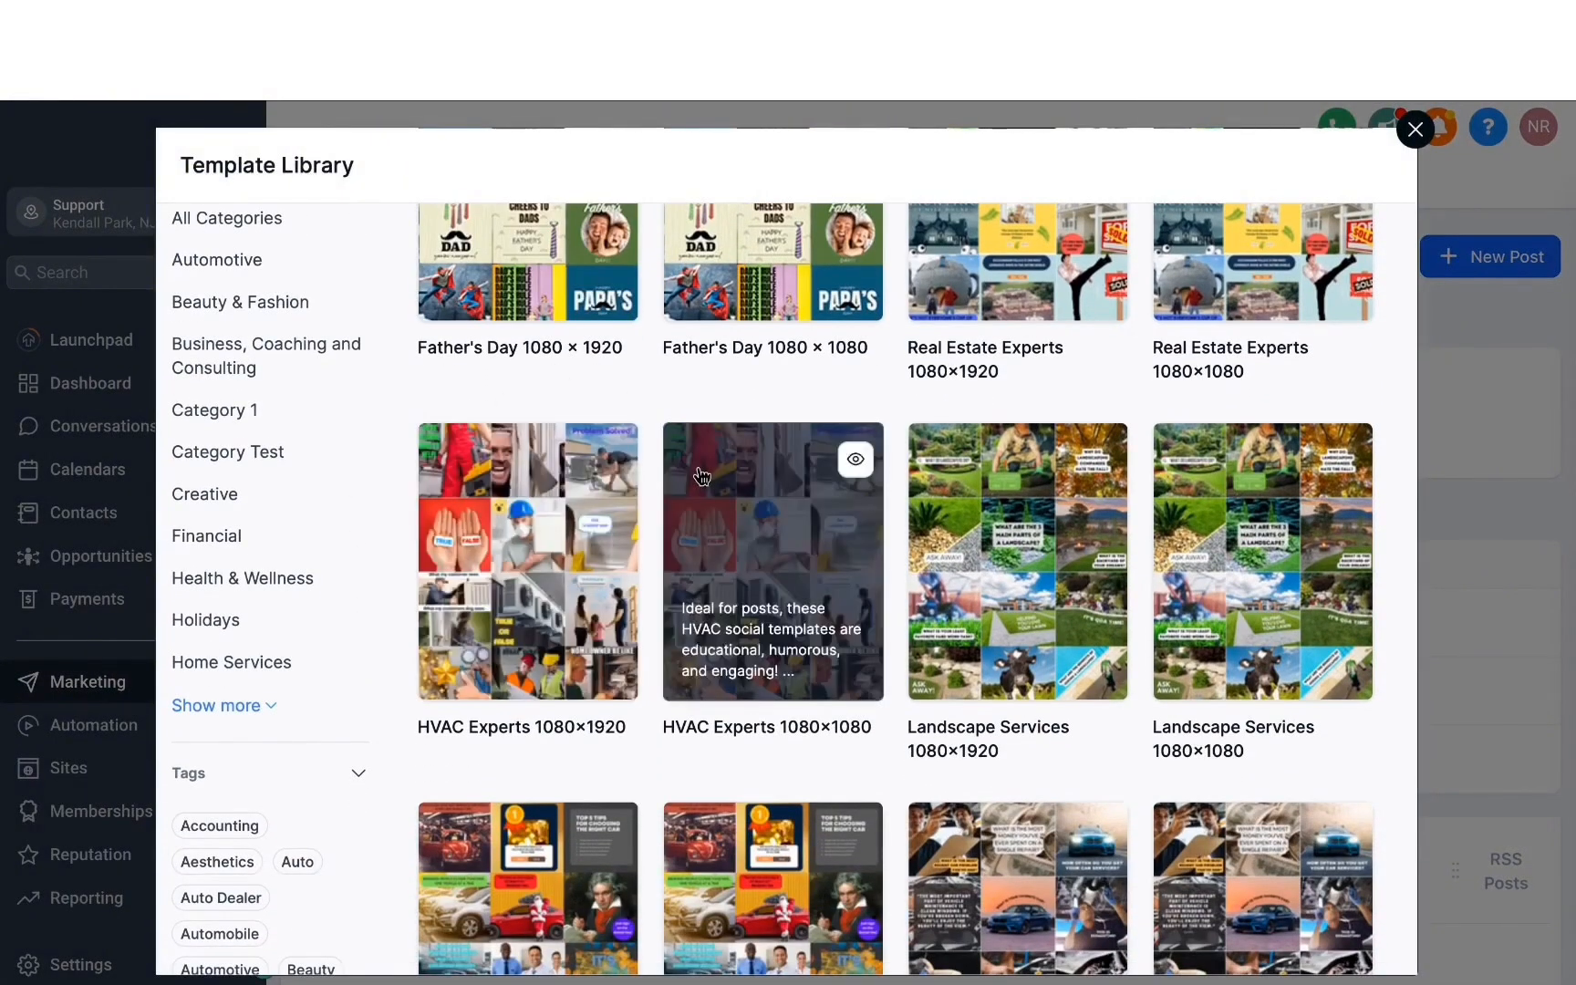
left_click(1415, 129)
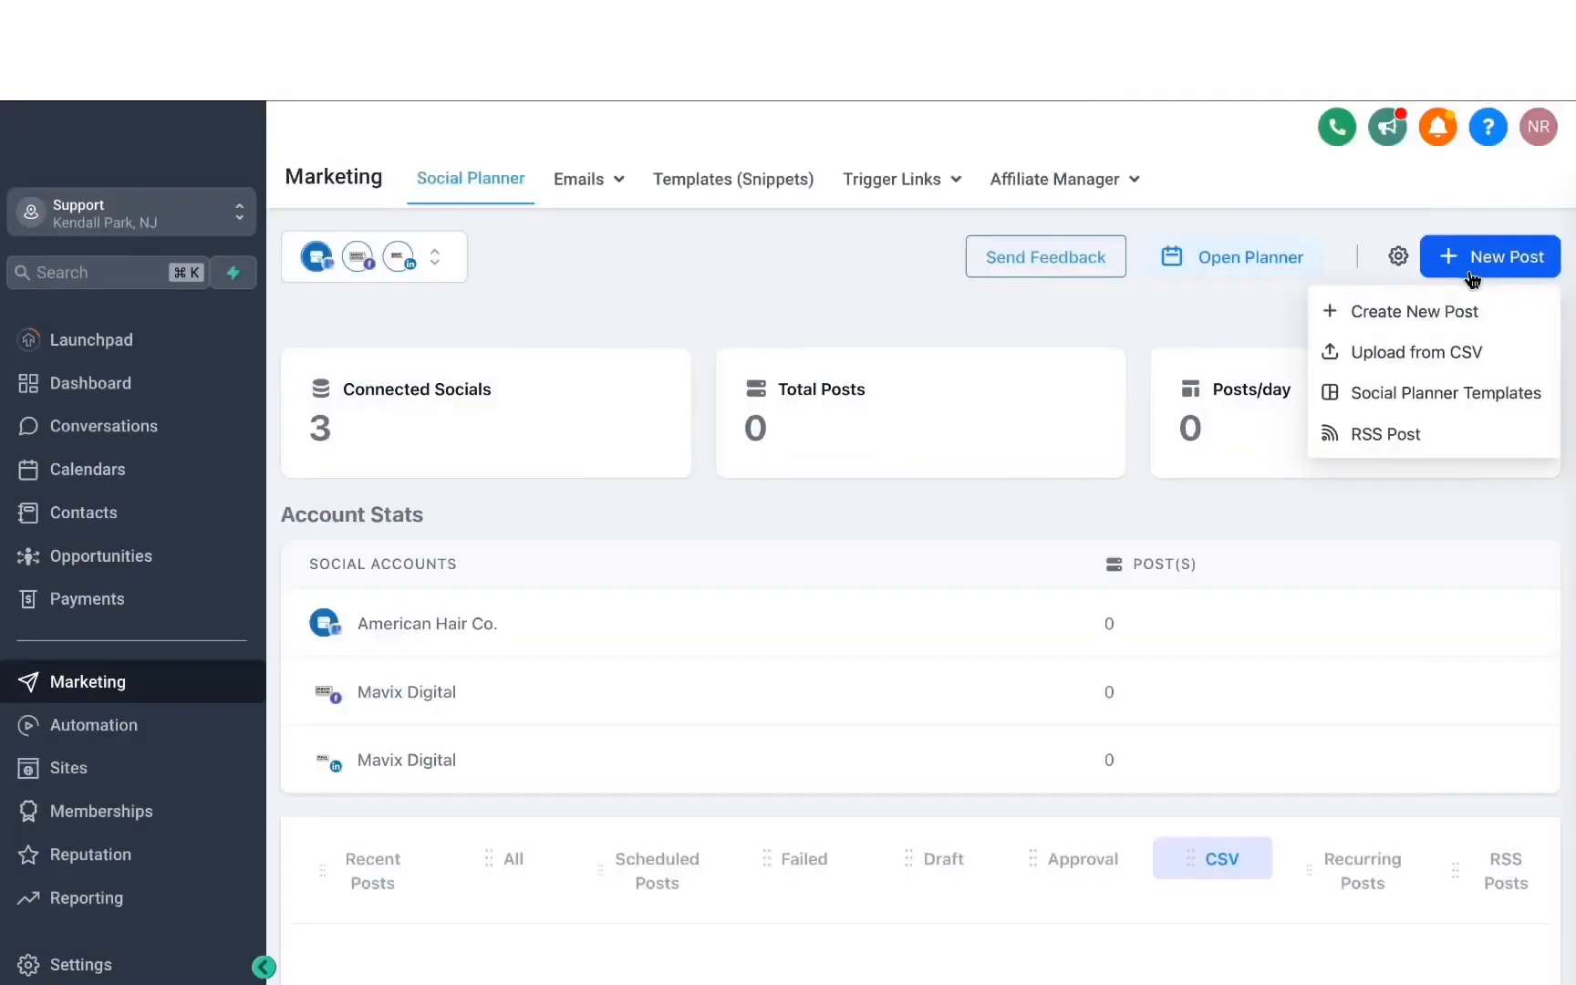
Step: Open a new RSS post and examine its feed URL field and the social accounts that can be chosen
left_click(1384, 436)
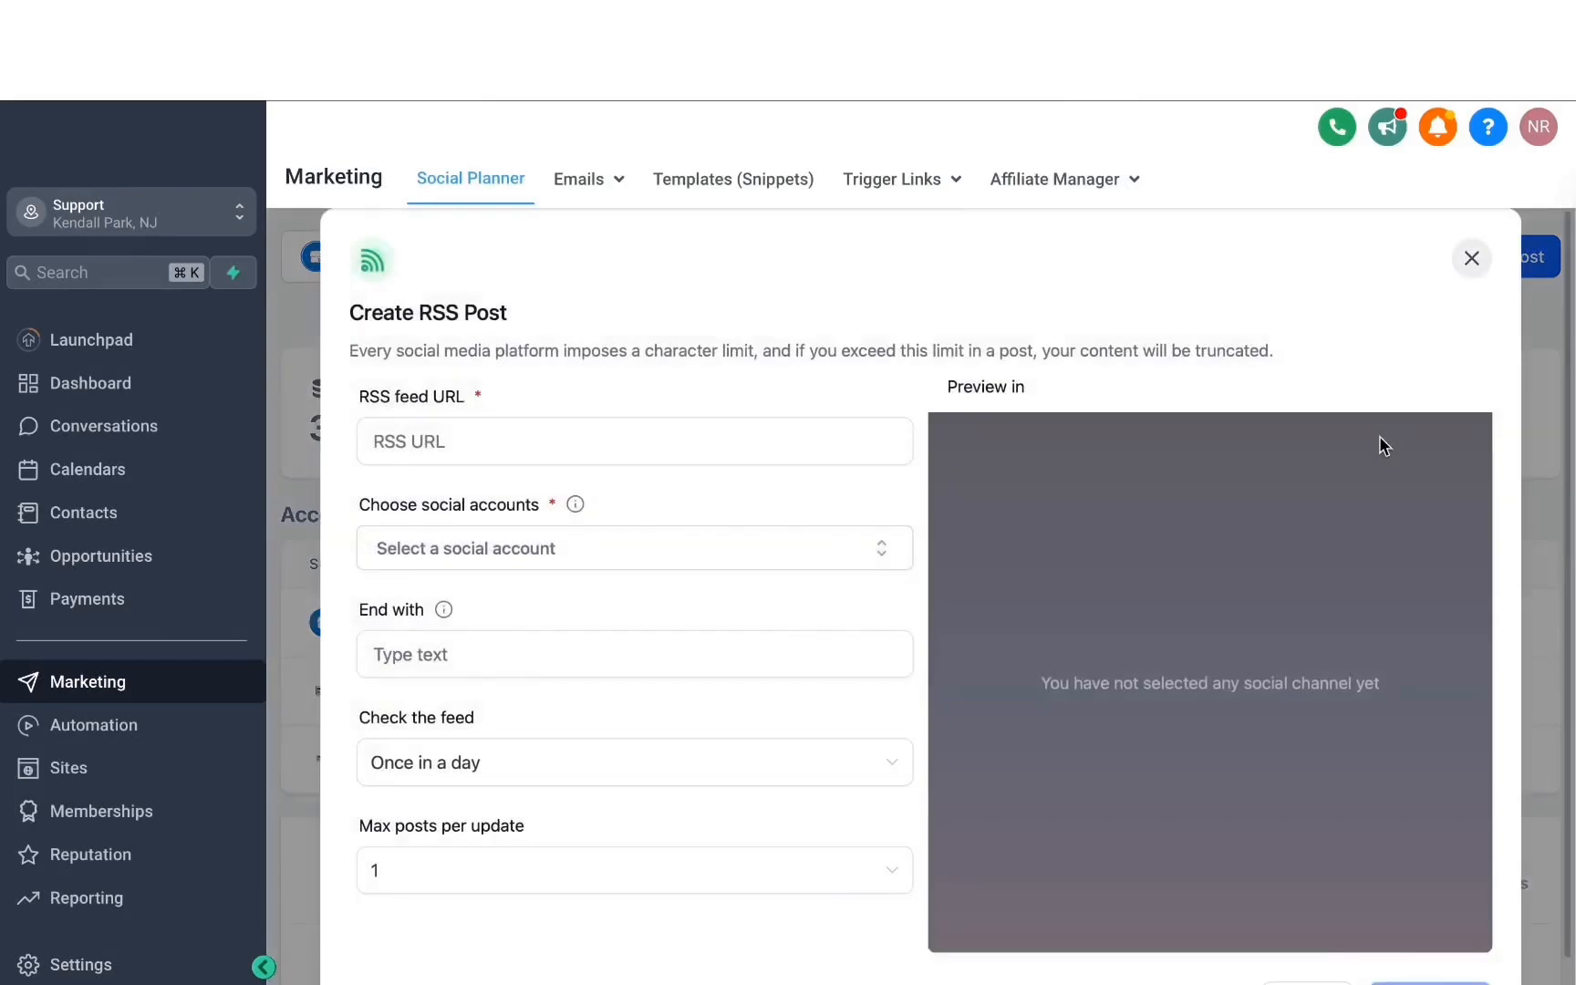
left_click(537, 451)
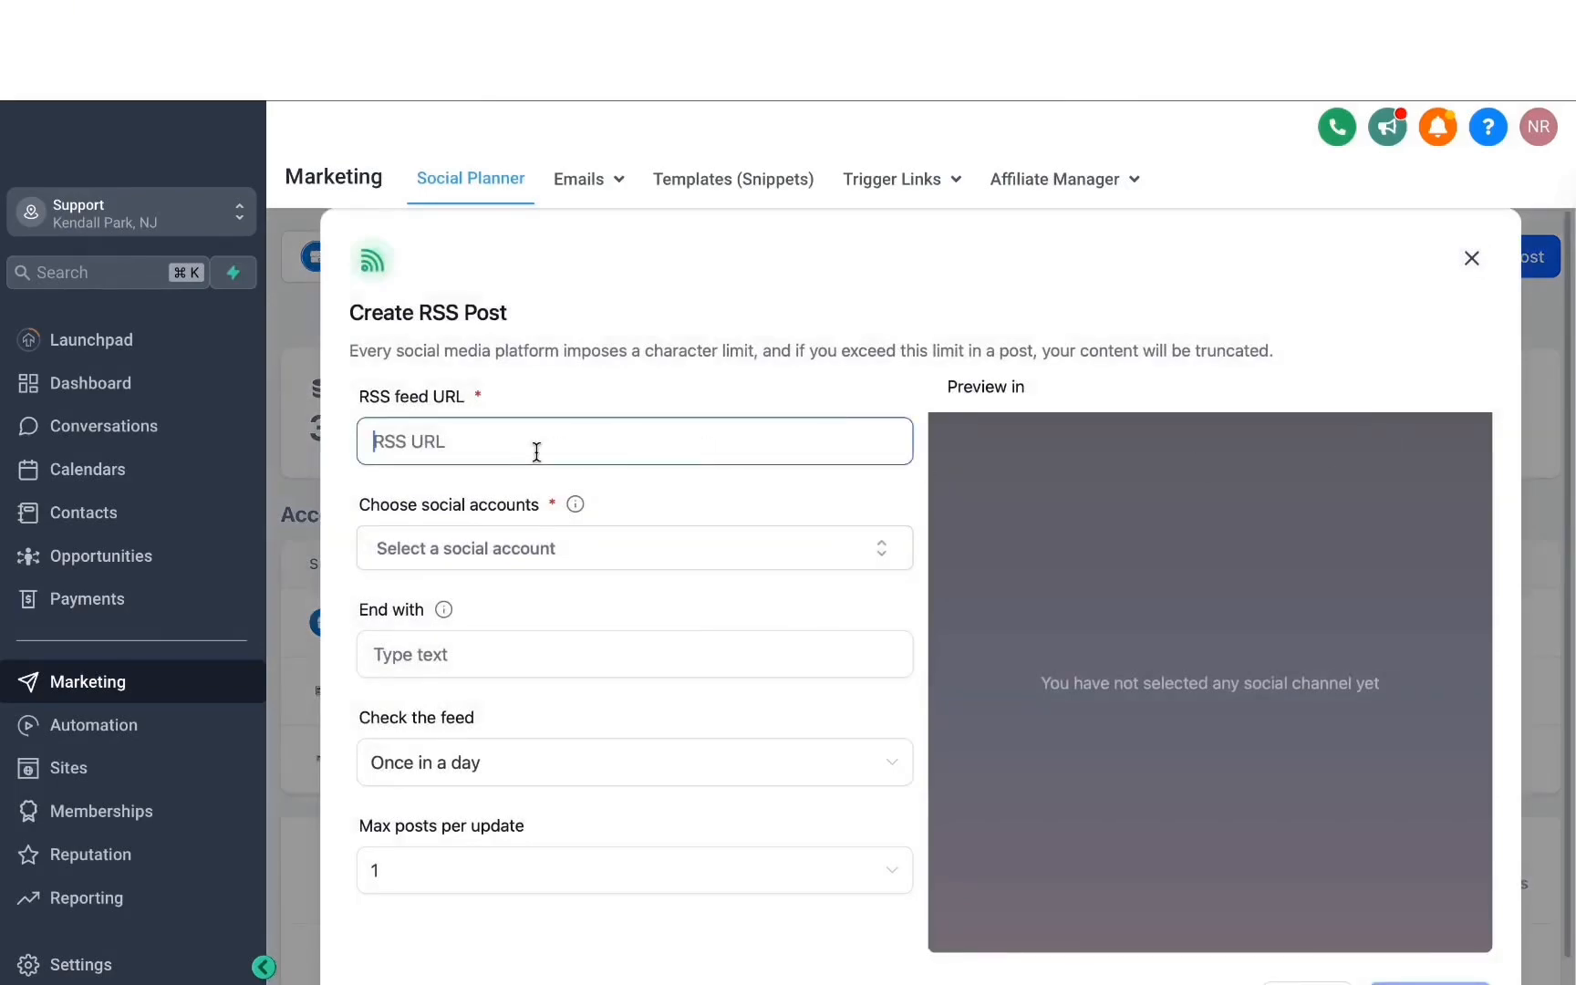
left_click(526, 408)
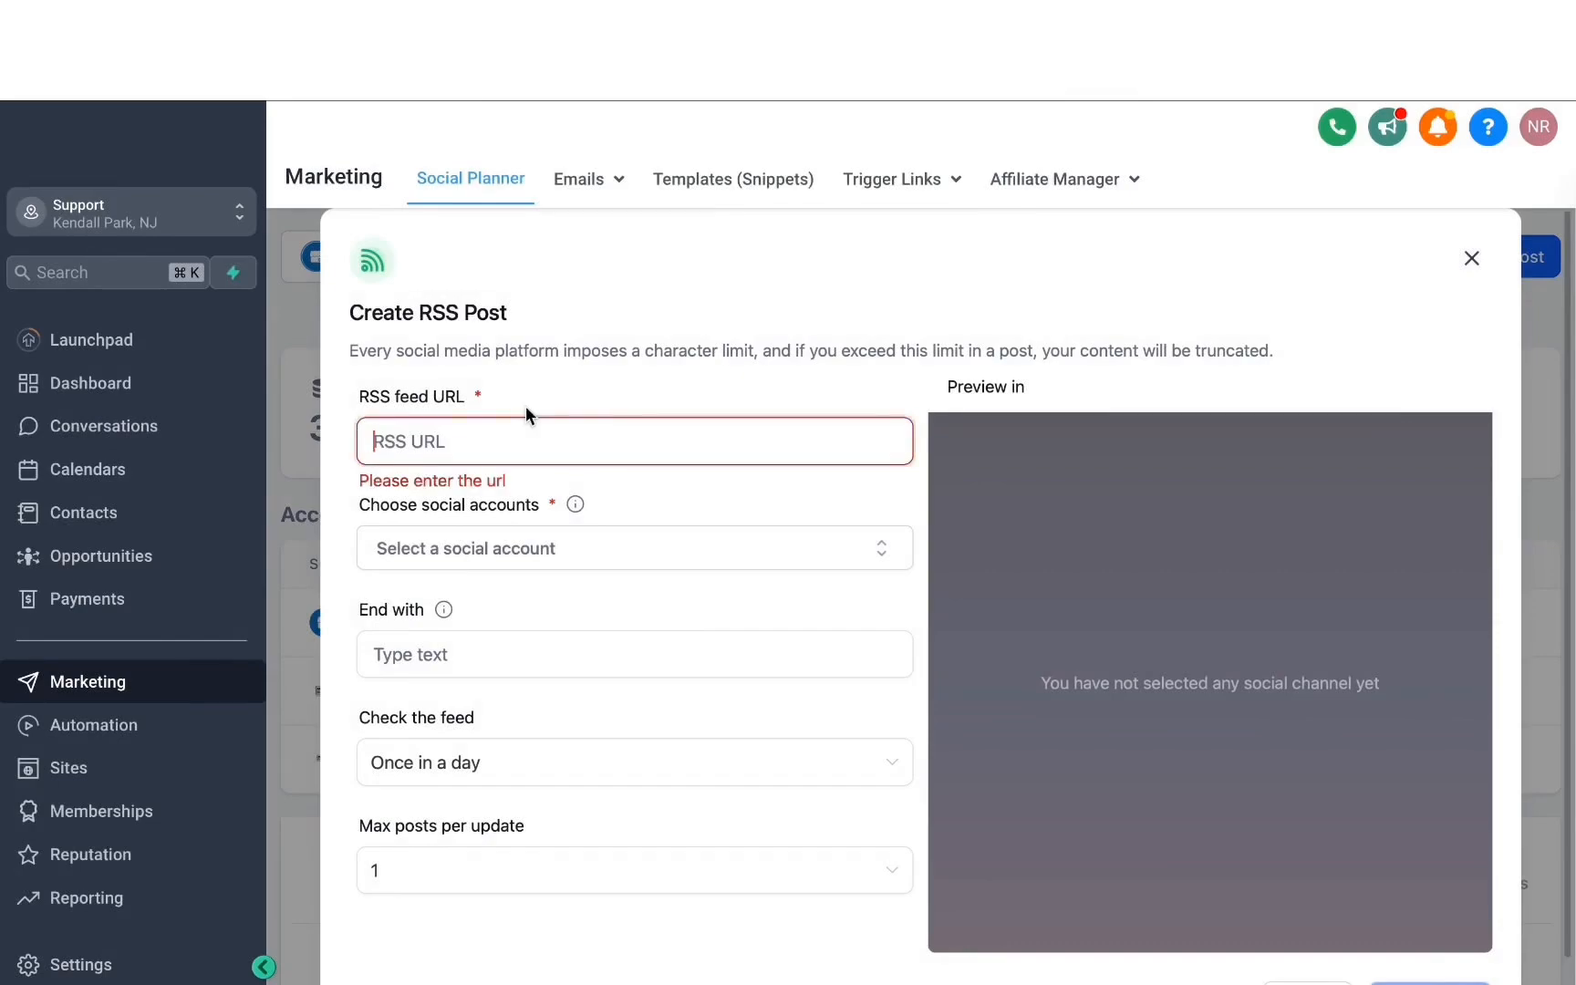
left_click(545, 549)
scroll(477, 739, "down", 2)
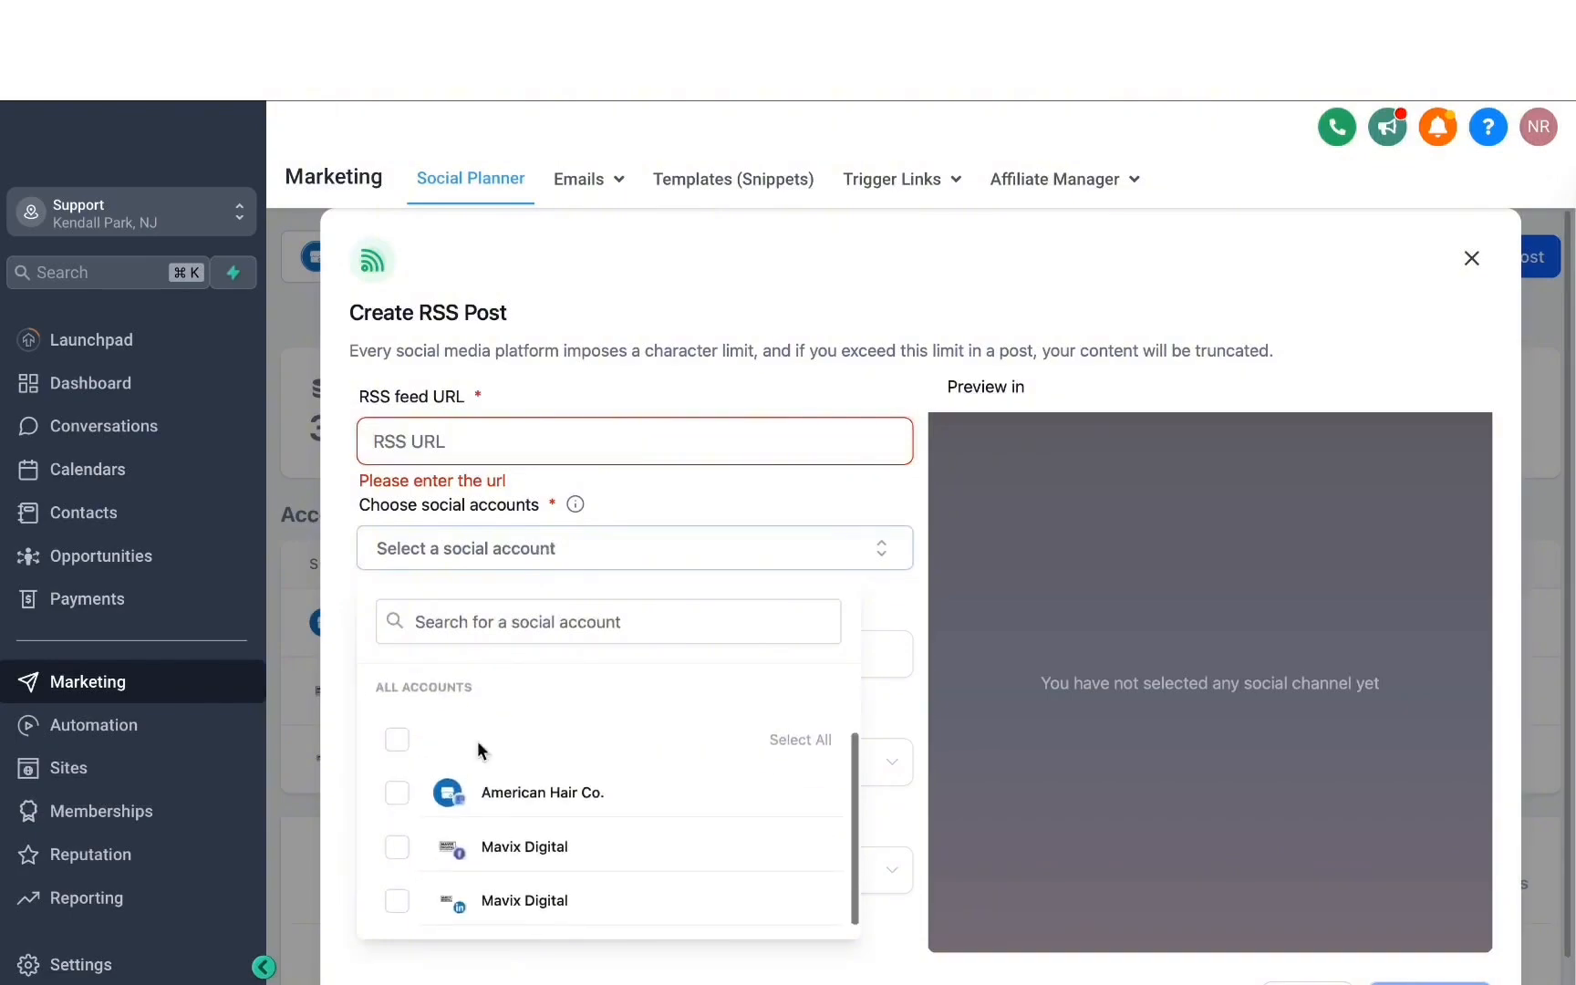
left_click(620, 487)
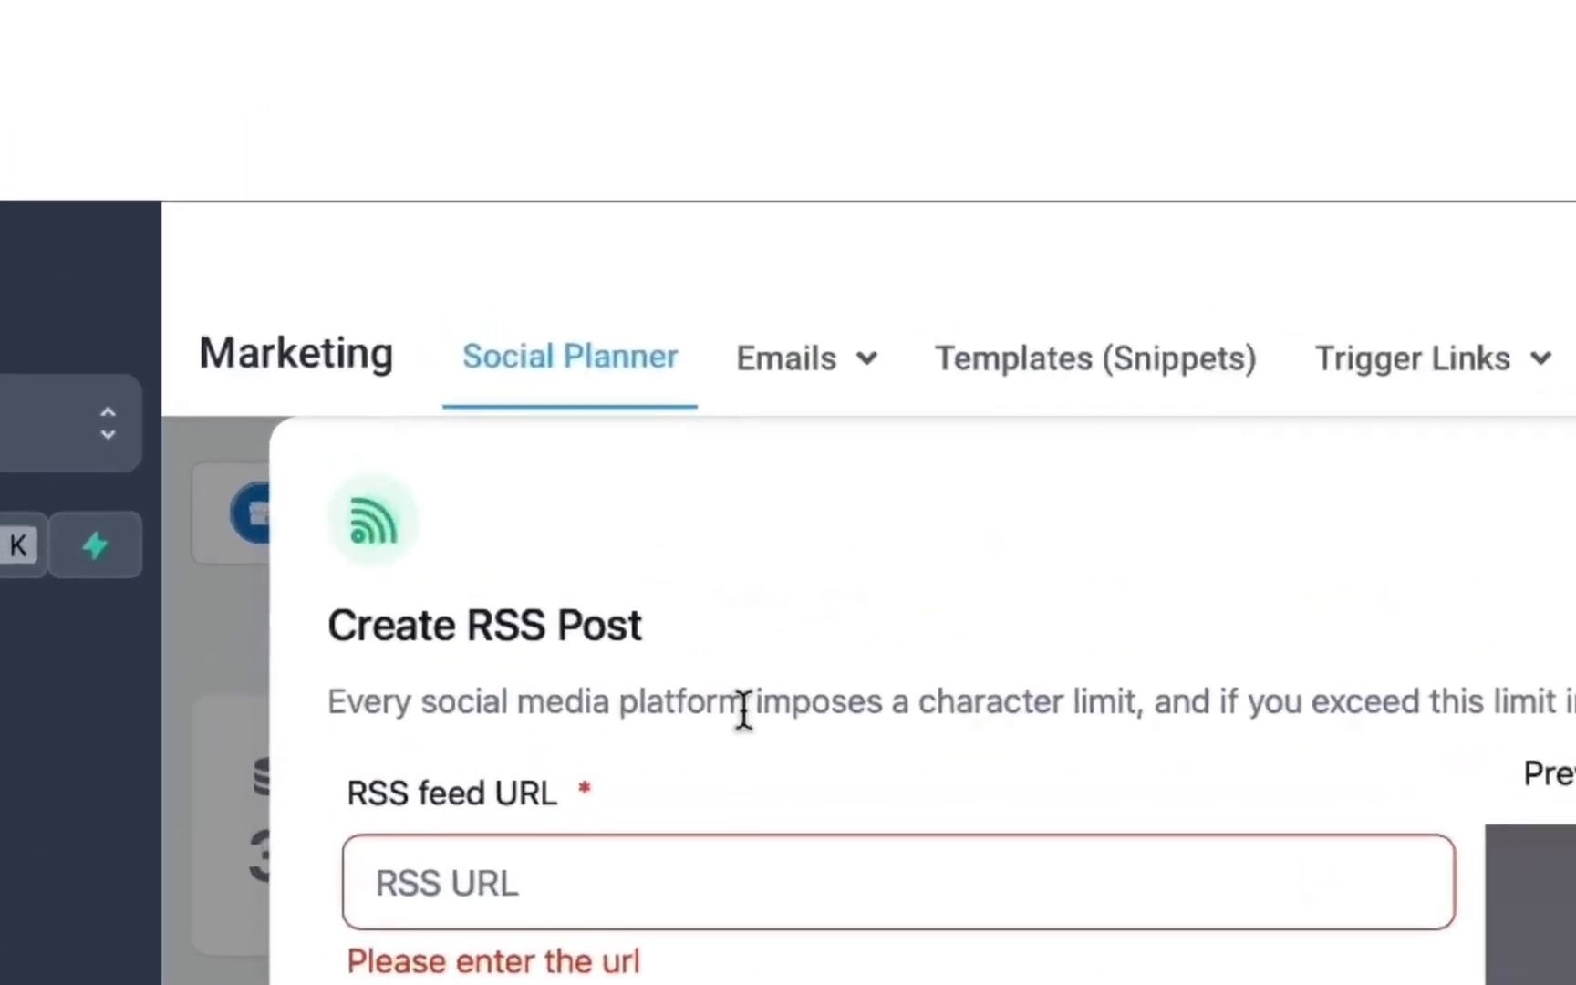
Step: Create a new email campaign from the Blank template using the Design Editor
mouse_move(802, 398)
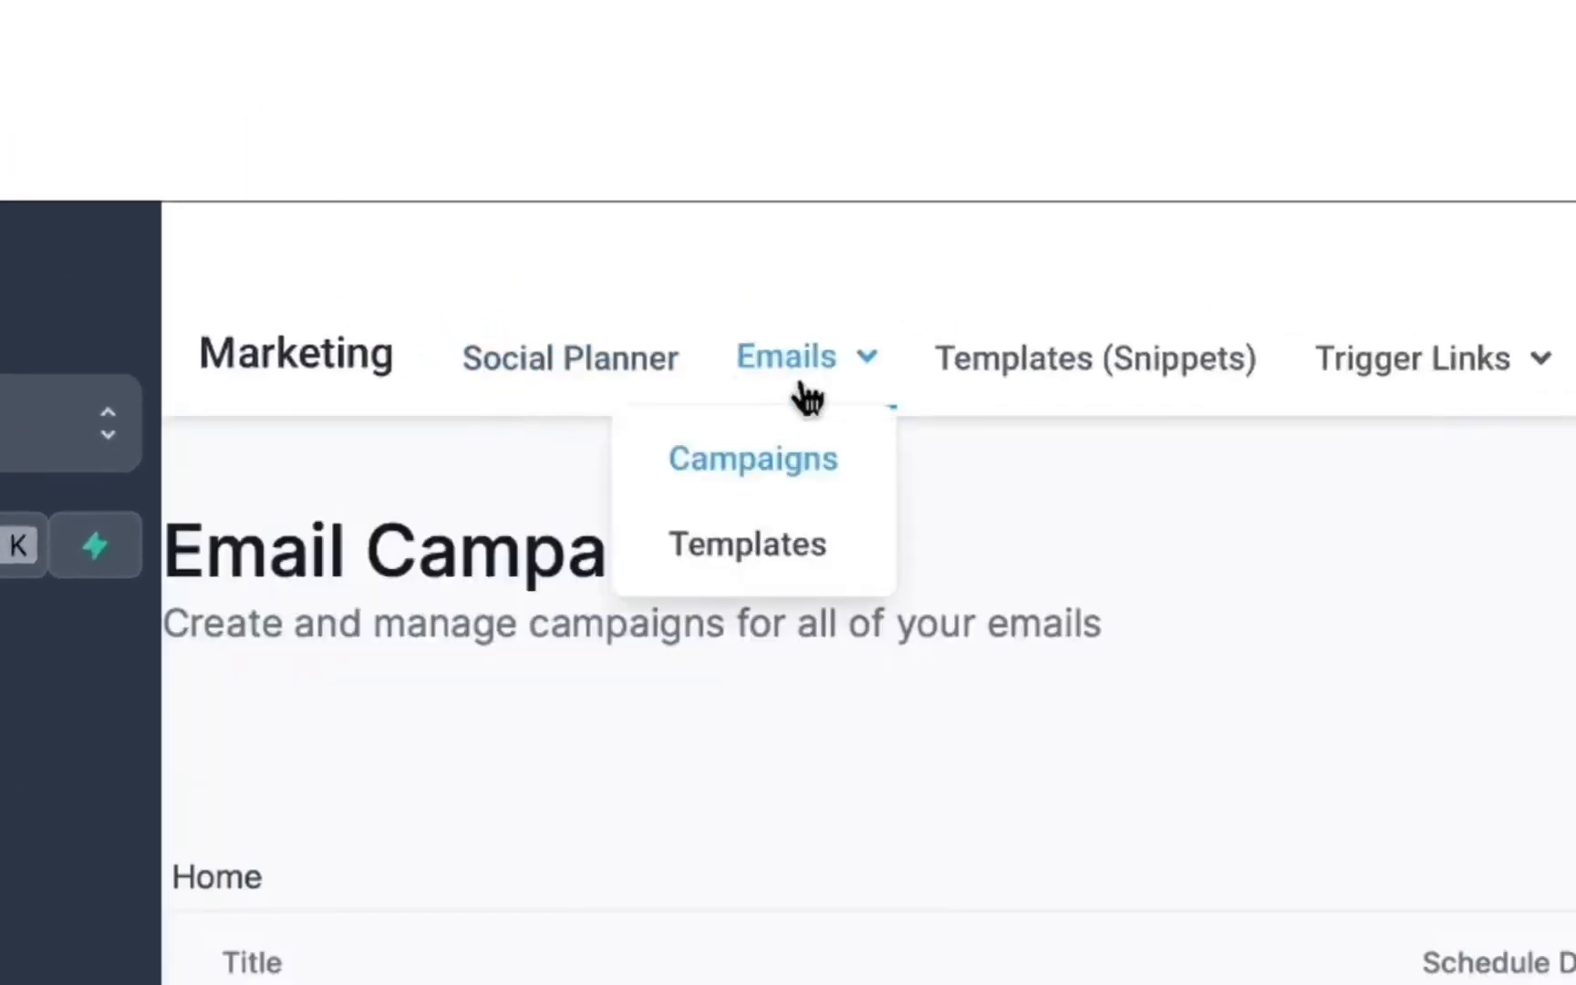
left_click(783, 460)
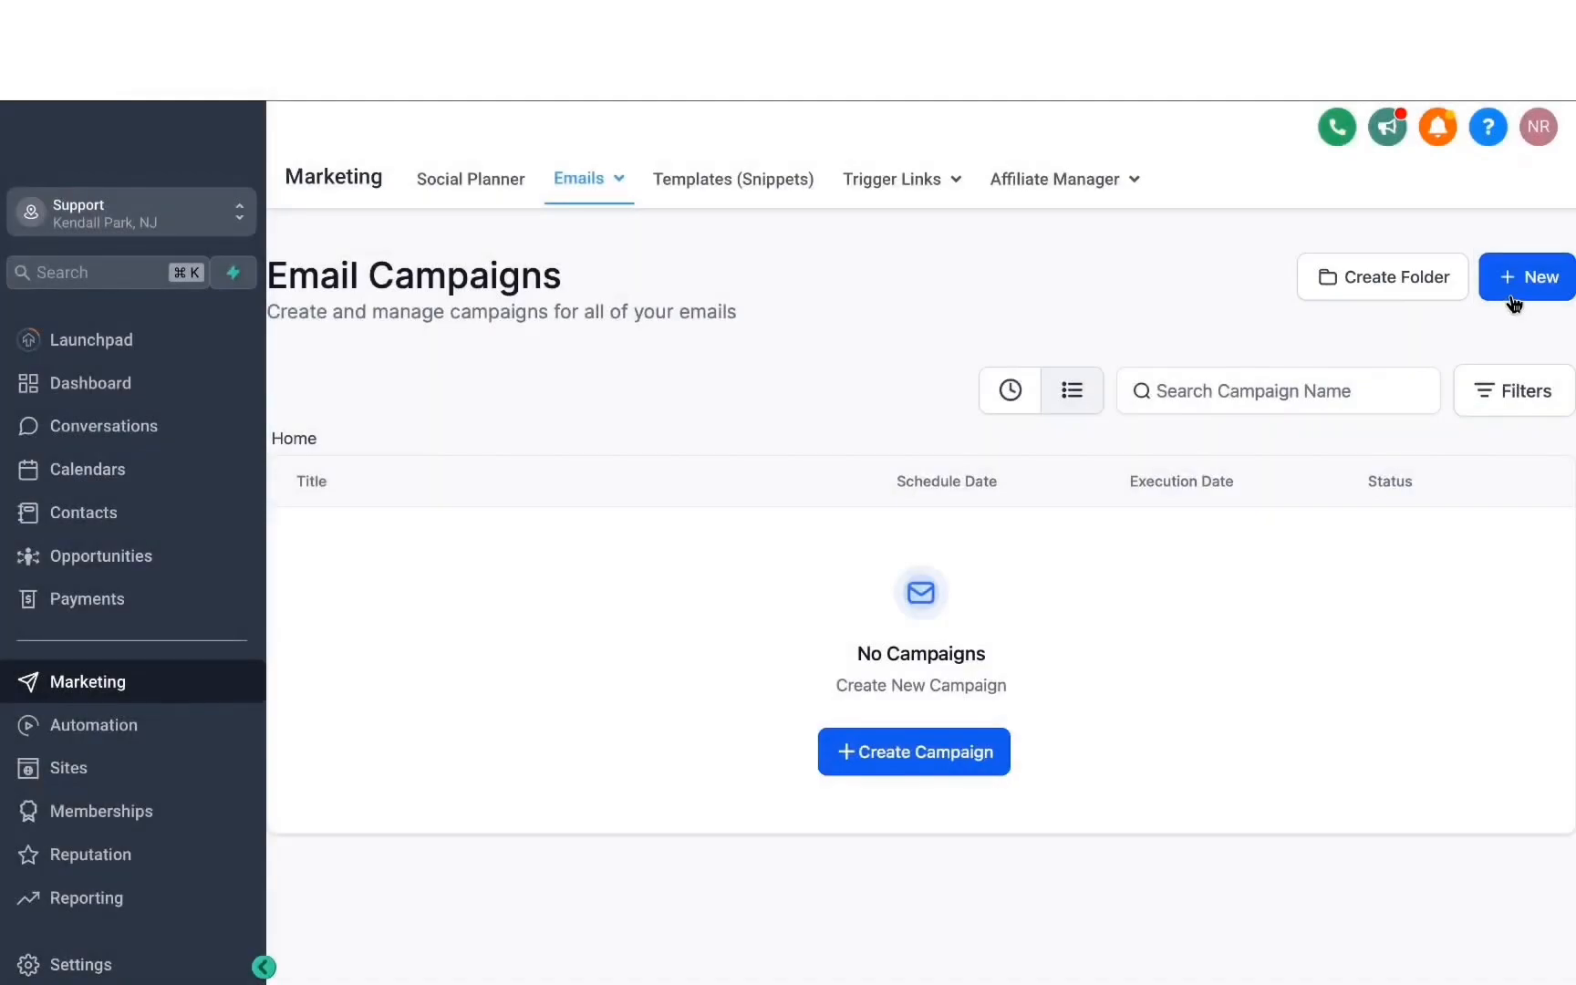
left_click(1524, 292)
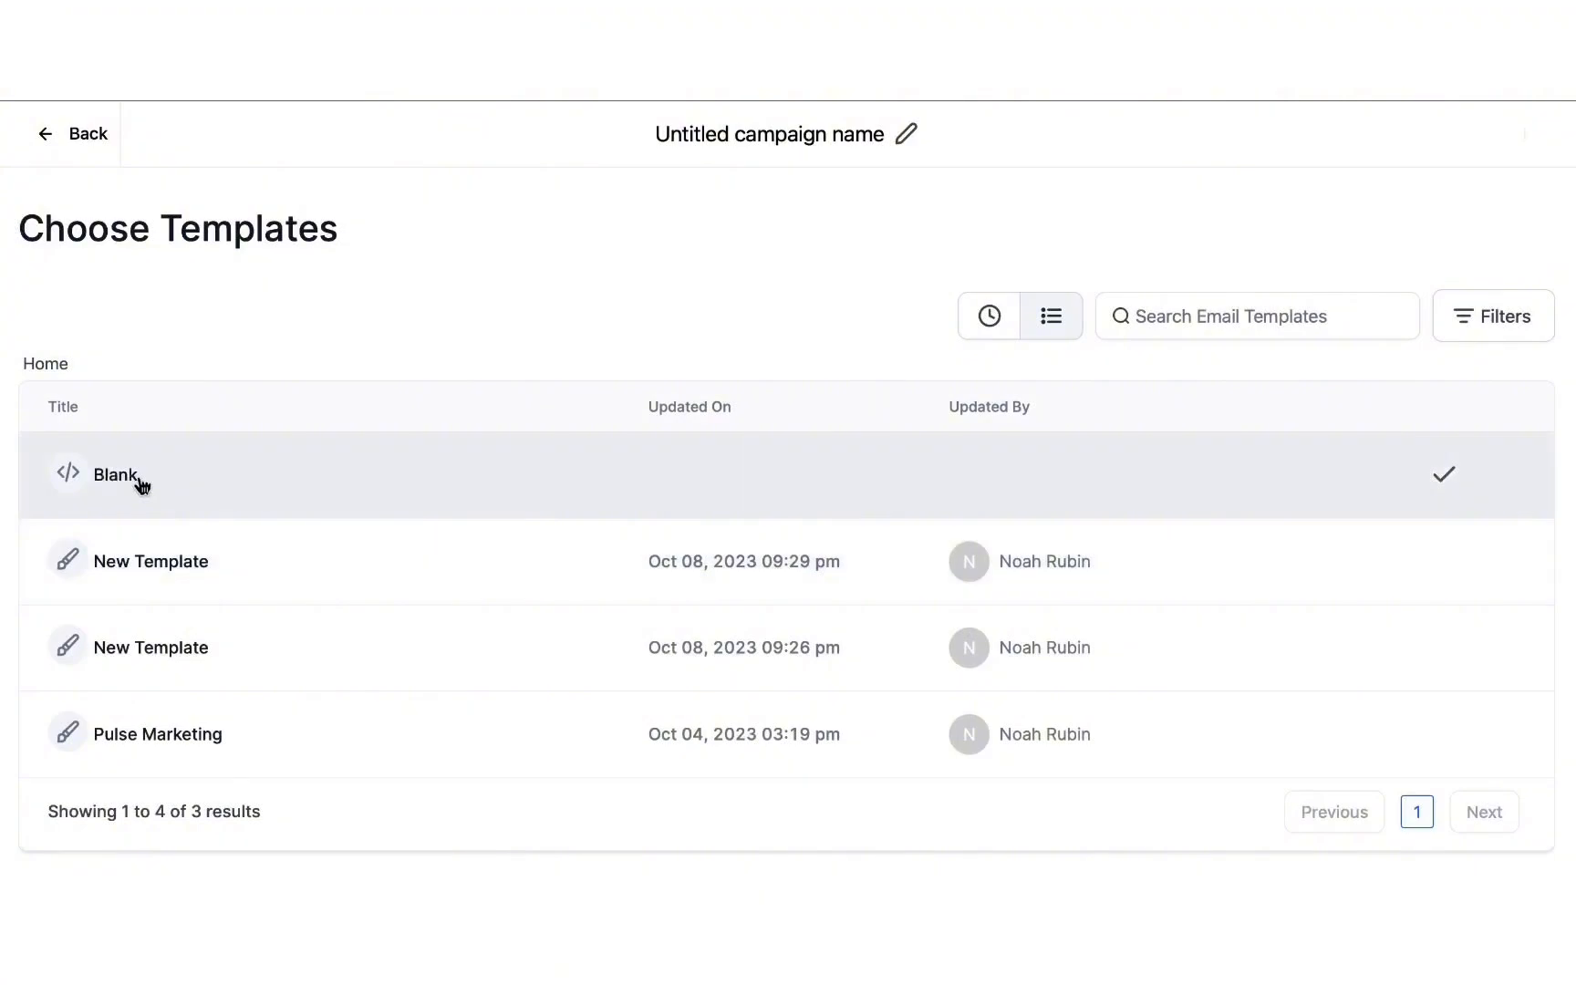
left_click(142, 485)
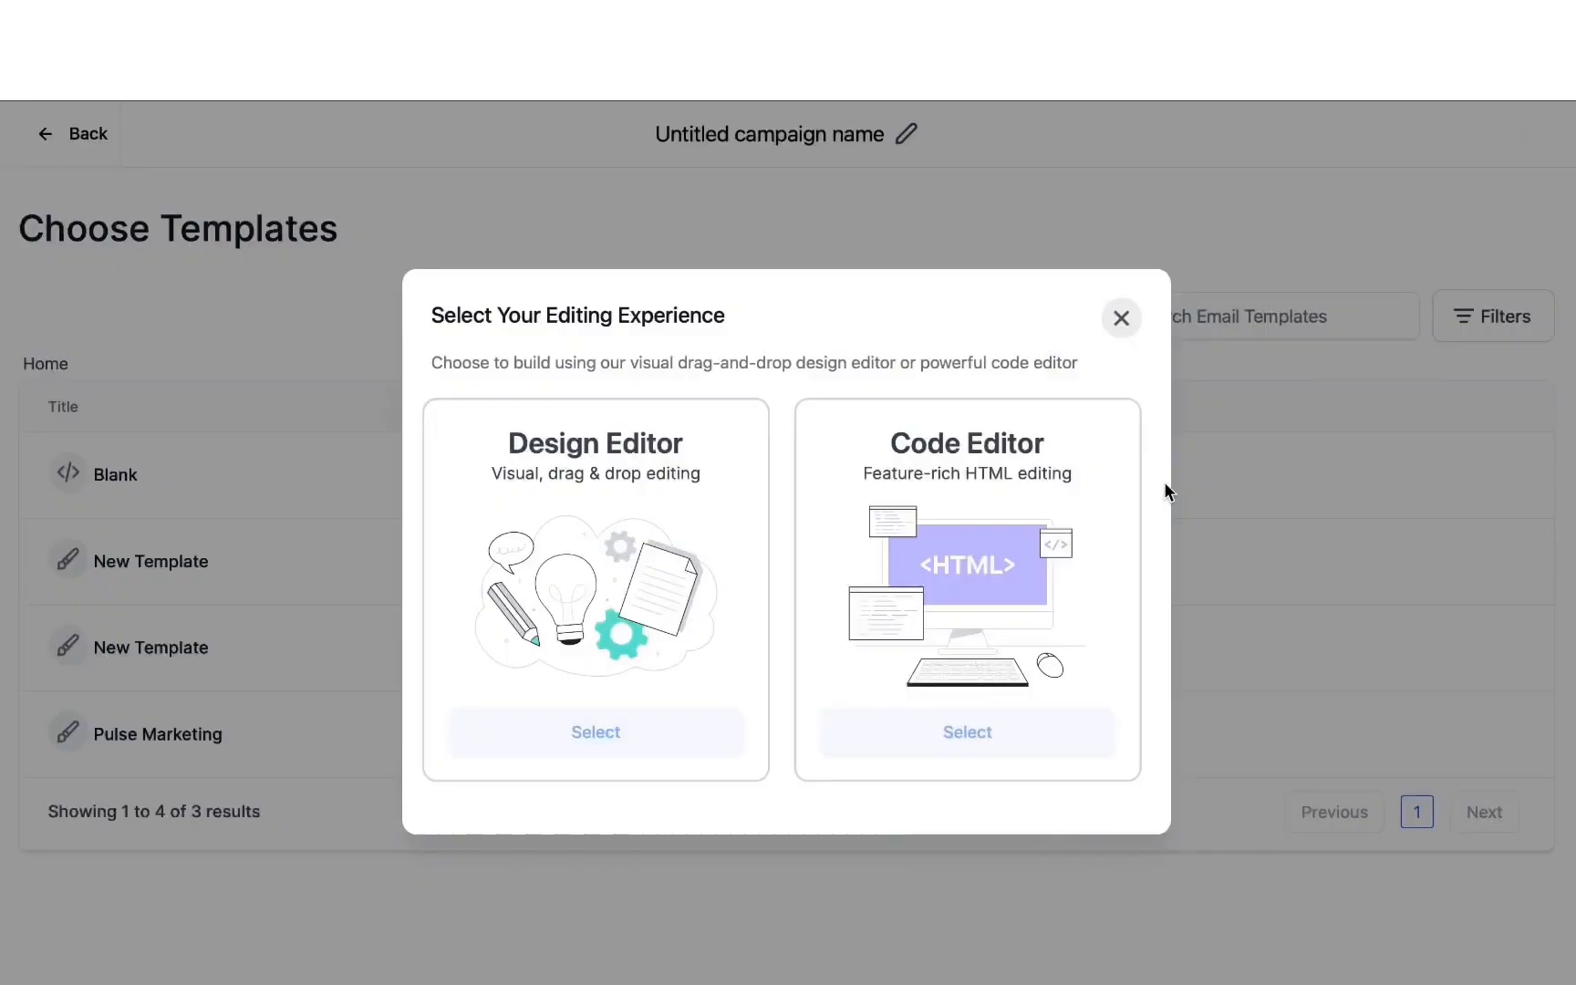
left_click(640, 732)
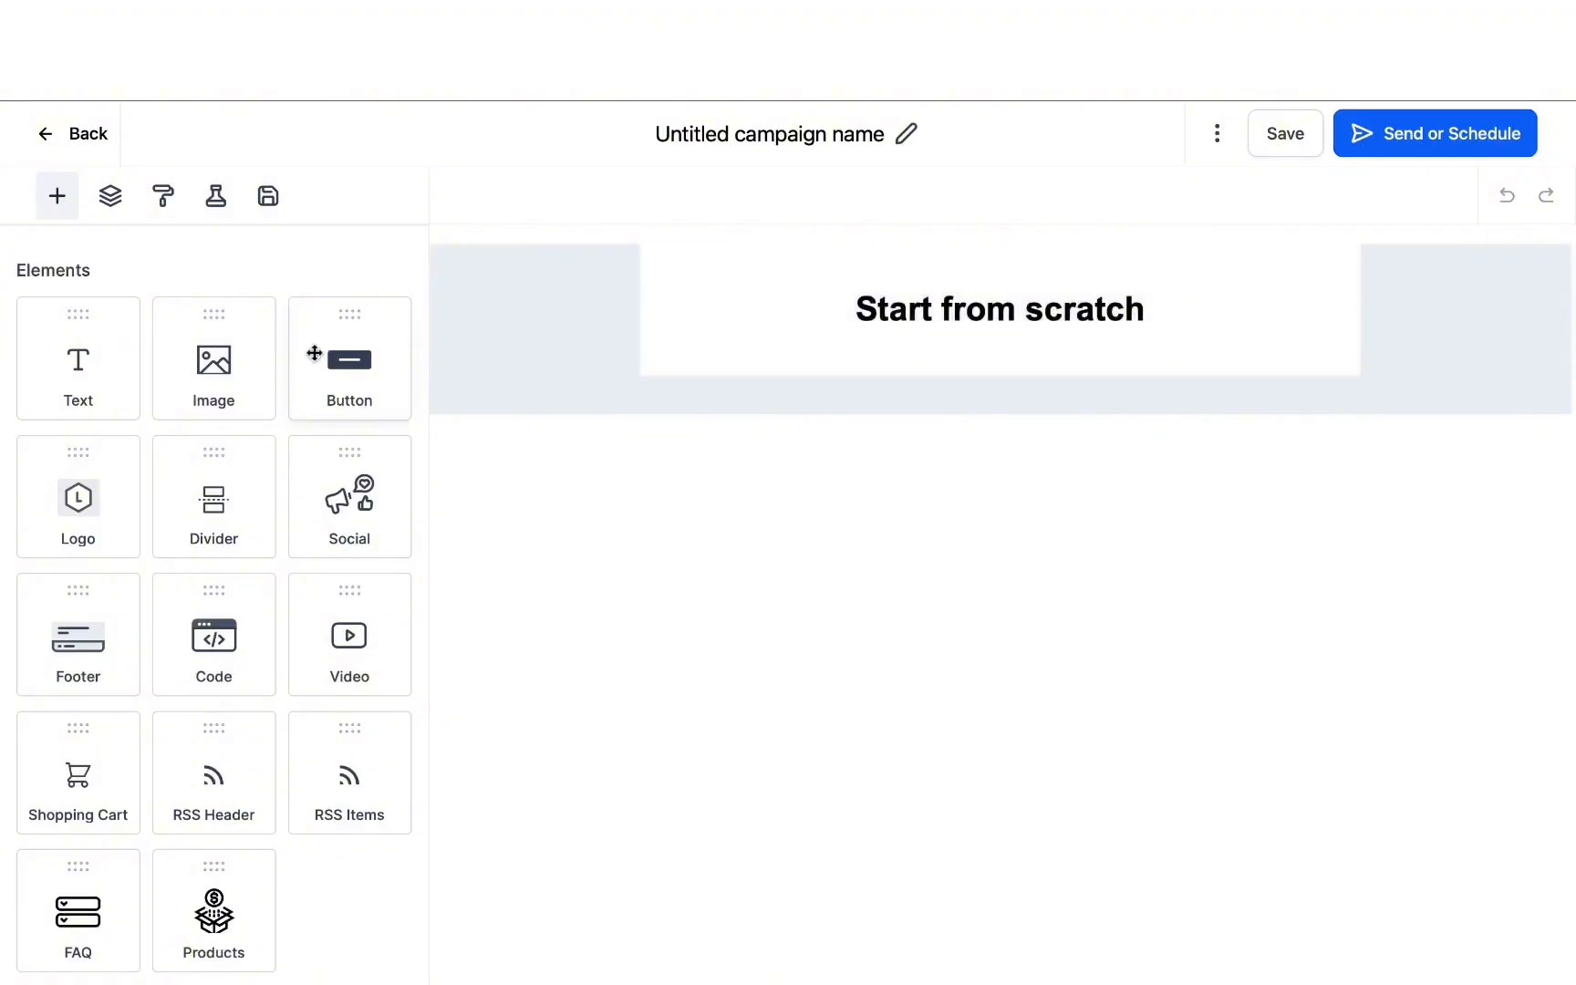
Step: Add an image element to the campaign email below the "Start from scratch" heading
left_click(215, 362)
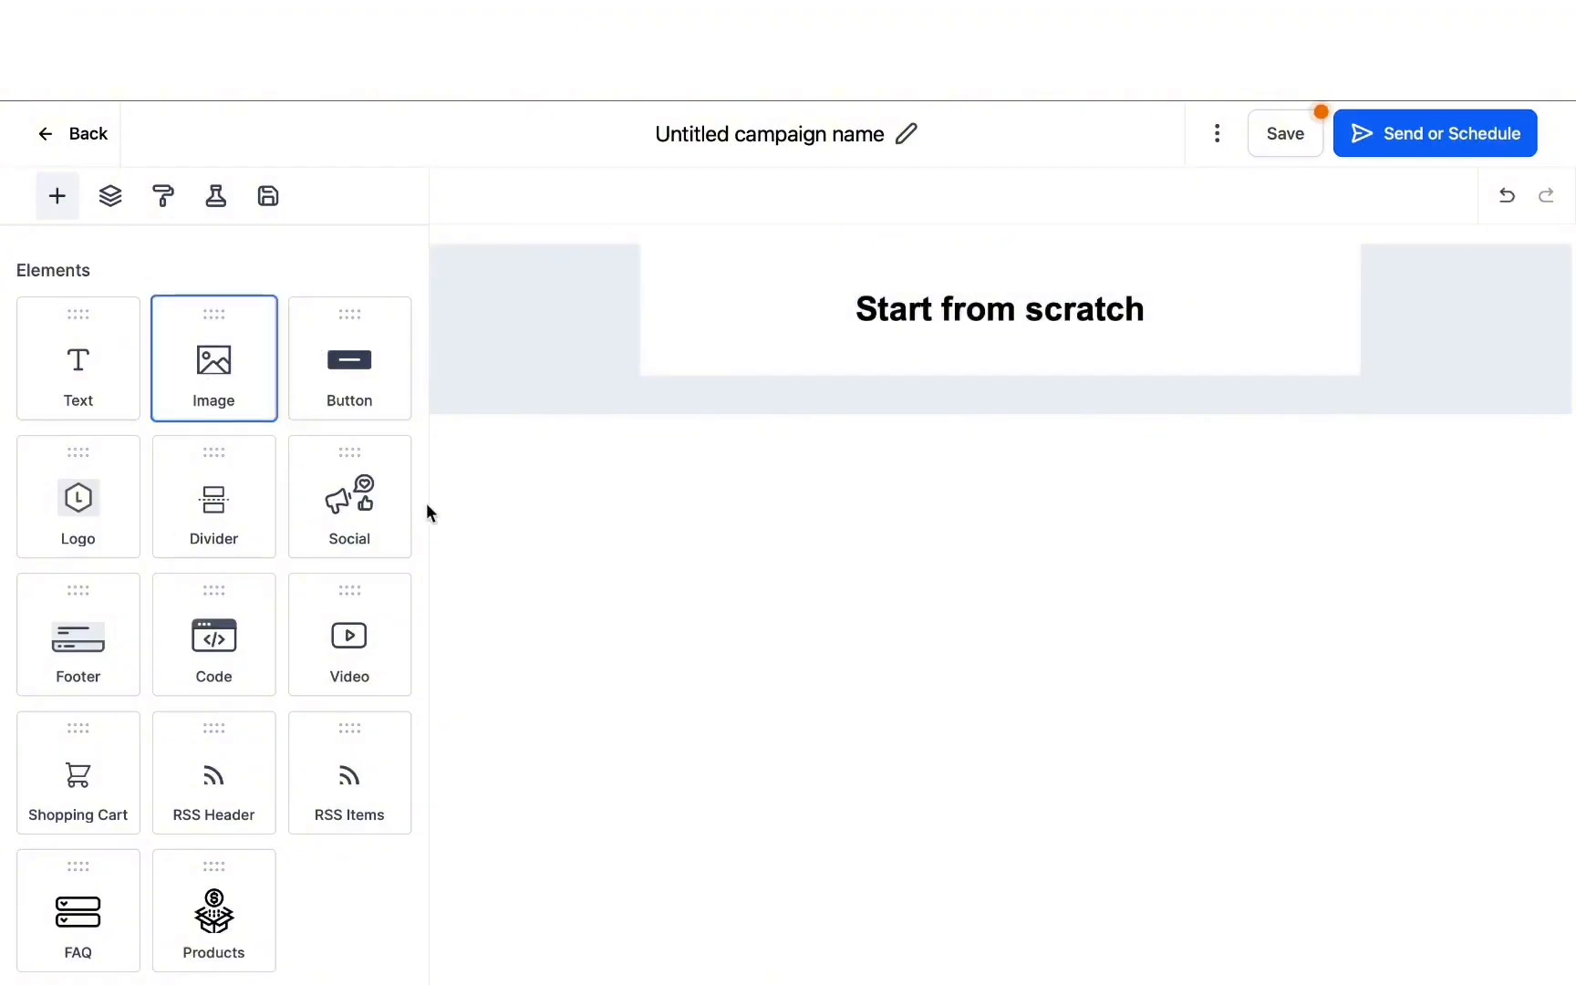
left_click_drag(219, 367, 743, 372)
left_click(396, 254)
Step: Insert a two-column layout beneath the image placeholder in the campaign email and close its settings
scroll(264, 453, "down", 5)
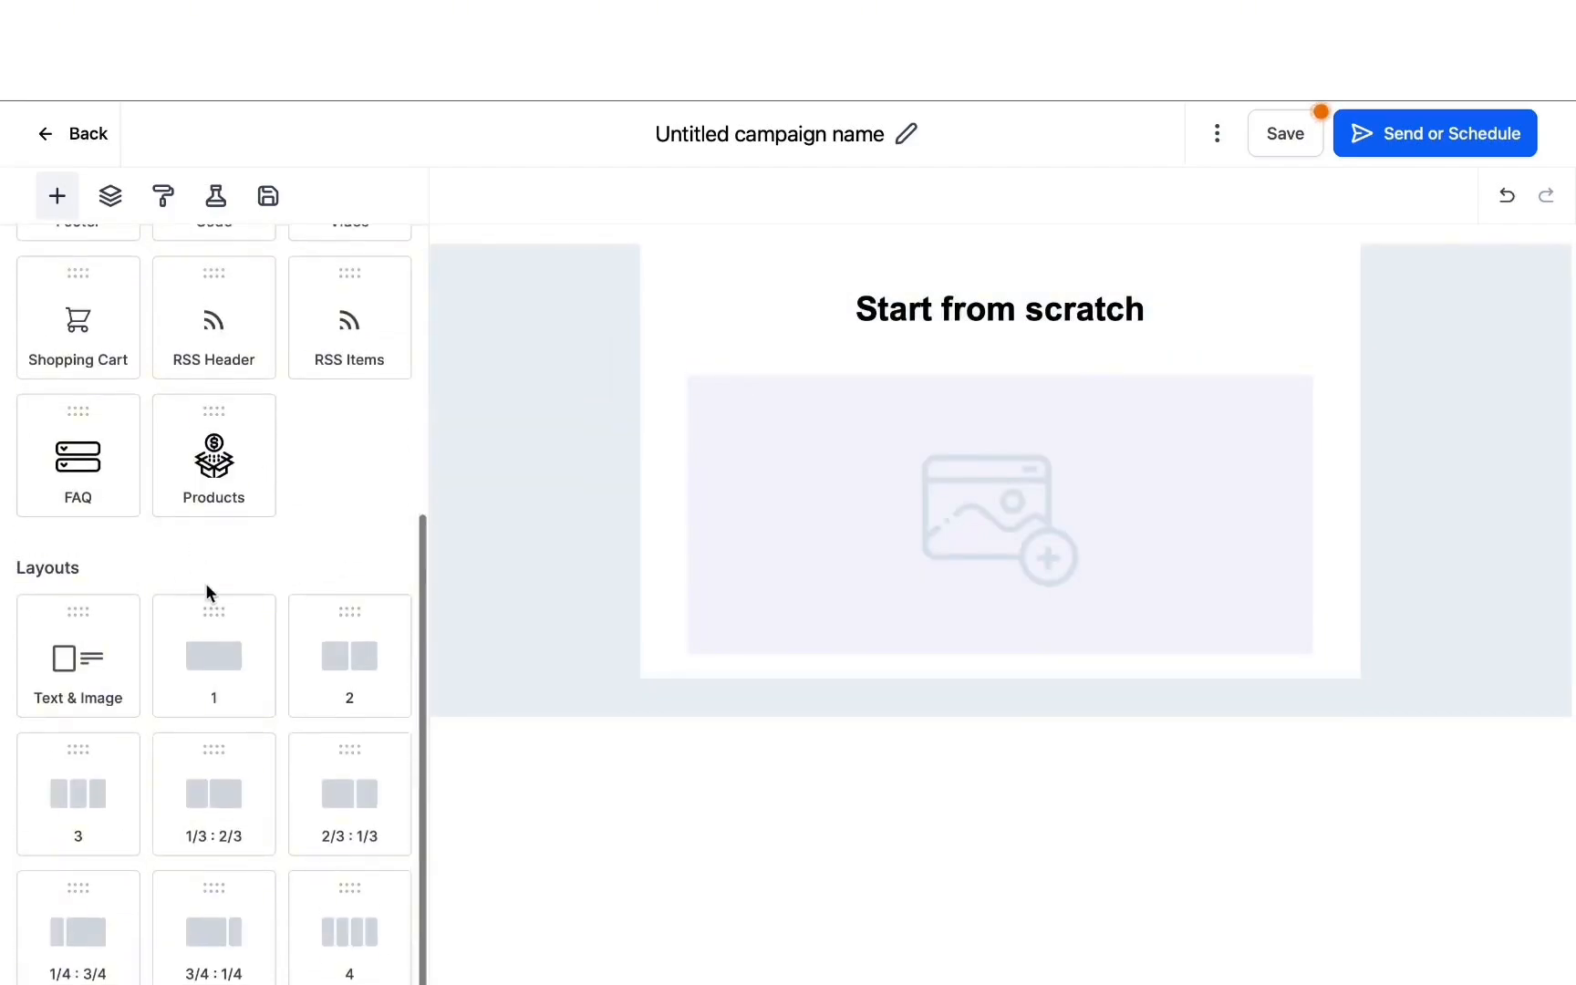
left_click_drag(341, 638, 830, 681)
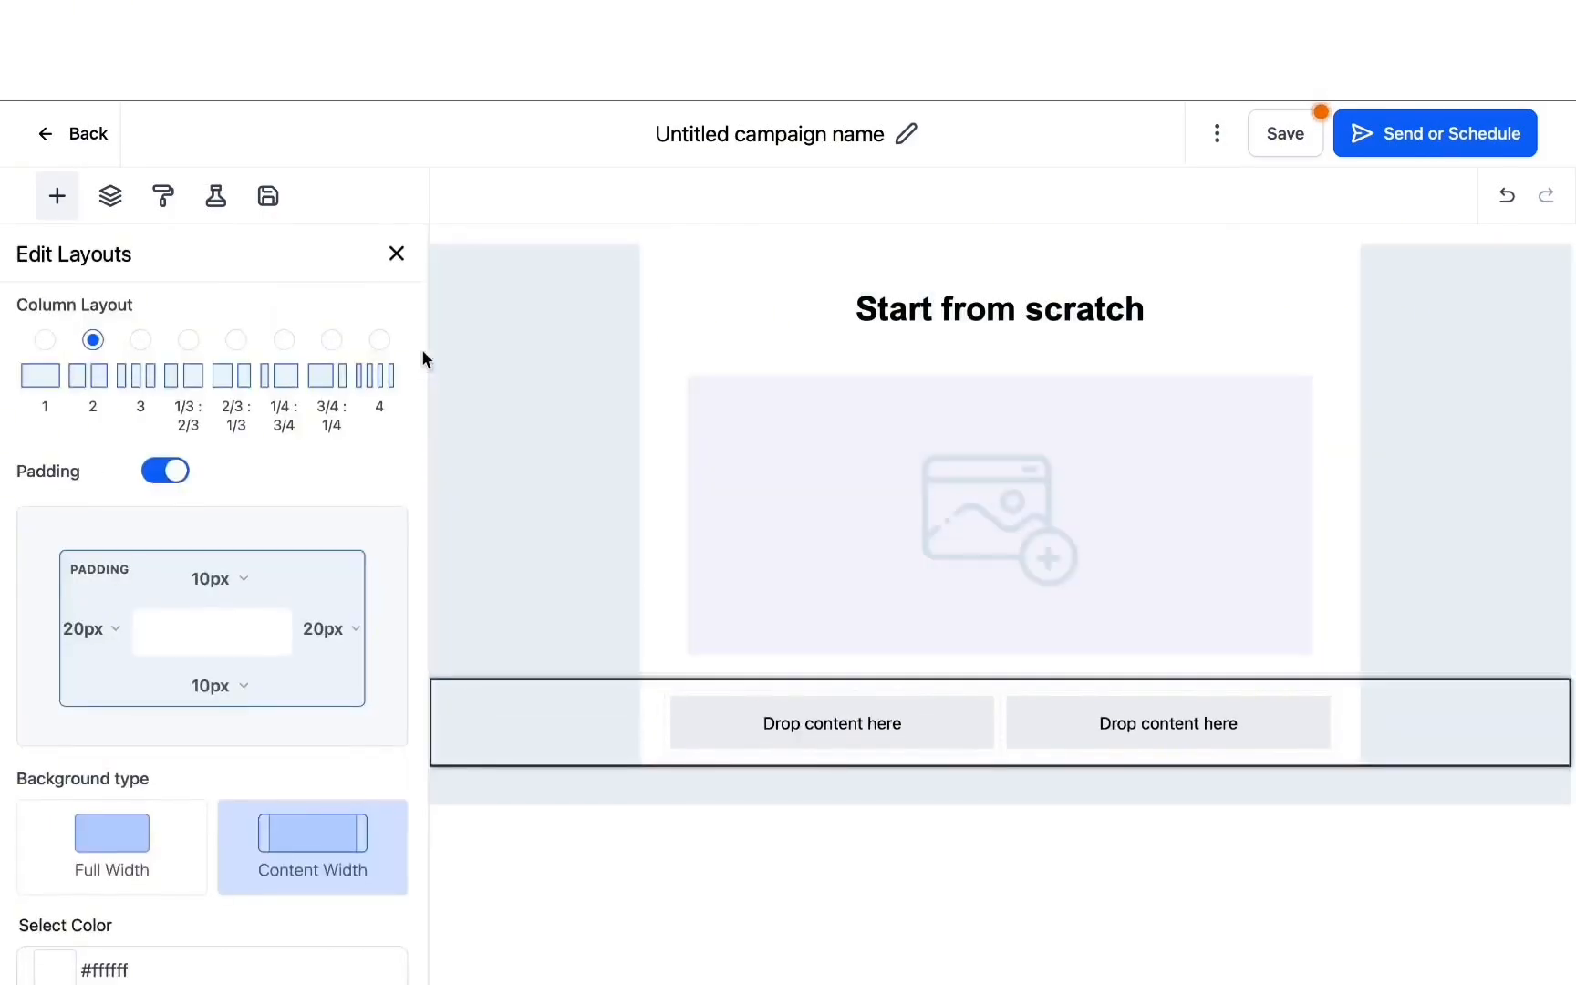
left_click(395, 254)
Step: Place an image element in each column of the two-column layout
scroll(197, 393, "up", 10)
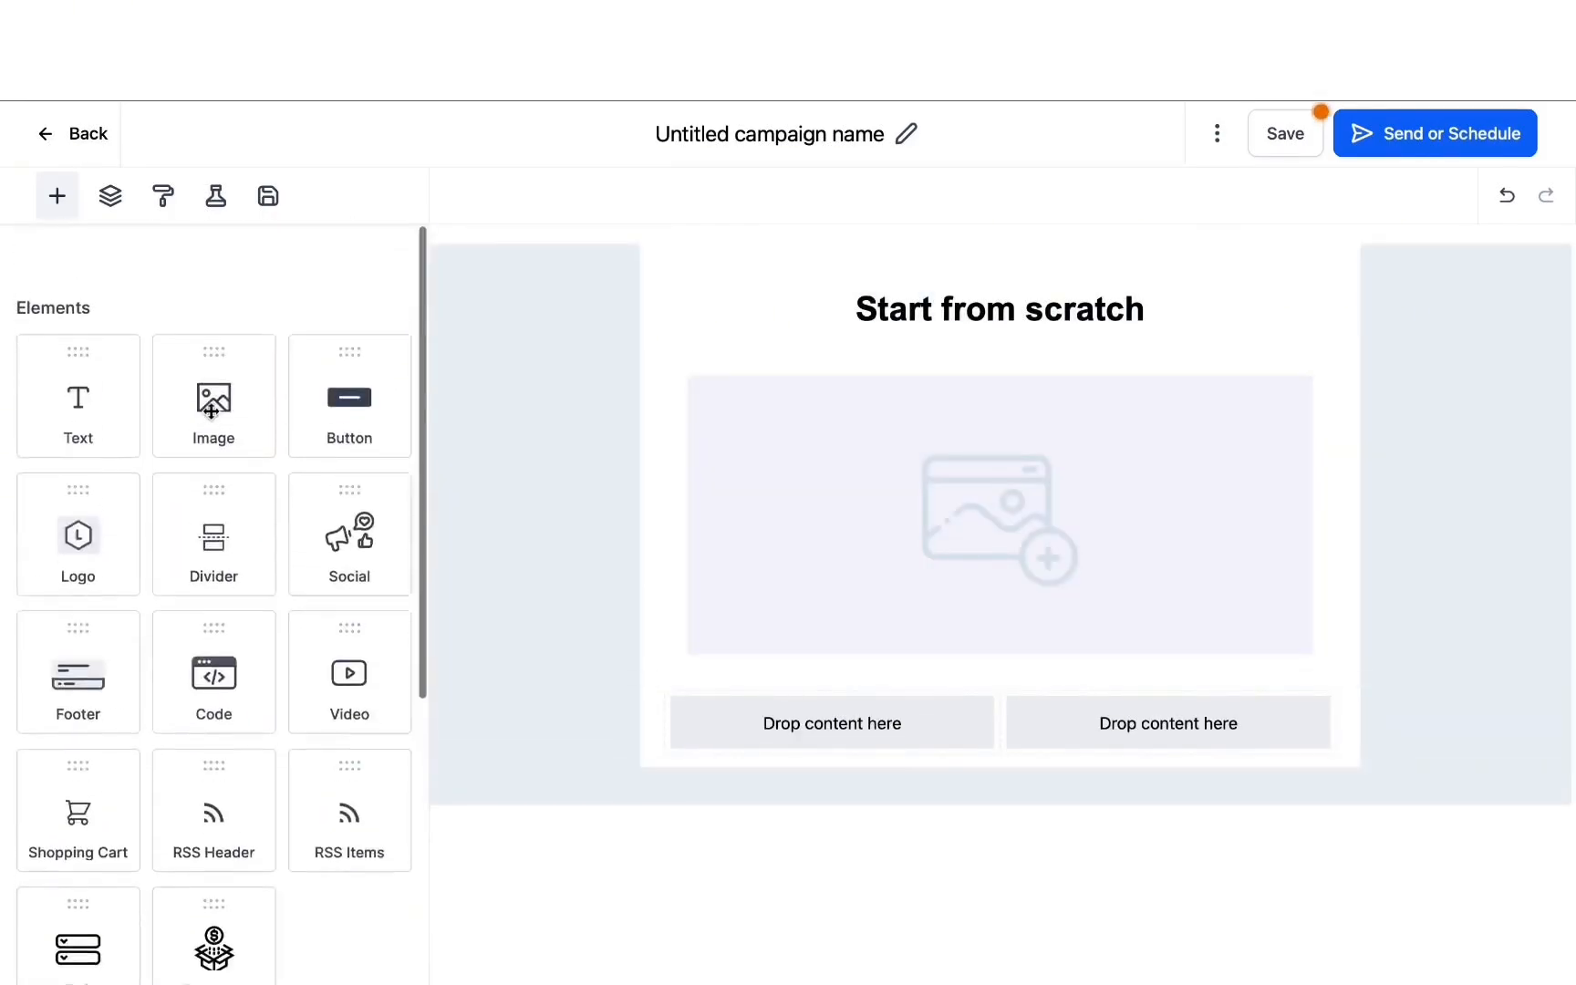
left_click_drag(197, 390, 834, 739)
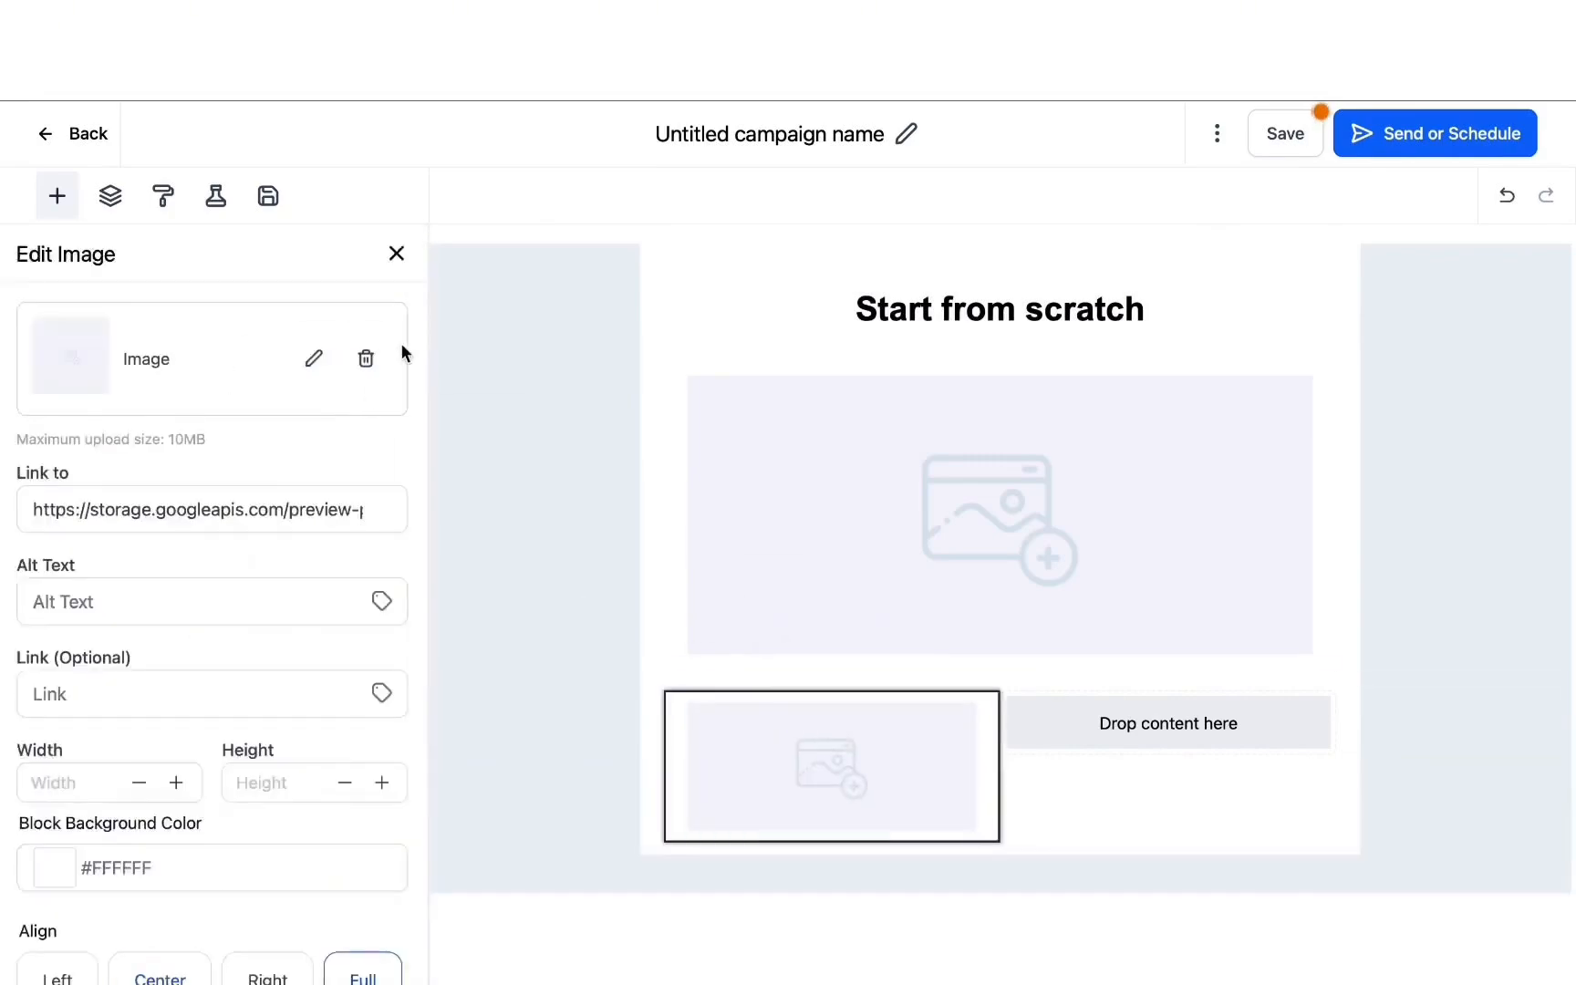
left_click(397, 255)
left_click_drag(268, 345, 1095, 741)
left_click(396, 254)
scroll(303, 521, "down", 5)
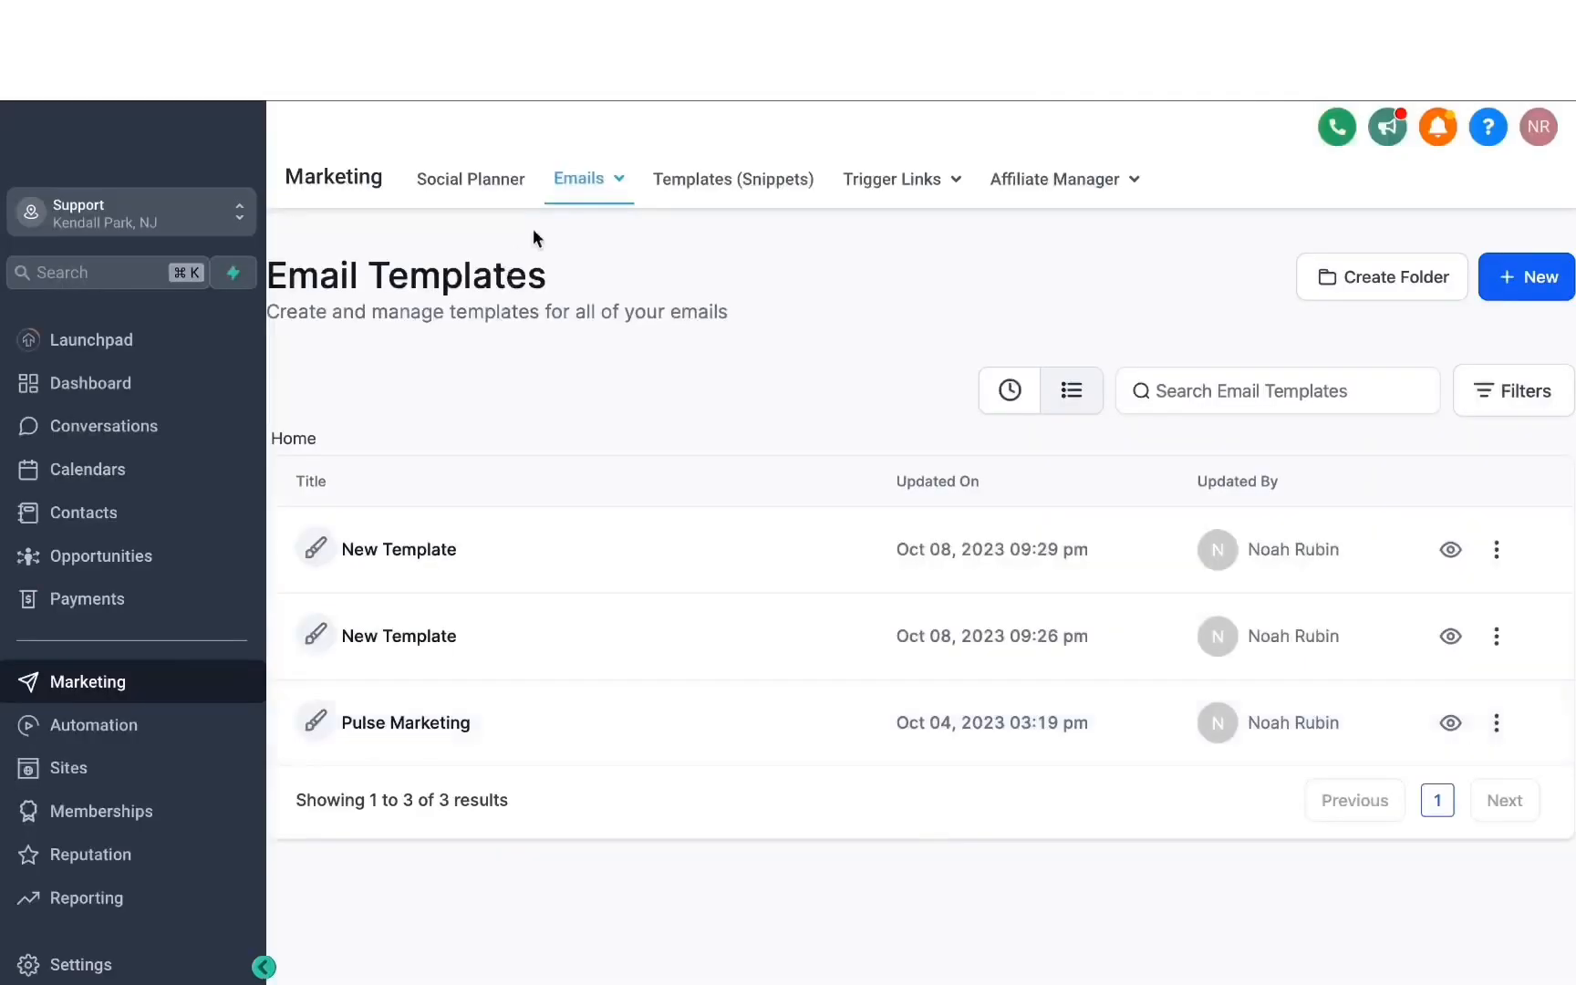
Step: Open the Pulse Marketing email template and look through its design from header to footer
mouse_move(558, 203)
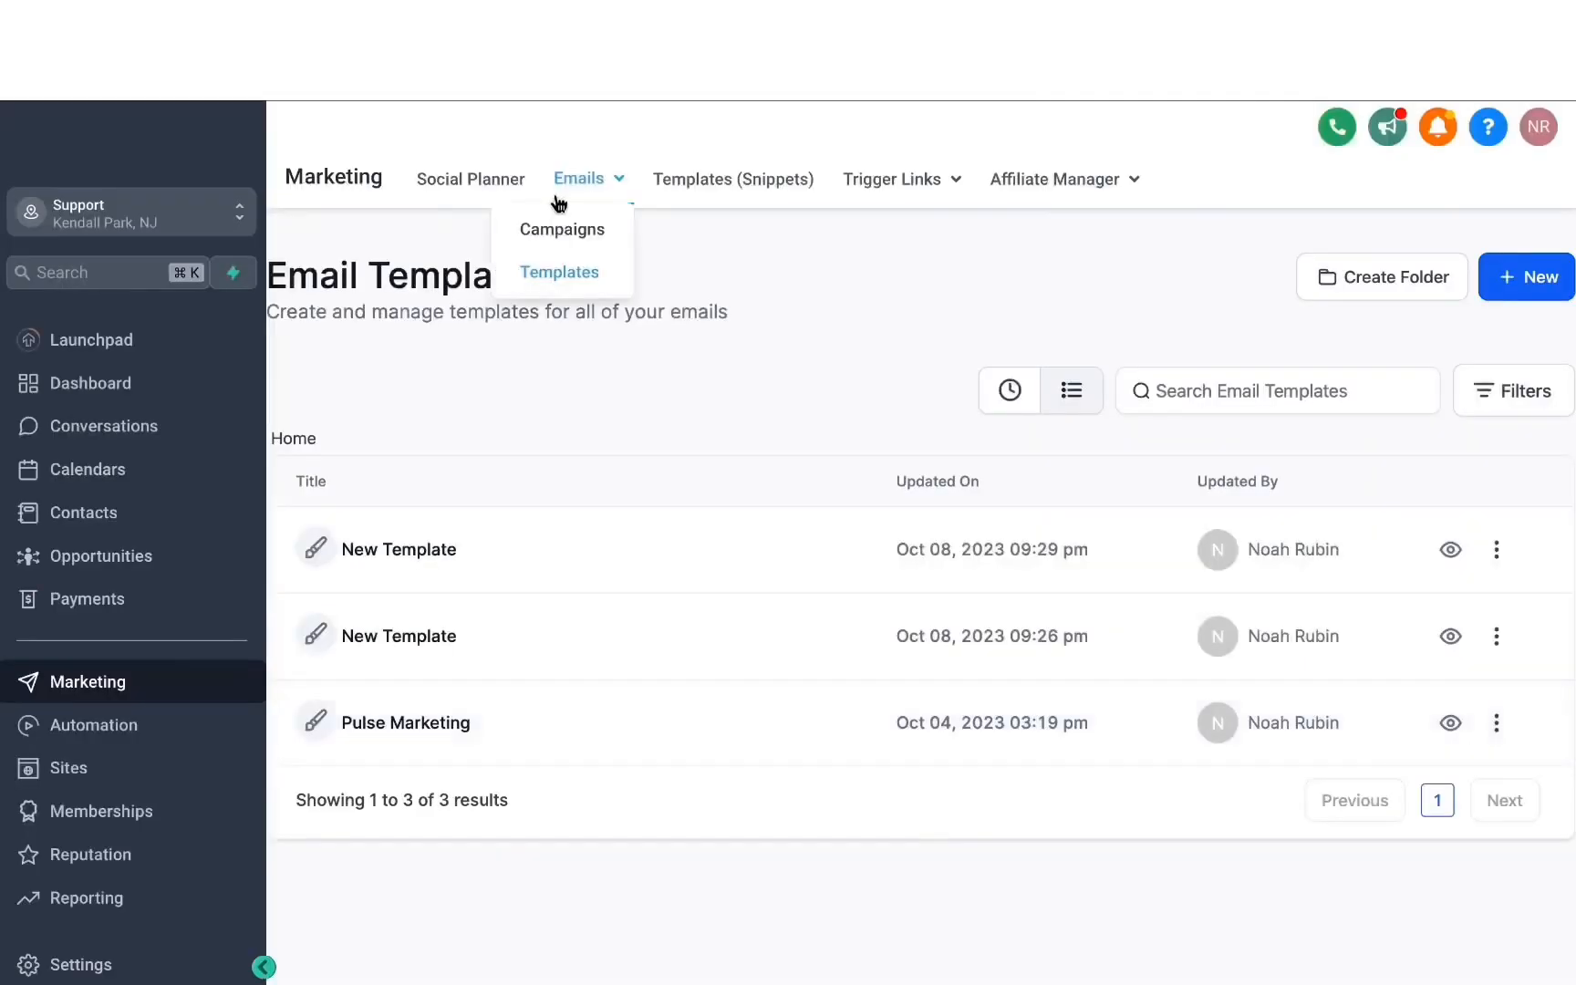
left_click(430, 734)
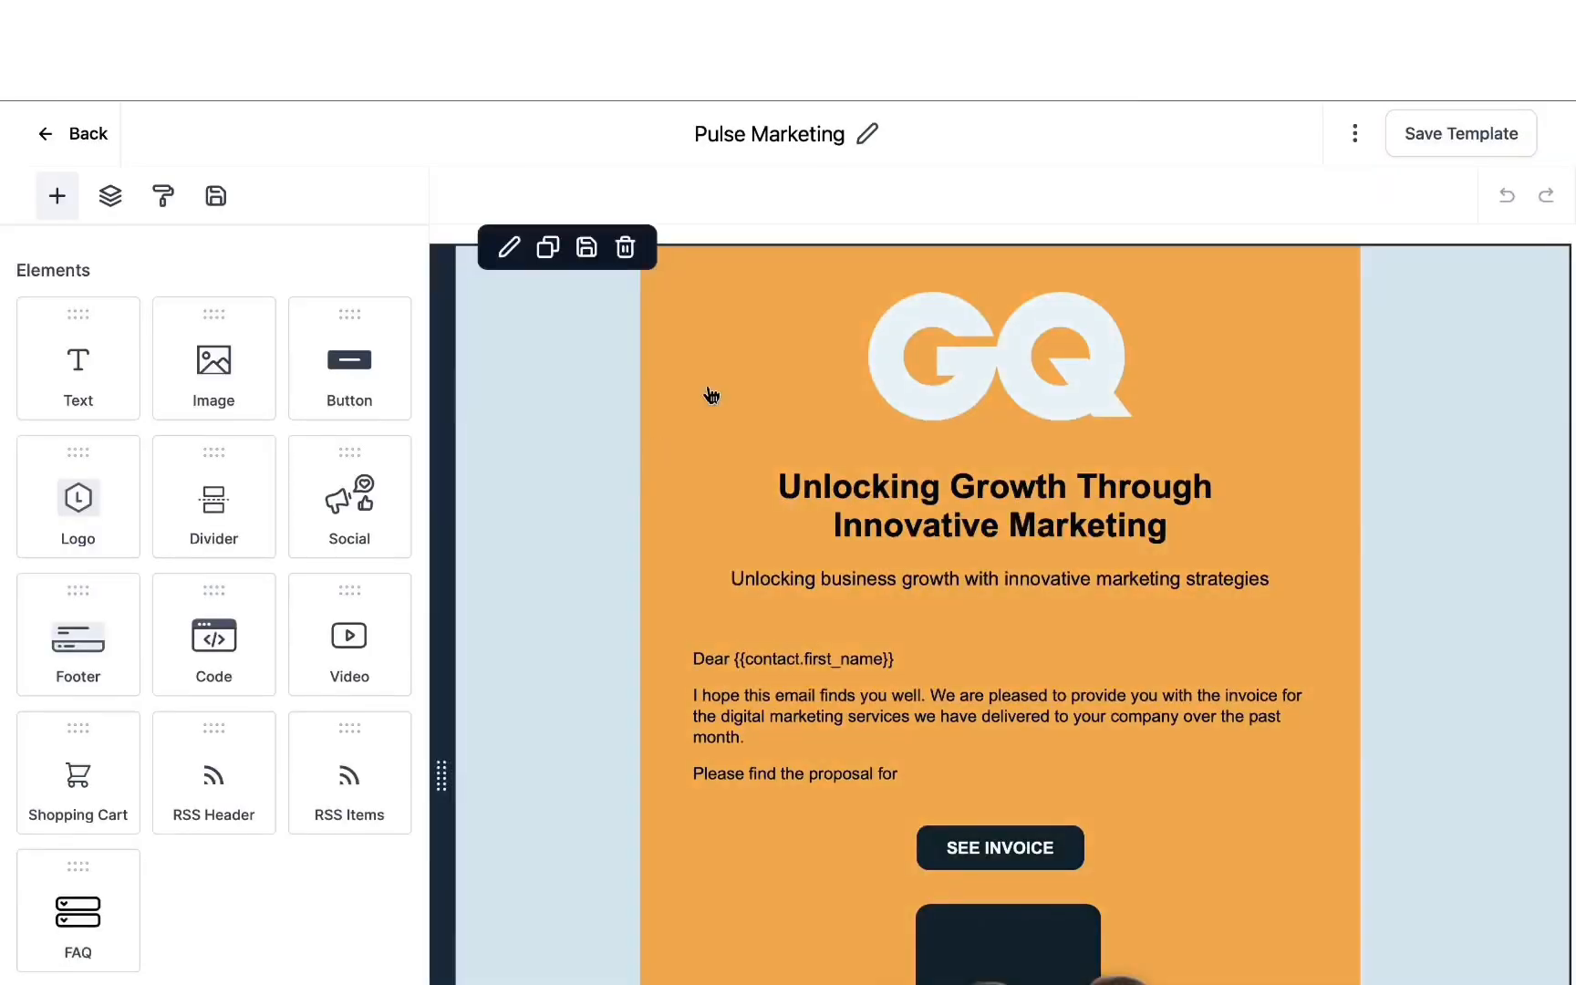
scroll(684, 342, "down", 5)
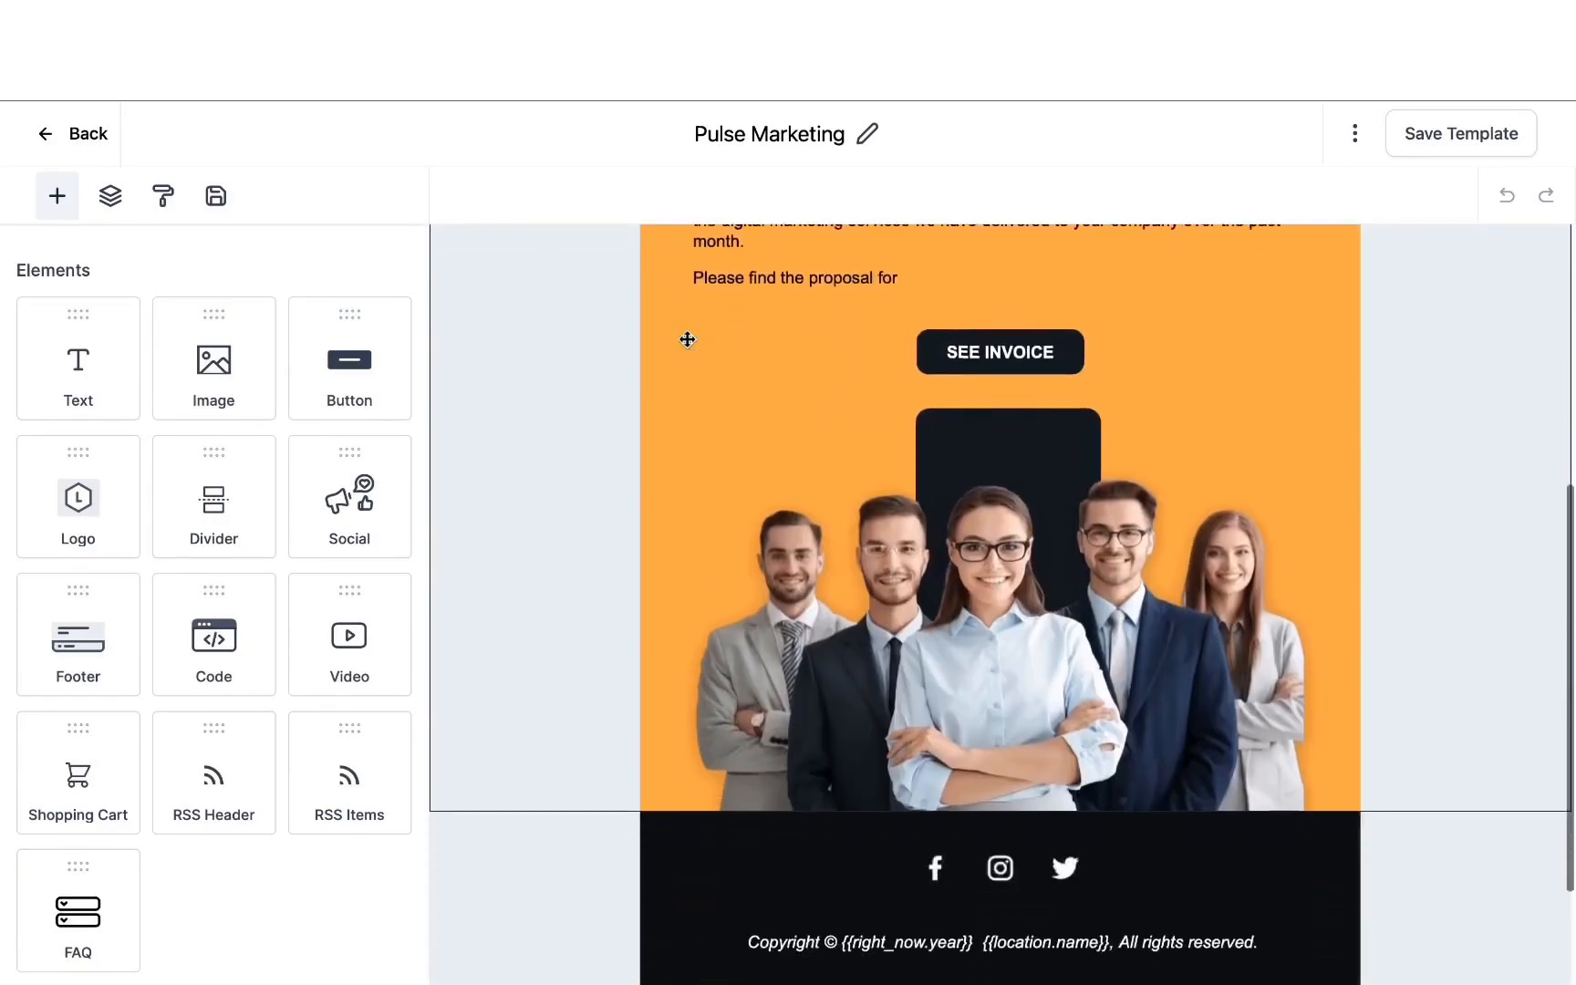
scroll(688, 340, "down", 2)
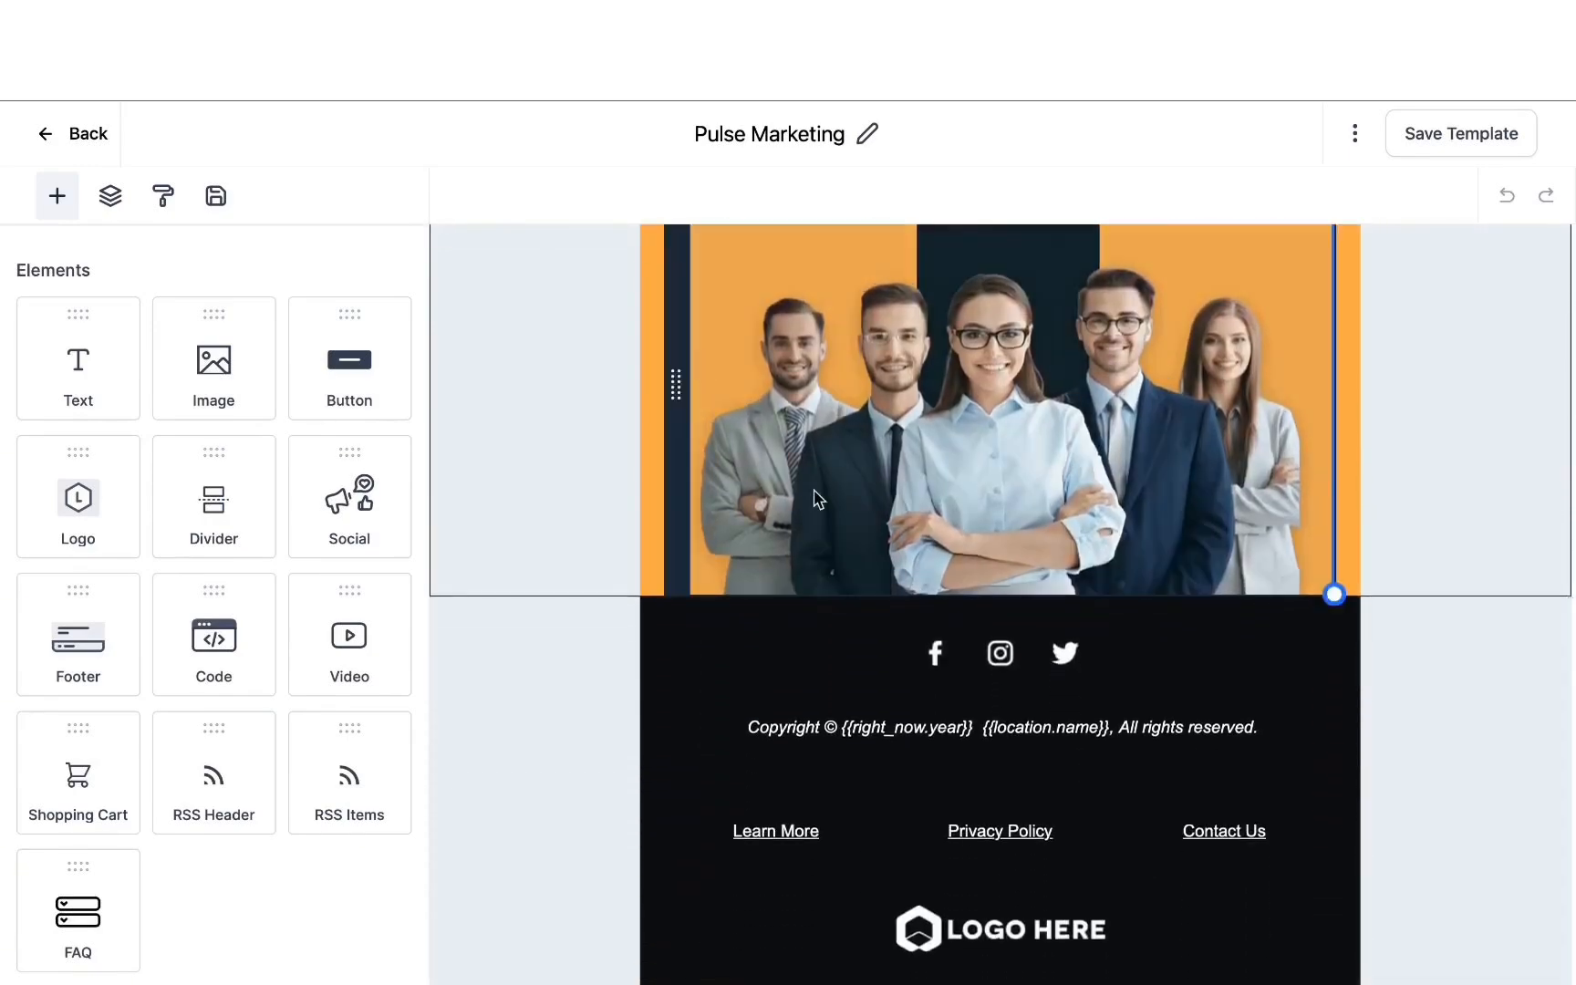
scroll(819, 499, "up", 7)
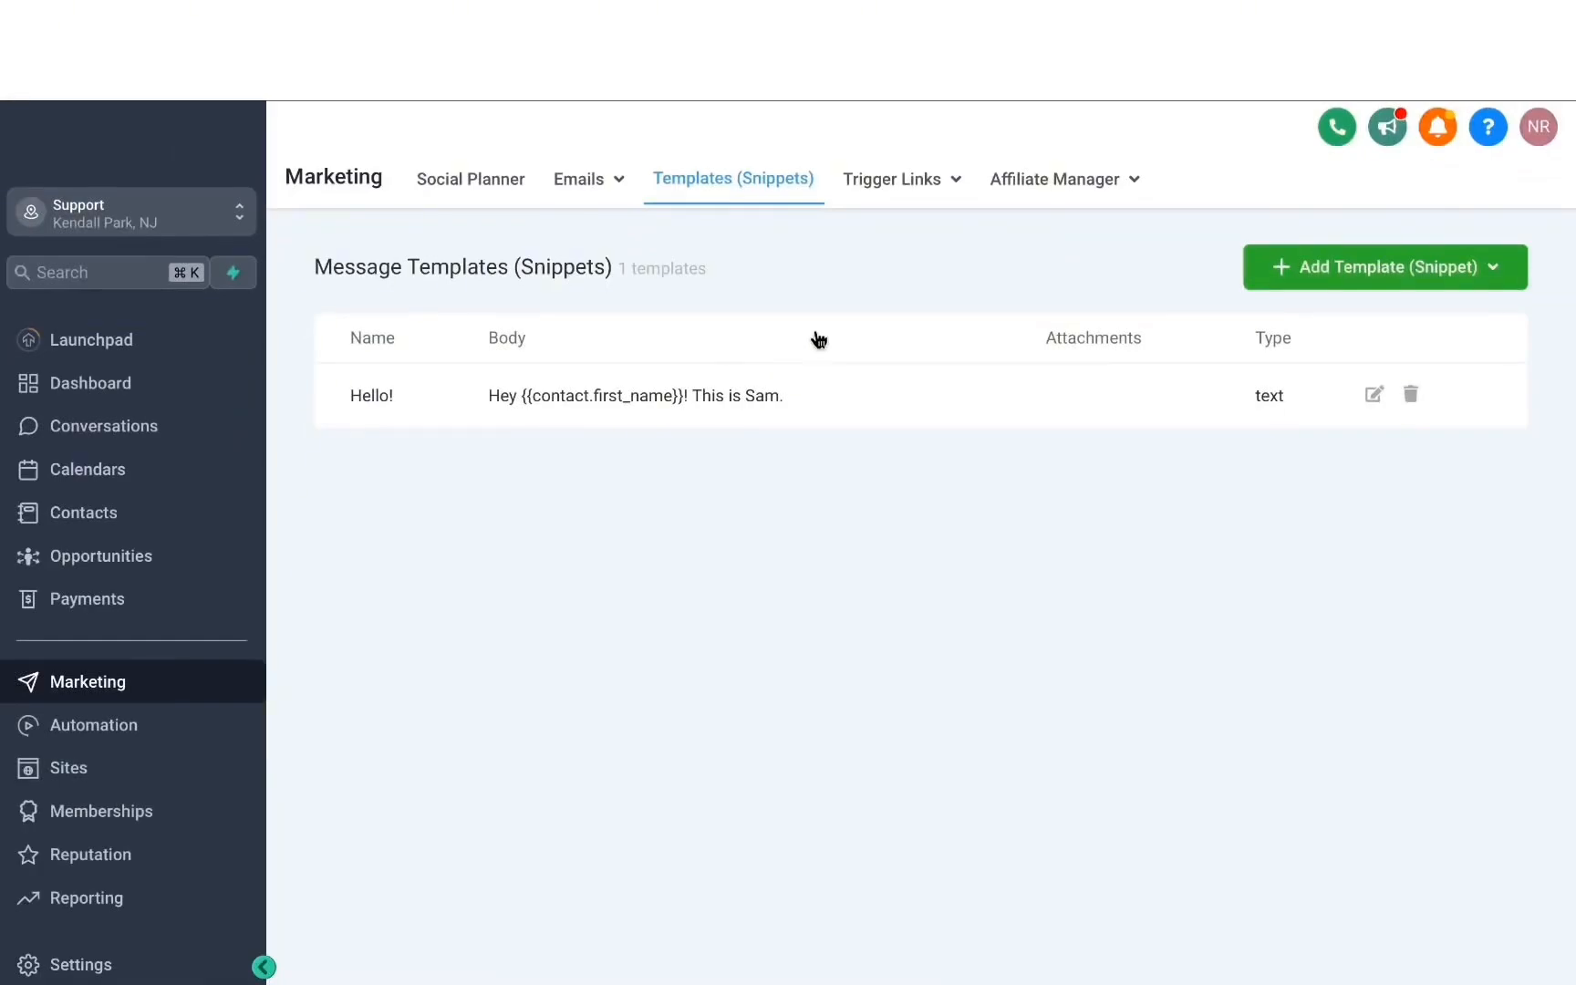
Step: Open a blank text snippet, examine its name and message fields, and close it without saving
left_click(1336, 279)
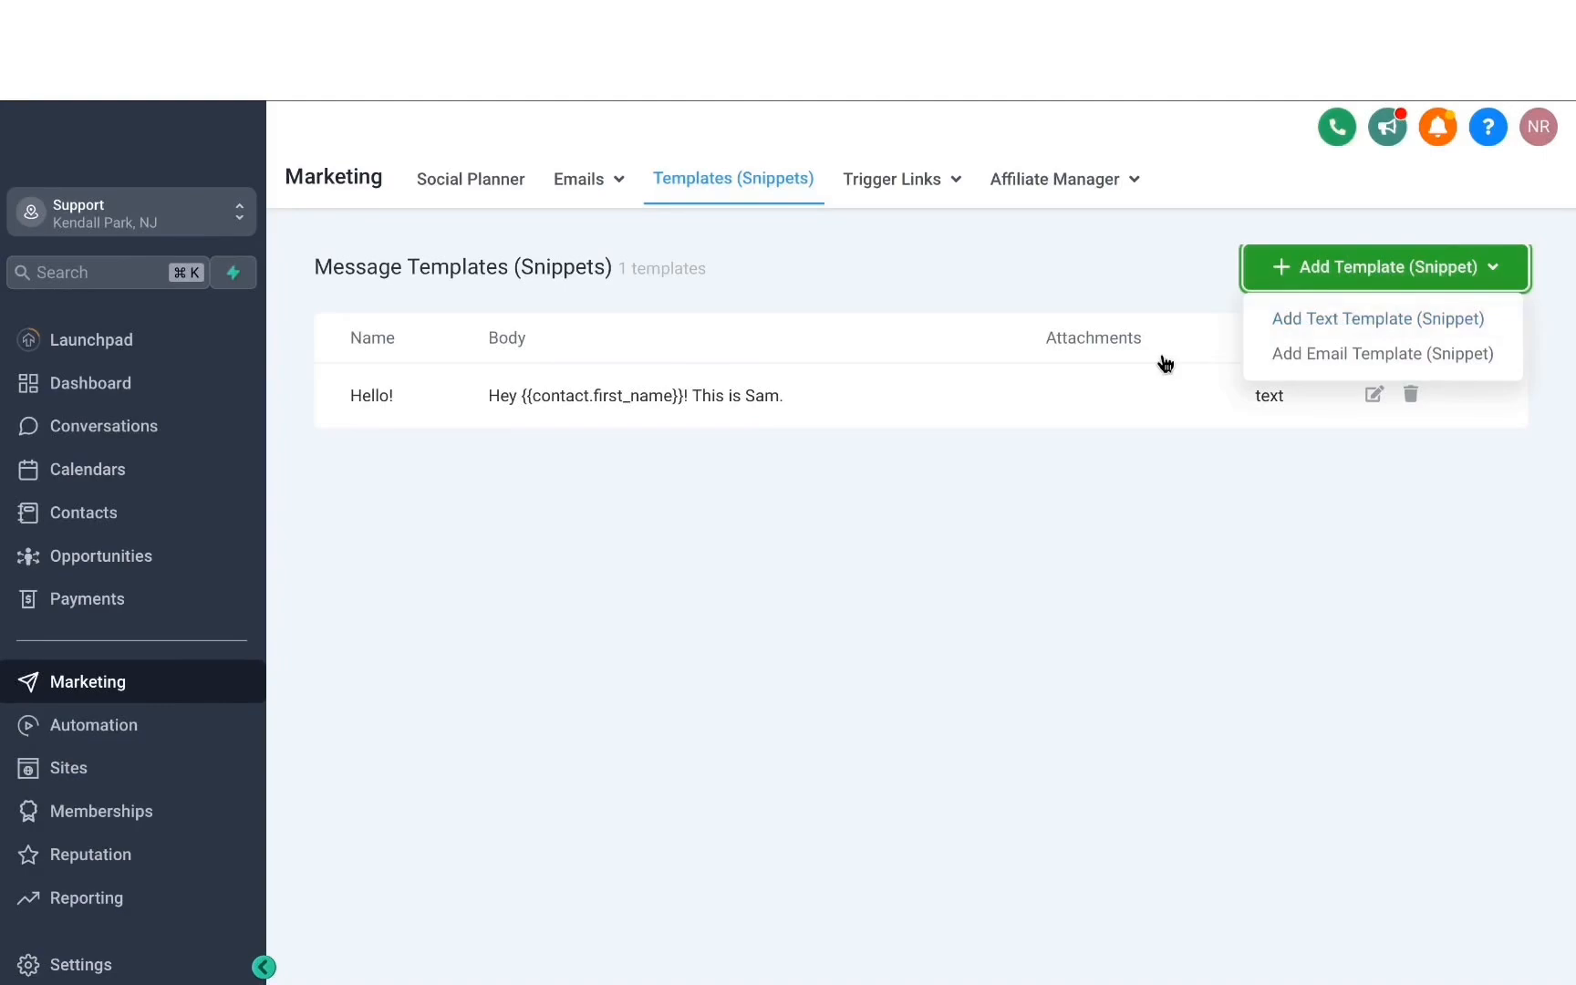
left_click(1250, 325)
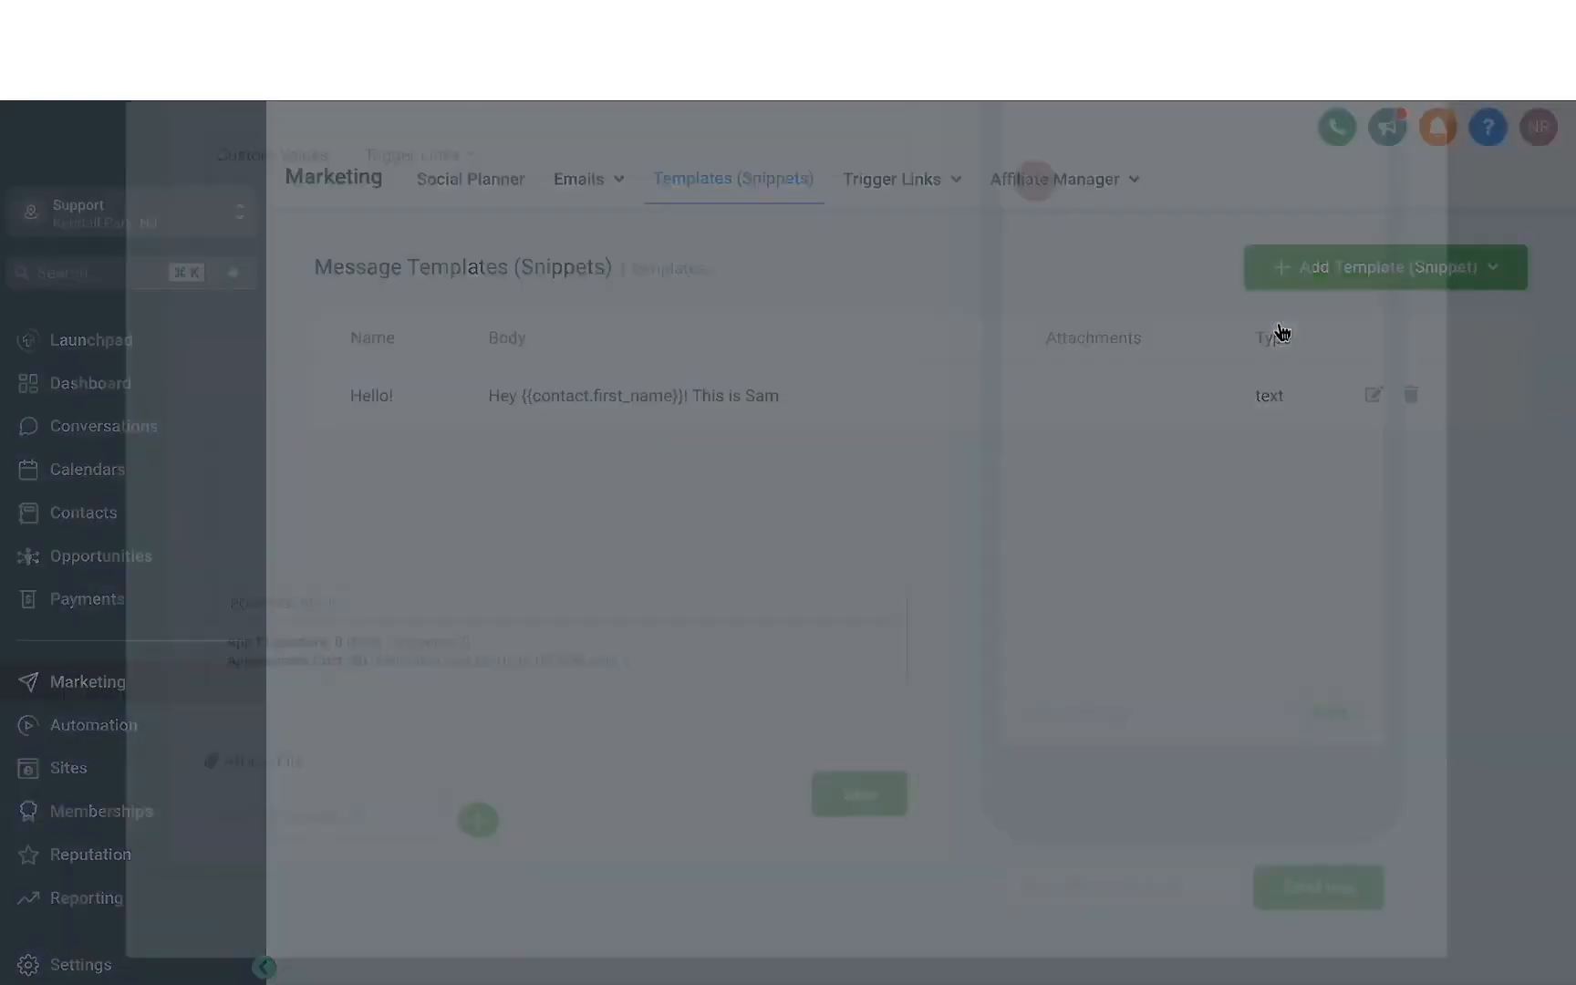
left_click(397, 334)
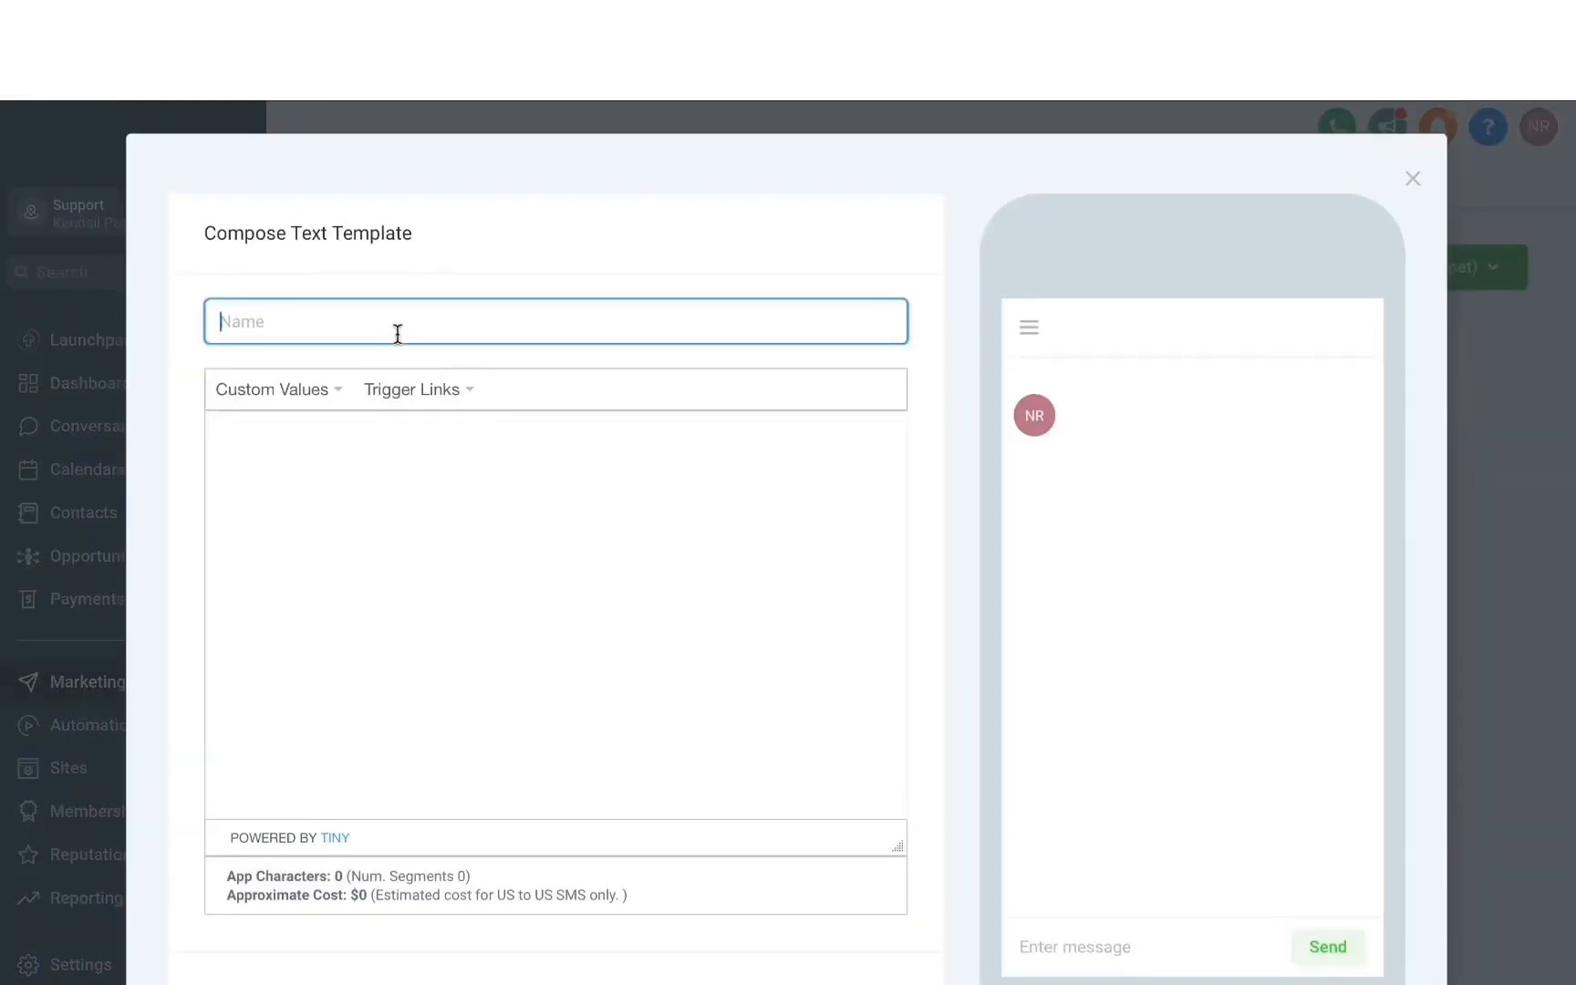
left_click(316, 449)
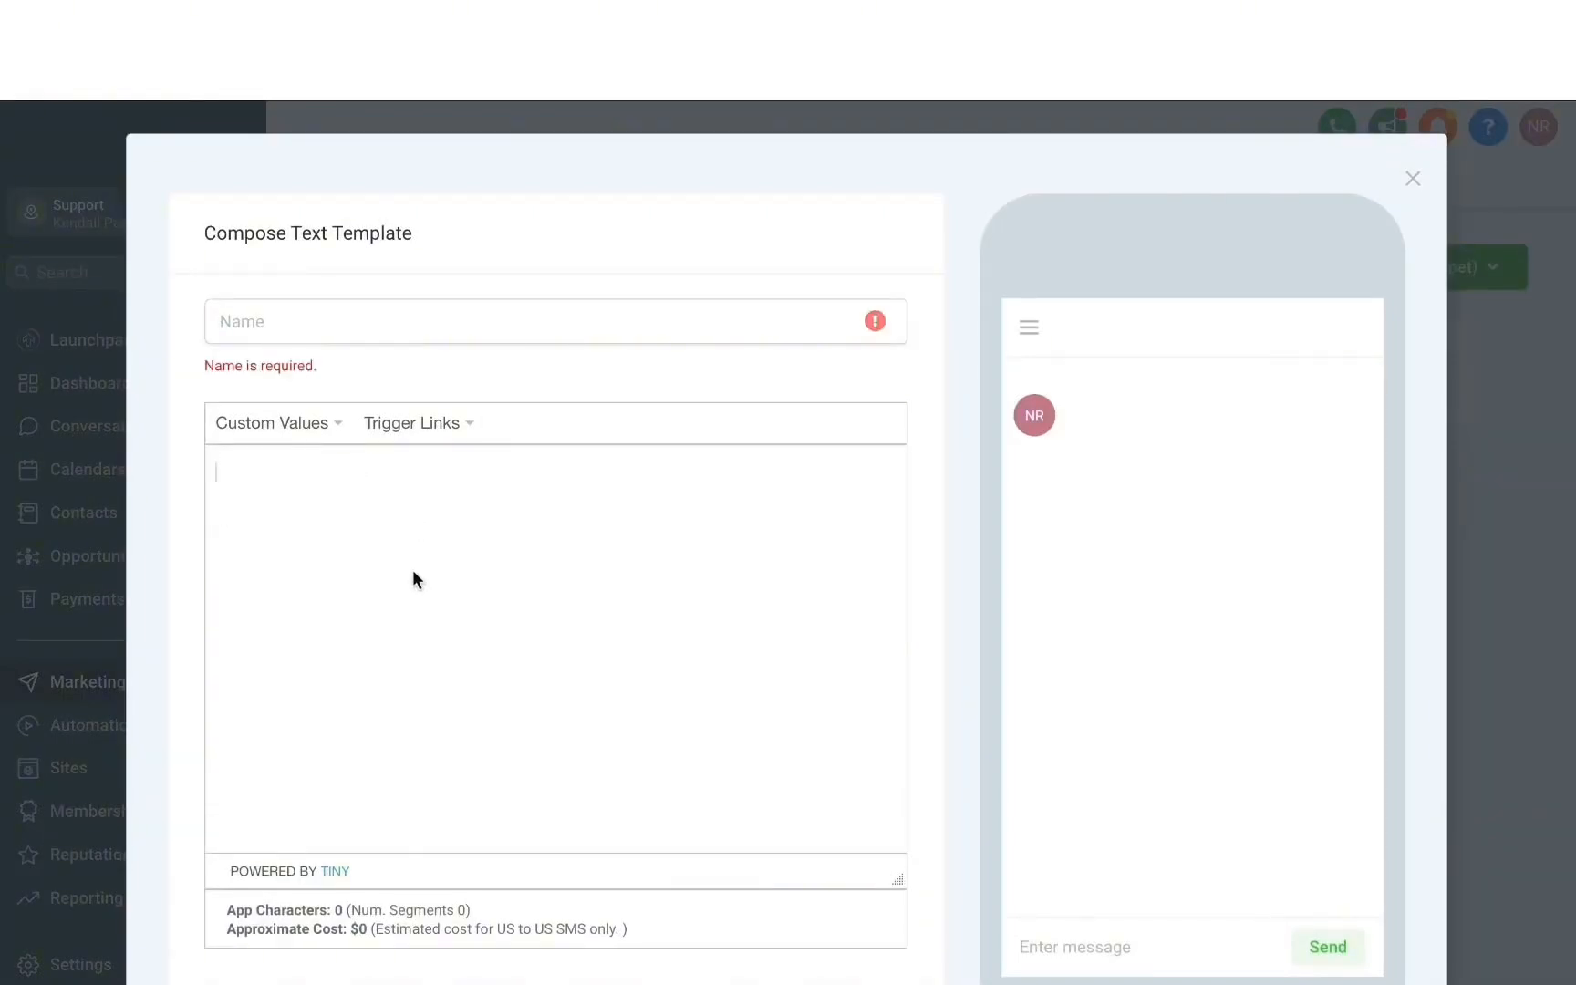
left_click(1416, 190)
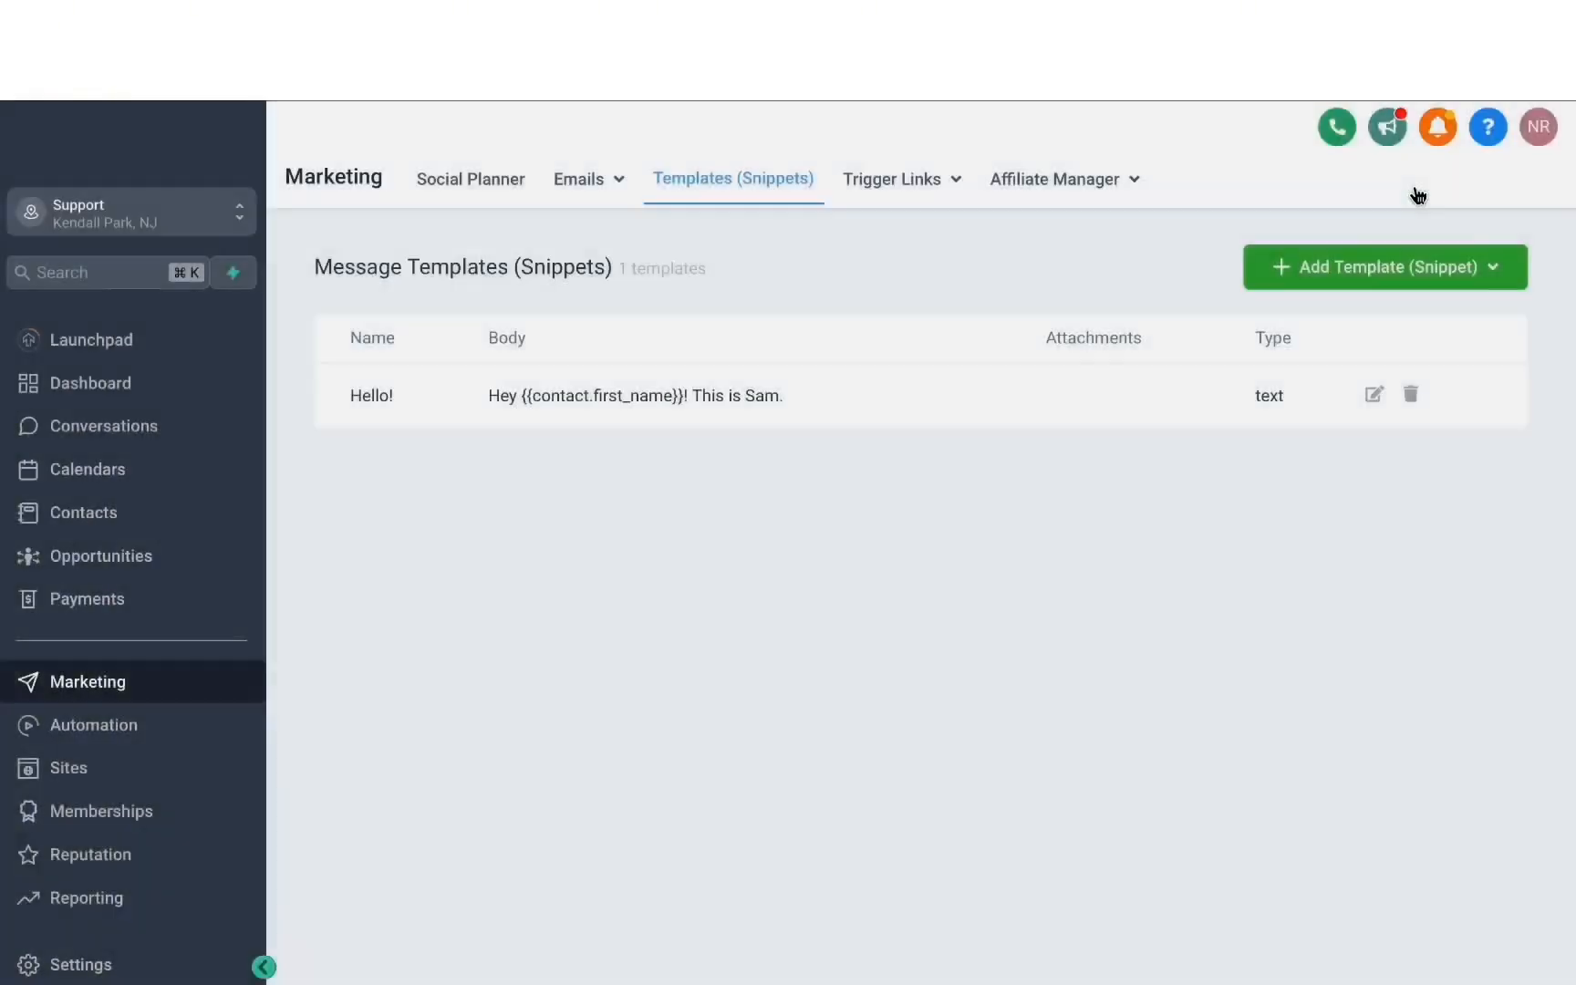
Step: Open the existing Hello! text snippet for editing and review its name and message body
left_click(1378, 400)
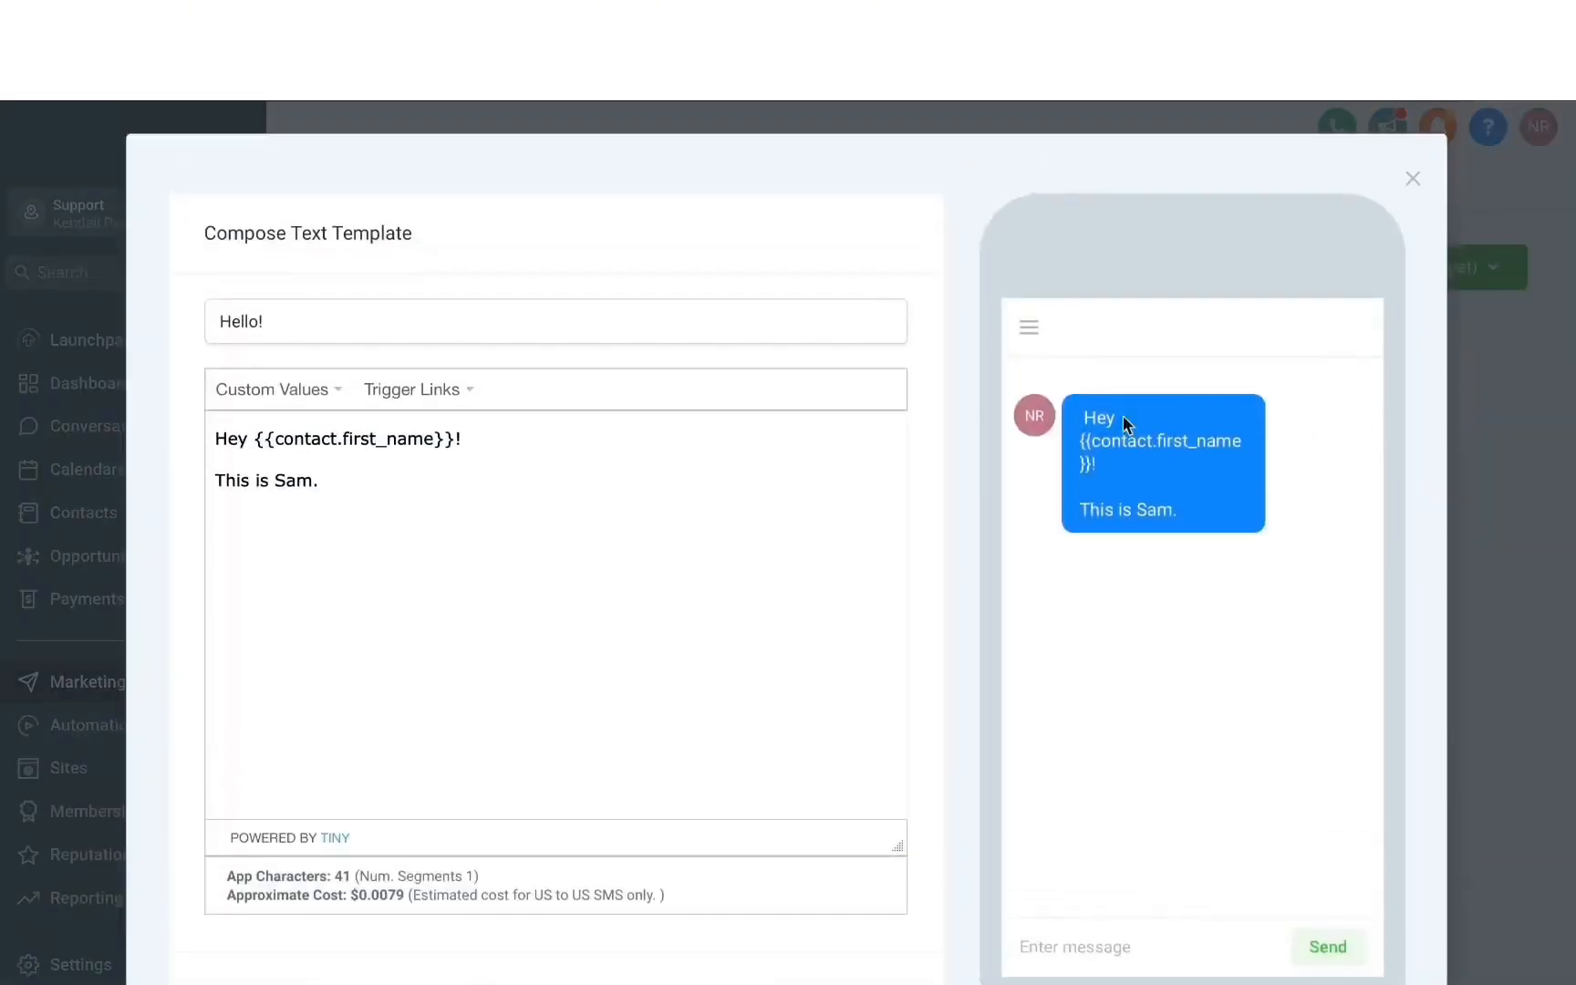
left_click_drag(345, 332, 178, 308)
left_click_drag(272, 318, 176, 322)
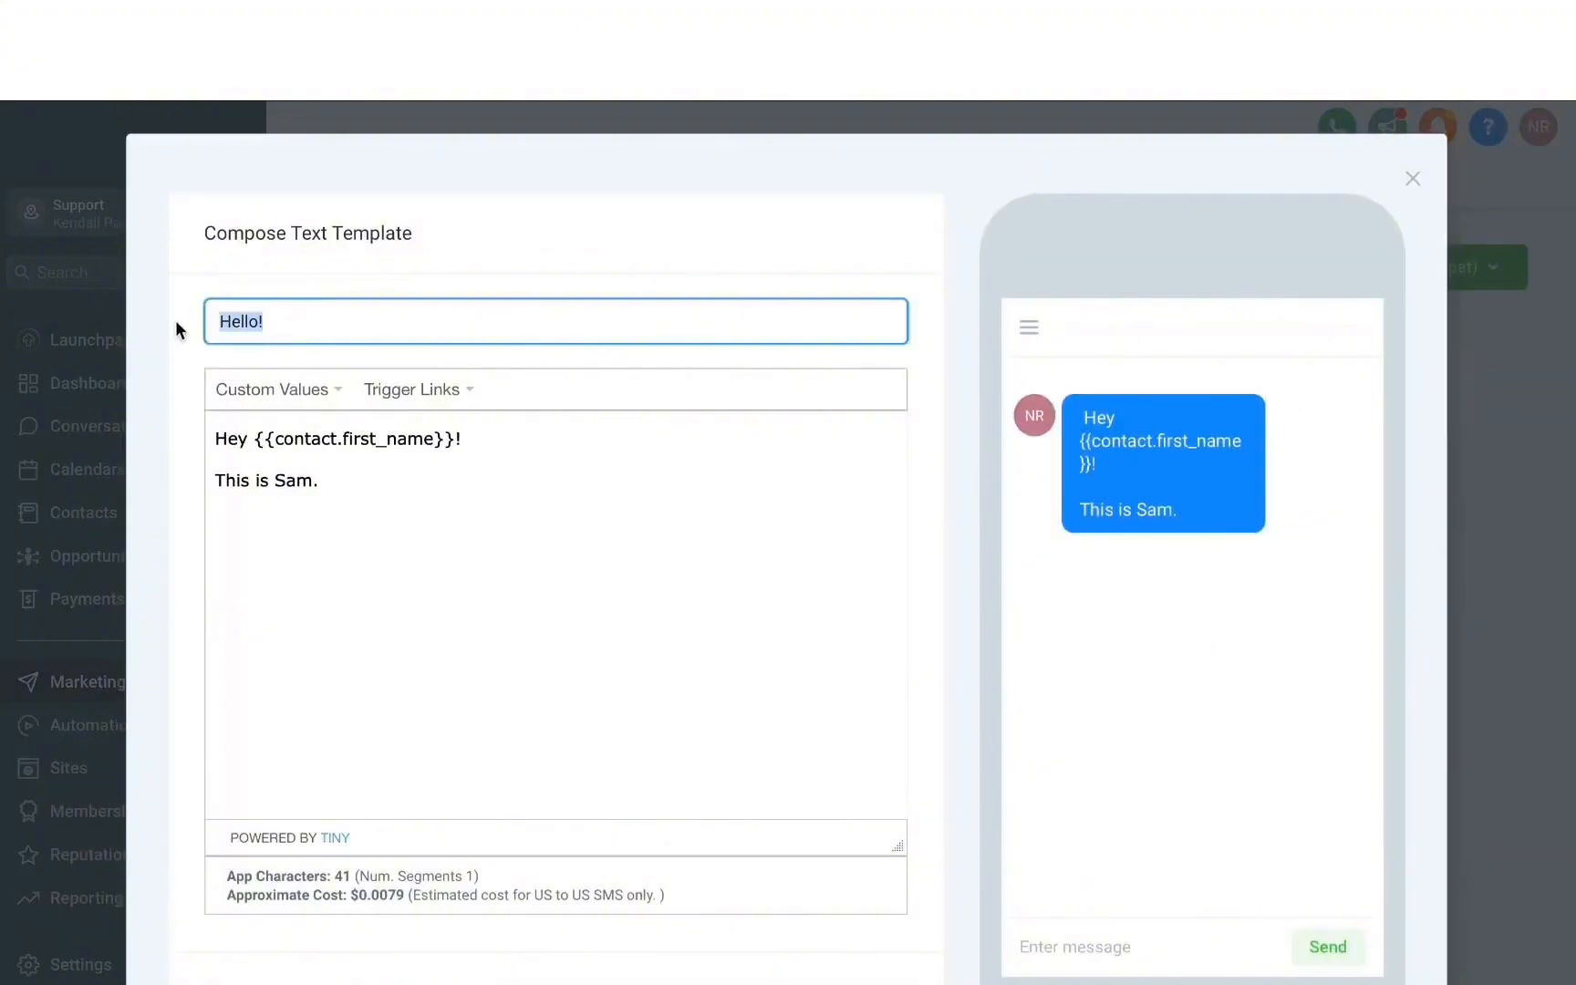
left_click_drag(341, 505, 204, 415)
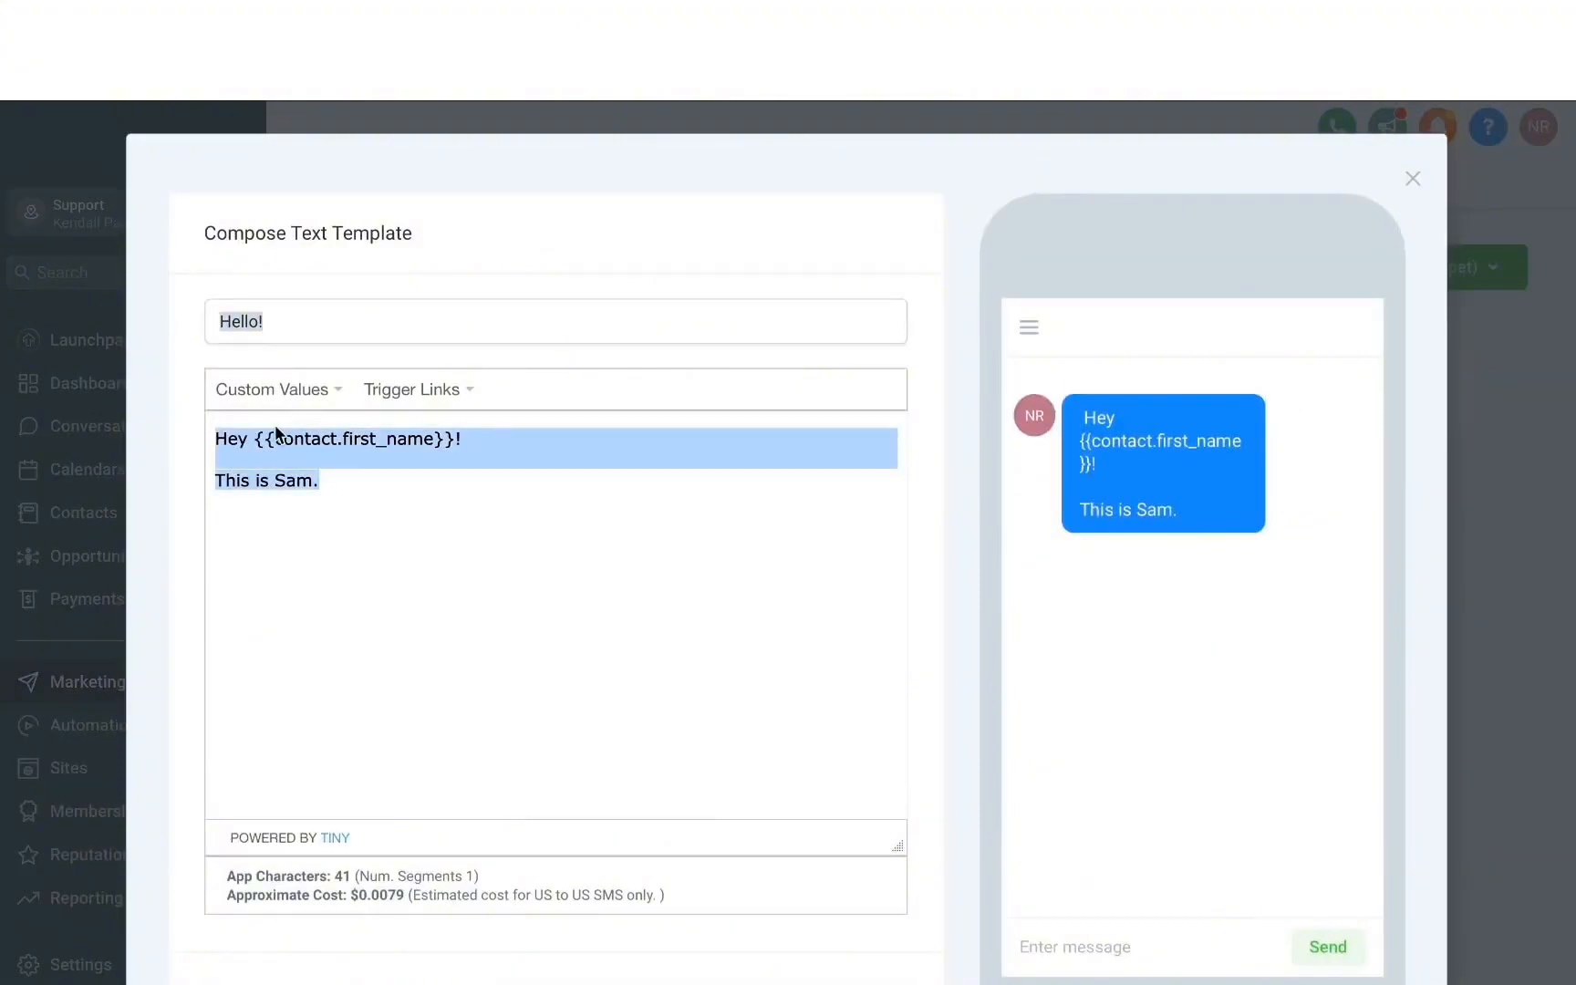
Step: Browse the contact custom values available for the Hello! message and save the snippet without changing it
left_click(288, 403)
mouse_move(392, 436)
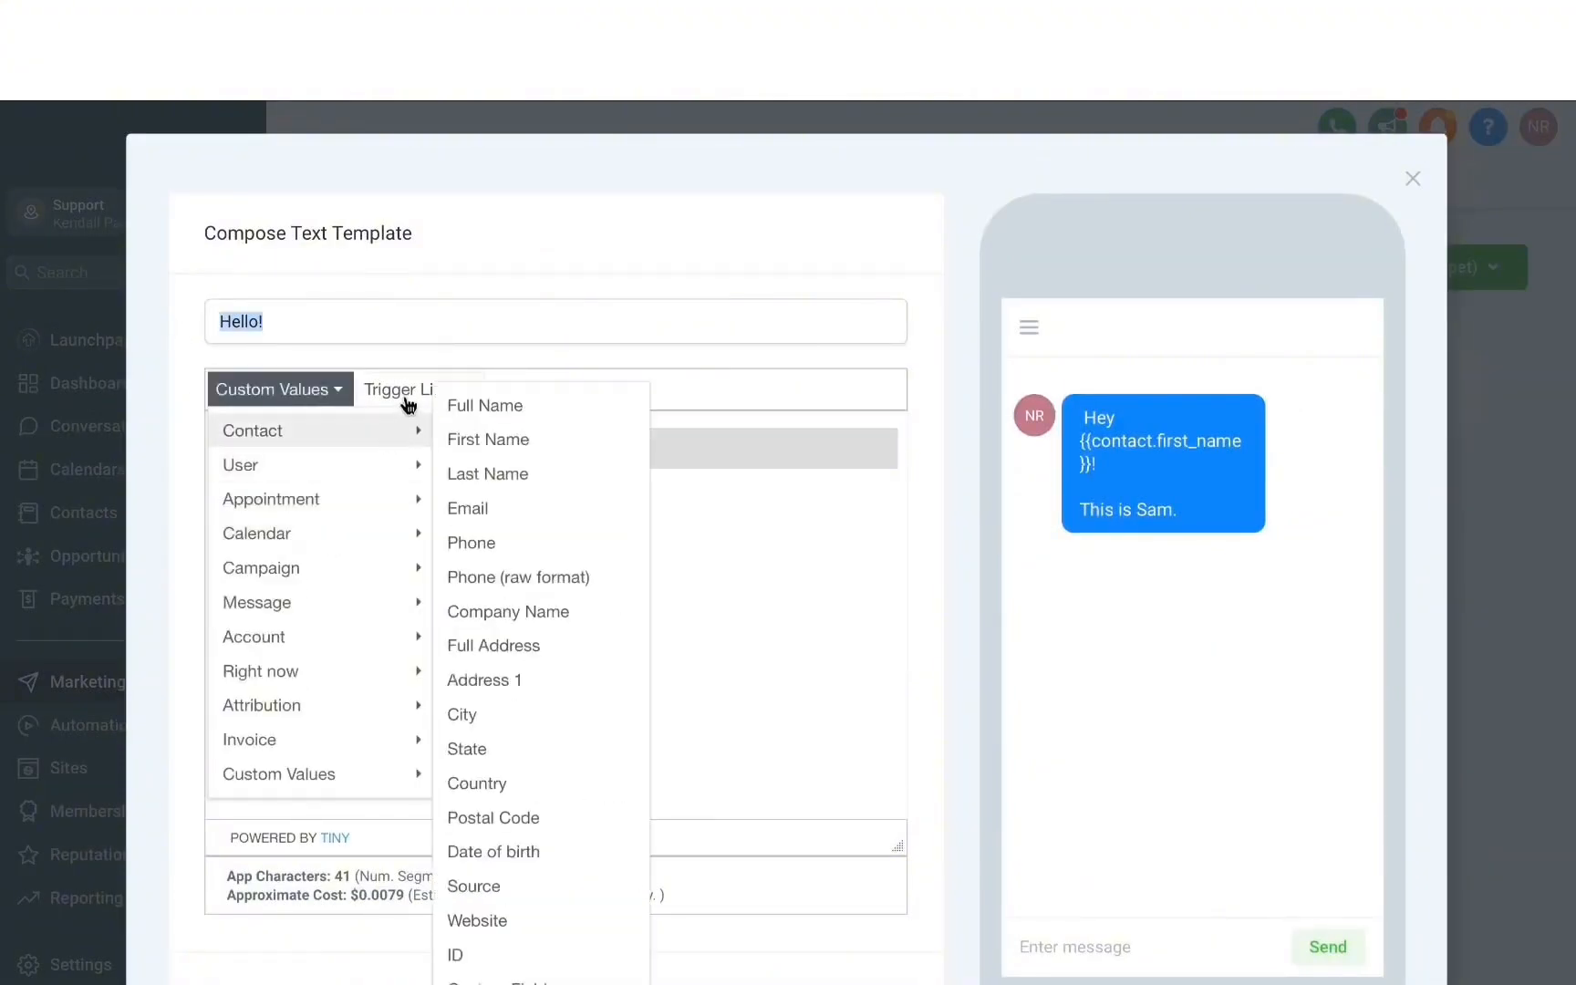
left_click(769, 513)
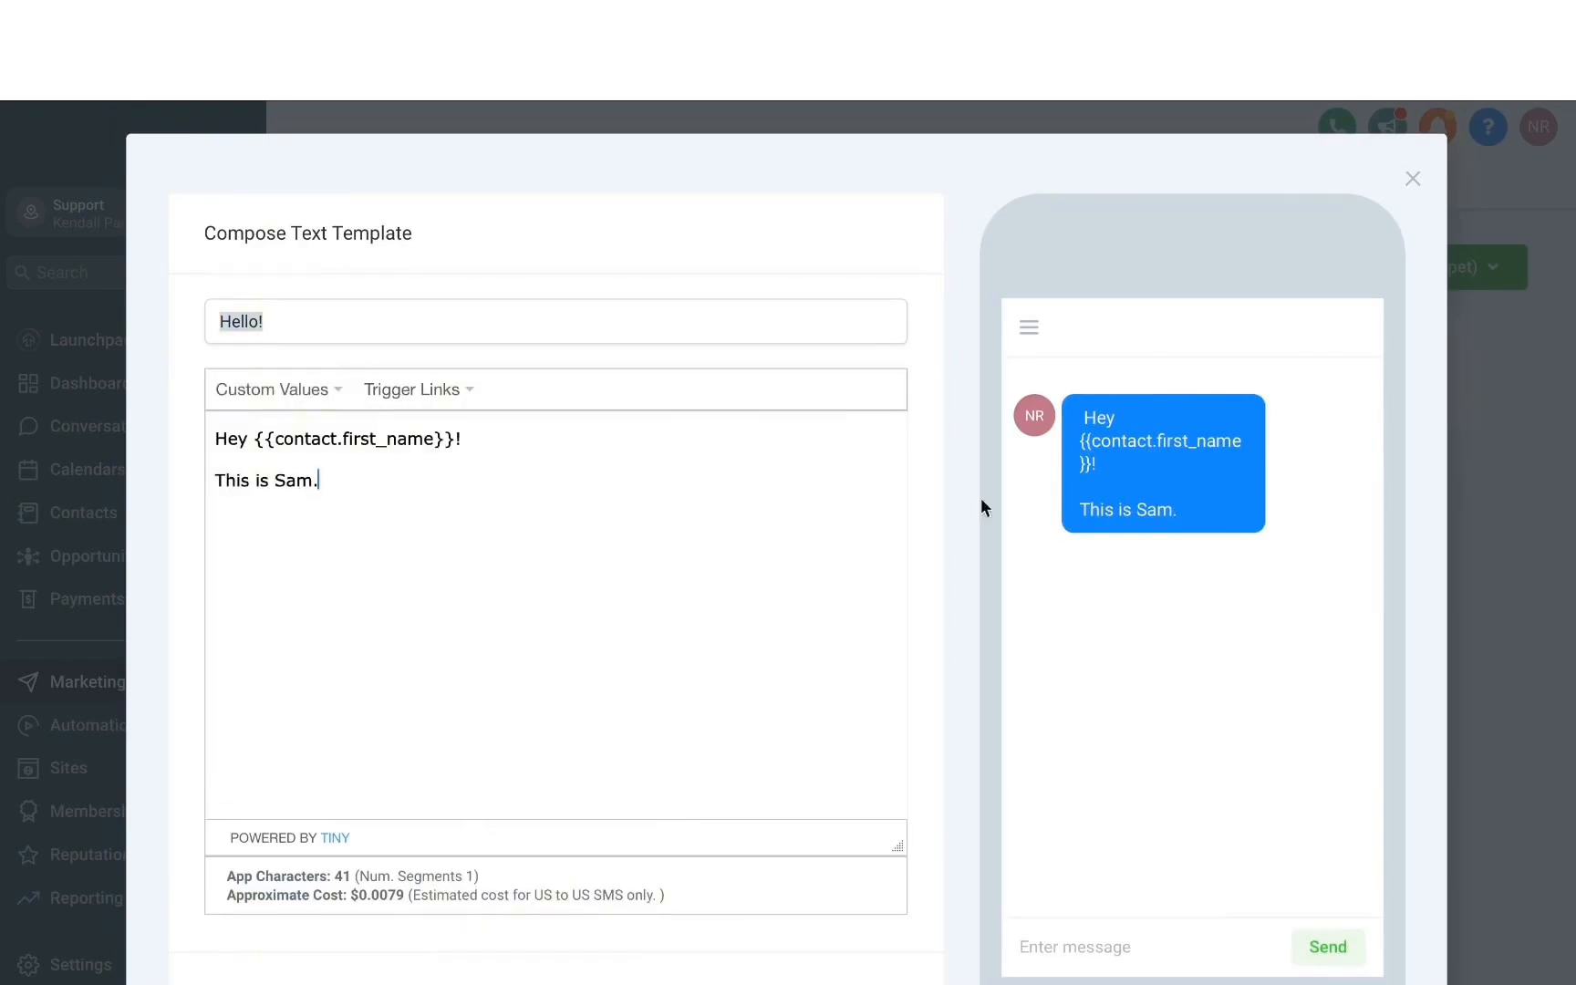
scroll(885, 475, "down", 2)
left_click(871, 880)
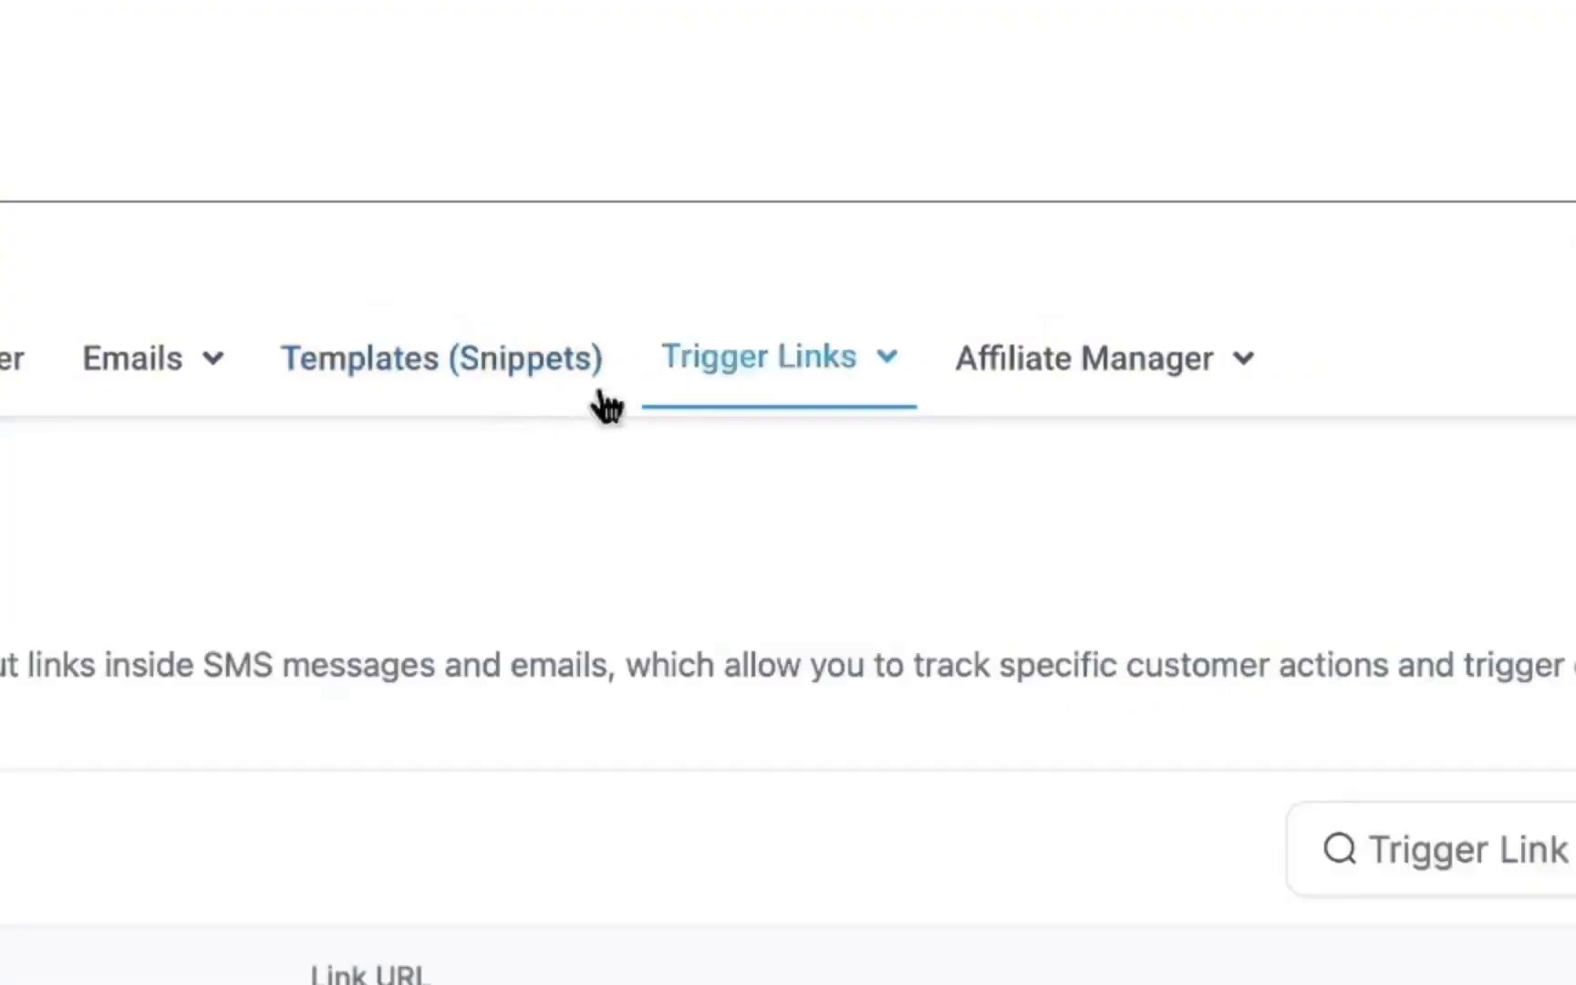
Step: Add a trigger link named "Marketing offer" with the link URL "being marketer.com" and save it
mouse_move(770, 387)
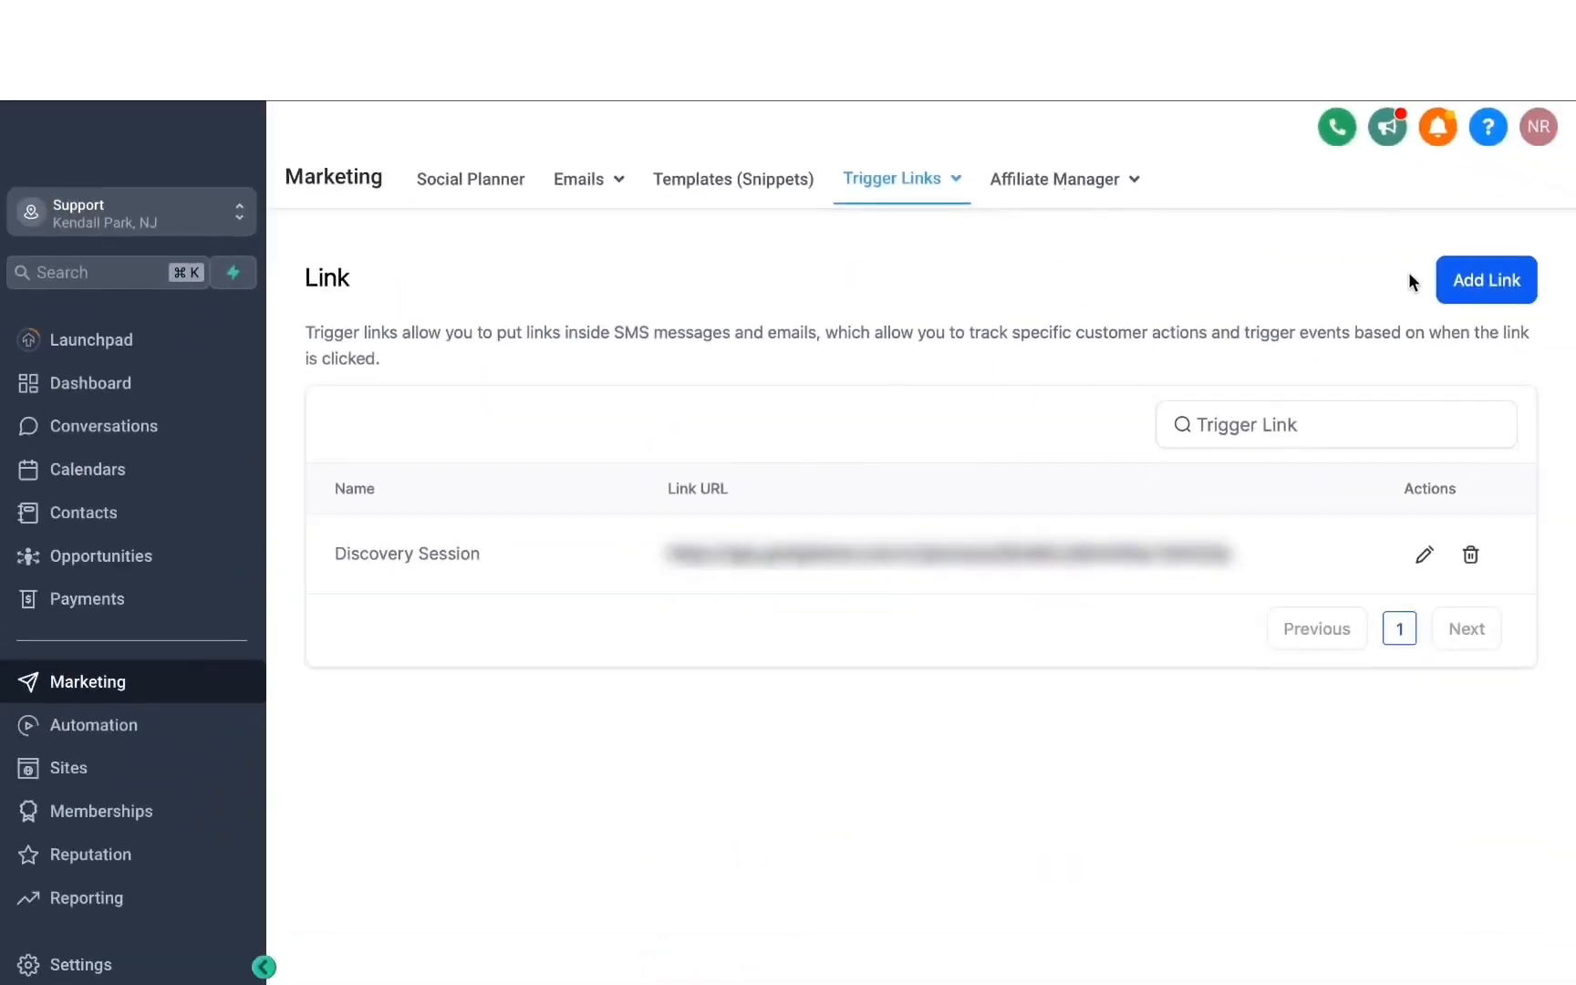
left_click(1479, 285)
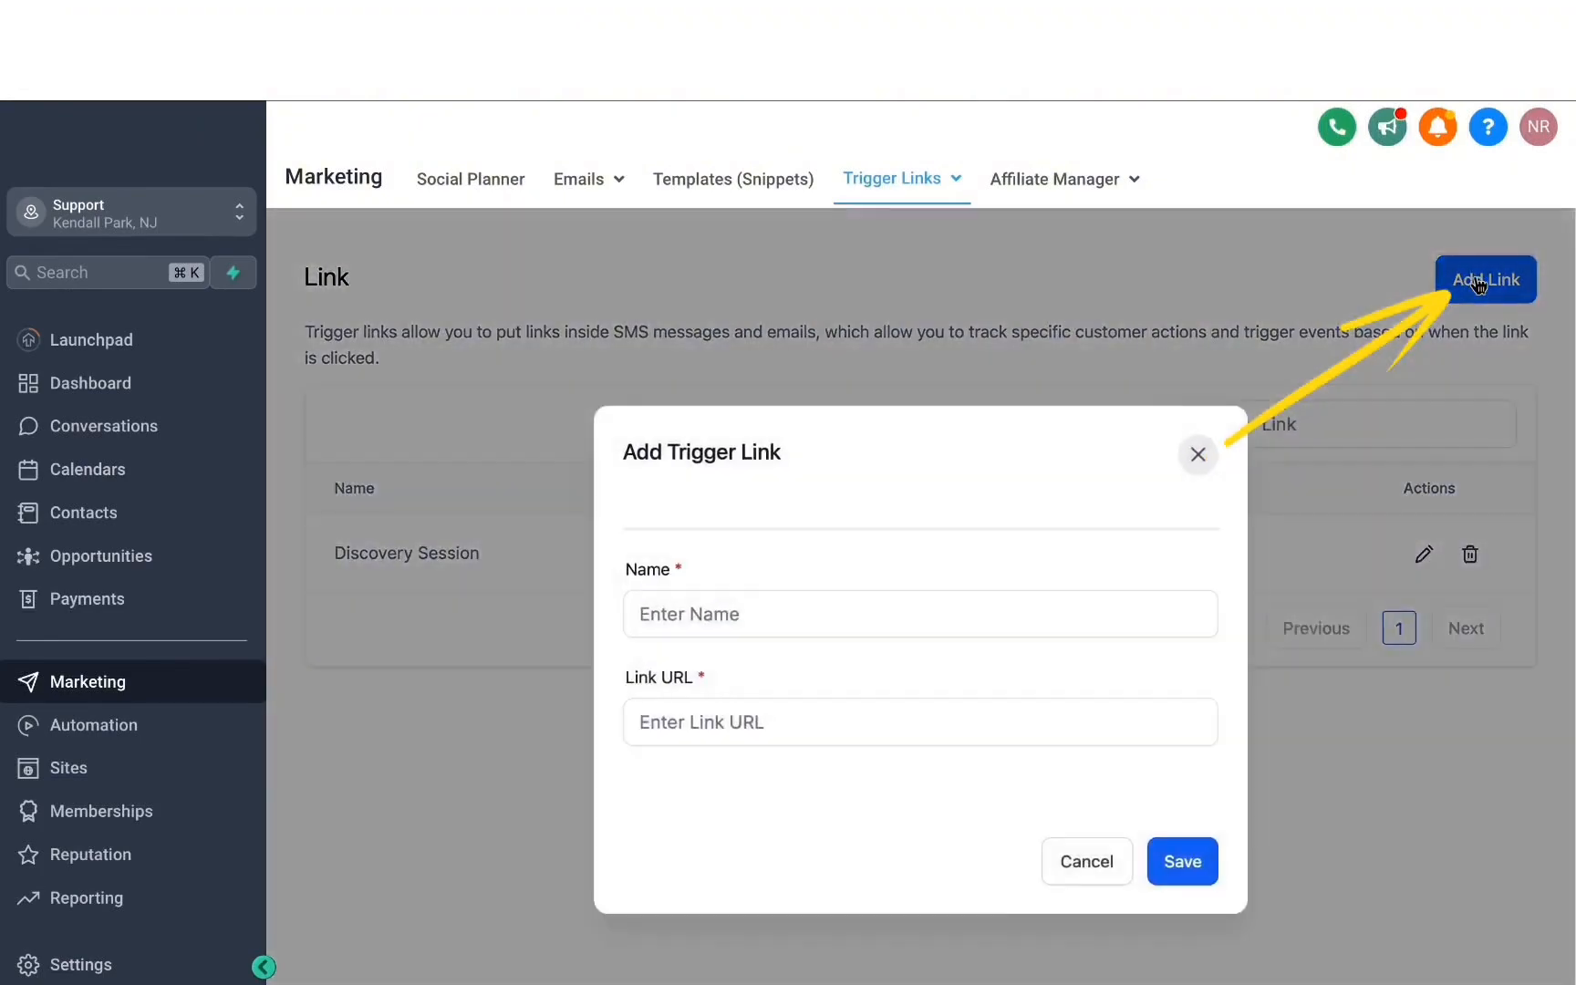
left_click(731, 619)
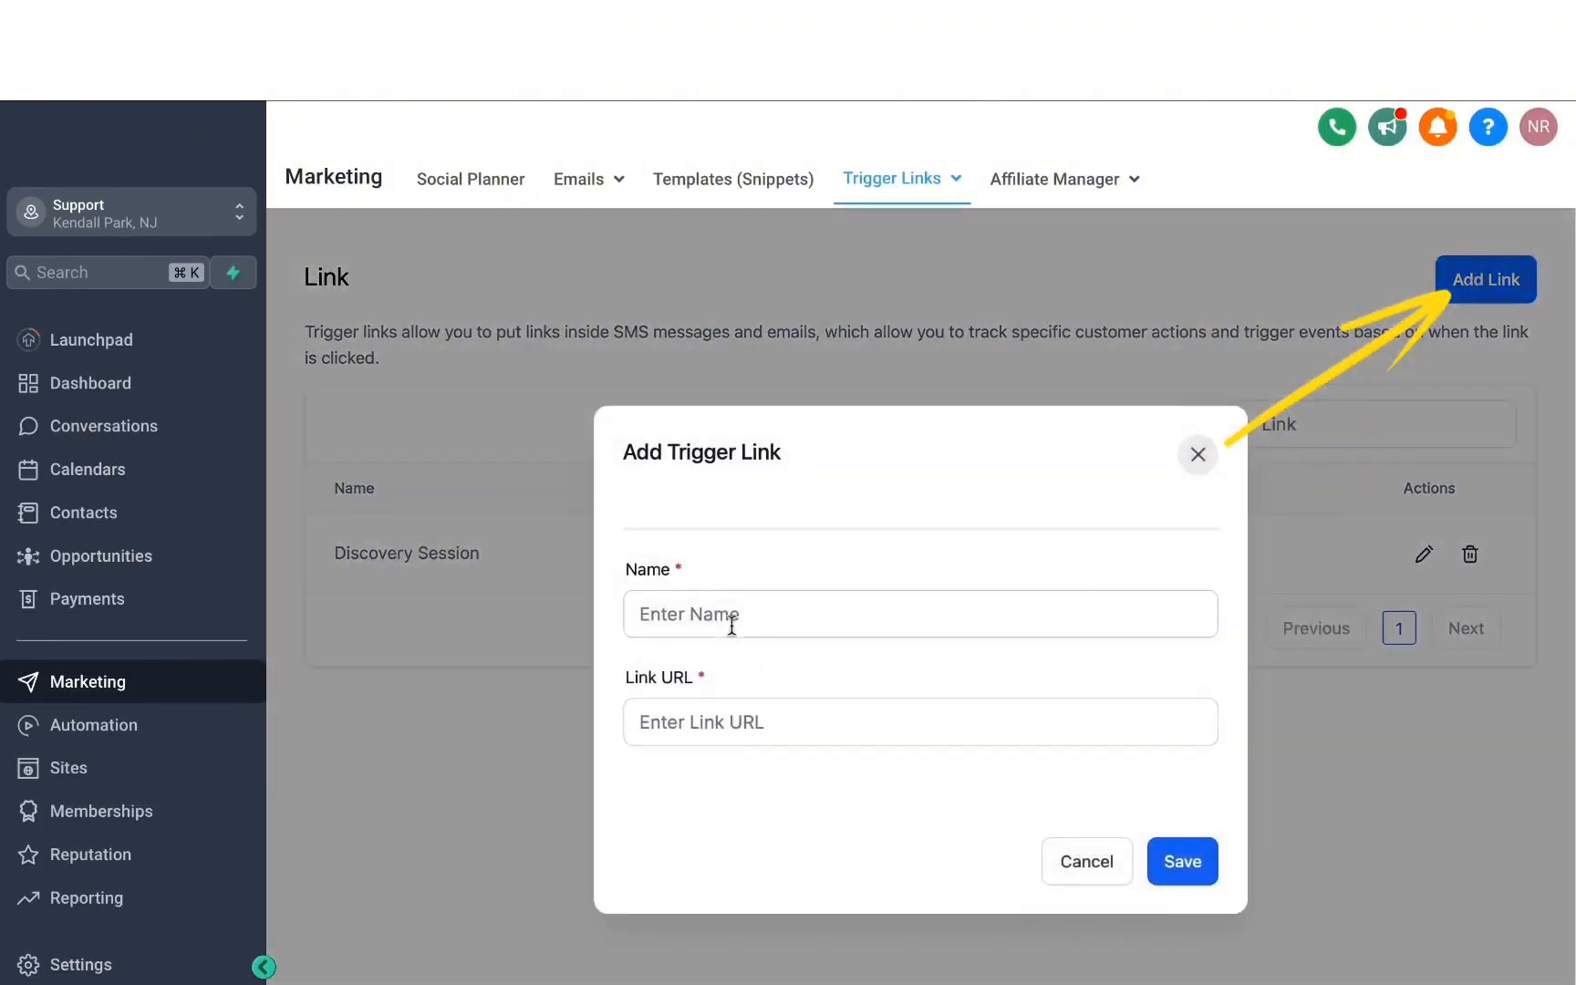
type("Marketing offer")
left_click(647, 723)
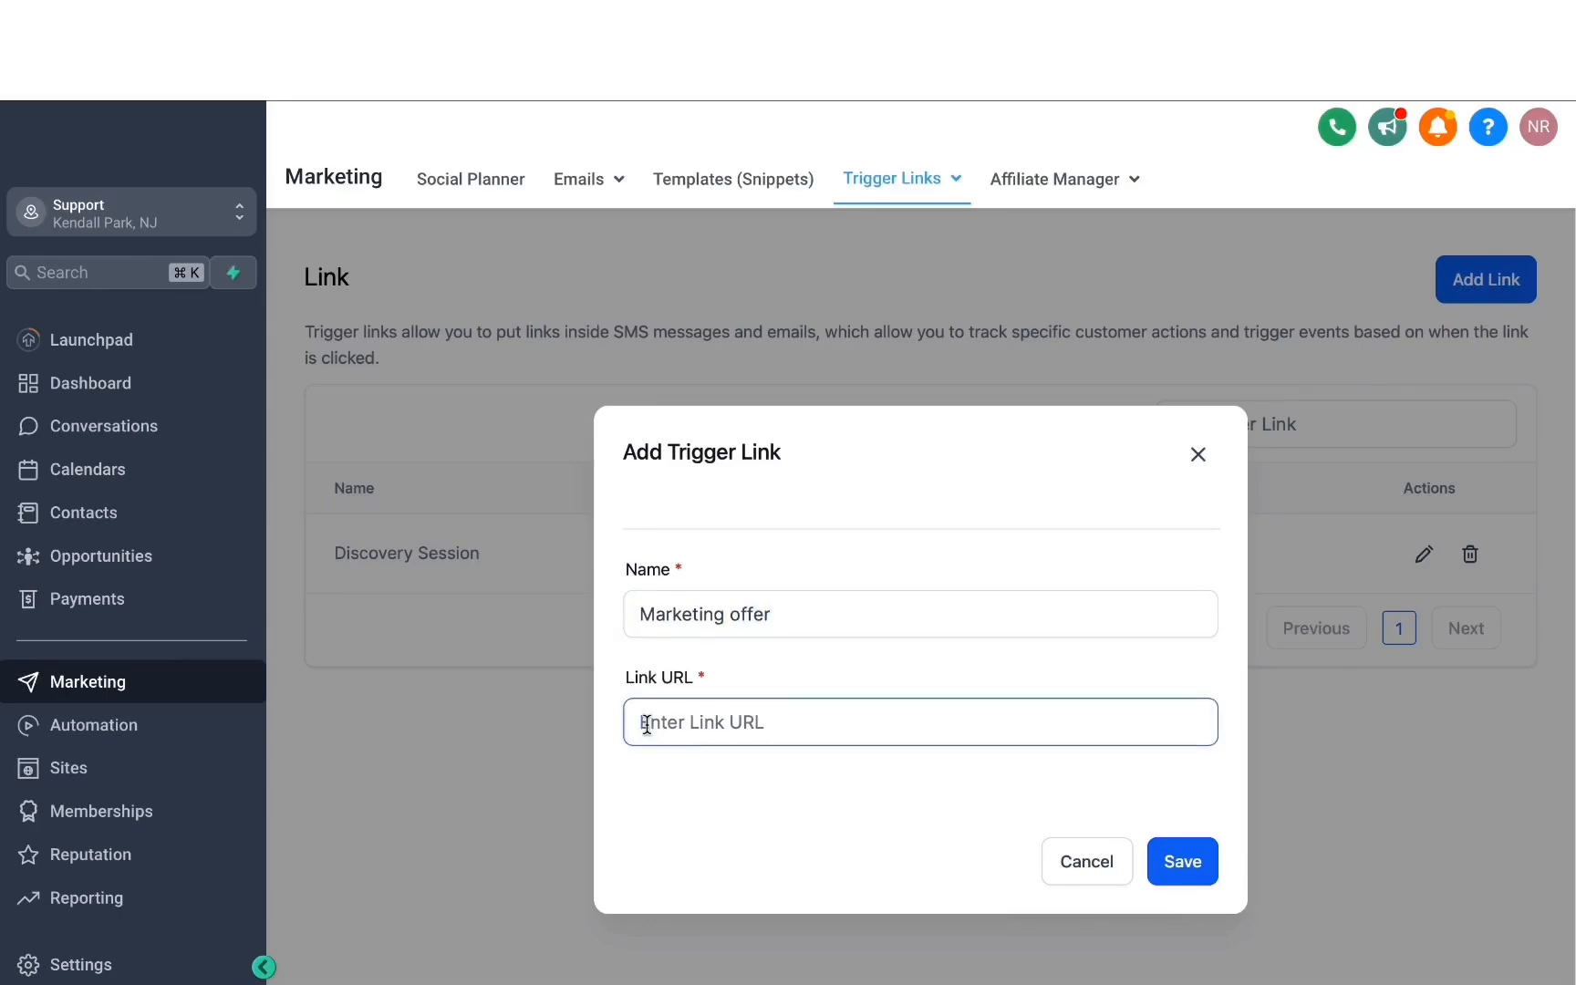
type("being marketer.com")
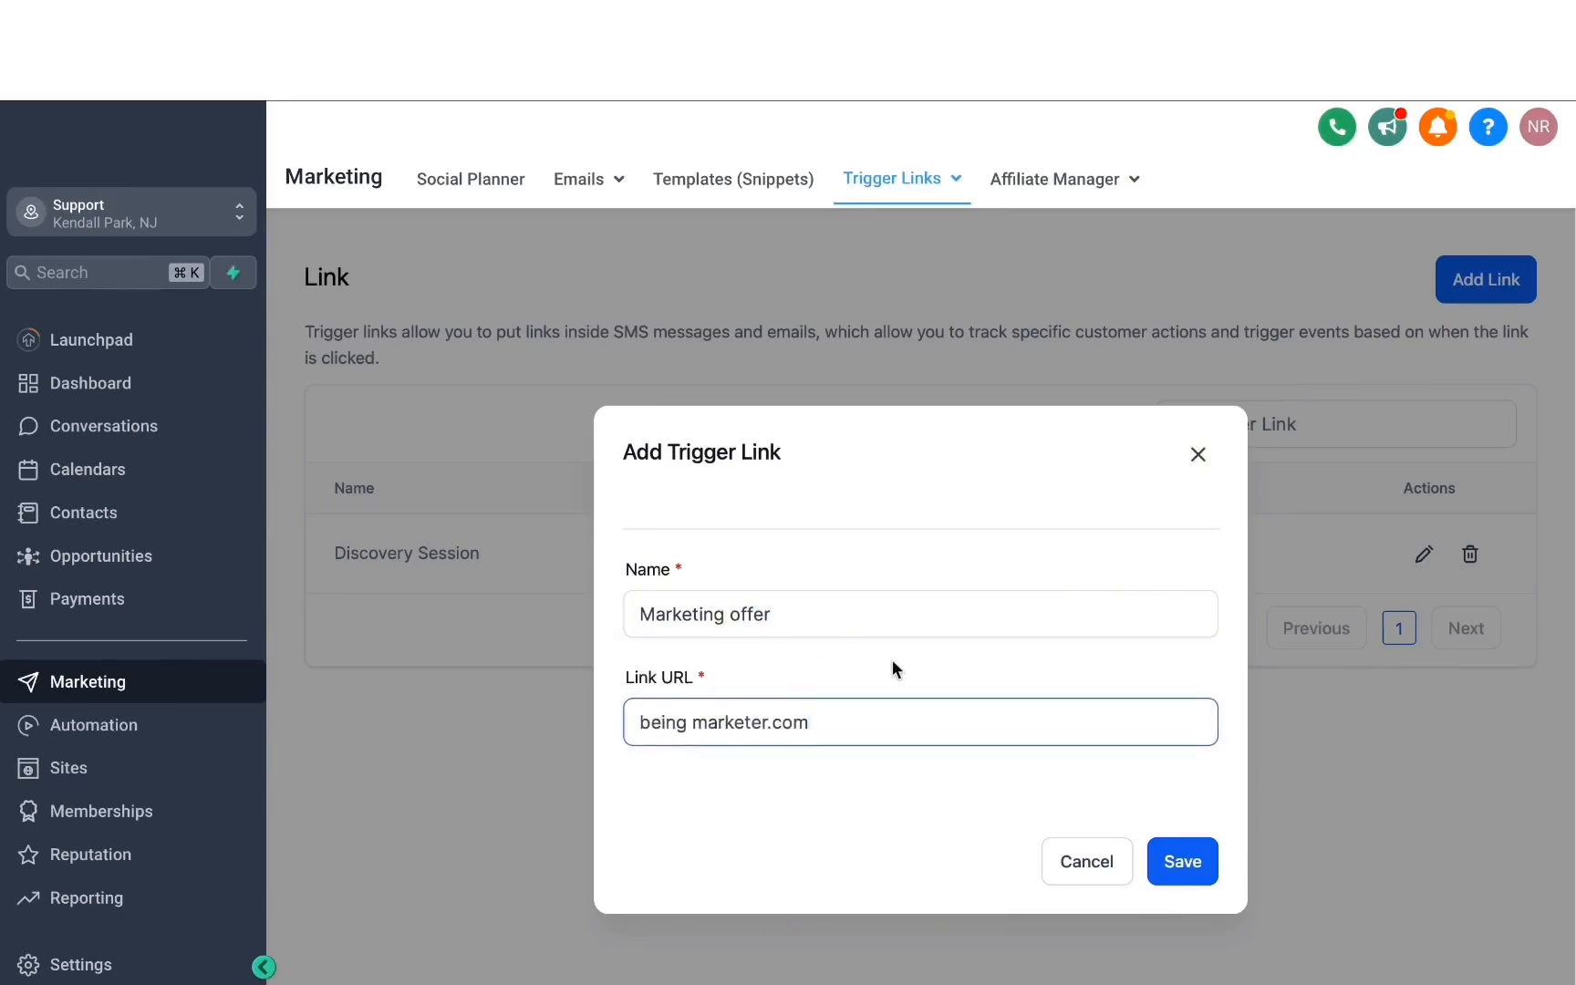
left_click(1195, 867)
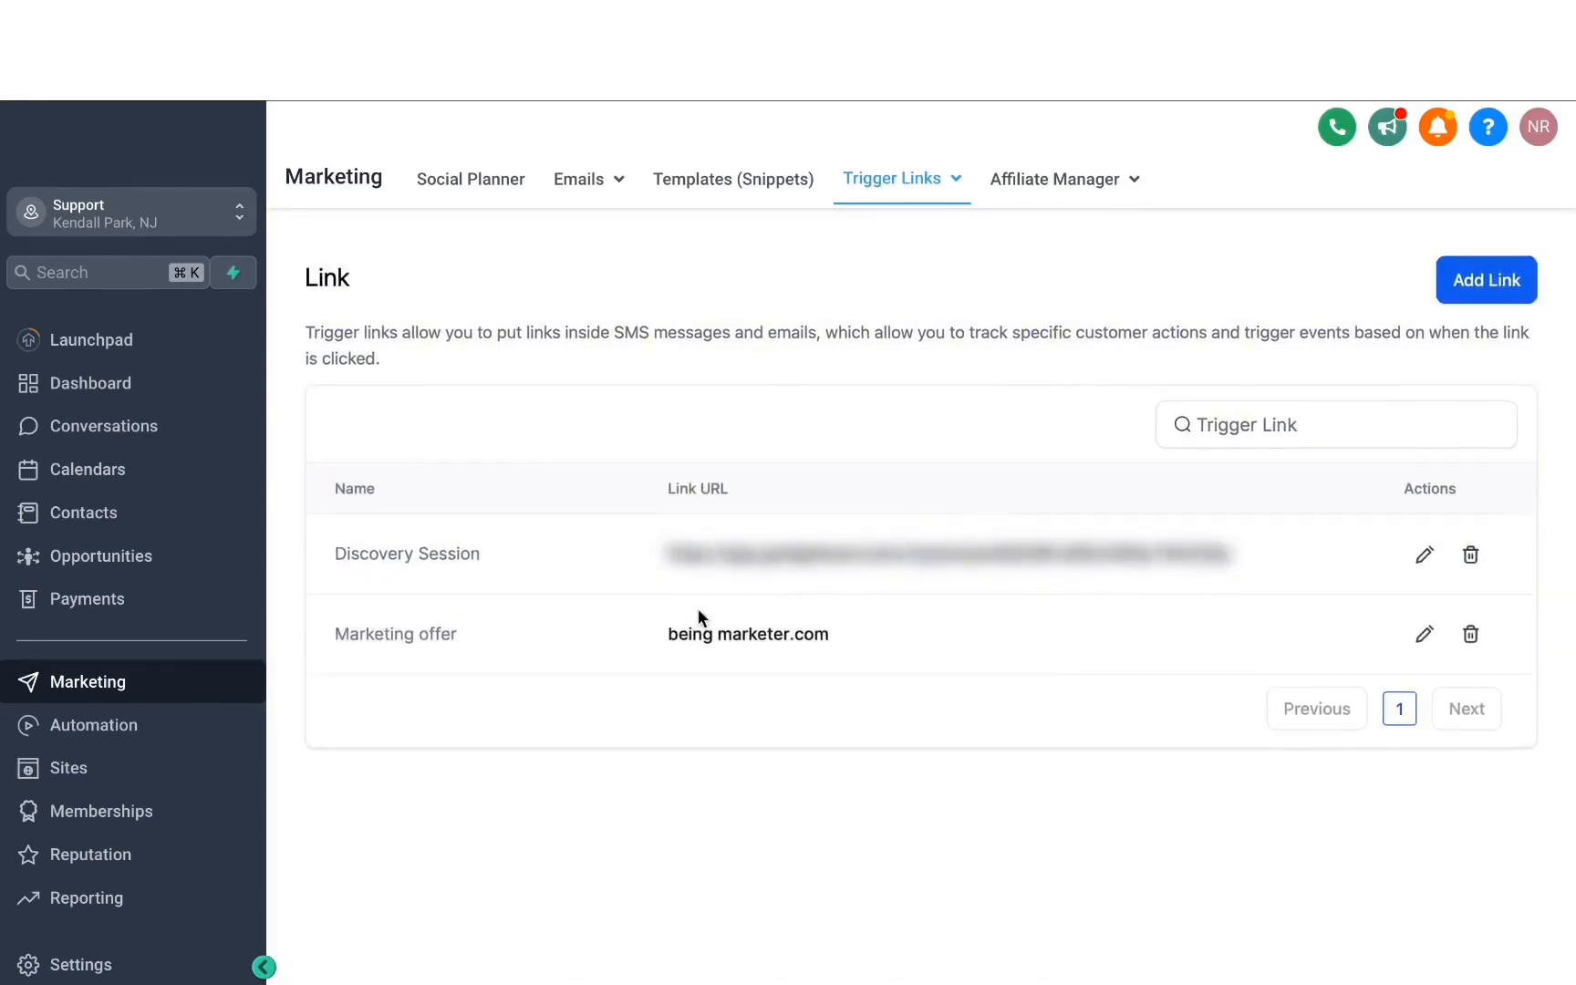
Step: Start a new text snippet, insert the "Marketing offer" trigger link into its message body, and select the inserted link placeholder
left_click(710, 181)
left_click(1302, 267)
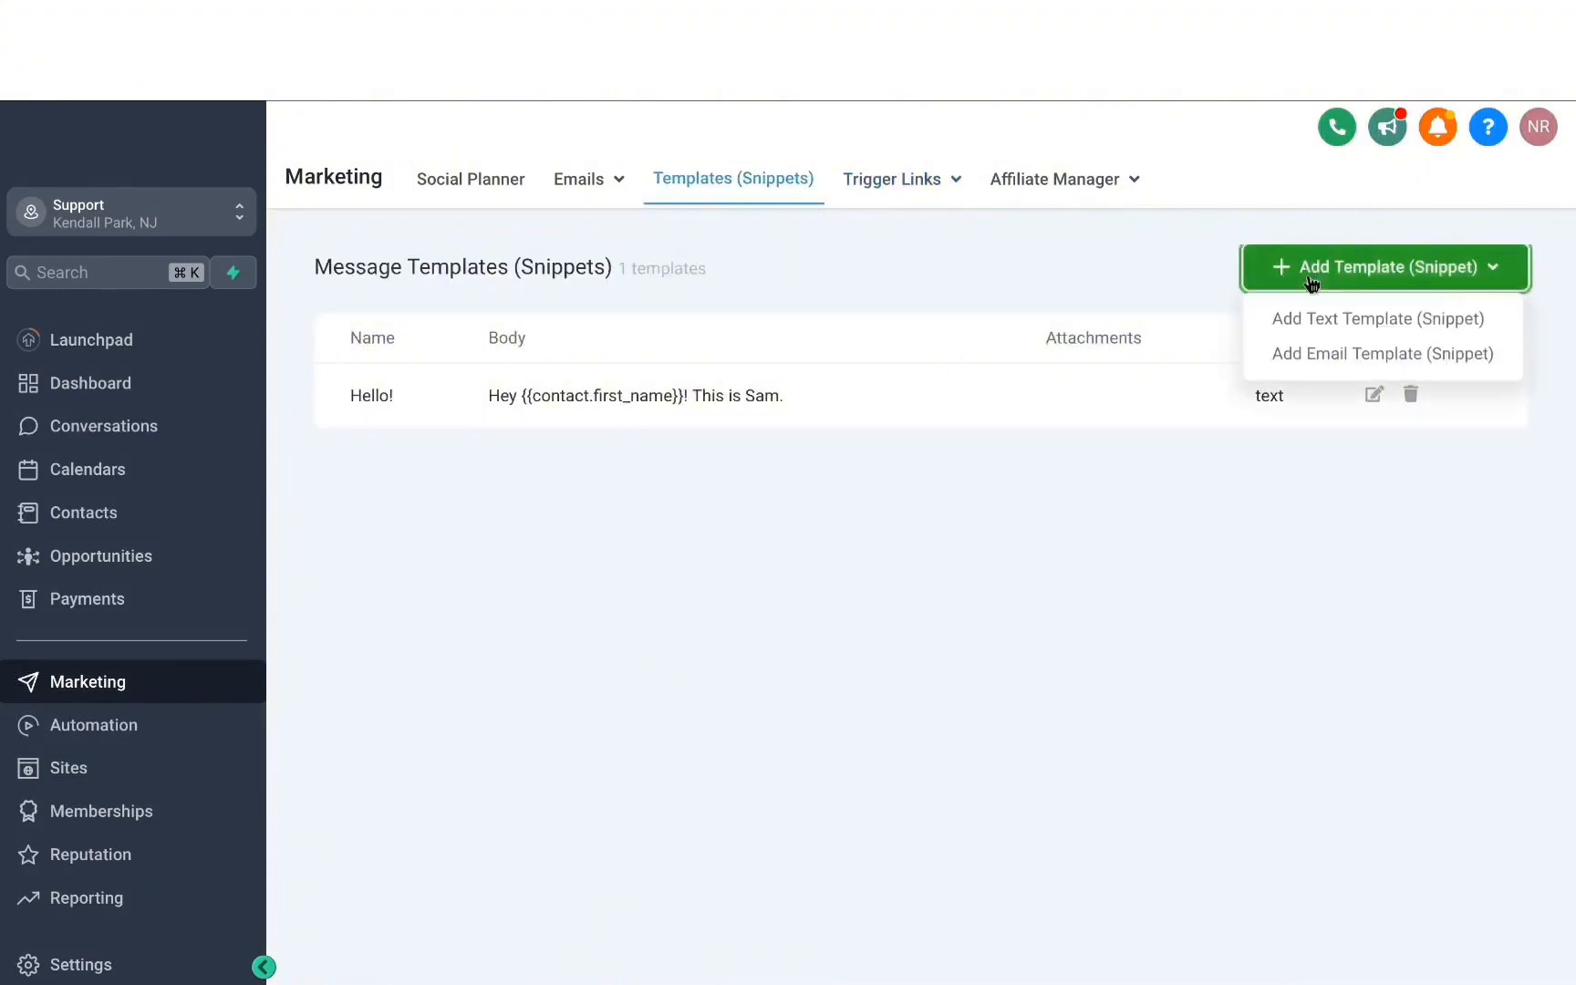
left_click(1334, 346)
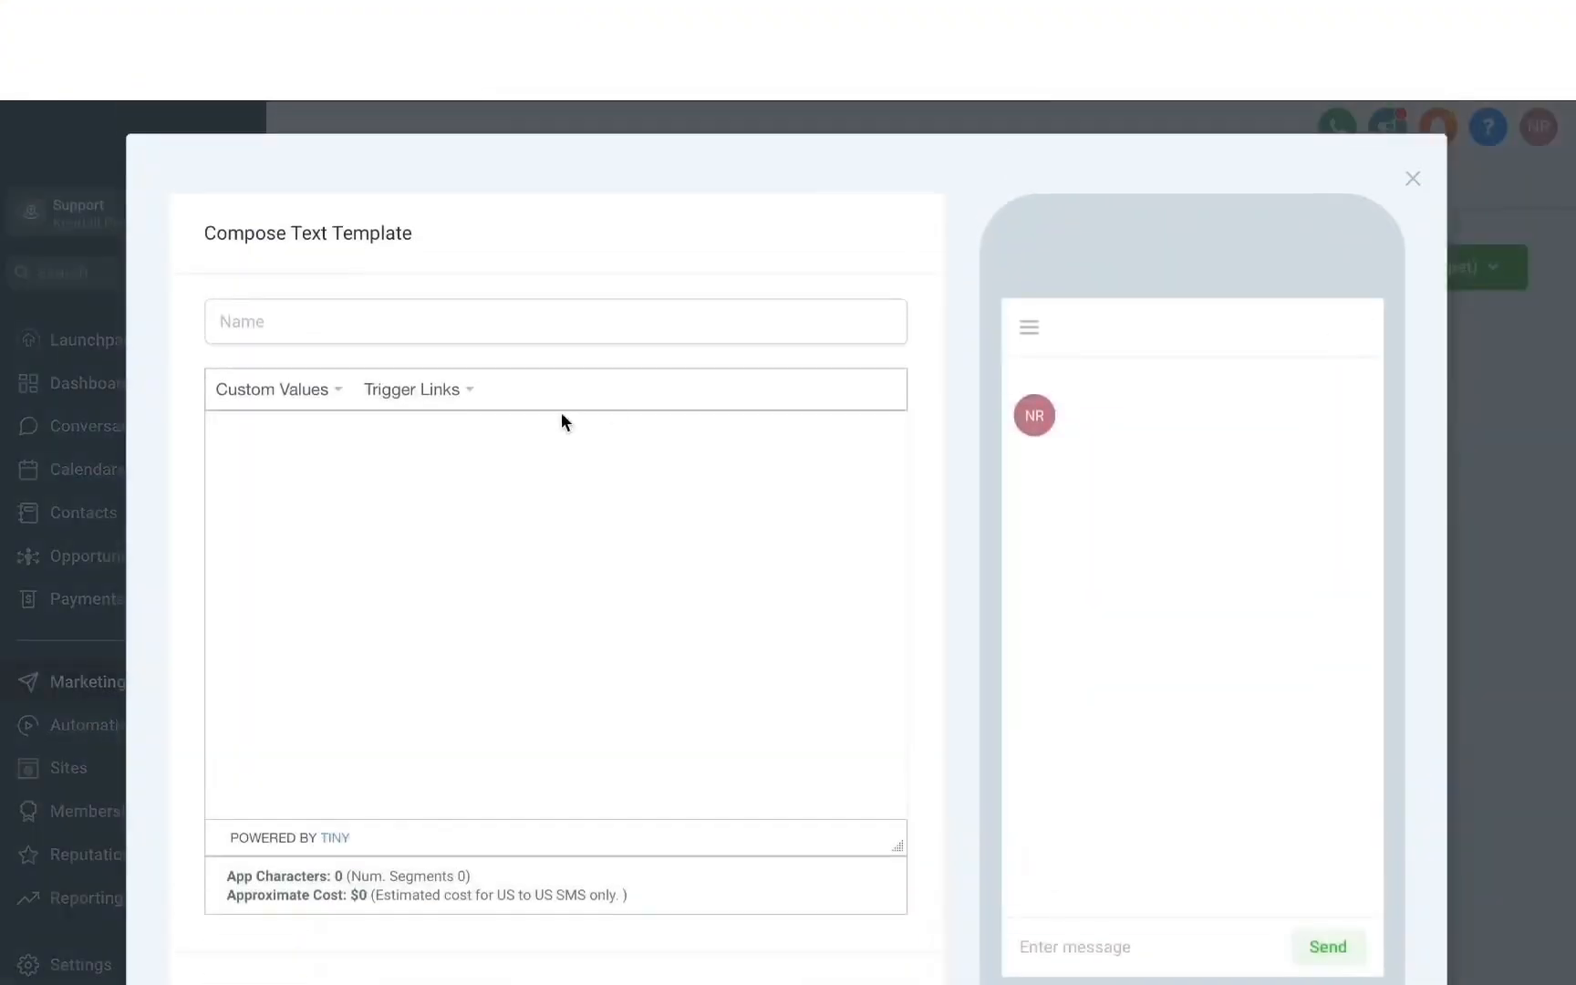
left_click(443, 399)
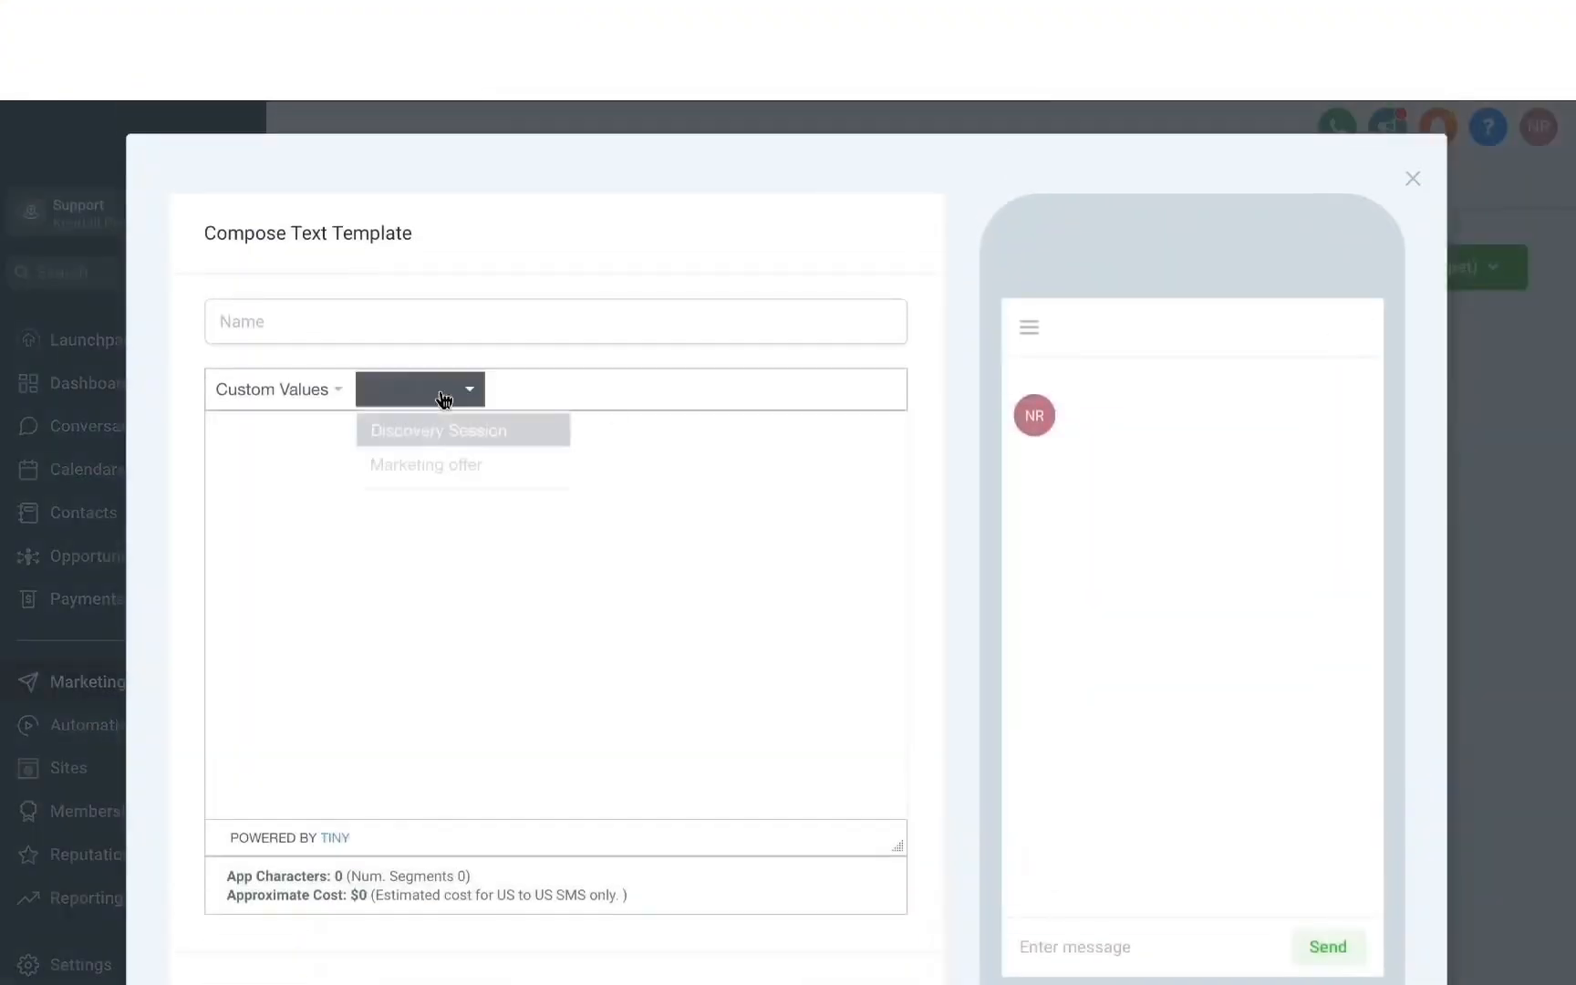
left_click(440, 467)
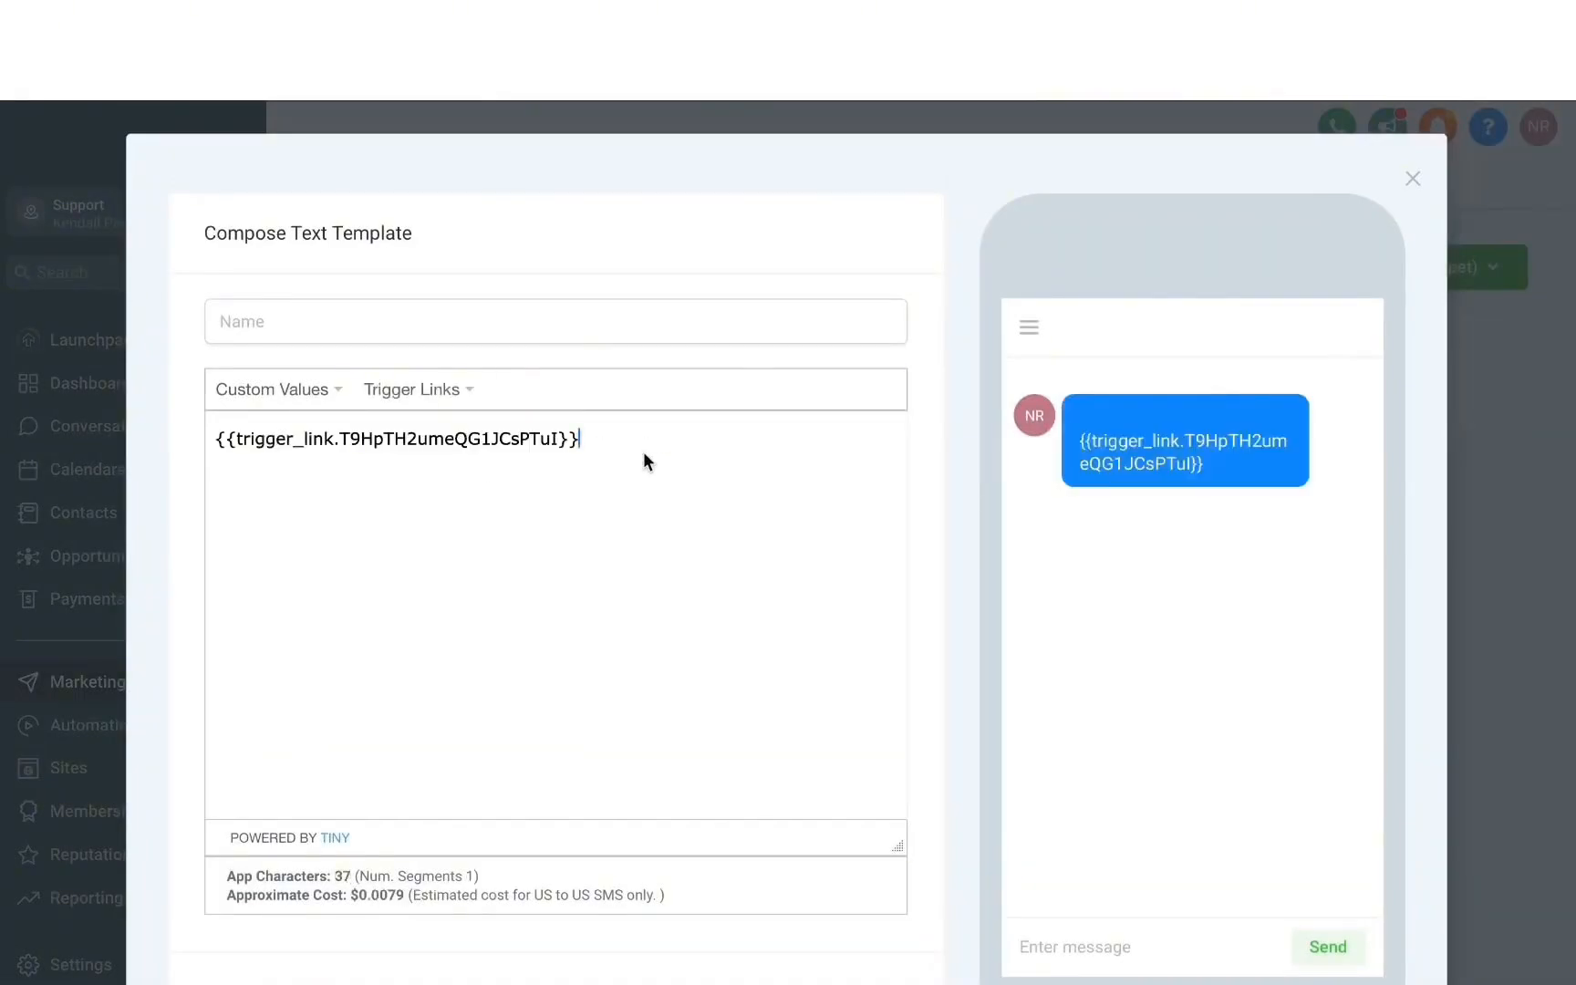
left_click_drag(630, 443, 250, 442)
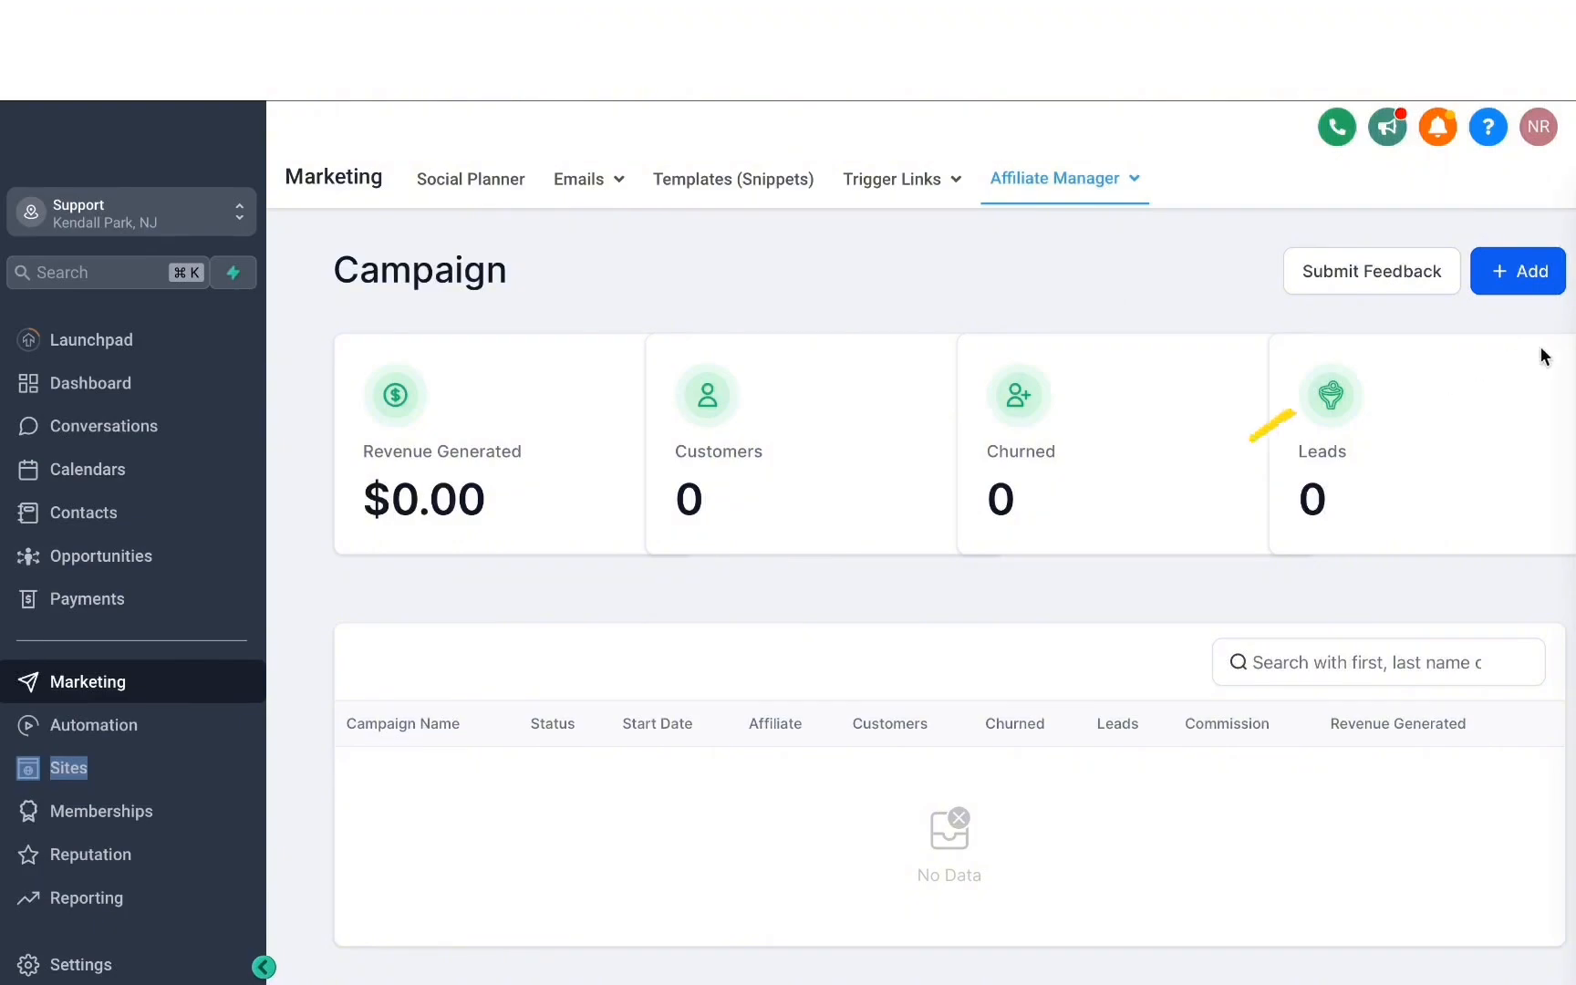
Step: Start a new affiliate campaign and name it "MARKETING EBOOK AFFILIATE CAMPAIGN"
left_click(1519, 274)
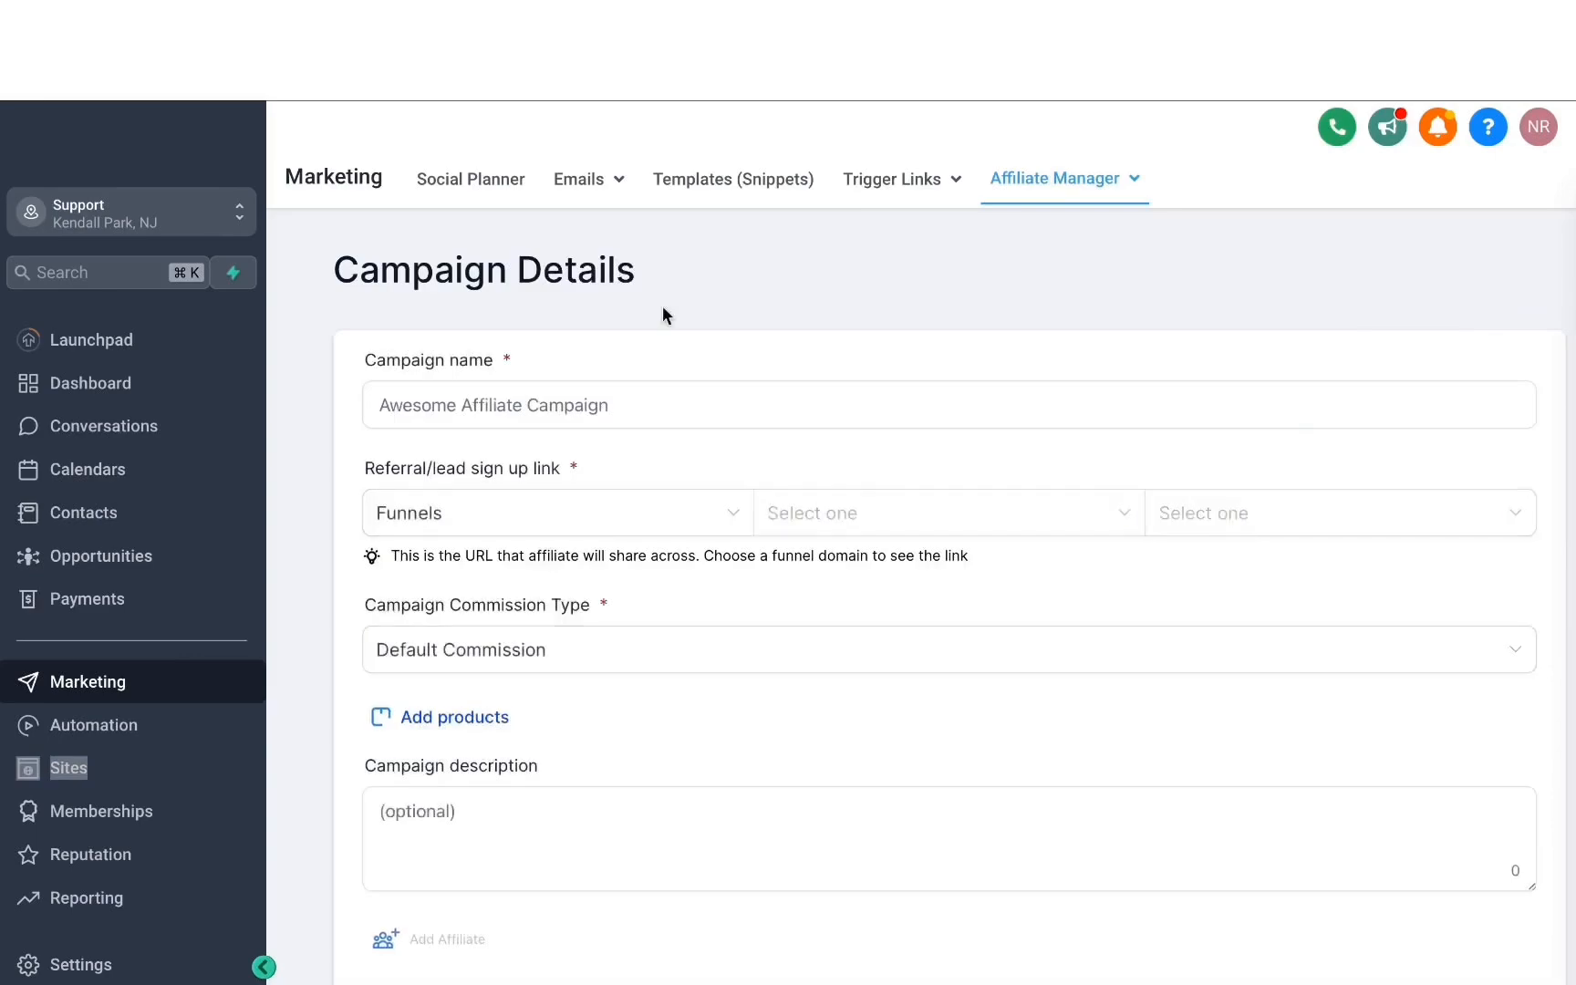
left_click(483, 413)
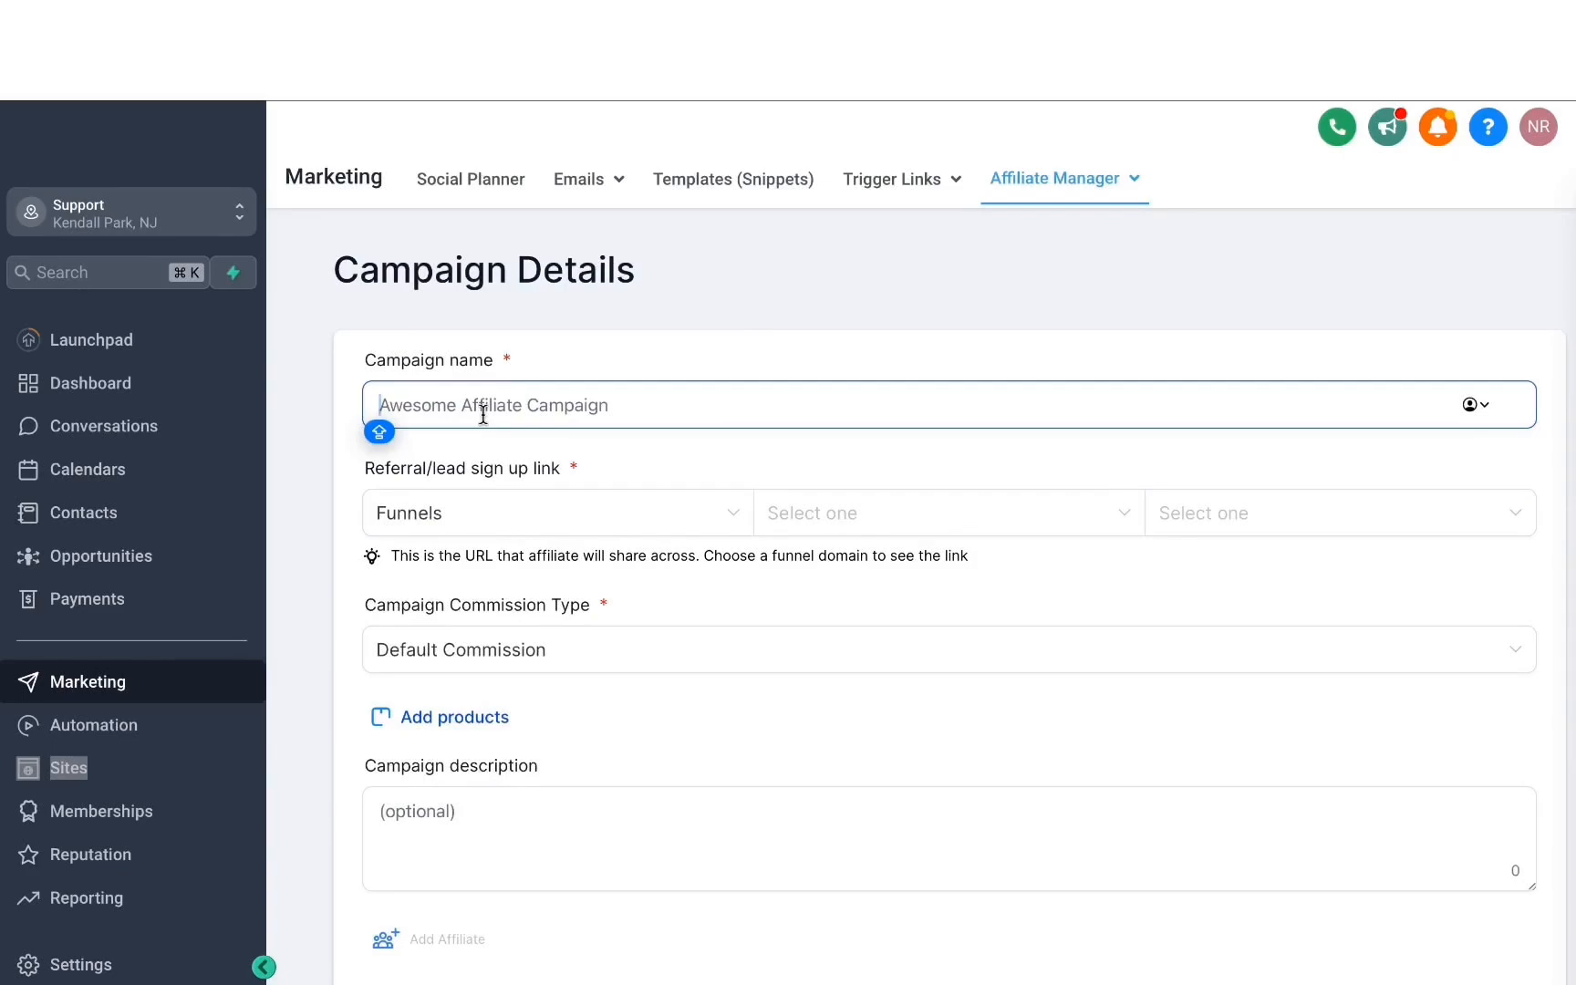
type("MARKETING EB")
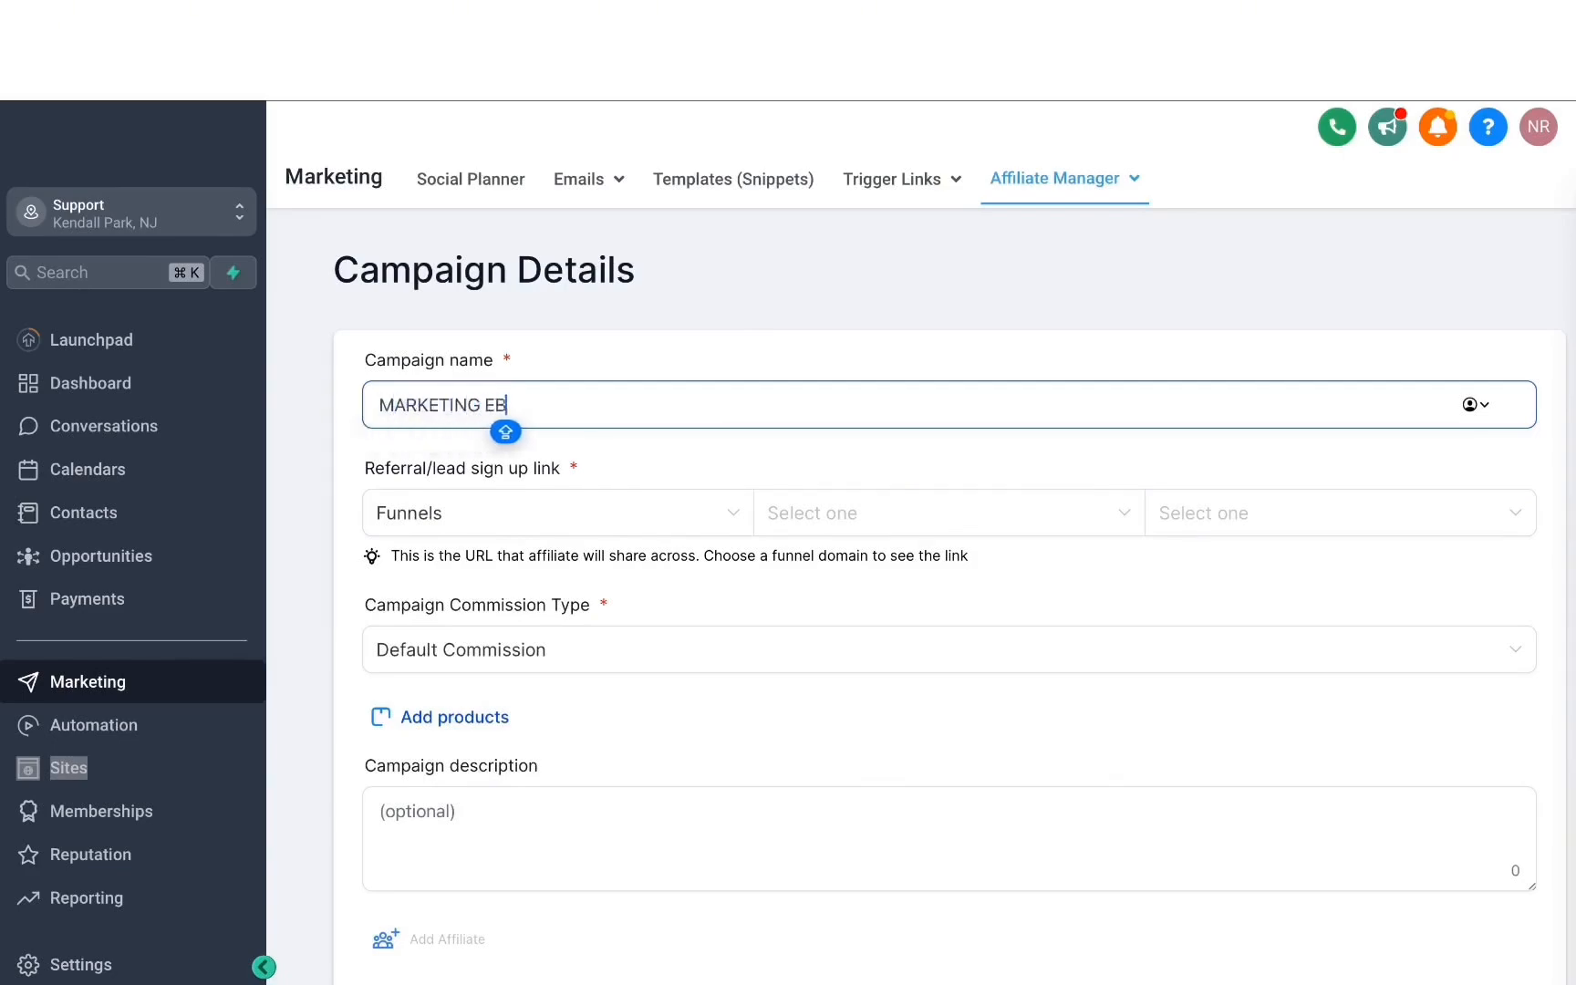
type("OOK AFFILIATE CAMPAIGN")
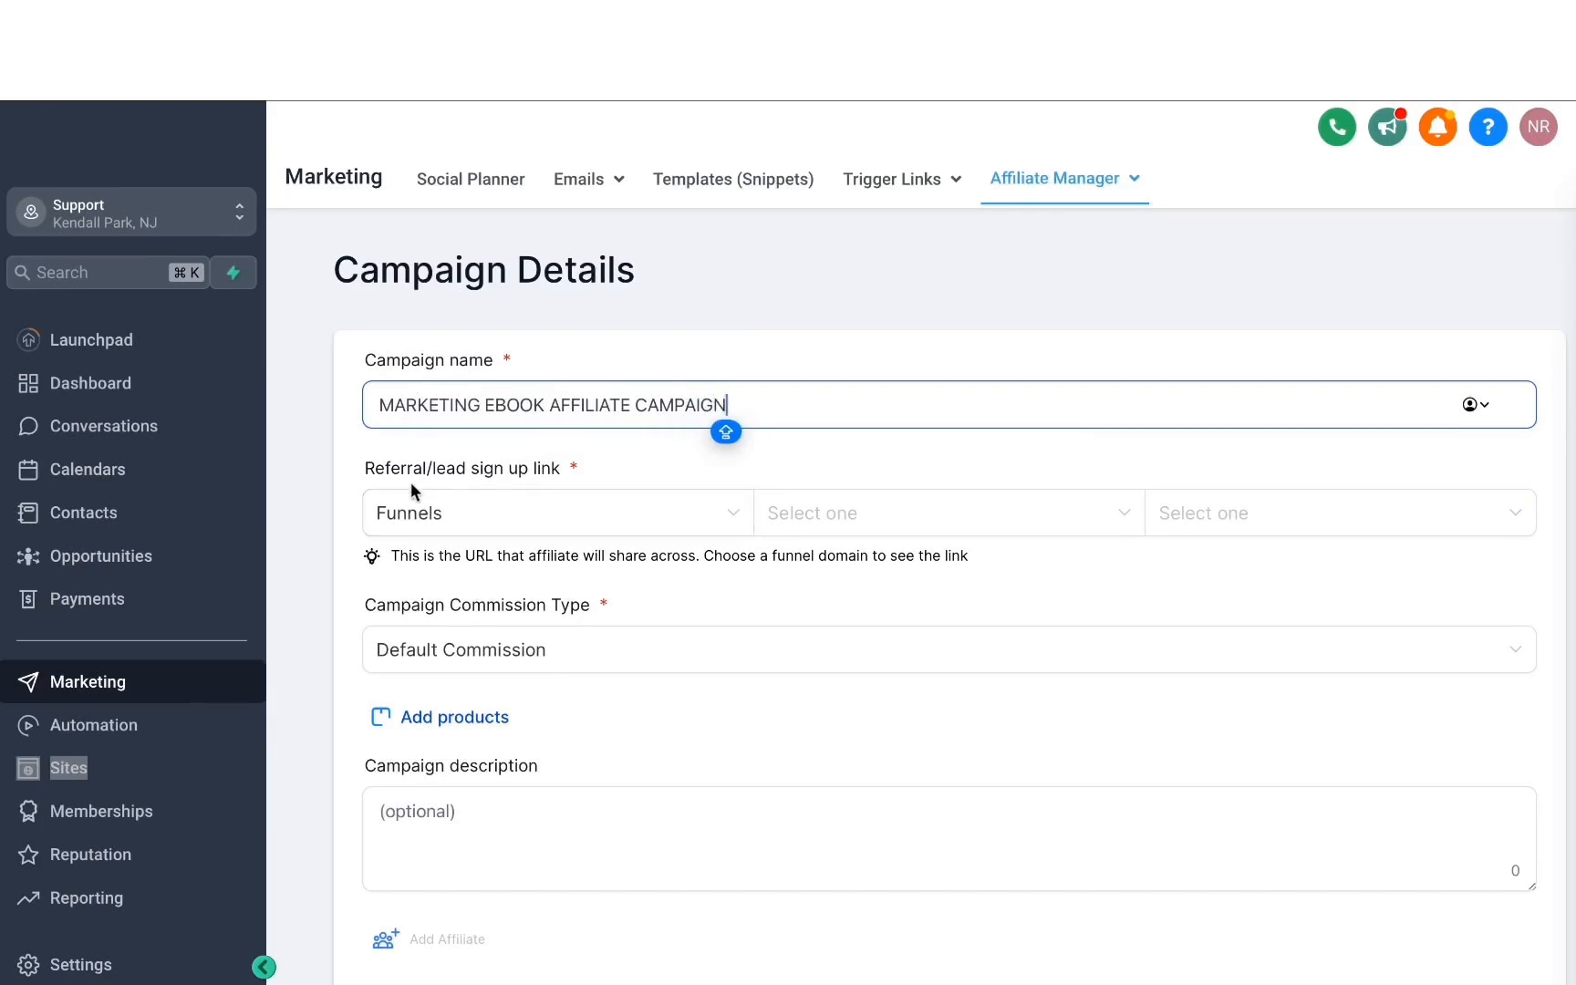
Step: Set the referral sign-up link to the MARKETING EBOOK $100 funnel with its OPT-IN page
left_click(460, 520)
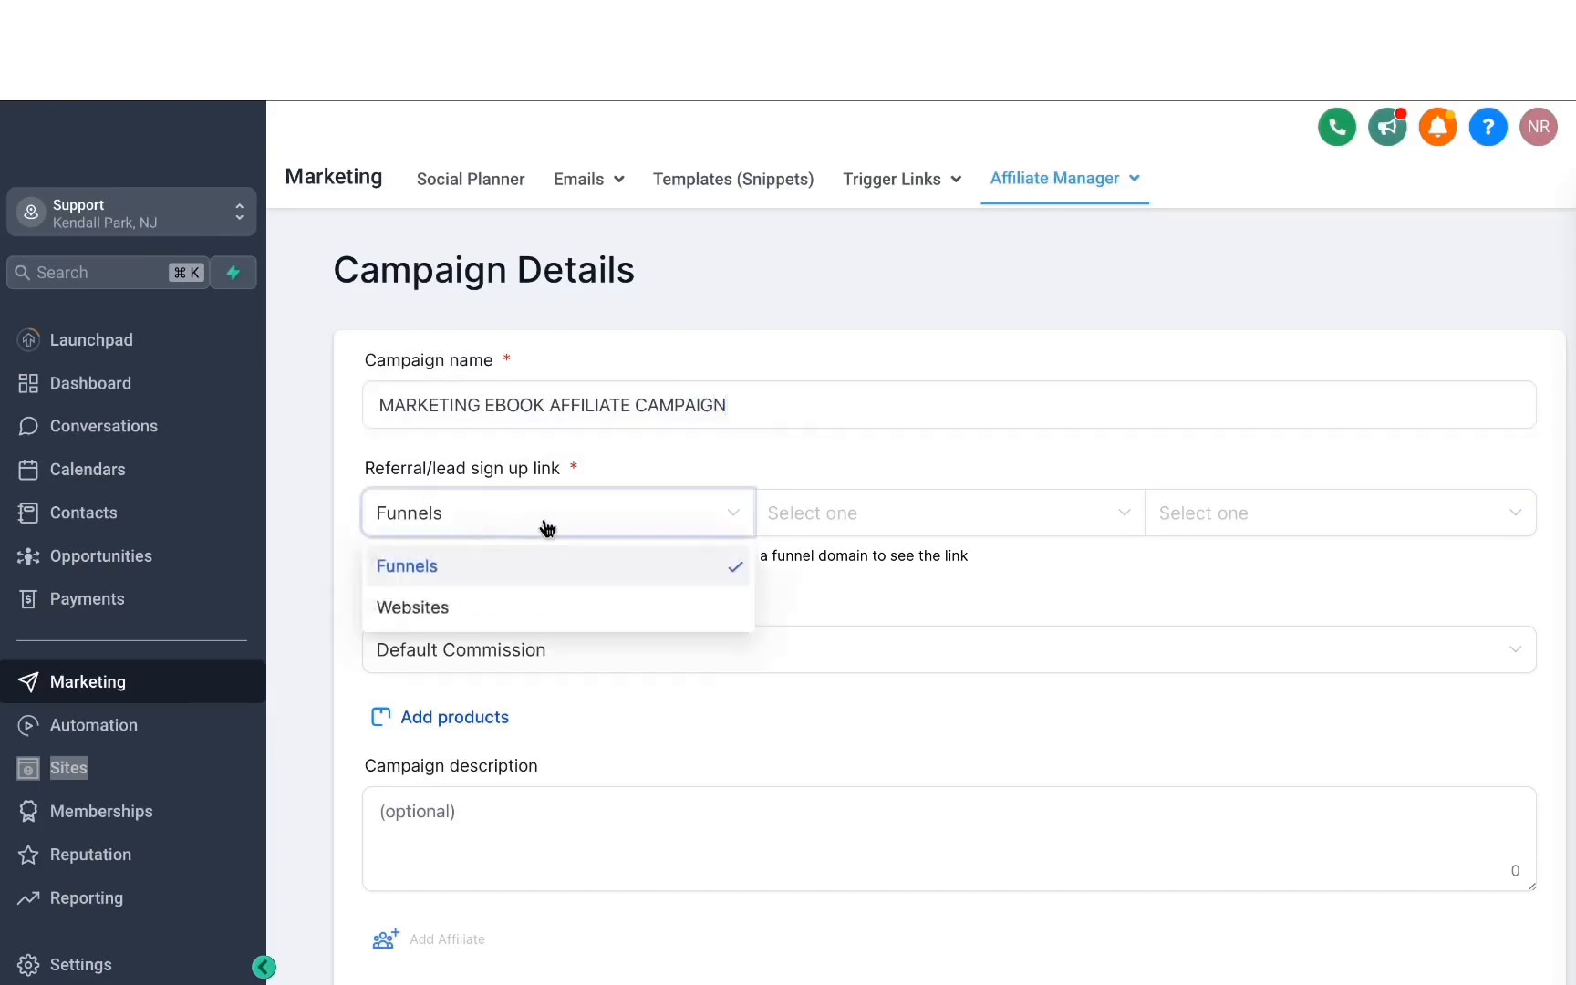
left_click(616, 465)
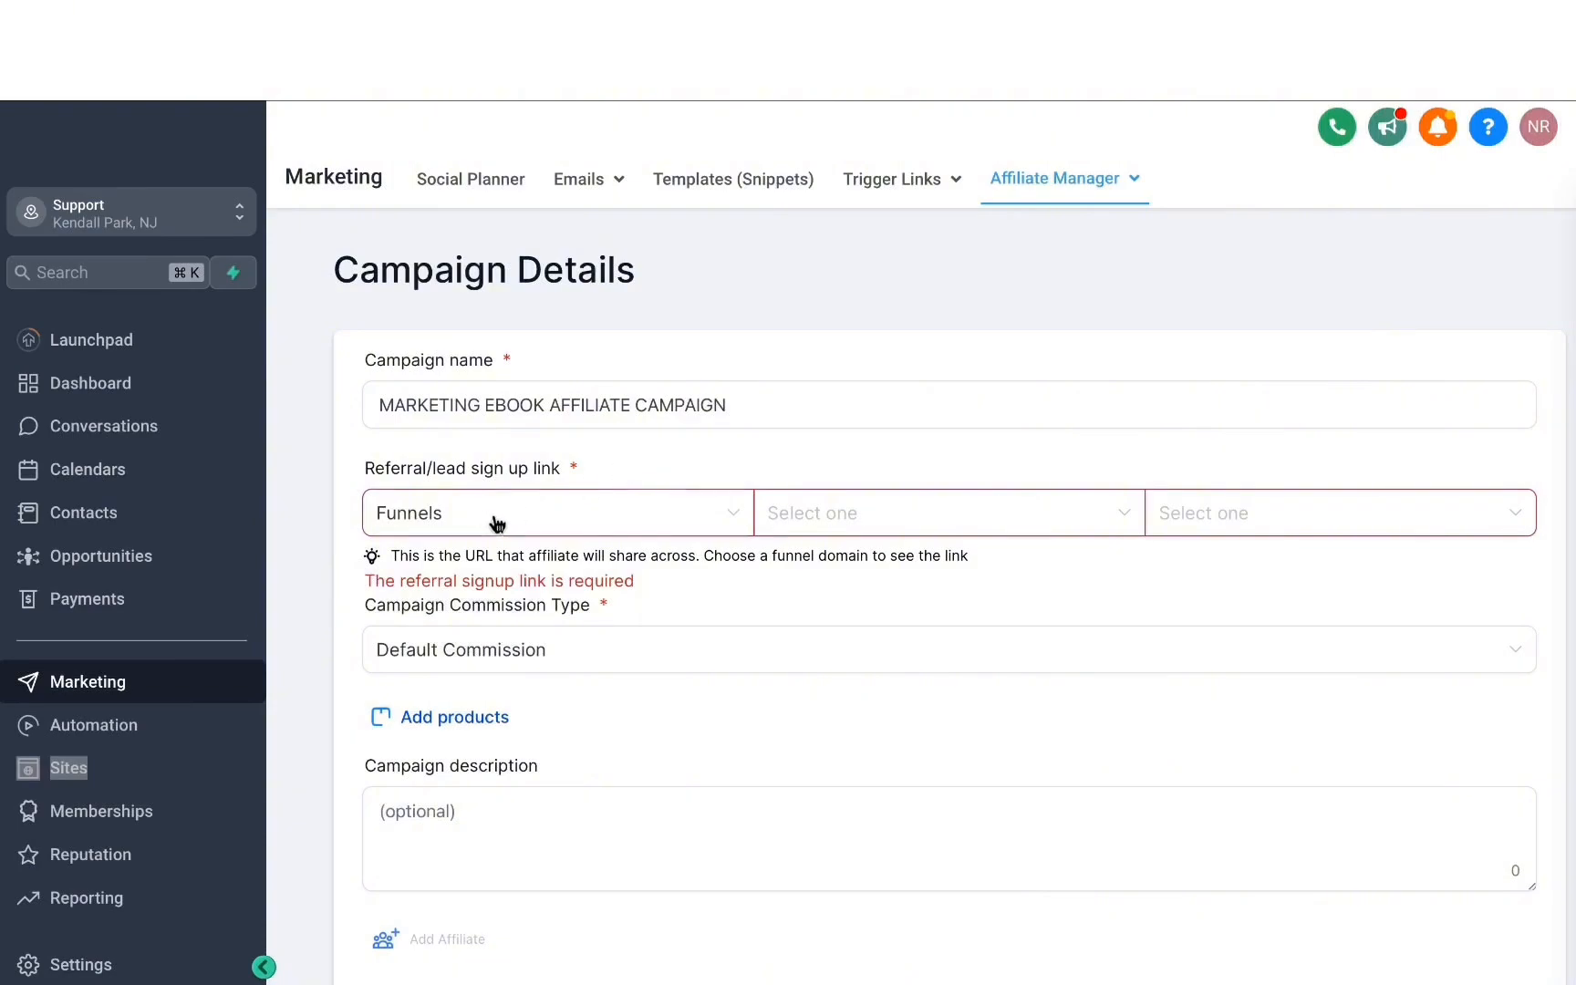
left_click(780, 518)
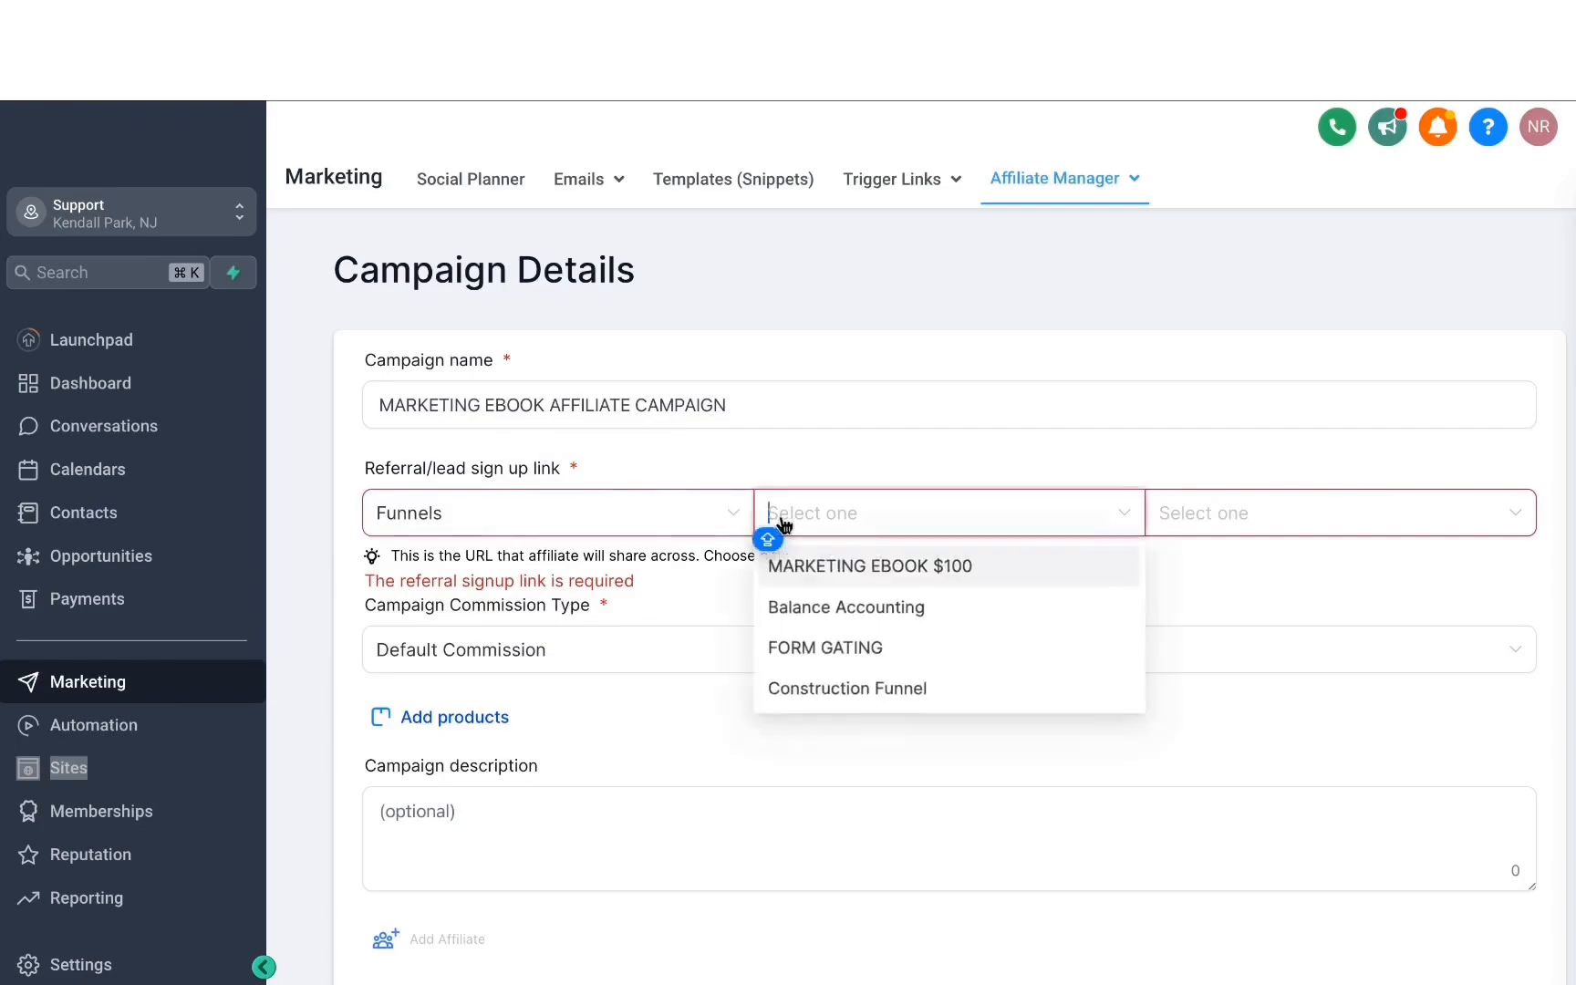
left_click(836, 566)
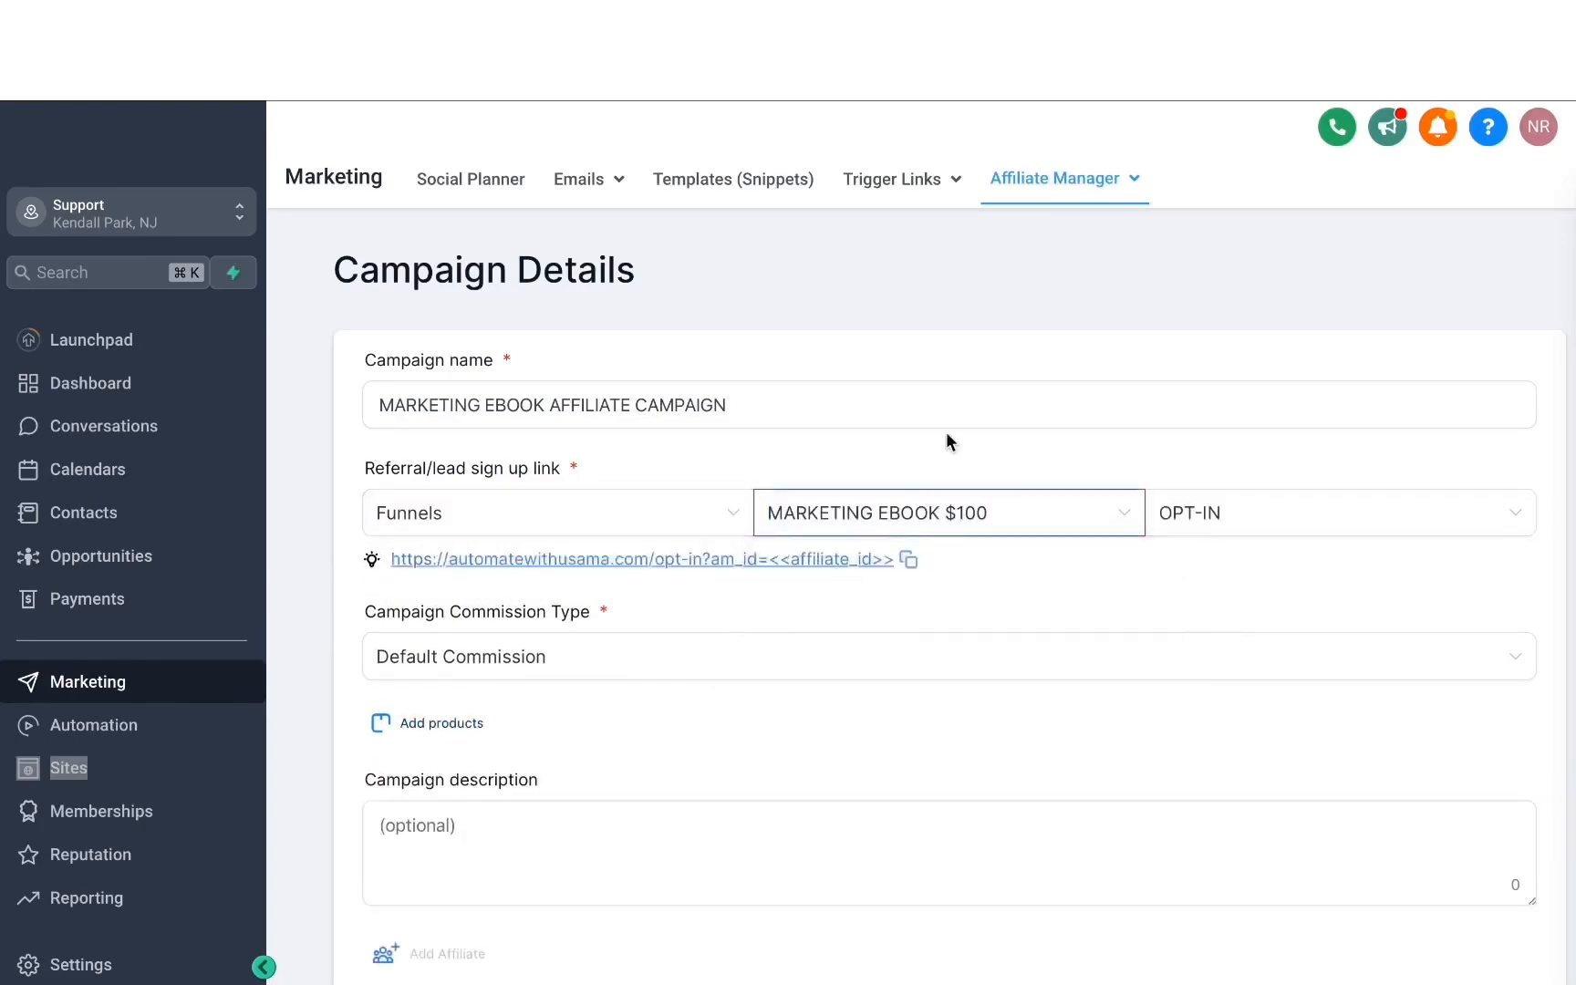
left_click(1238, 514)
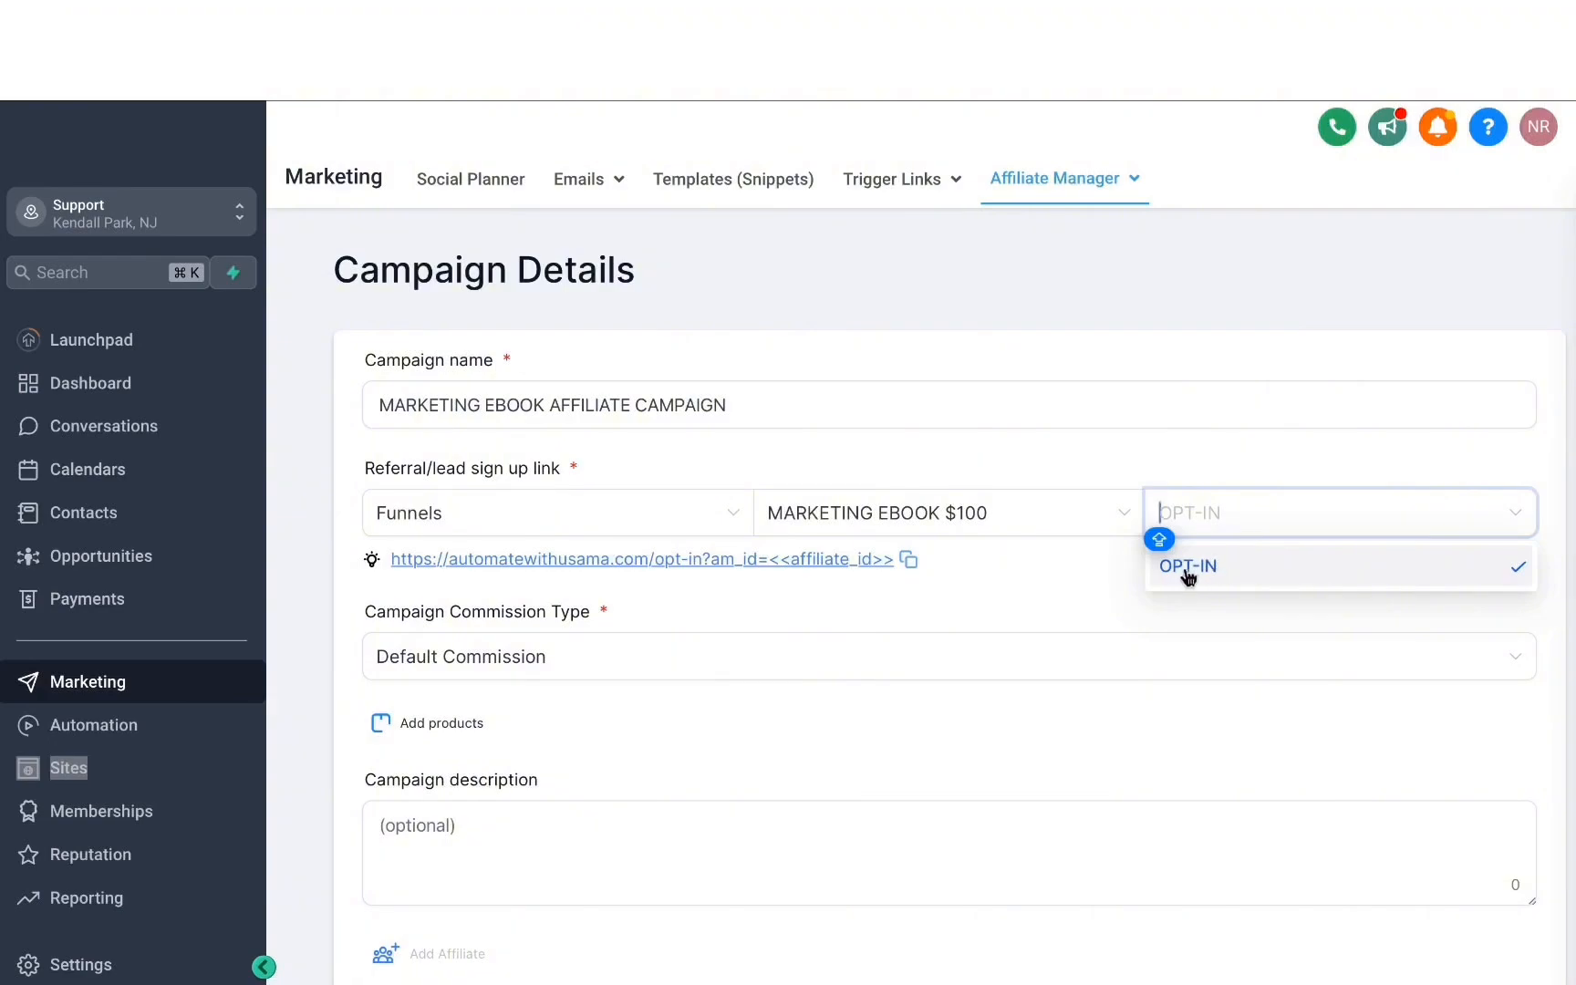
left_click(1220, 571)
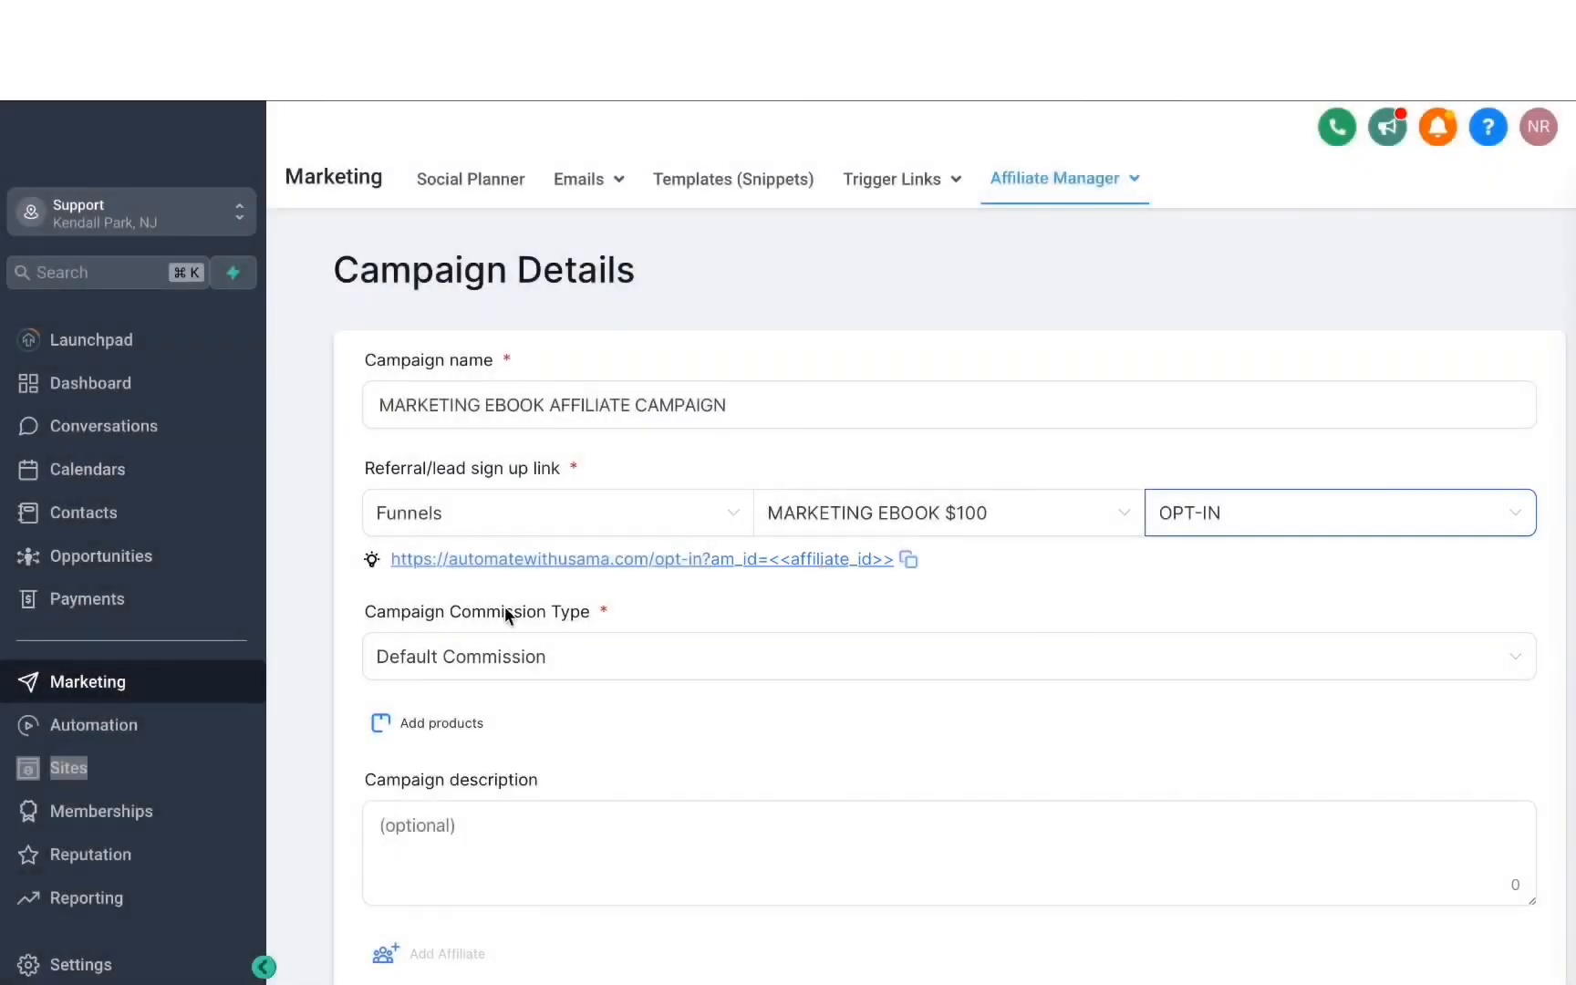
Step: Set the campaign commission type to Product Based Commission and add the Marketing Ebook product
left_click(506, 655)
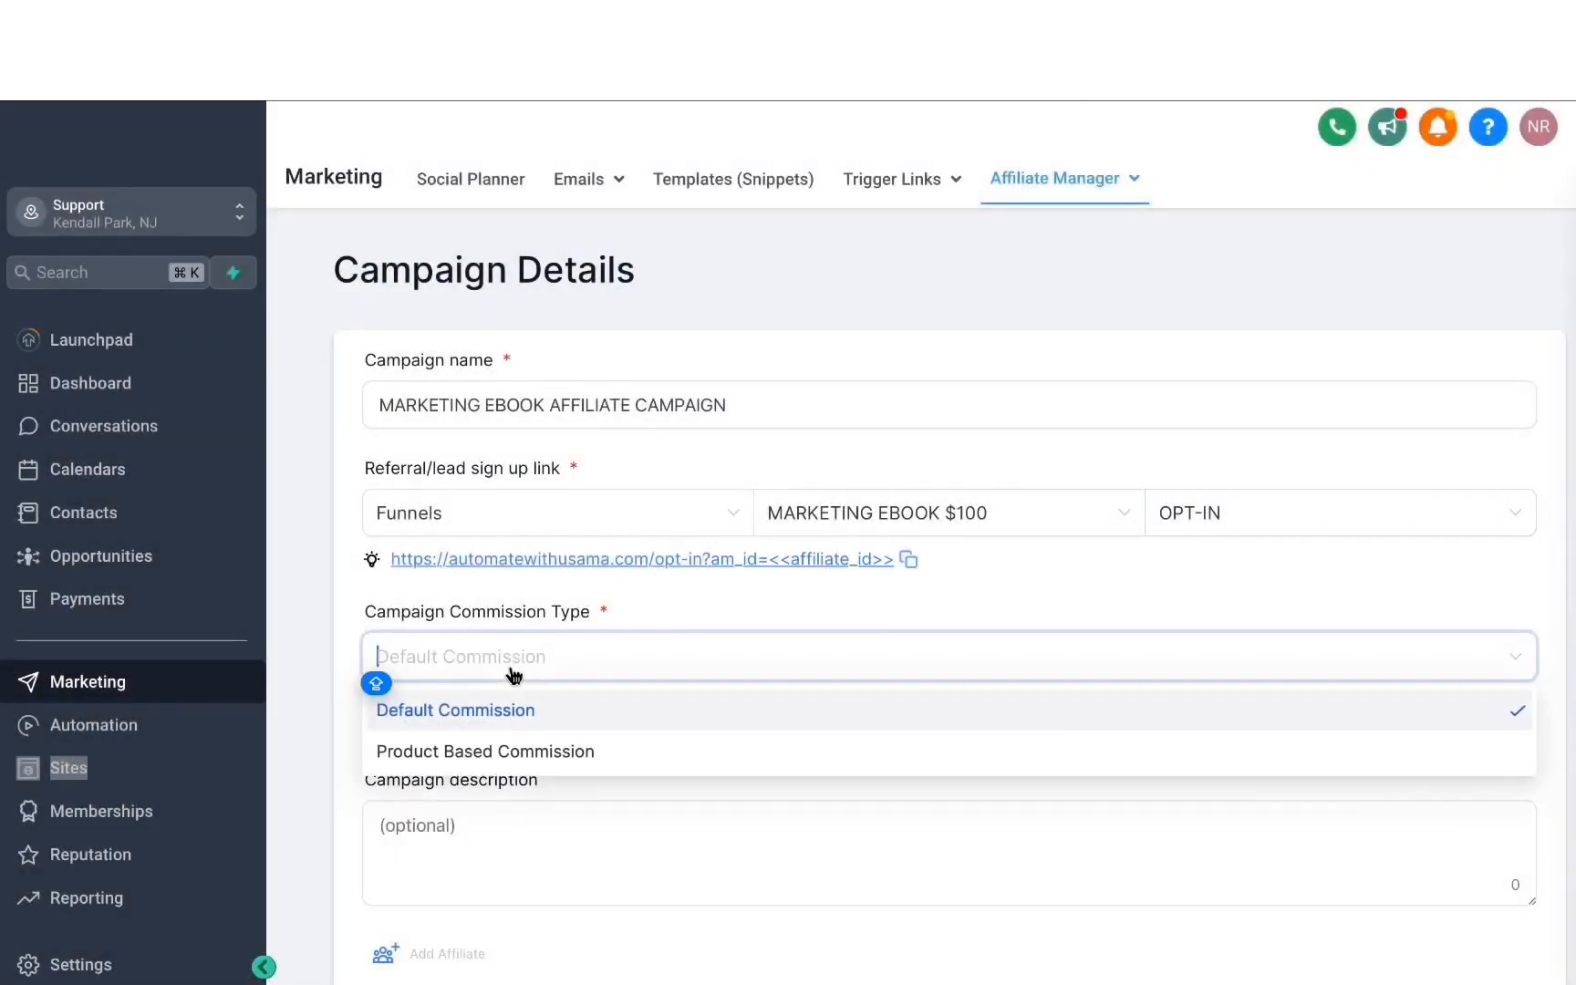
left_click(522, 750)
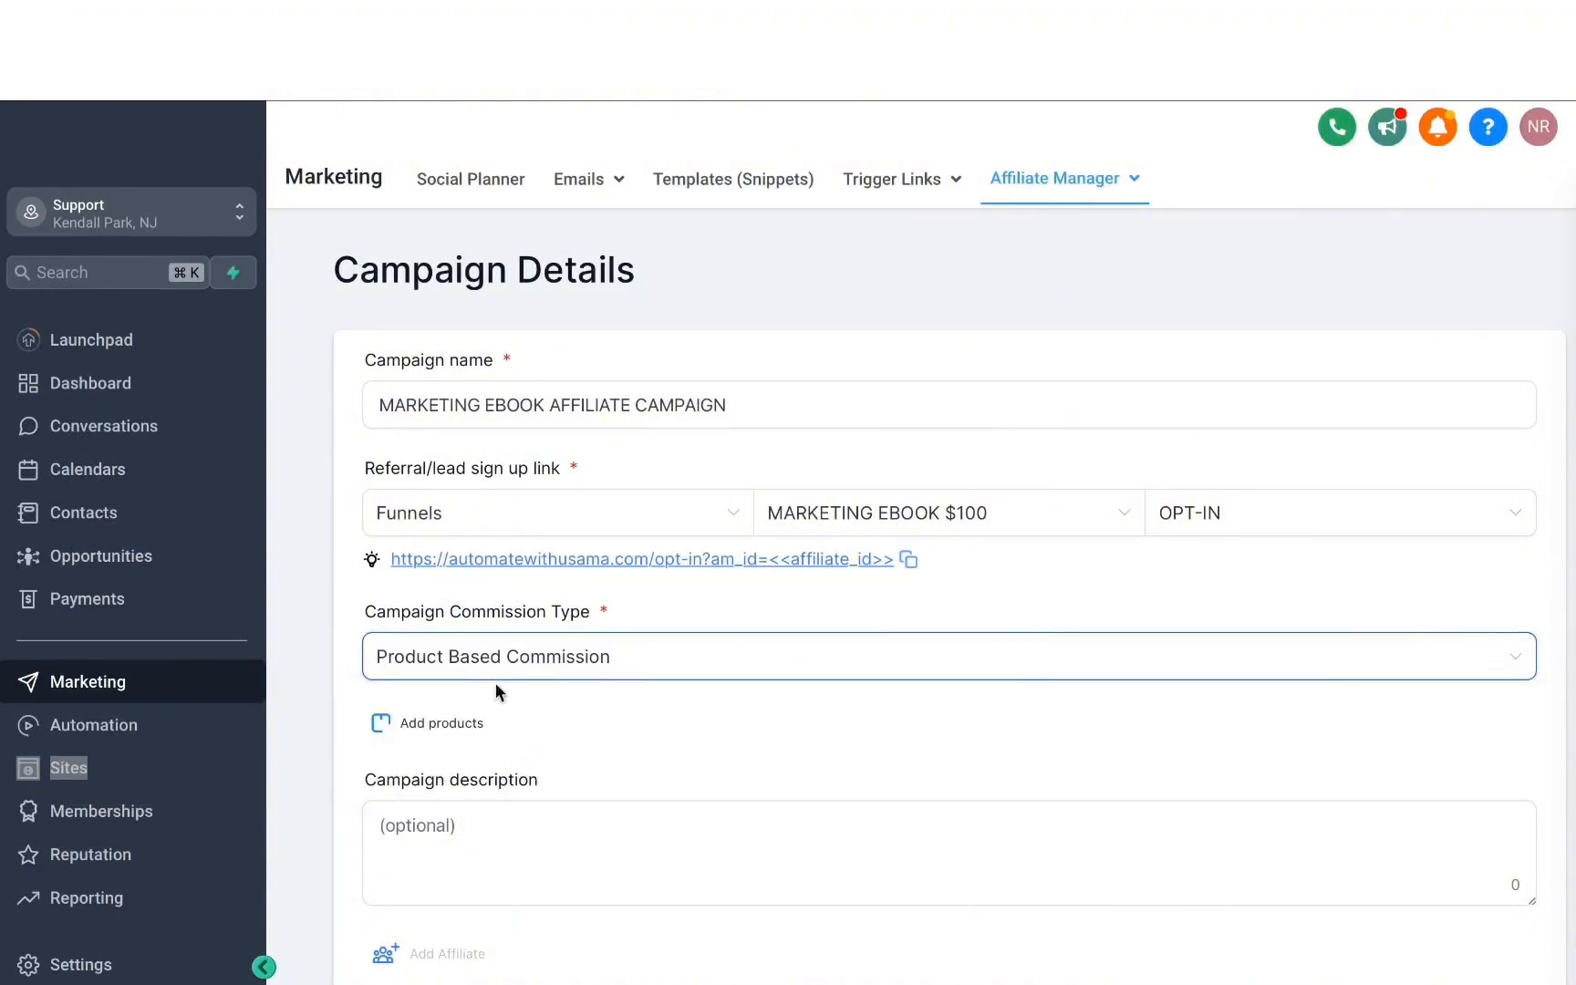
left_click(463, 725)
left_click(537, 775)
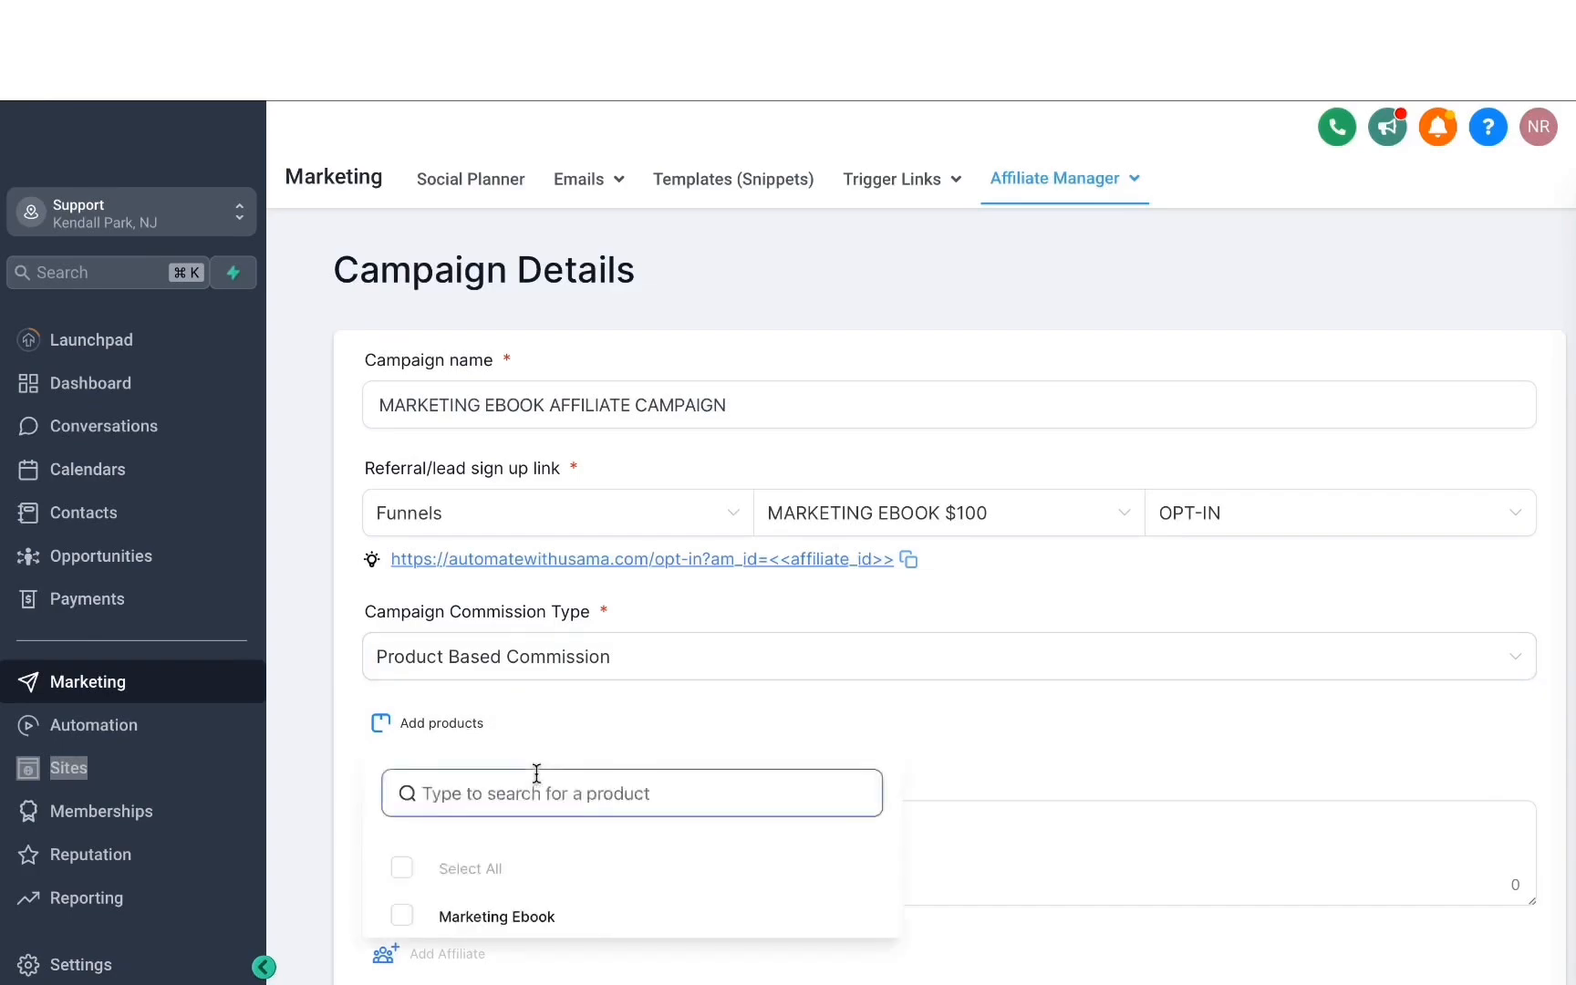
left_click(402, 916)
left_click(720, 748)
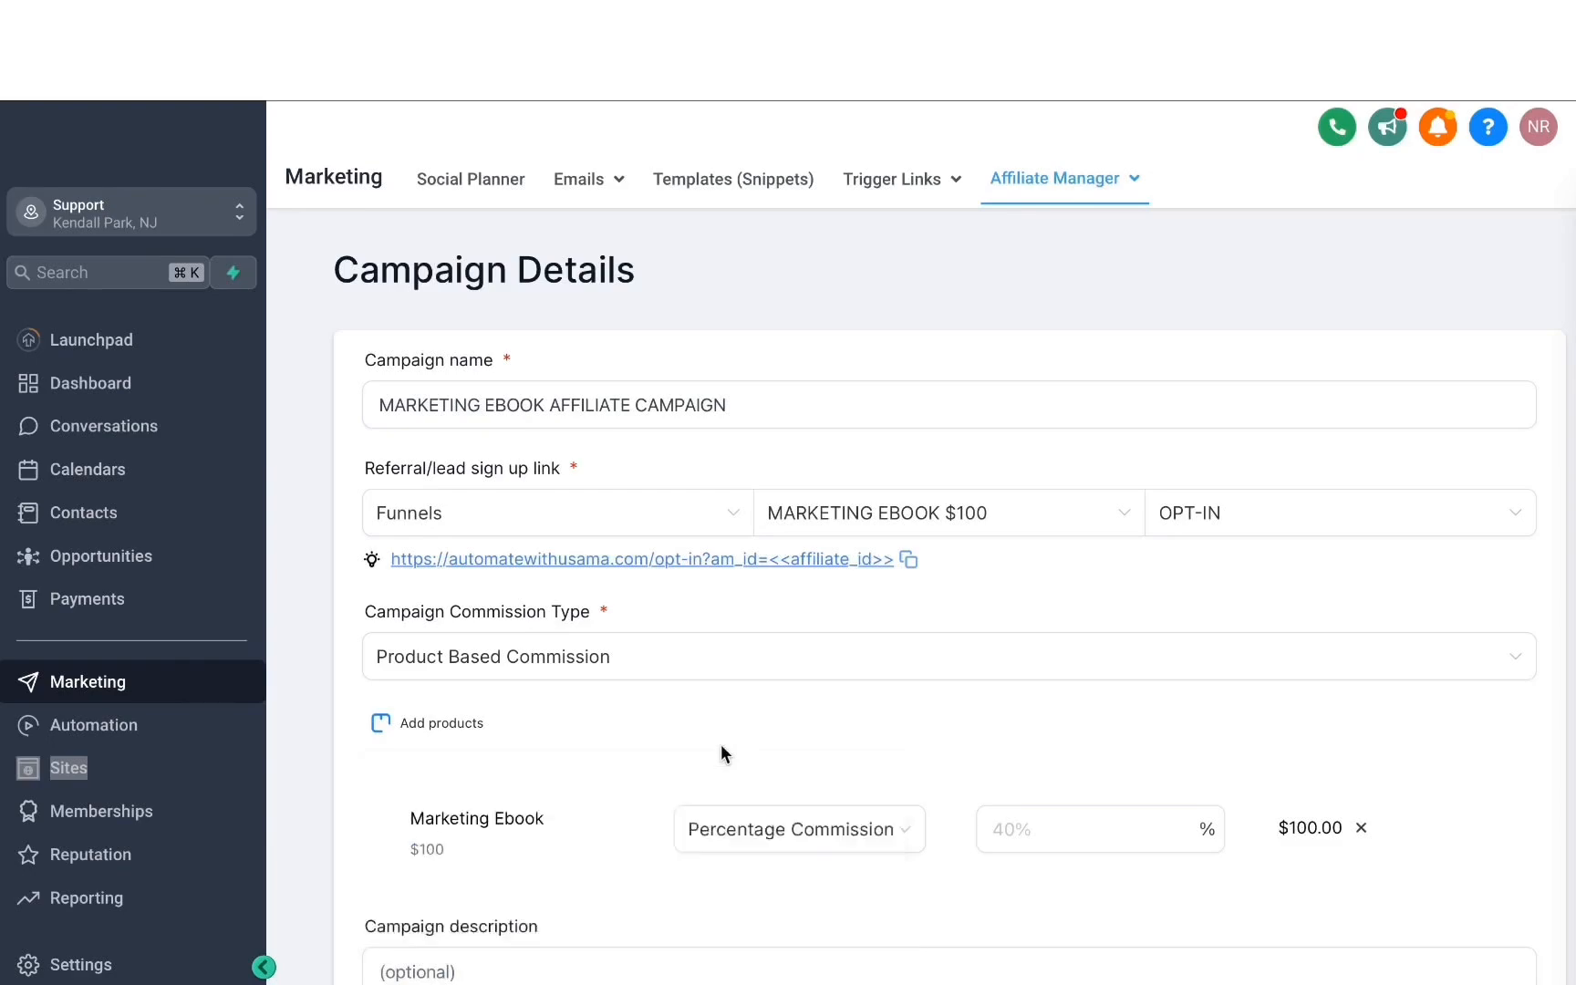
Step: Keep Percentage Commission for the Marketing Ebook product and set its rate to 20%
scroll(724, 754, "down", 3)
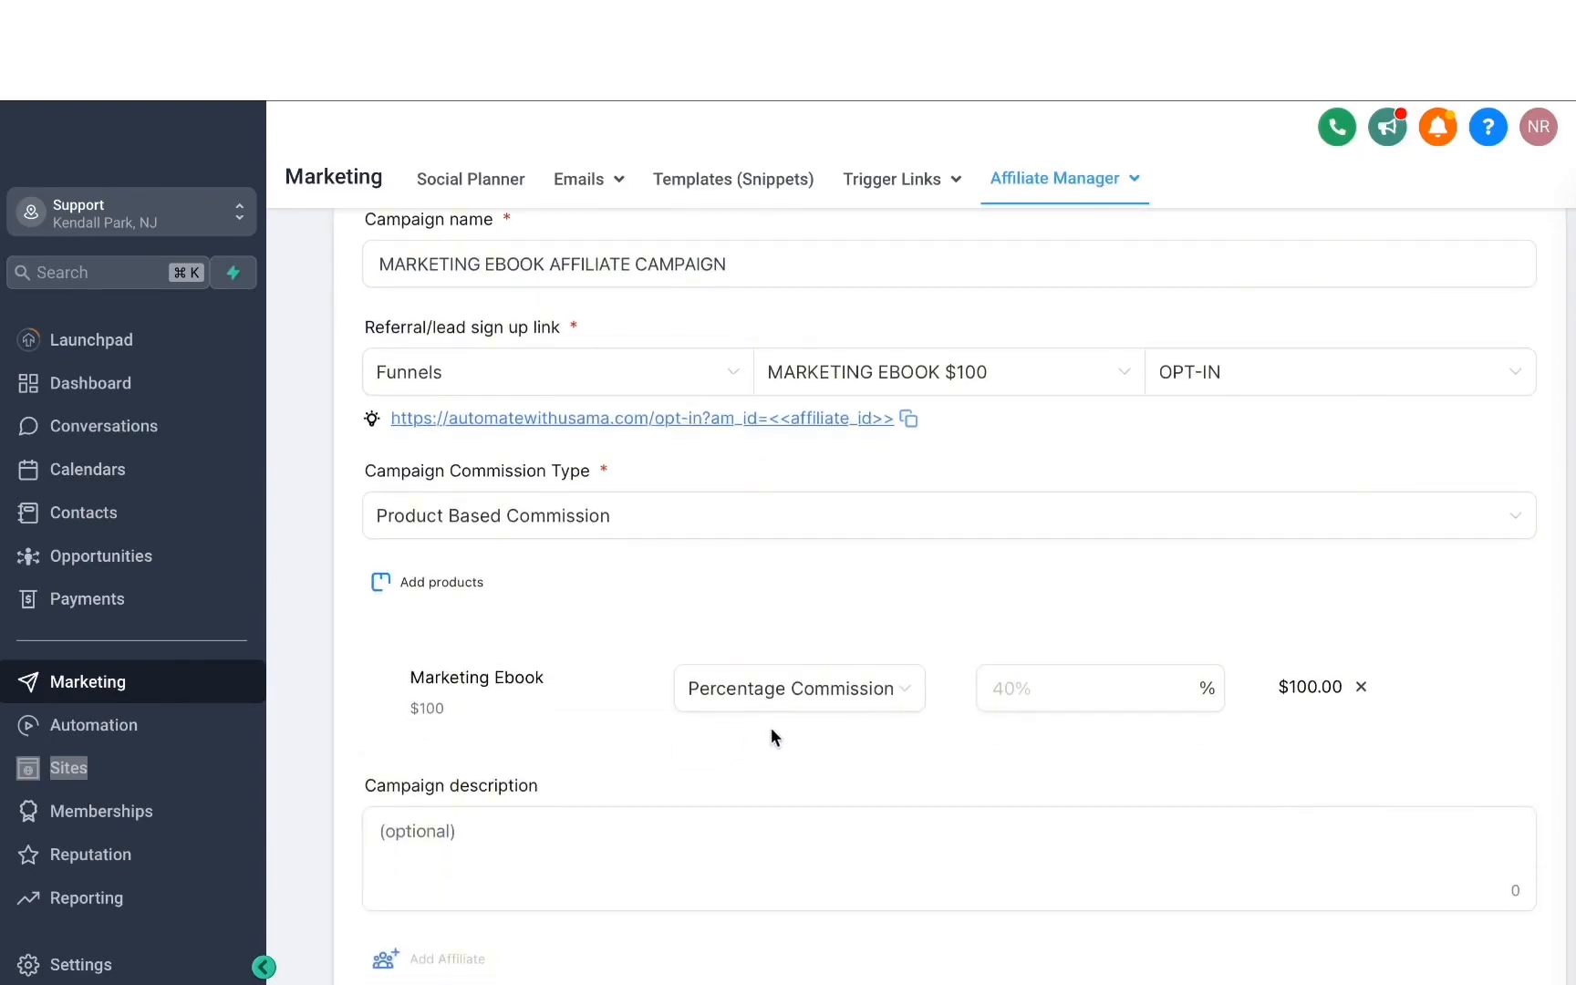
left_click(793, 717)
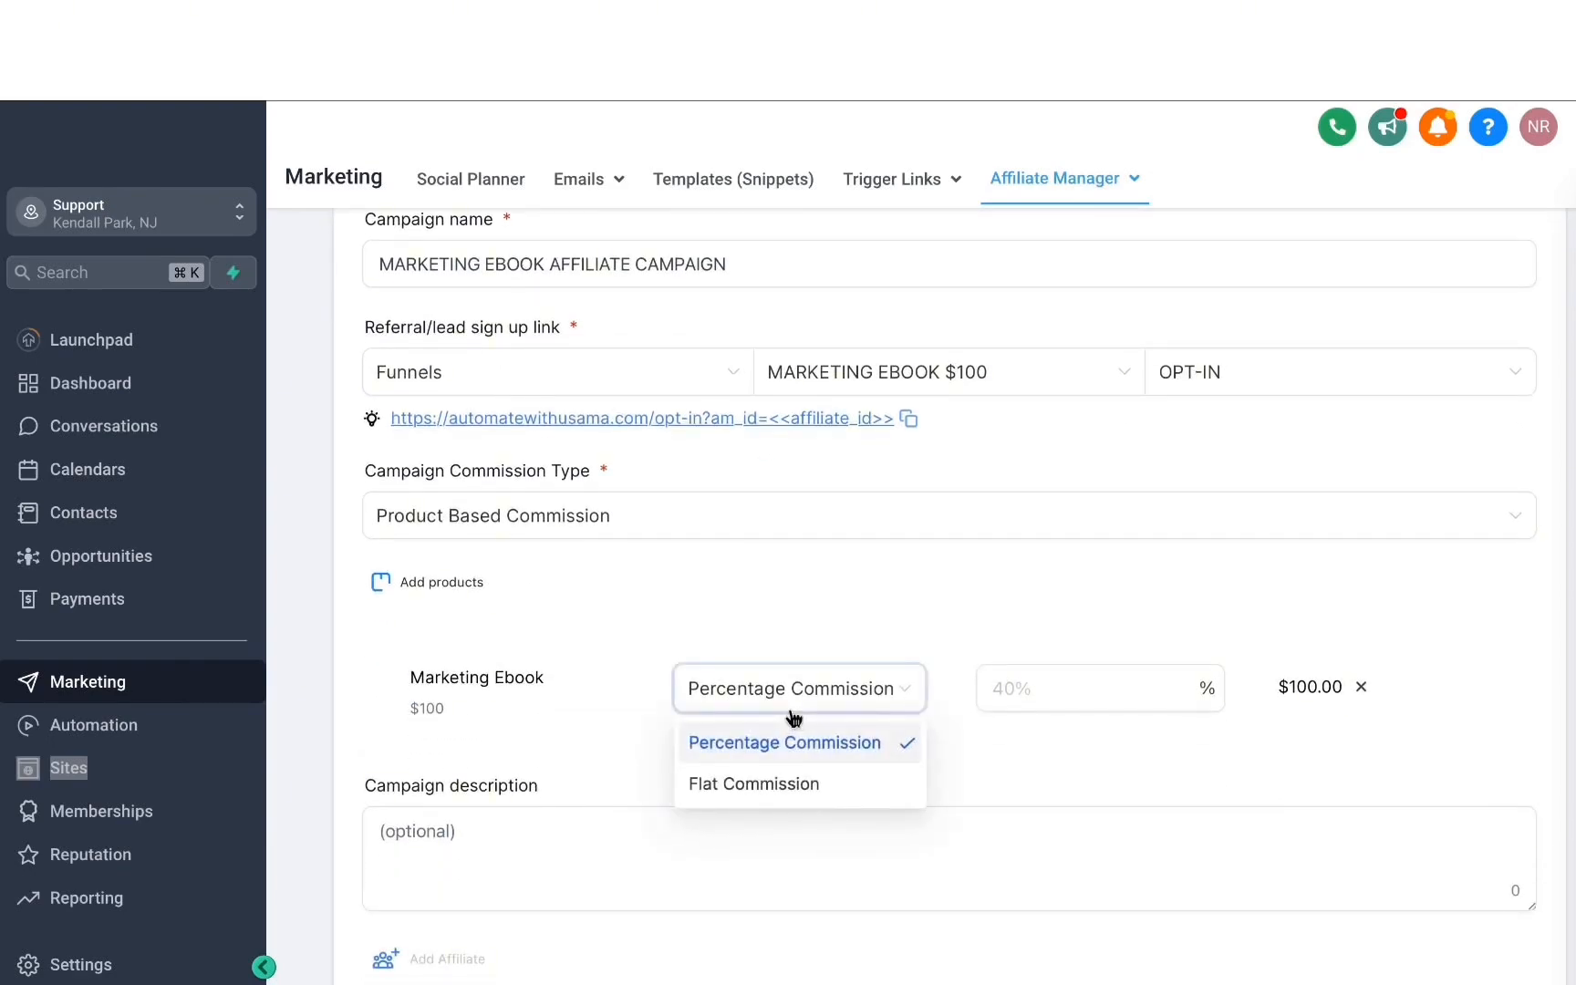
left_click(980, 707)
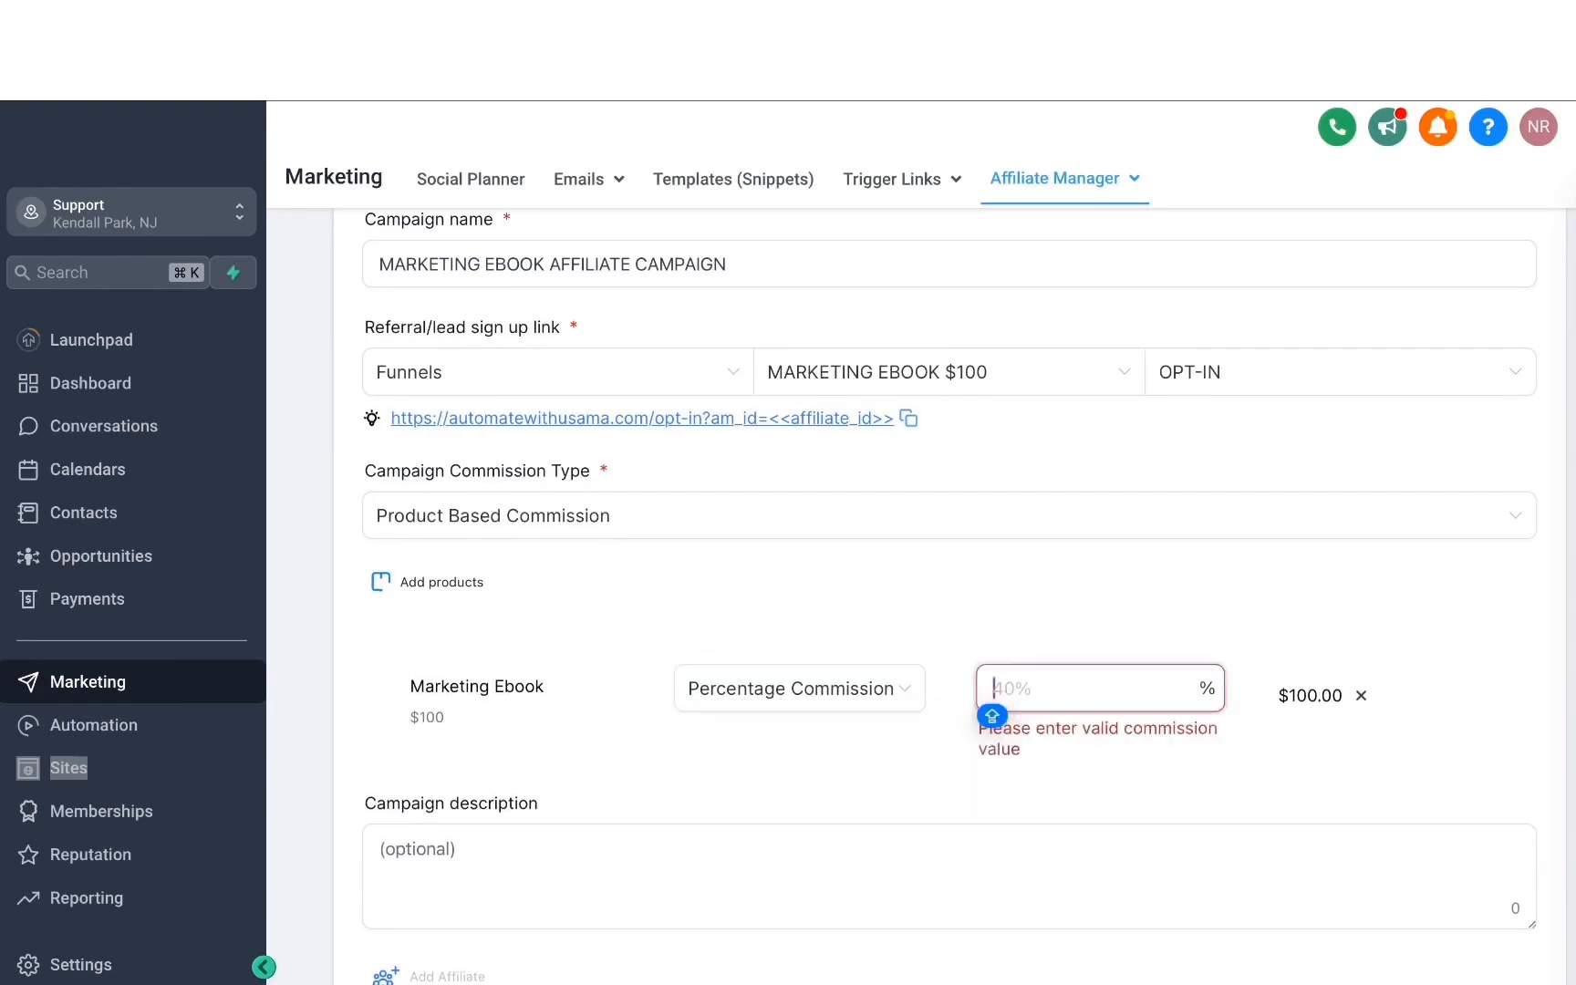
type("20")
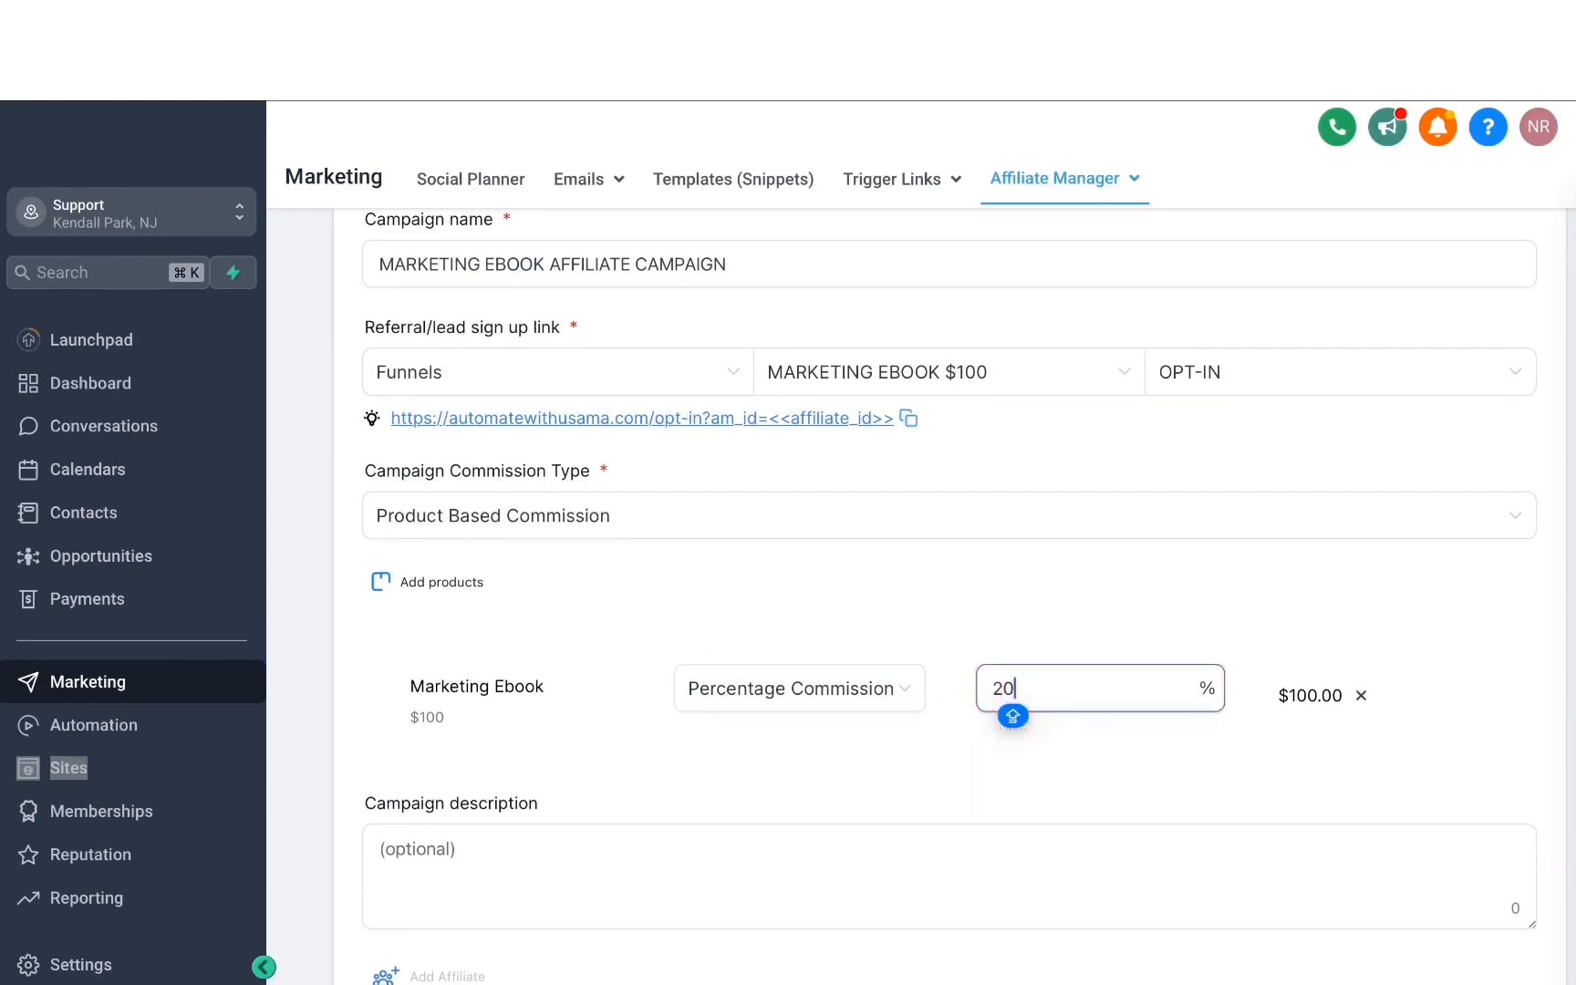
left_click(1063, 547)
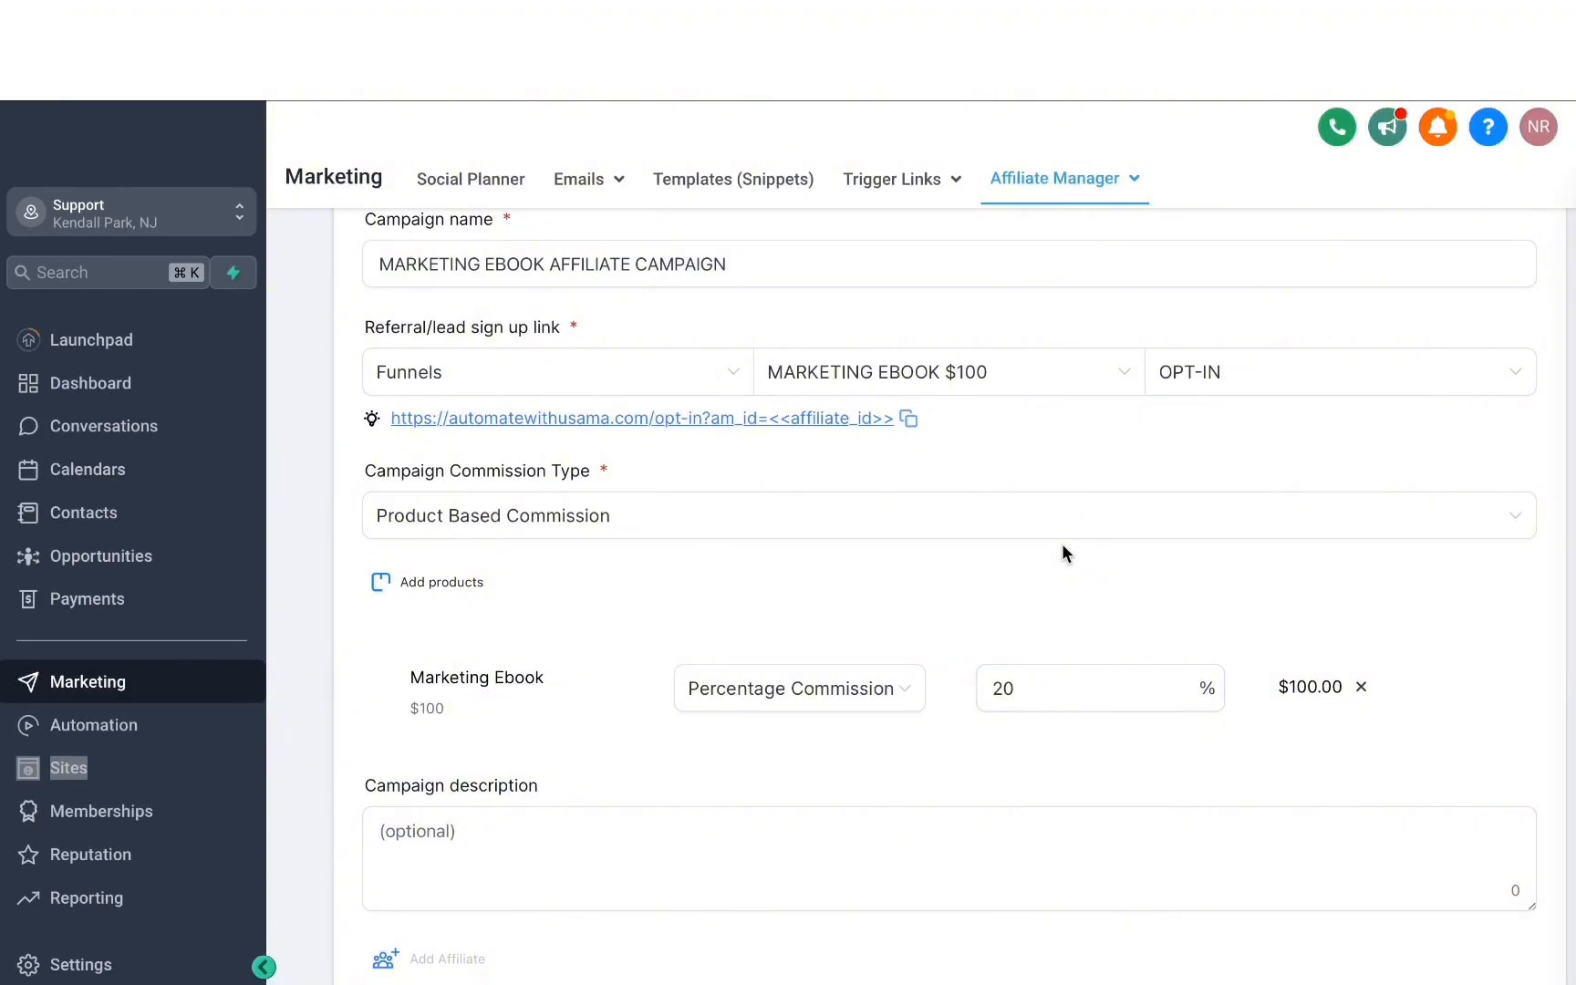
Step: Leave the campaign description empty and set the pay-out frequency to Pay - 30
scroll(1062, 552, "down", 2)
left_click(413, 668)
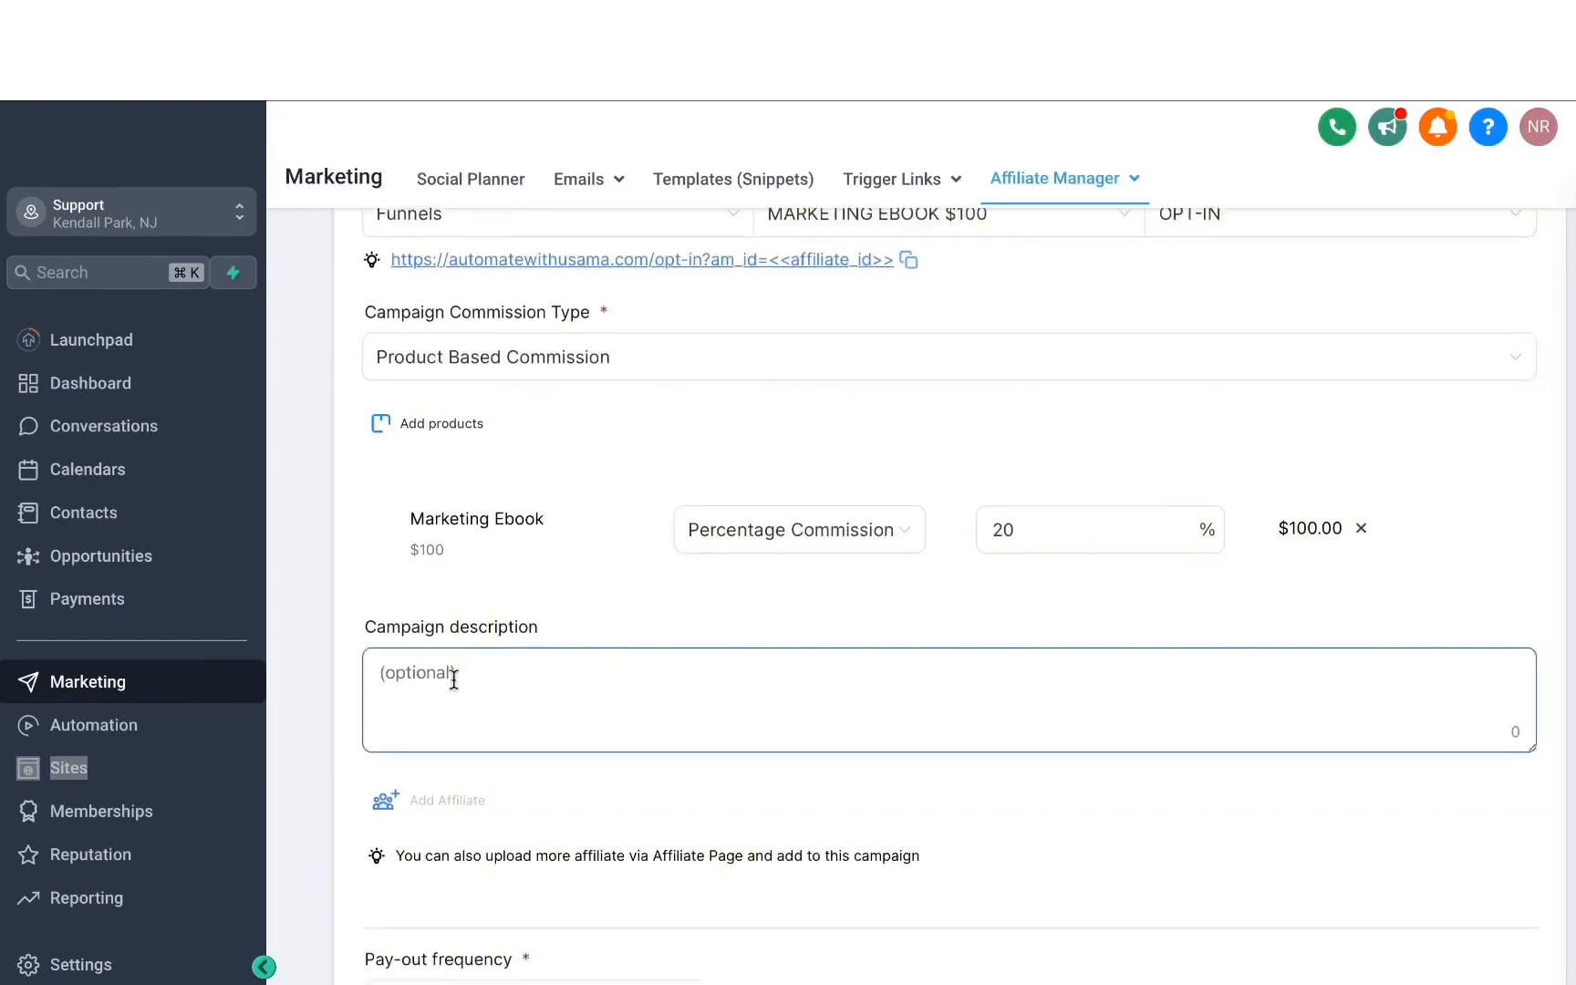
scroll(475, 675, "down", 3)
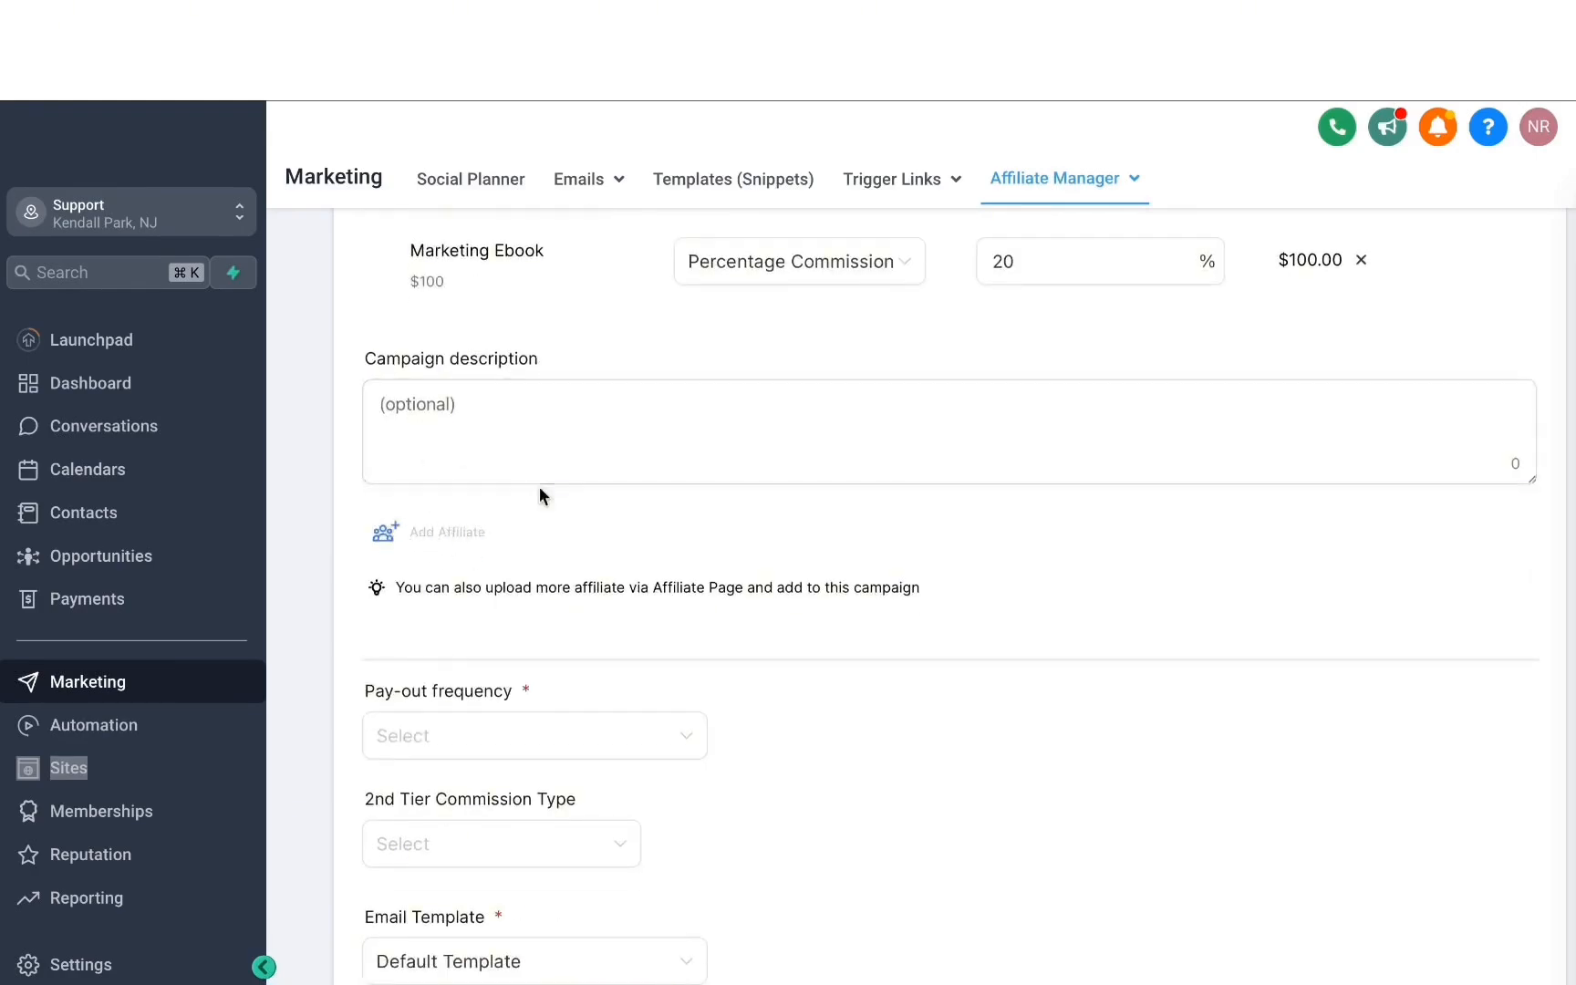
scroll(457, 552, "down", 2)
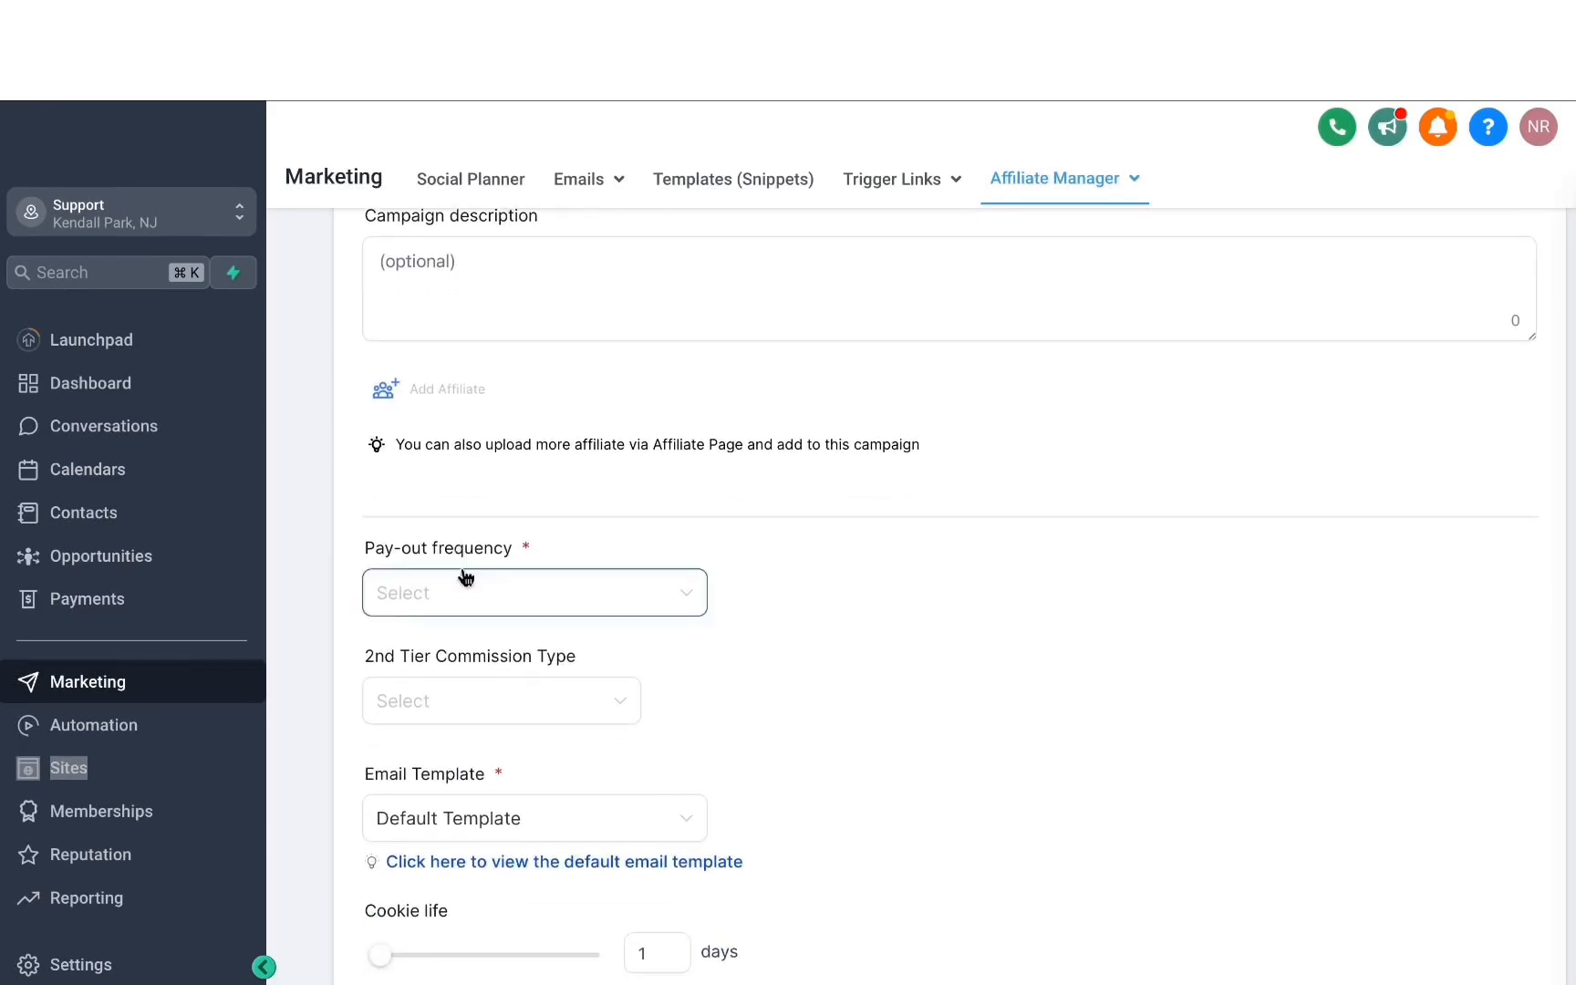
left_click(466, 585)
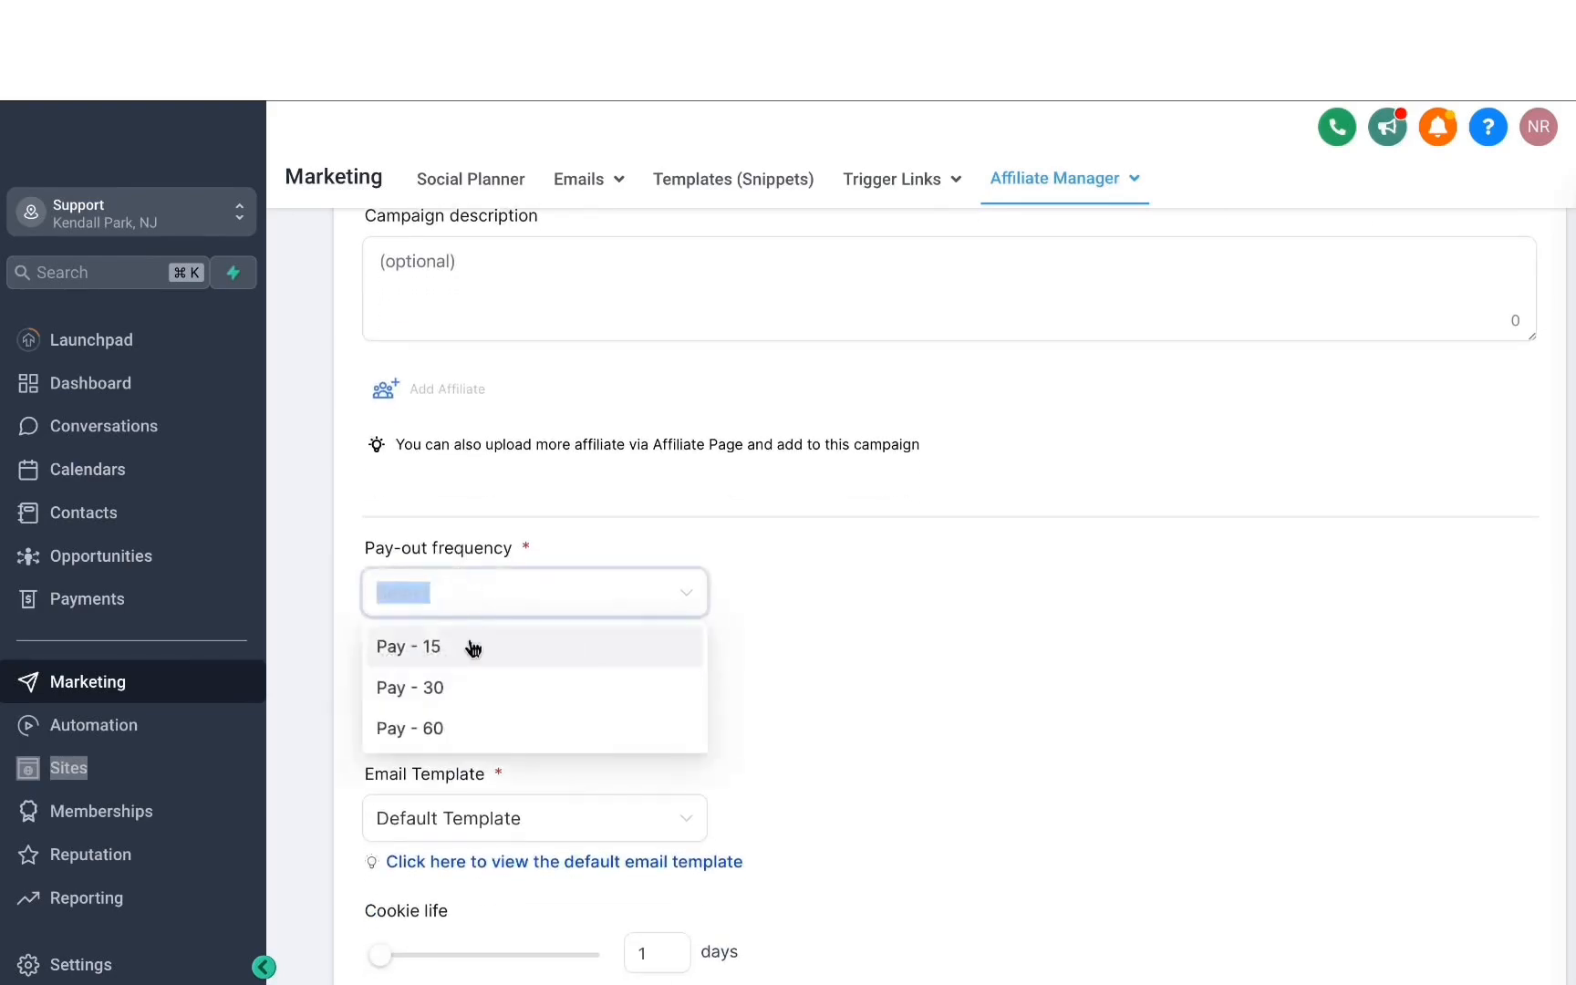
left_click(447, 697)
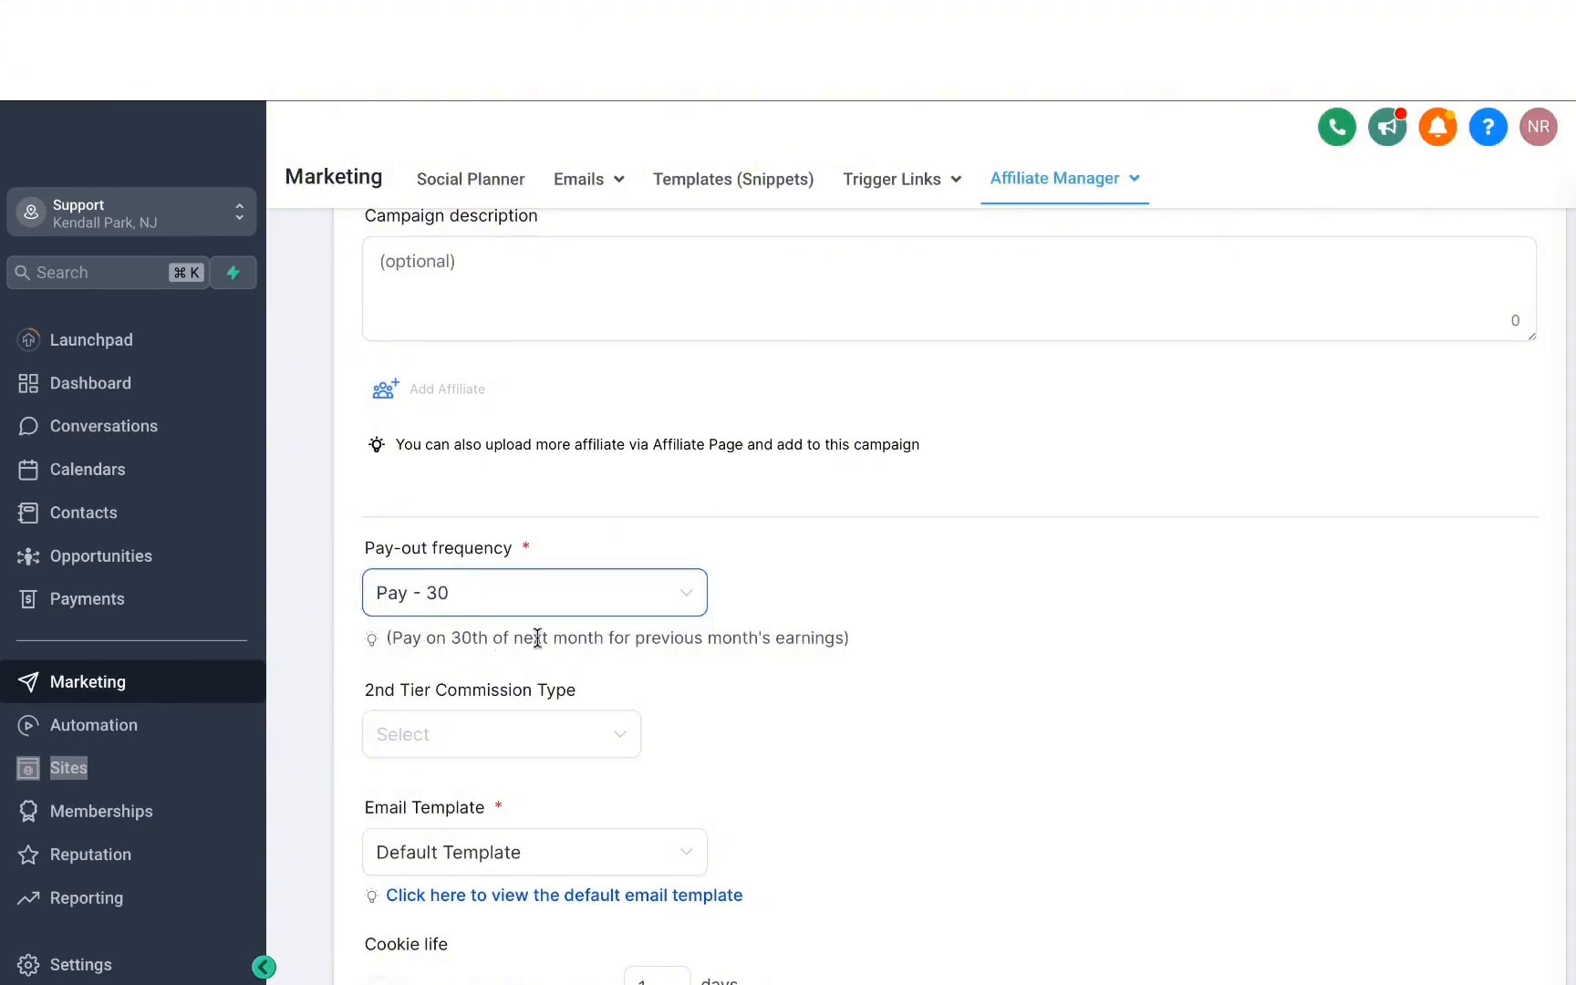
Step: Check the 2nd tier commission type choices without selecting one
scroll(510, 620, "down", 2)
left_click(501, 557)
left_click(665, 534)
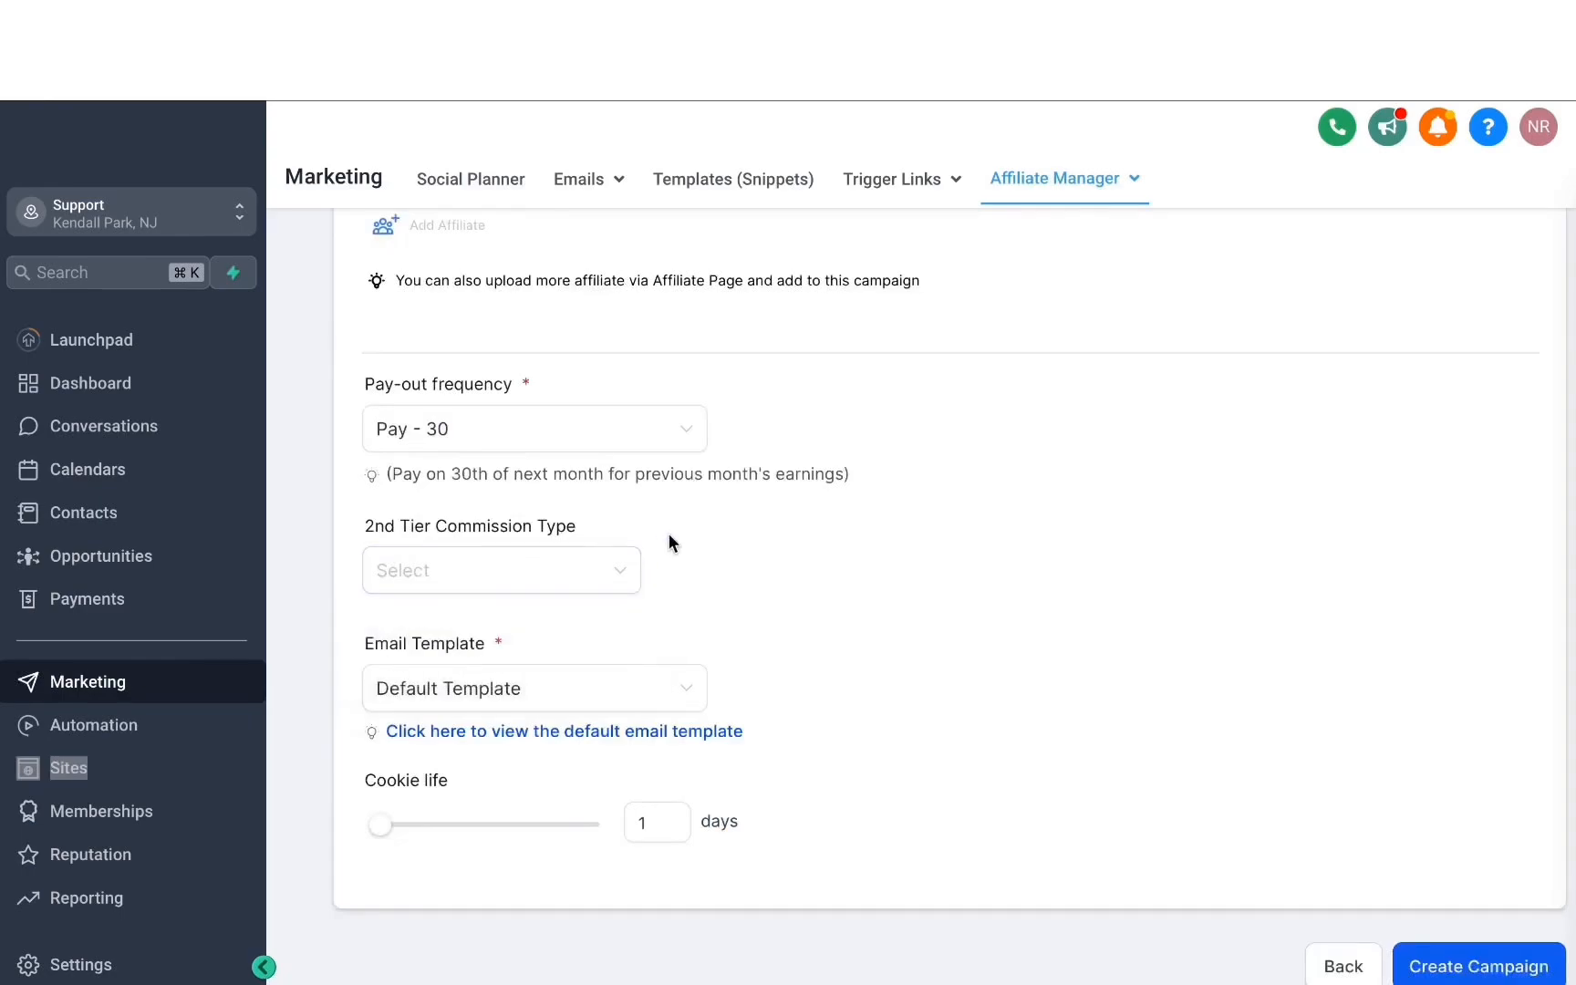
Step: Review the content of the default affiliate email and check the email template choices, keeping Default Template
scroll(656, 625, "down", 1)
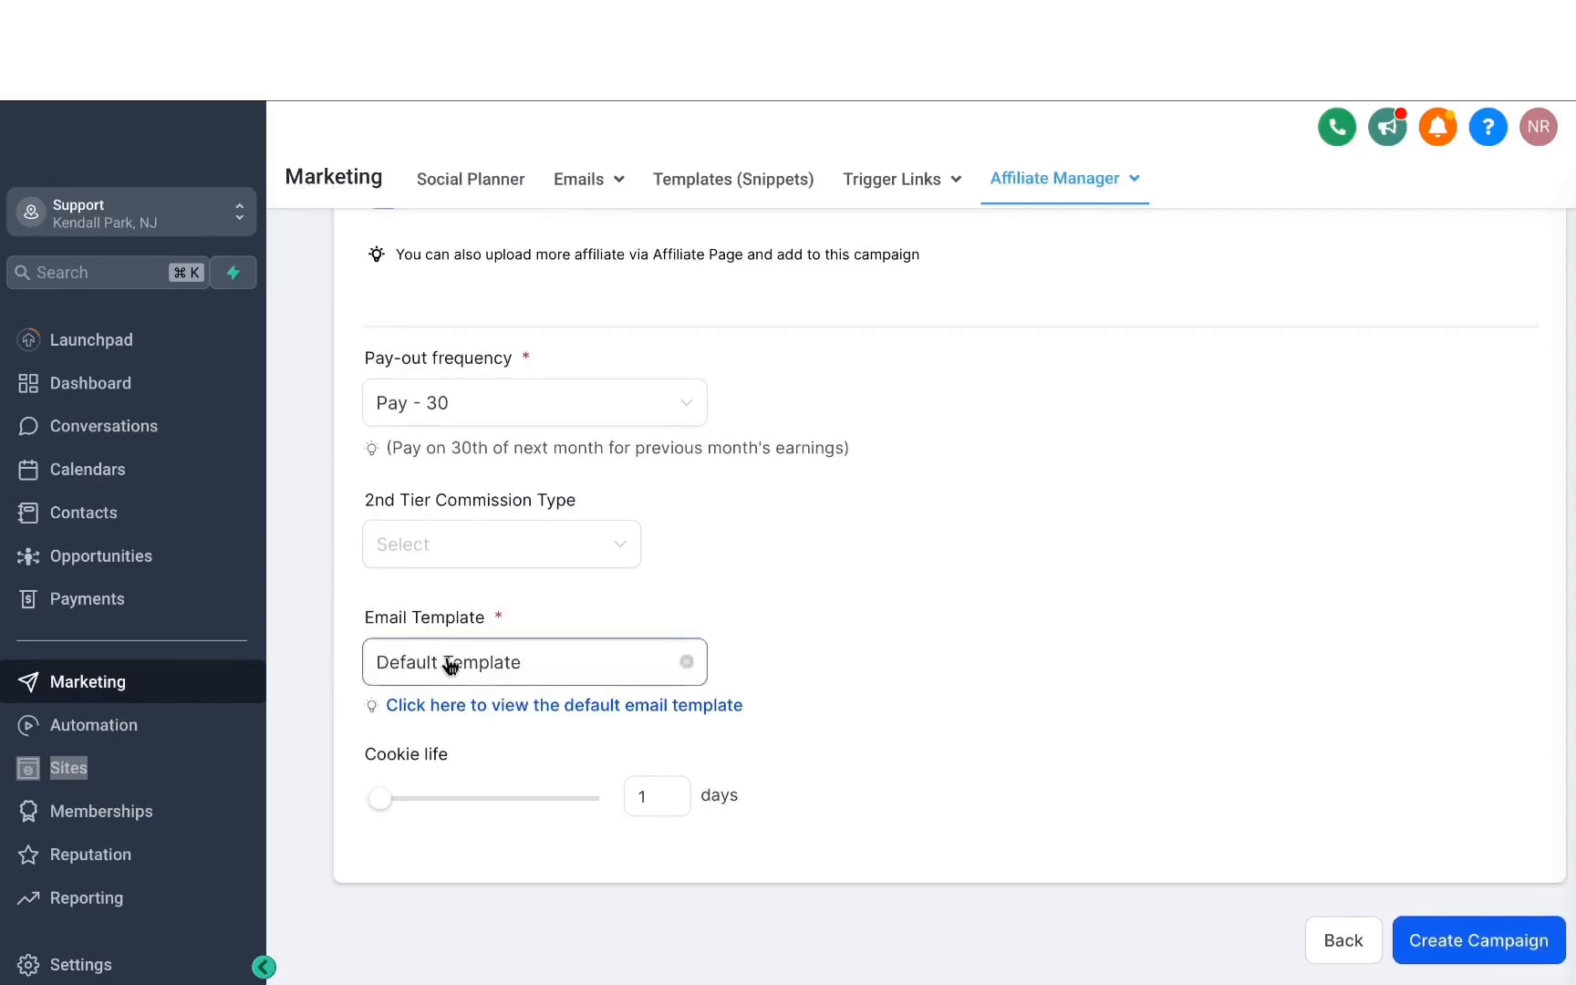
left_click(538, 716)
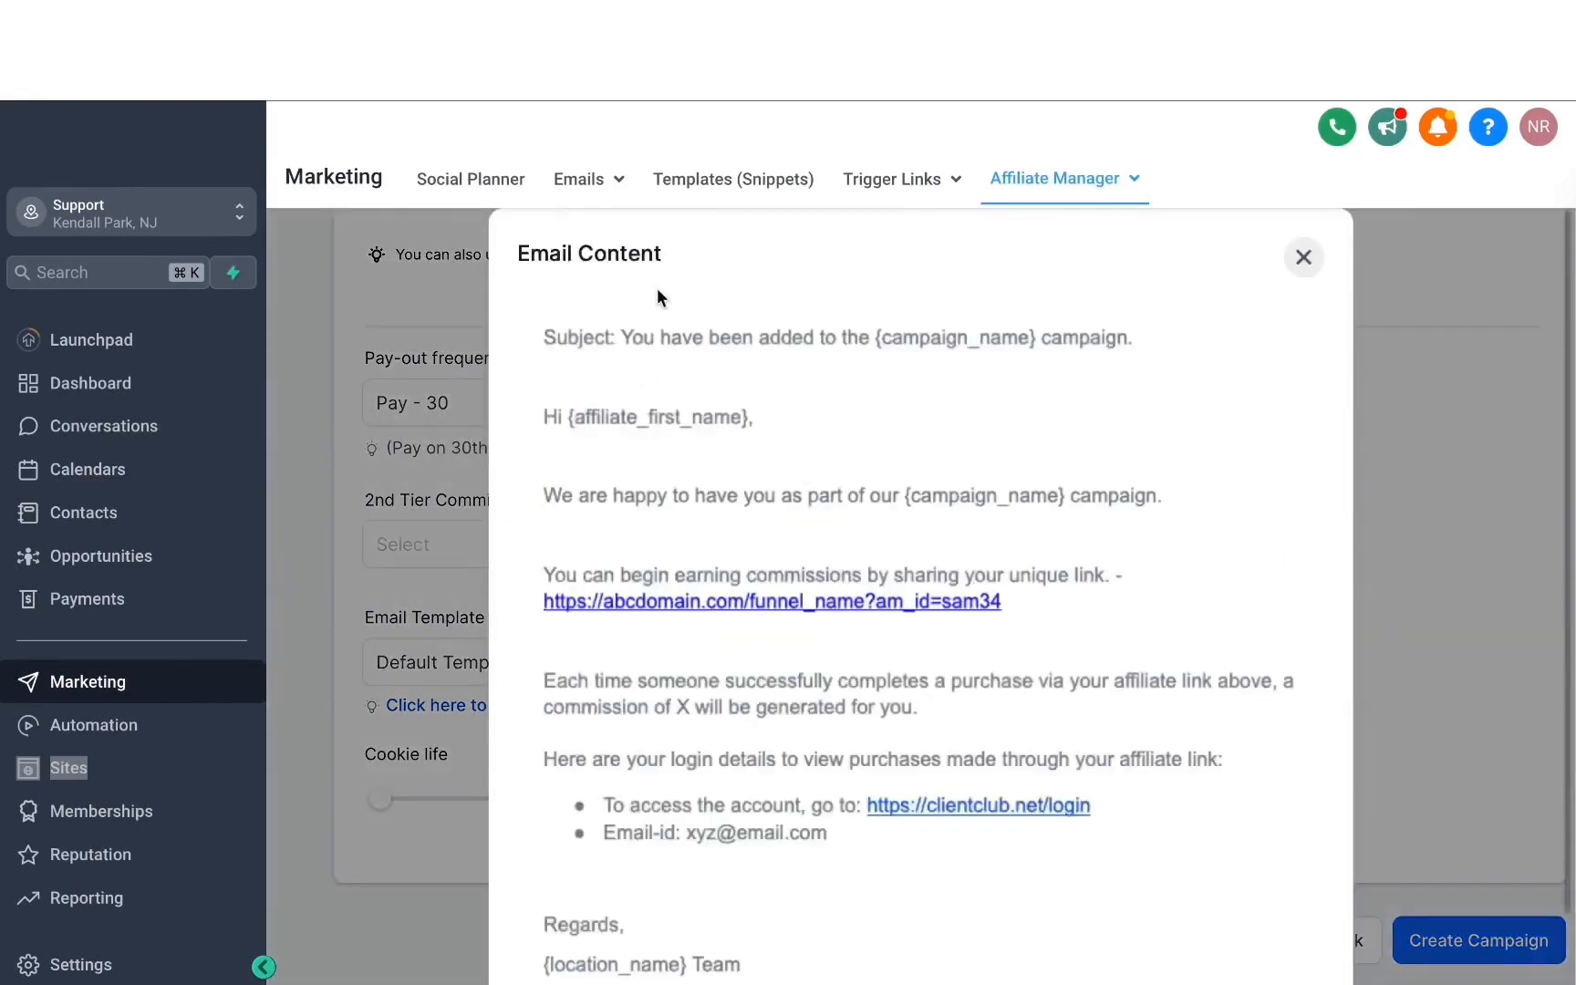
scroll(718, 314, "down", 3)
scroll(718, 314, "up", 3)
left_click(1300, 259)
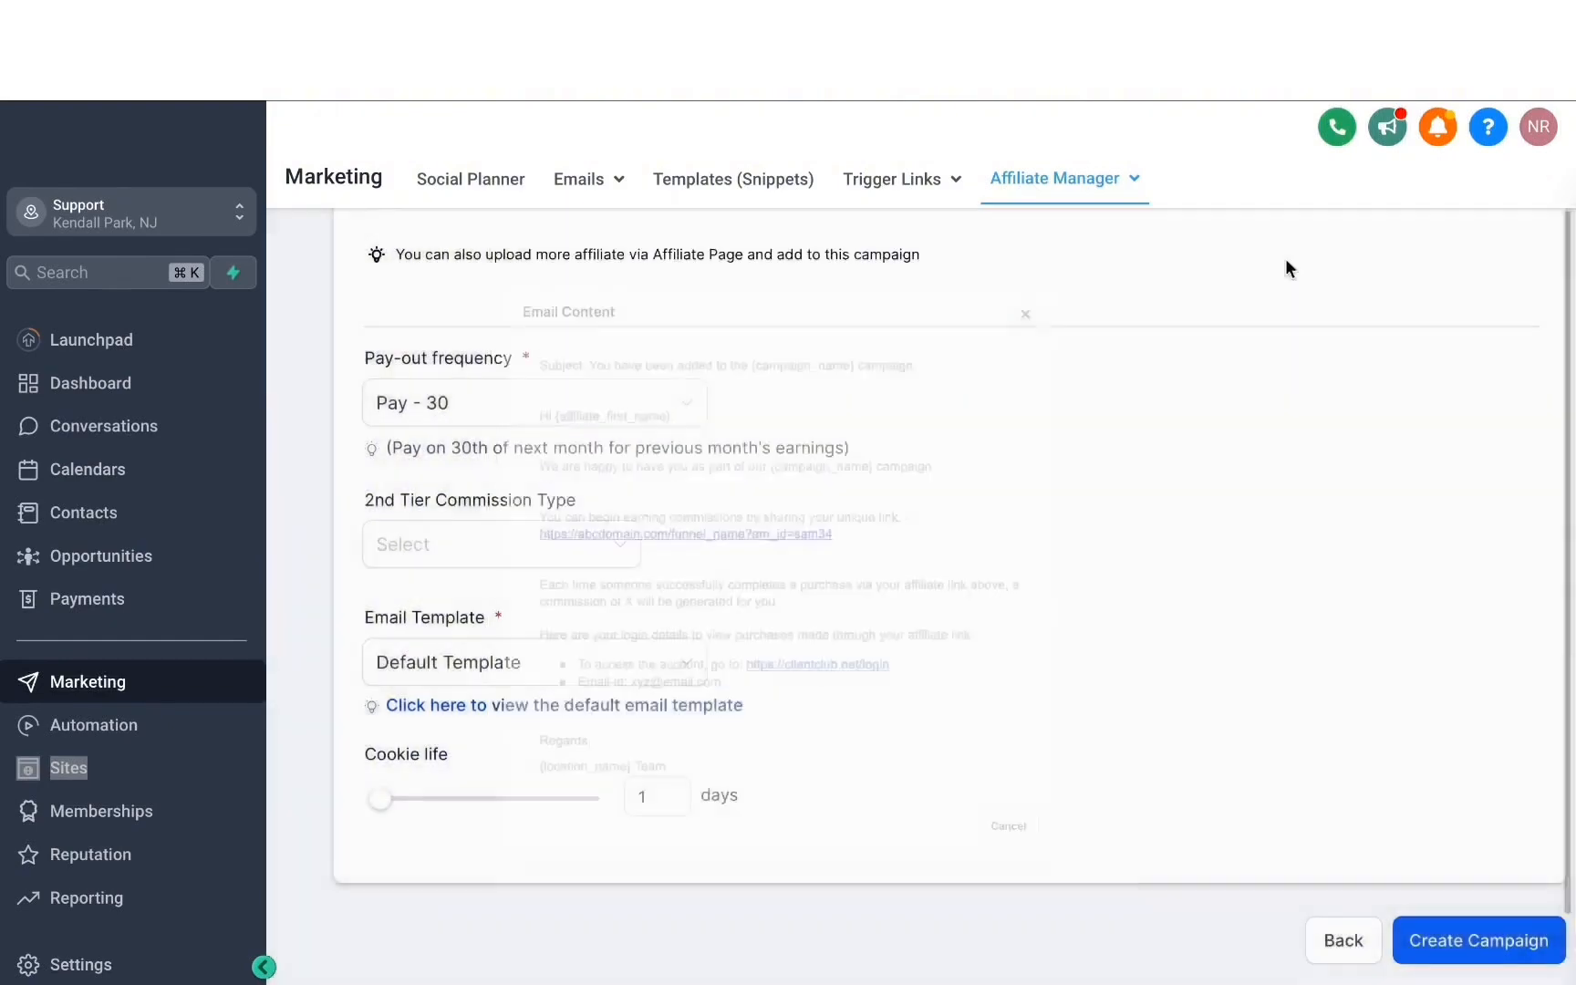
left_click(463, 669)
left_click(649, 559)
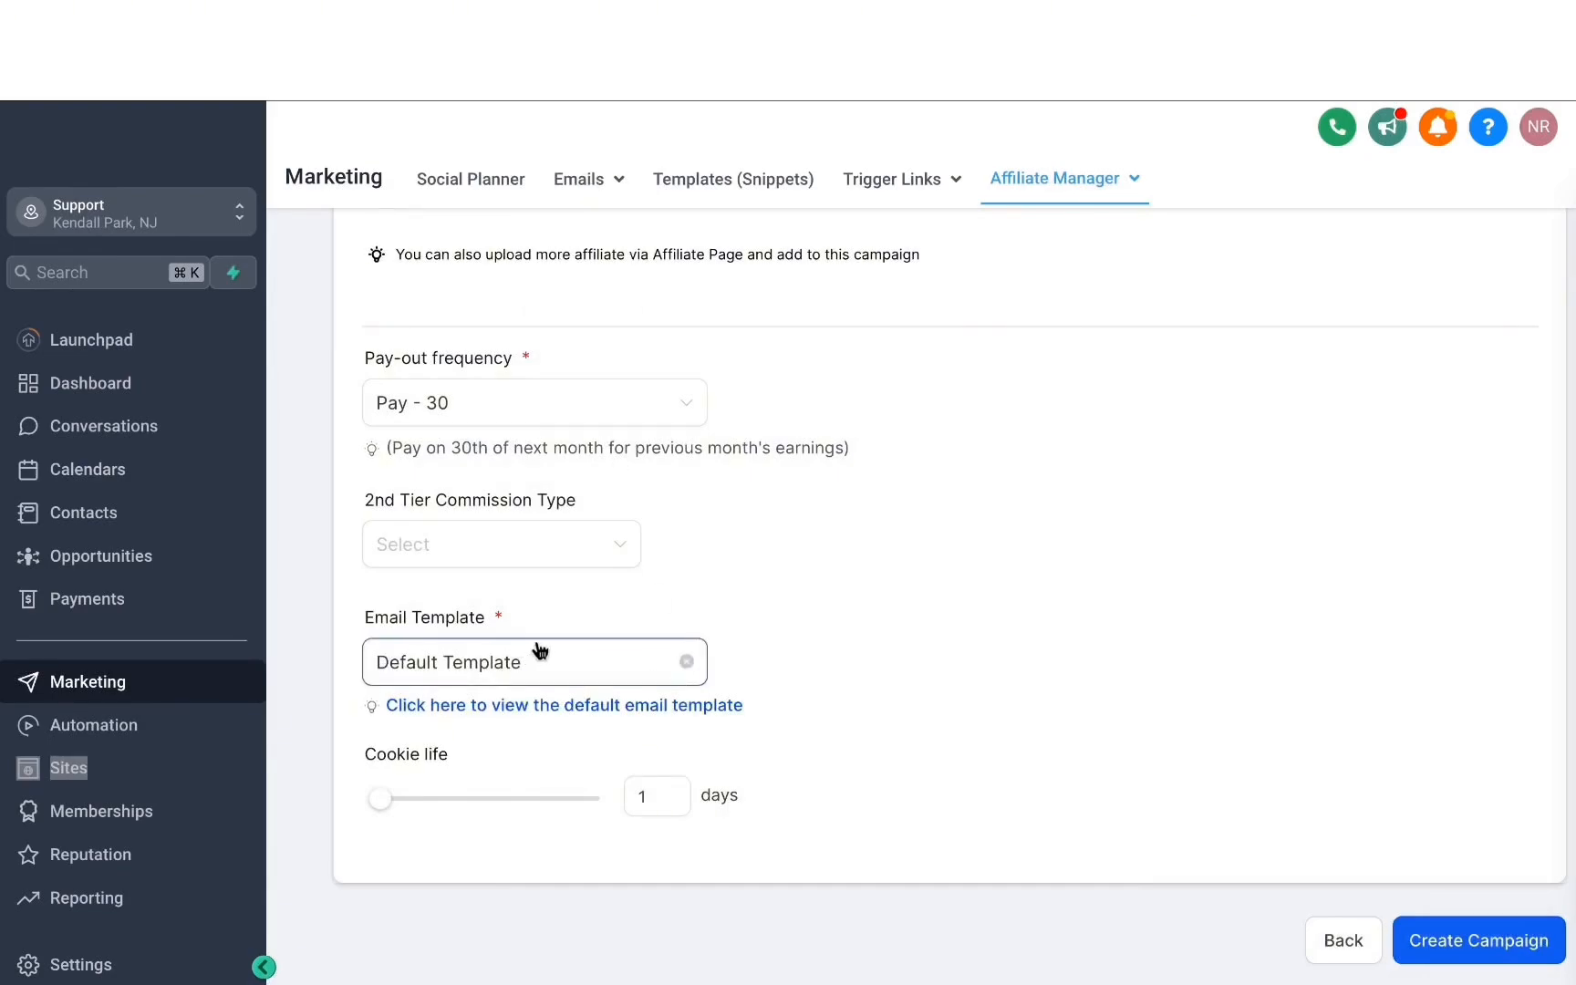
Step: Set the affiliate campaign's cookie life to 30 days
left_click_drag(381, 801, 442, 799)
double_click(670, 796)
type("30")
left_click(844, 708)
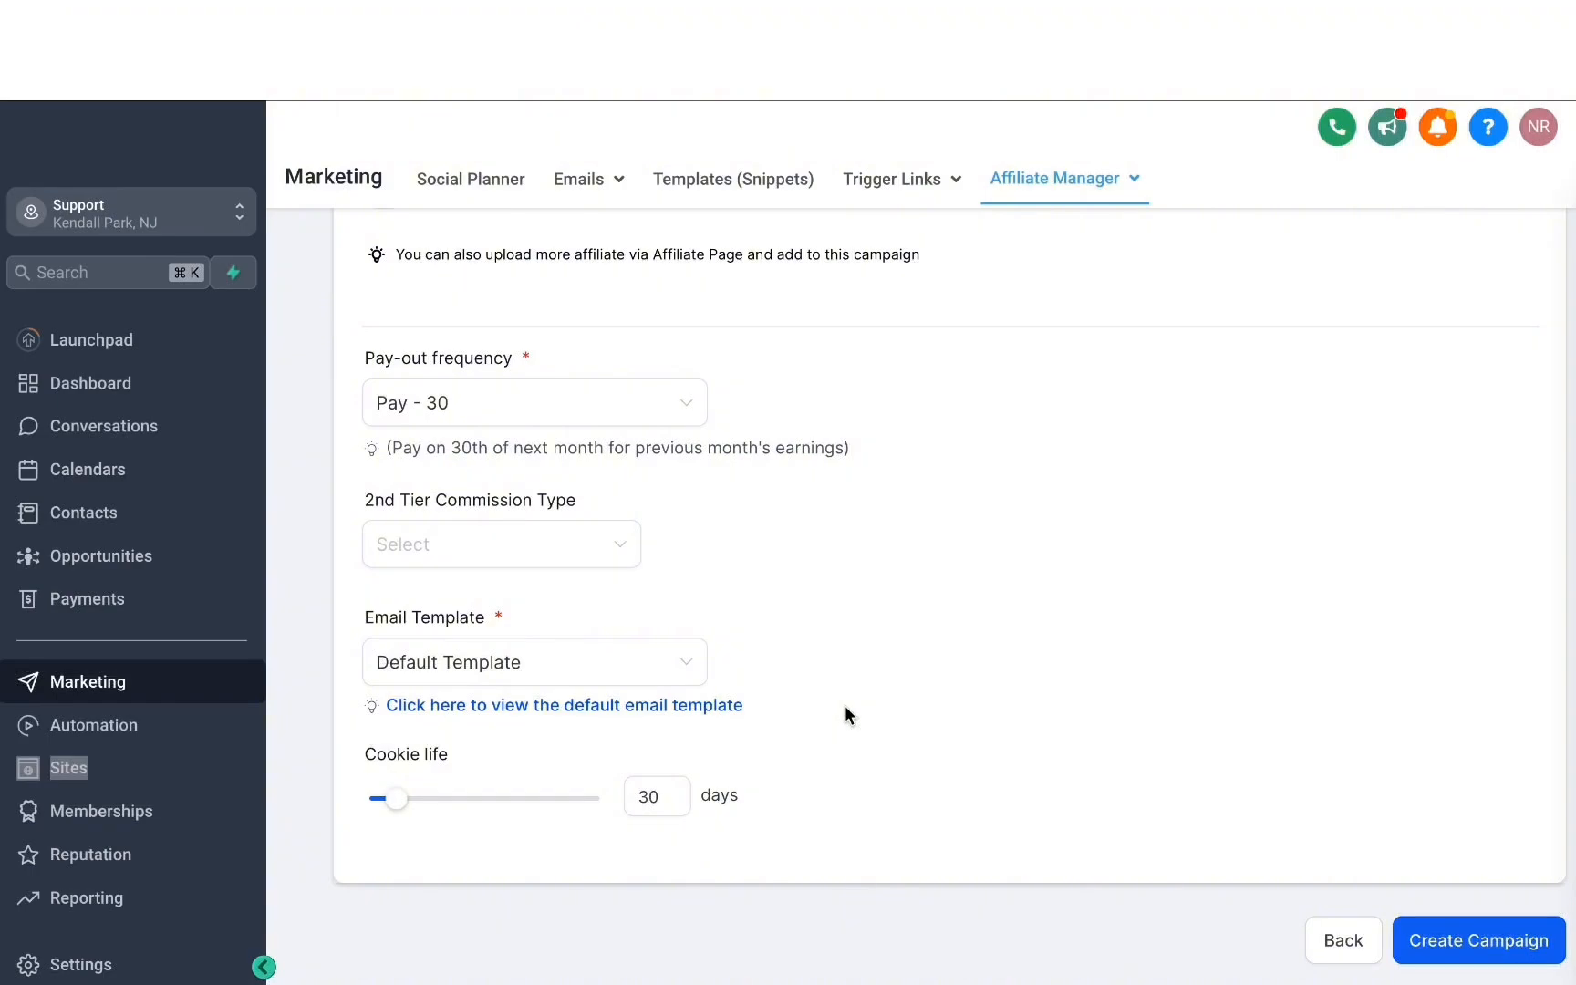
Step: Look over the affiliate campaign's settings and create the campaign
scroll(1019, 633, "up", 7)
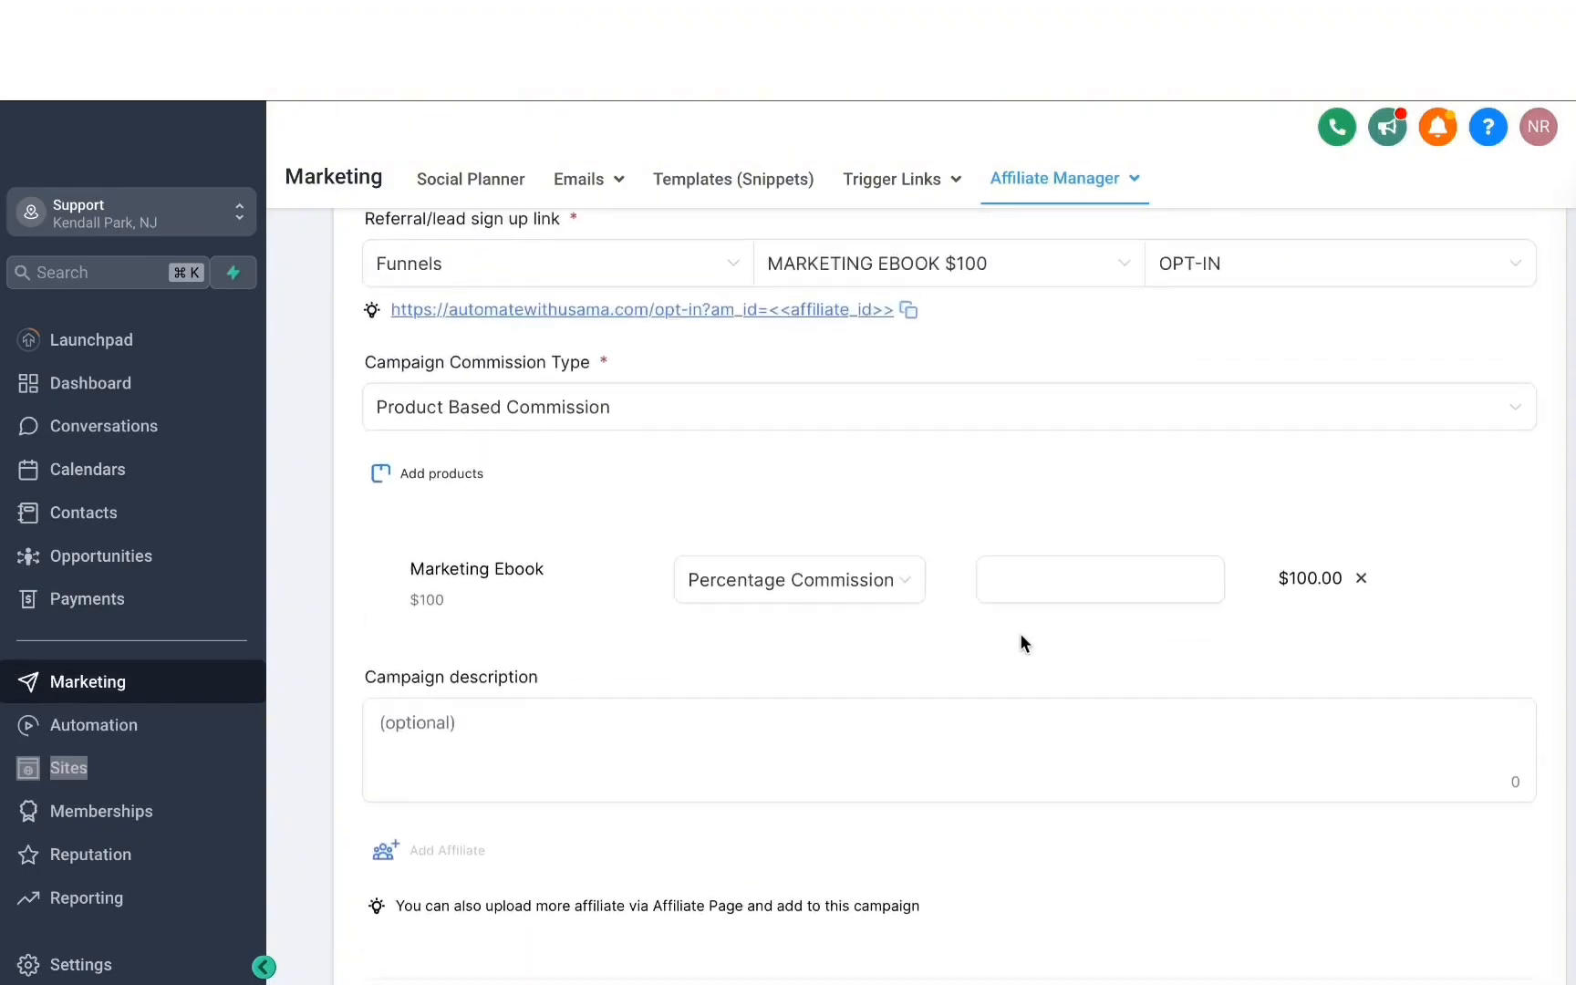
scroll(1020, 633, "down", 7)
double_click(1020, 633)
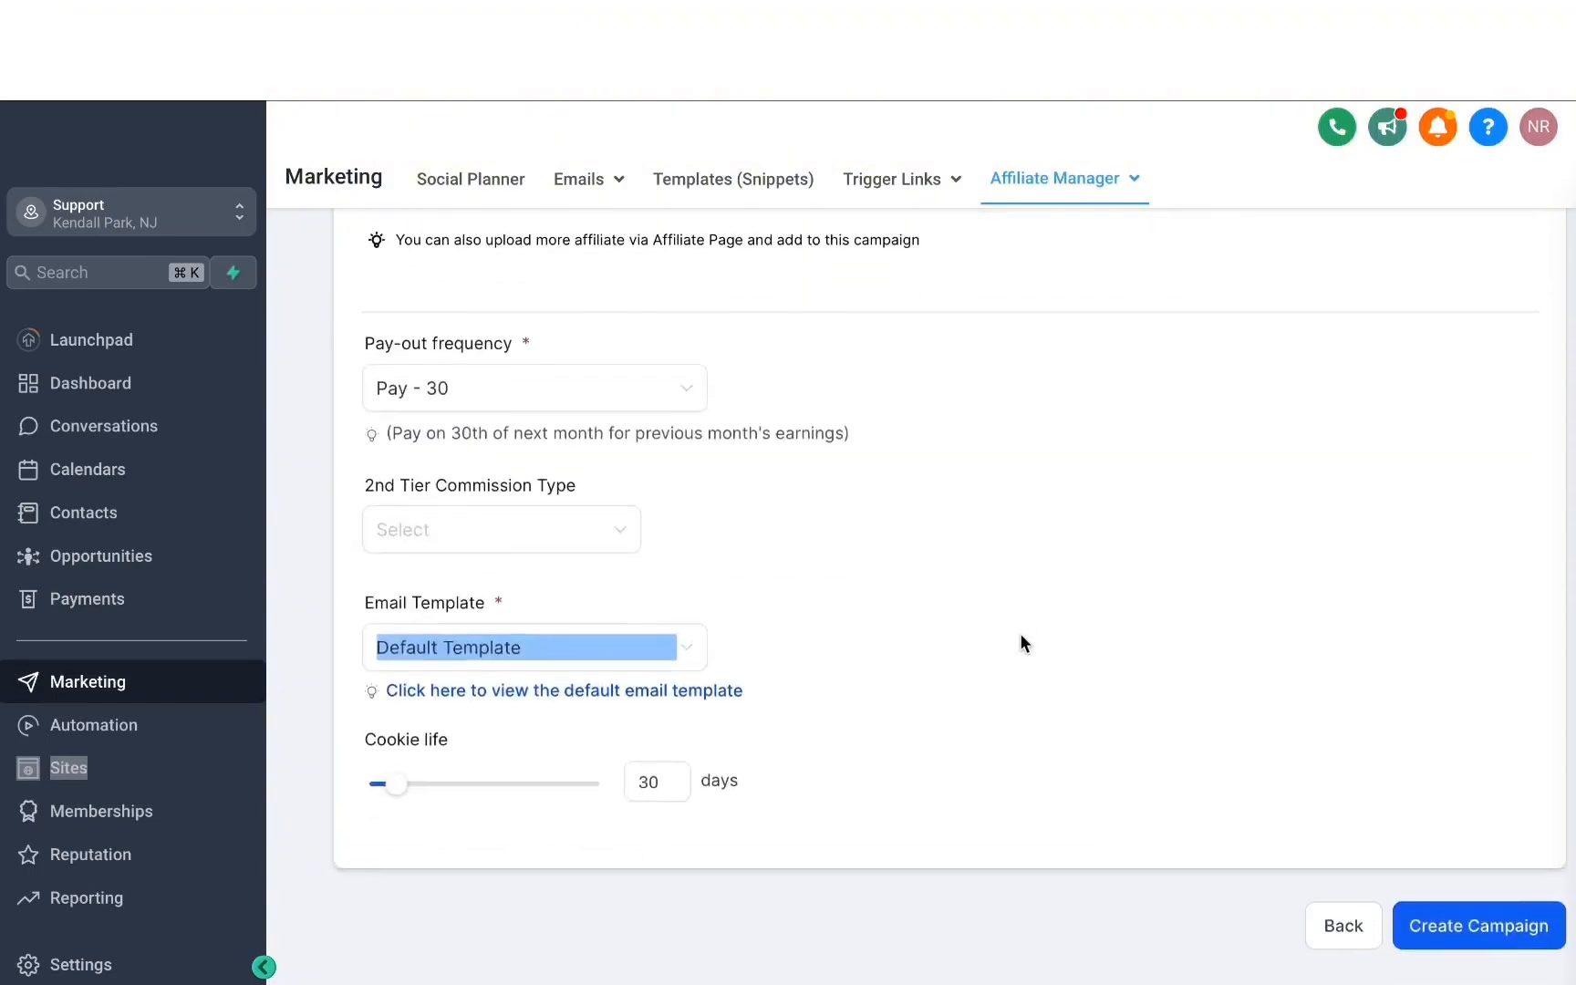
left_click(1449, 939)
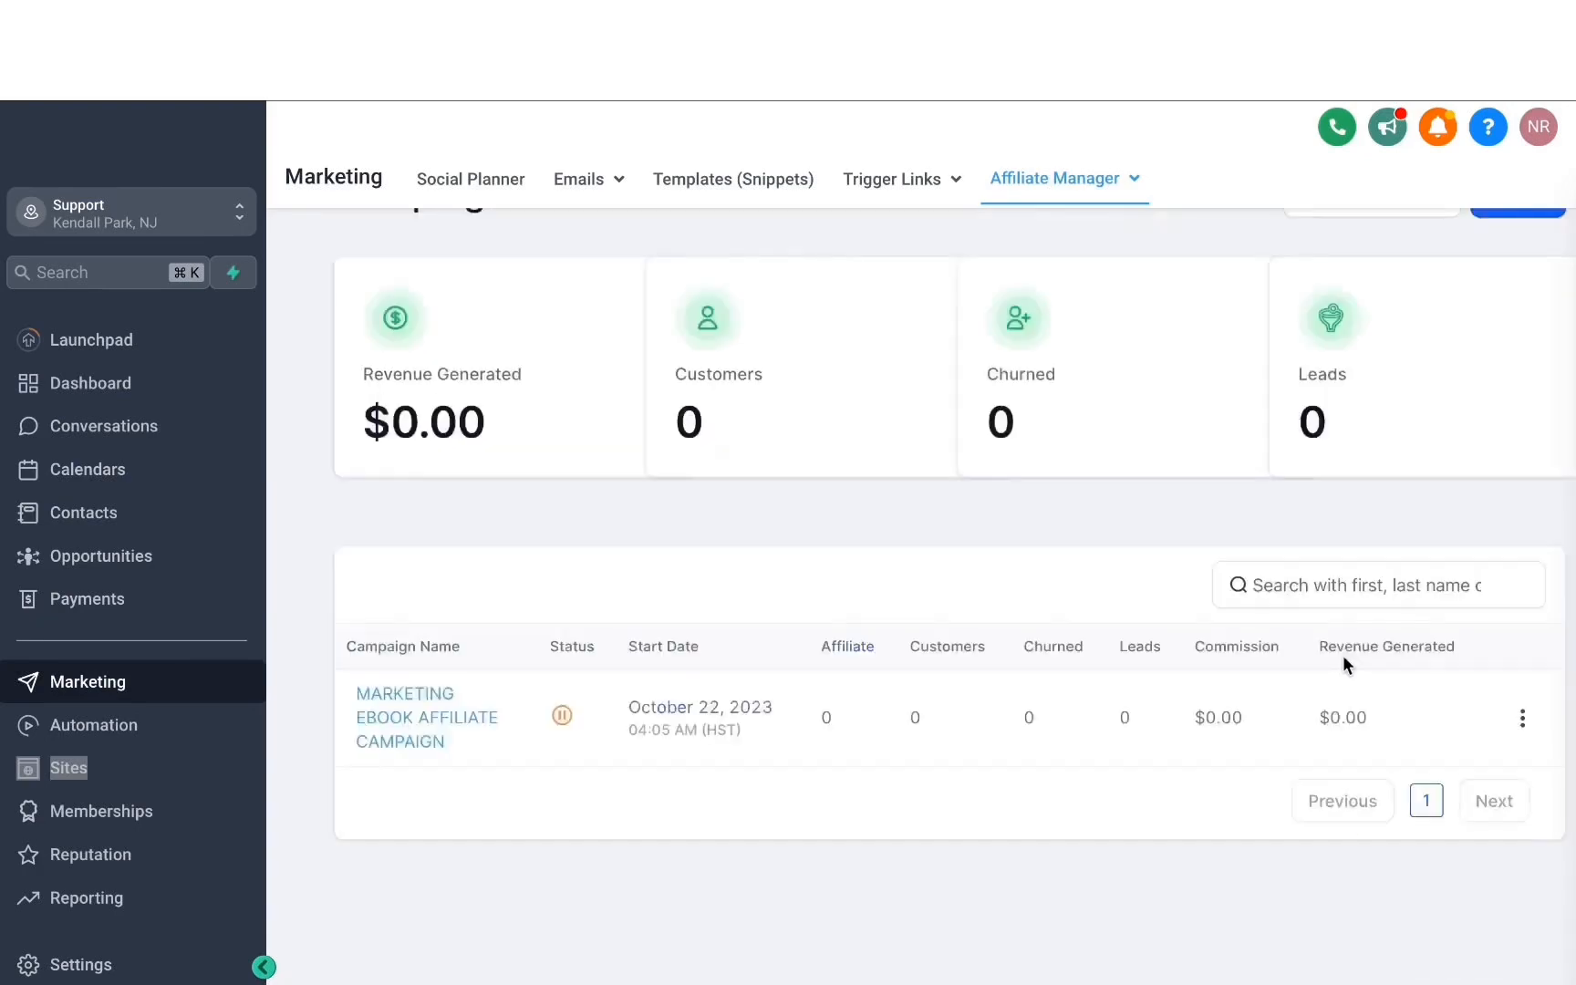
Step: Try to activate the MARKETING EBOOK AFFILIATE CAMPAIGN from the campaign list
scroll(1343, 657, "up", 2)
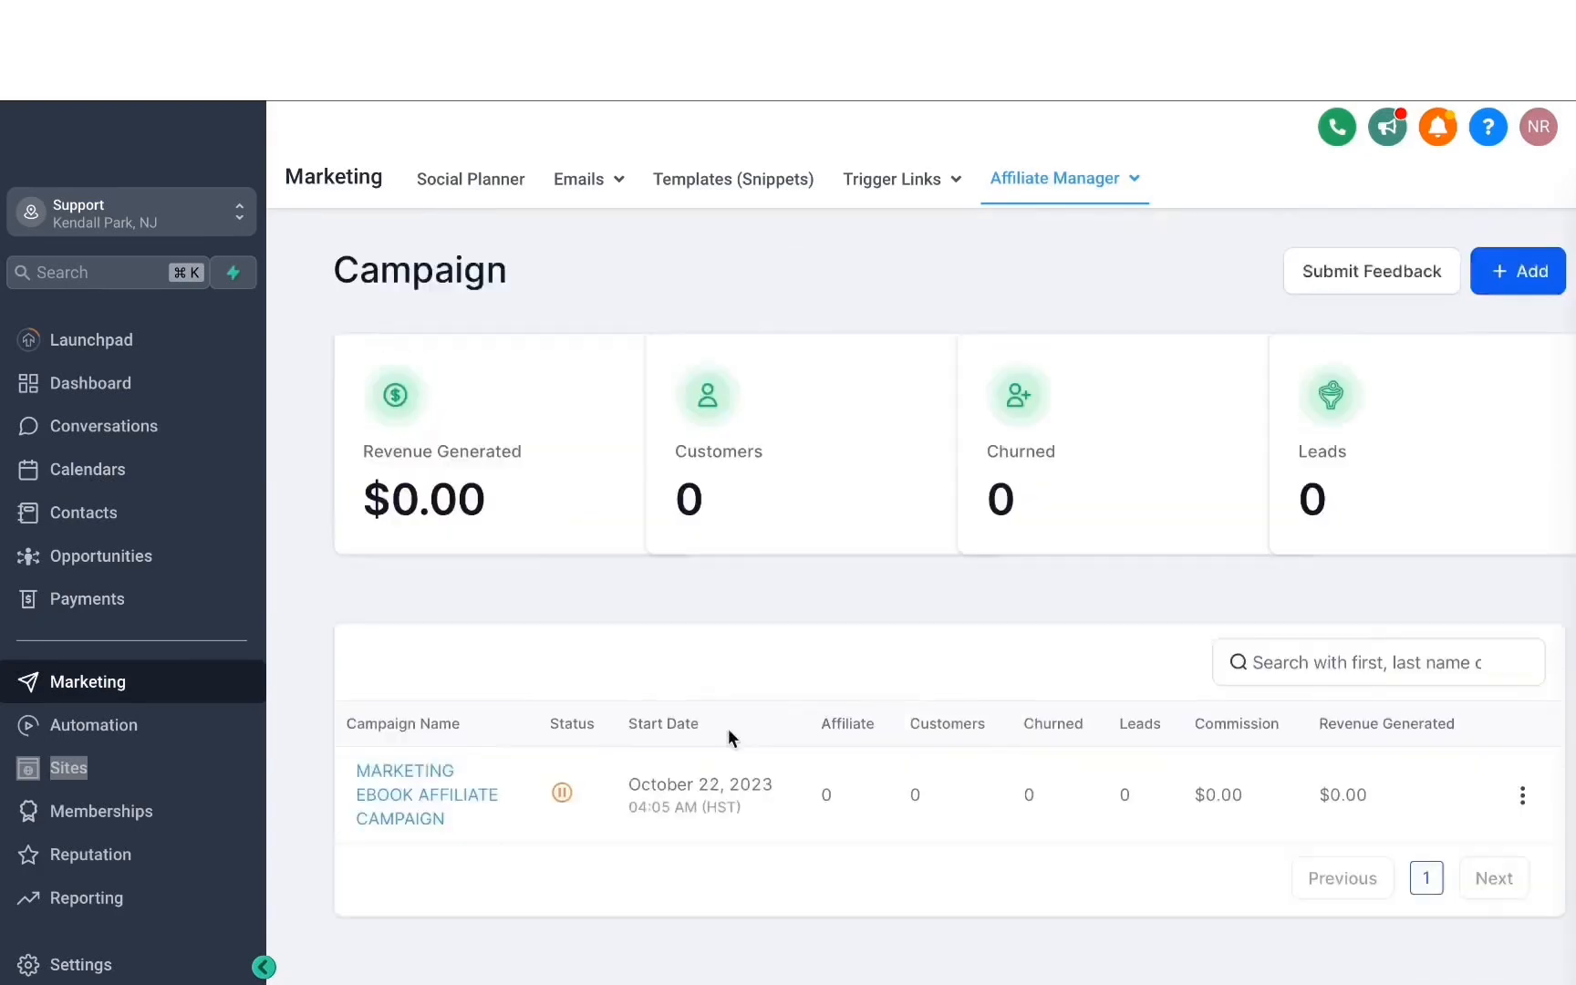
left_click(563, 793)
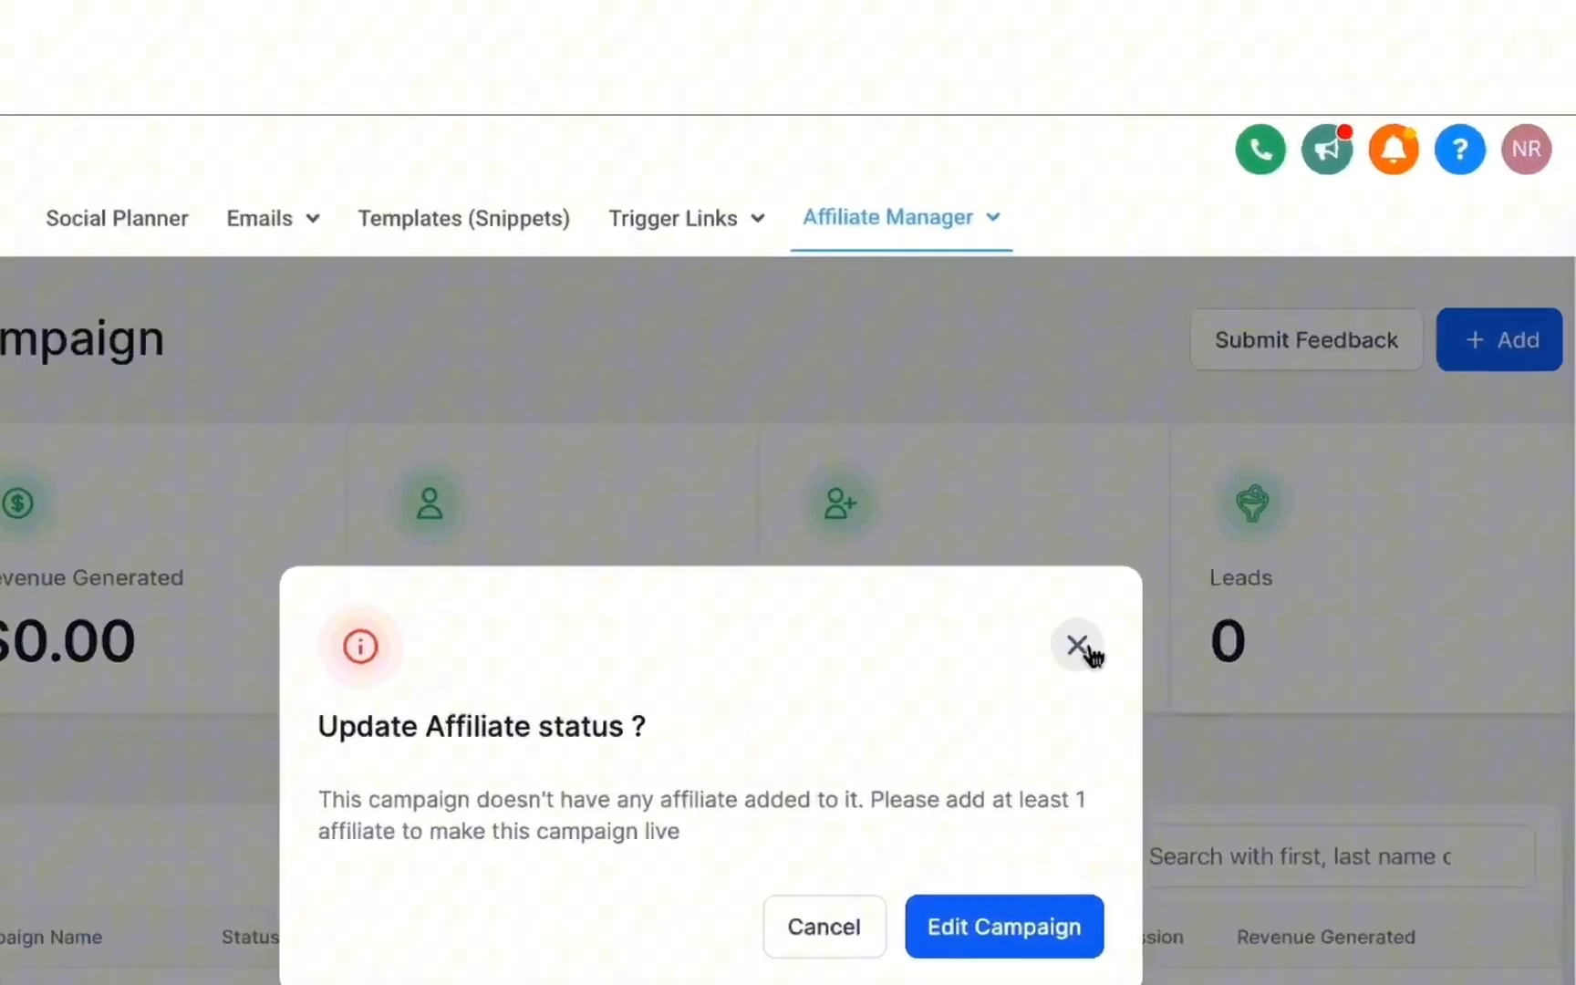
left_click(1078, 646)
Step: Import three contacts as new affiliates: the first and third on the first page and the second on the next page
left_click(960, 219)
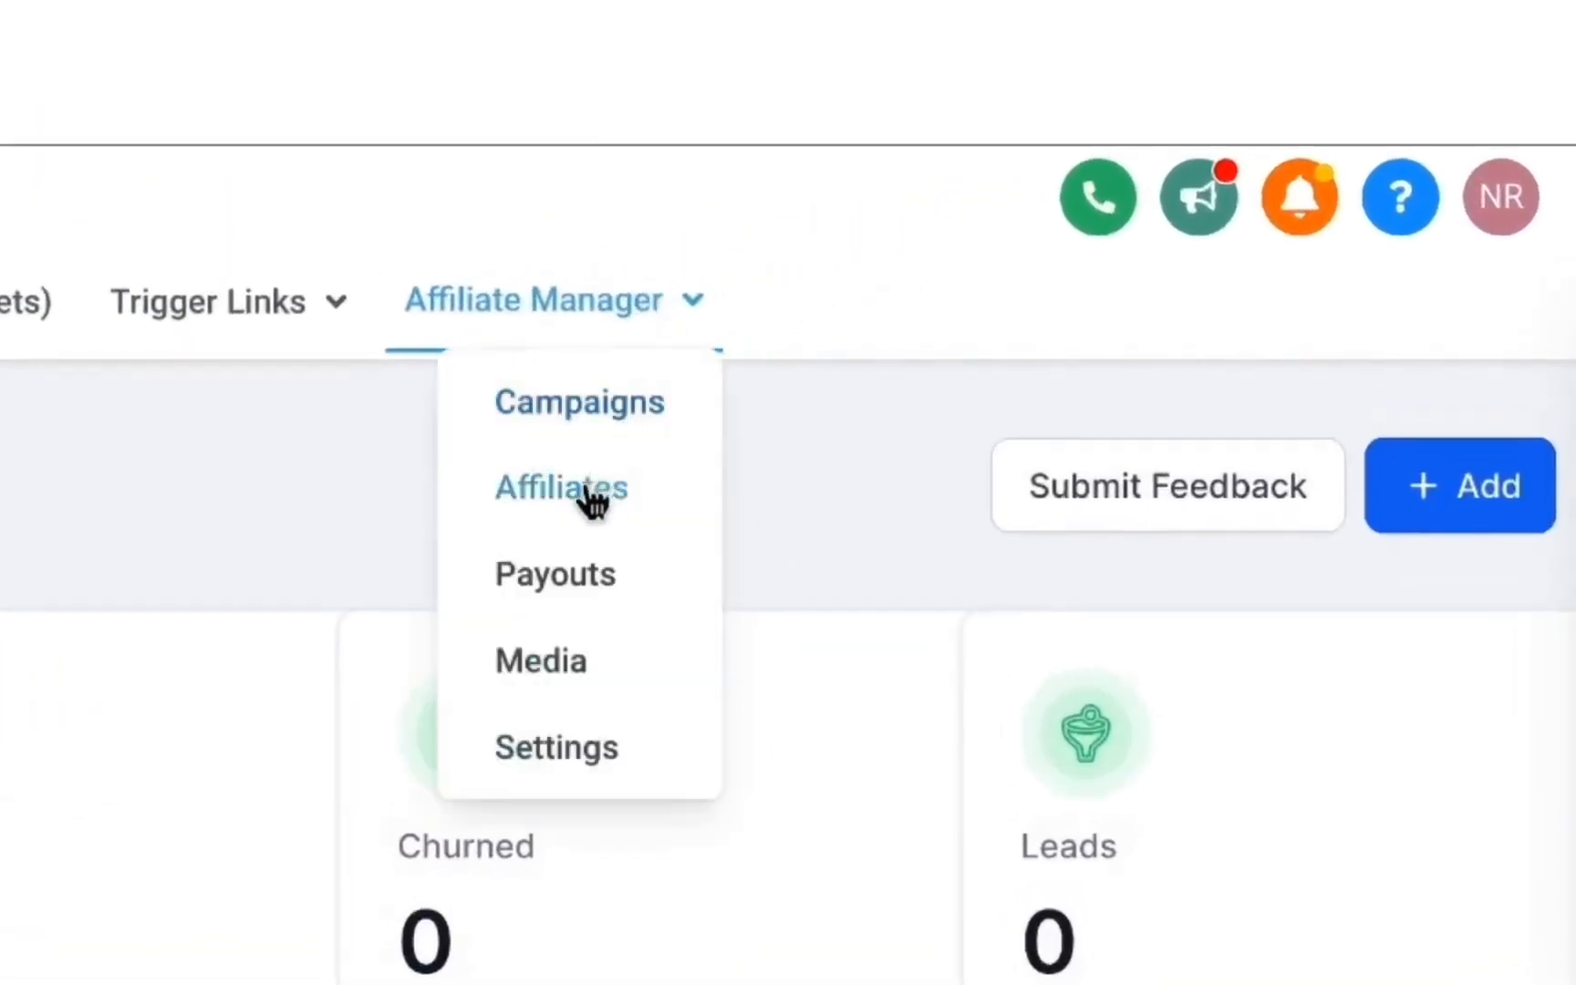
left_click(595, 483)
left_click(1446, 511)
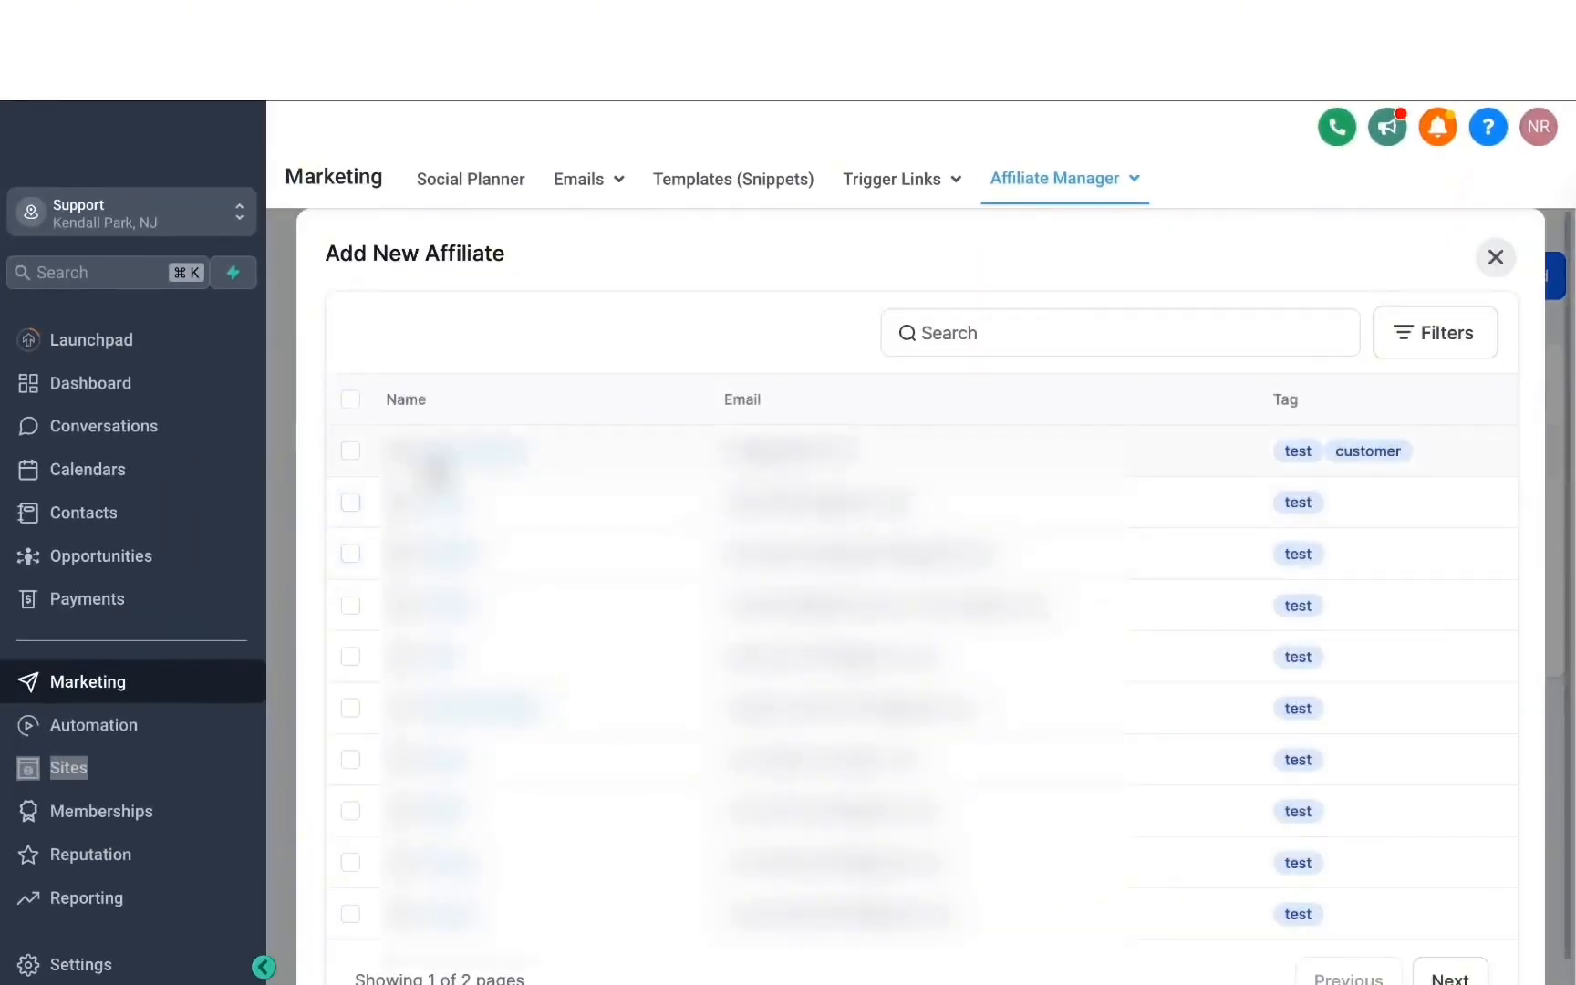
left_click(349, 452)
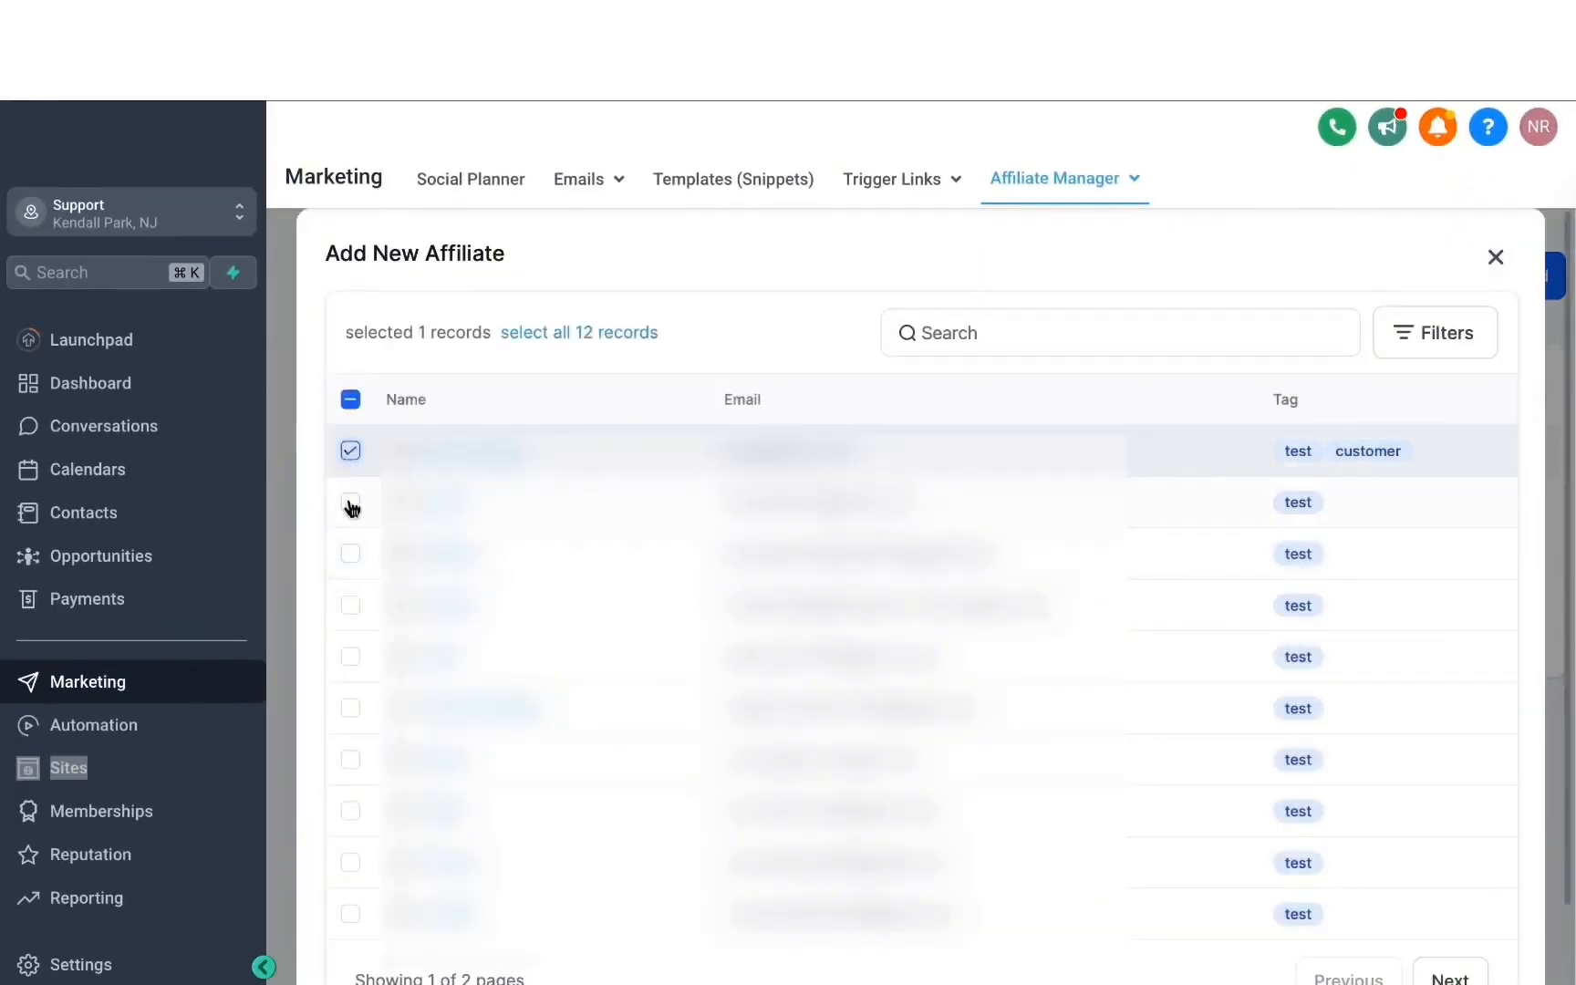
left_click(351, 554)
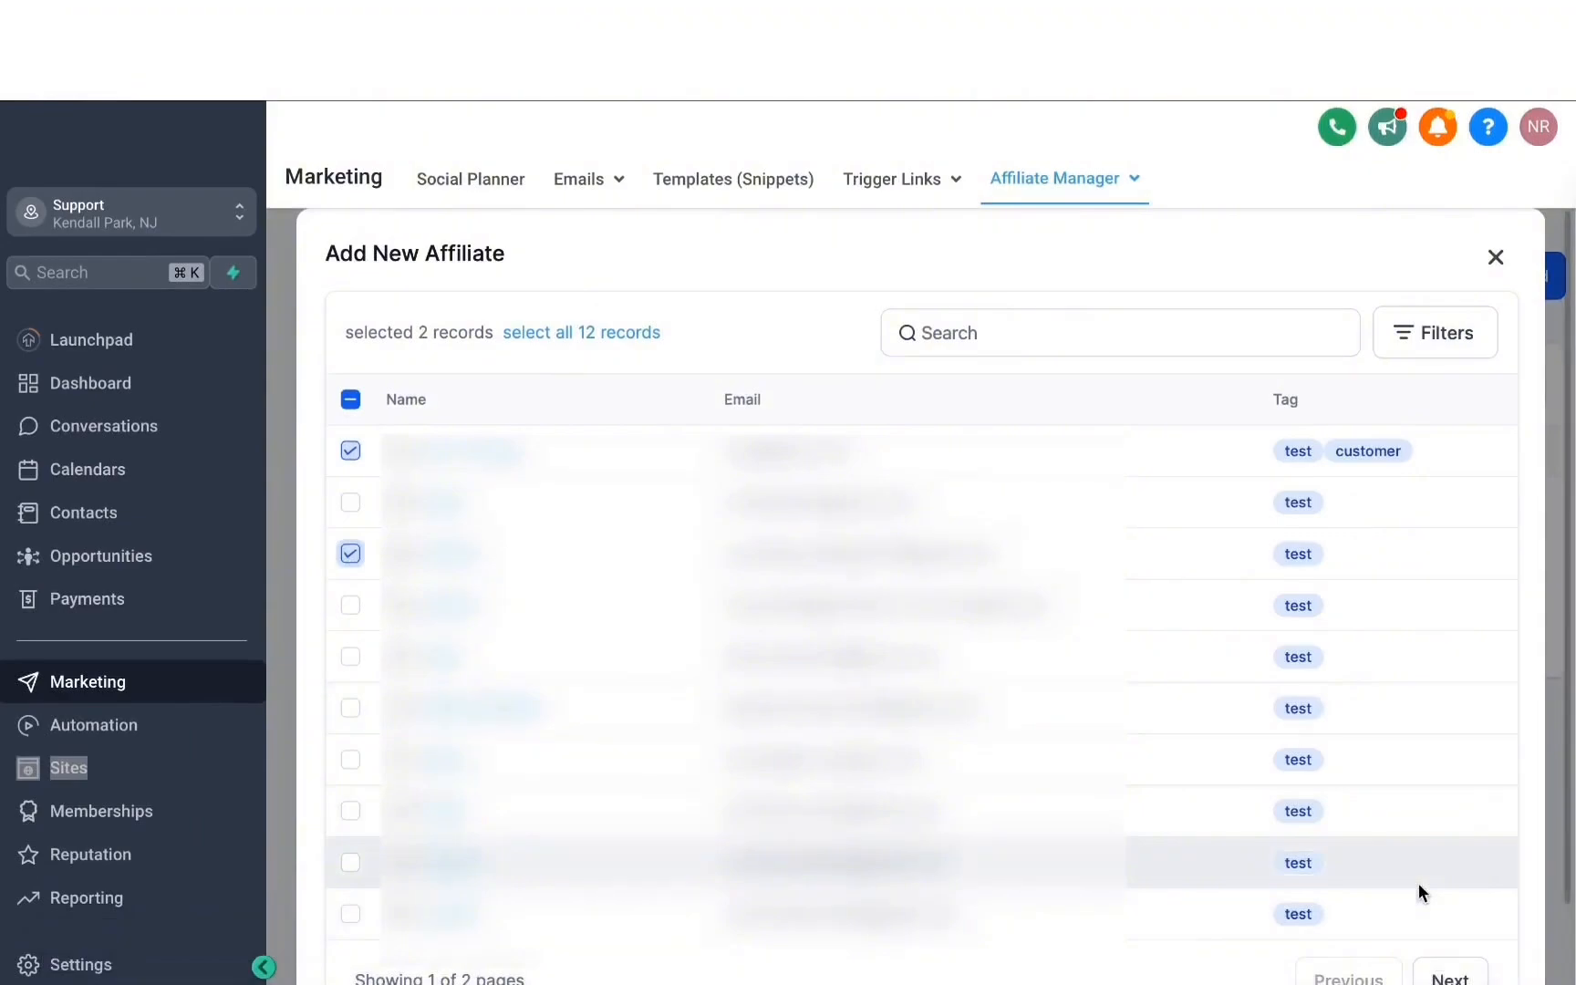
scroll(1418, 892, "down", 1)
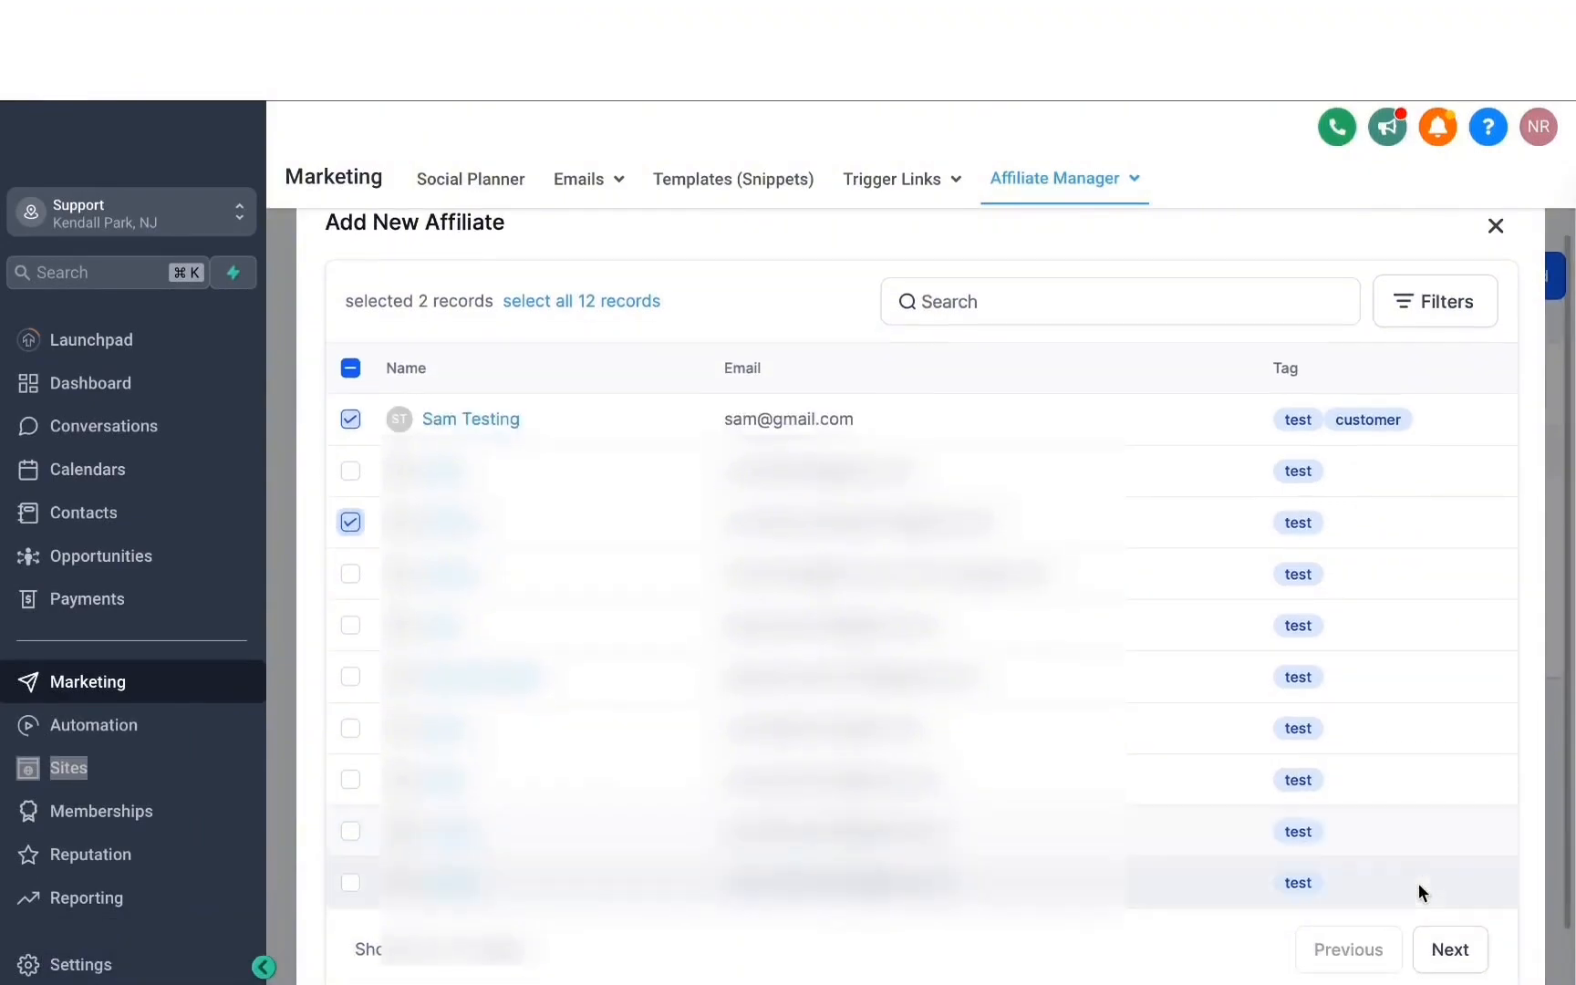
left_click(1453, 949)
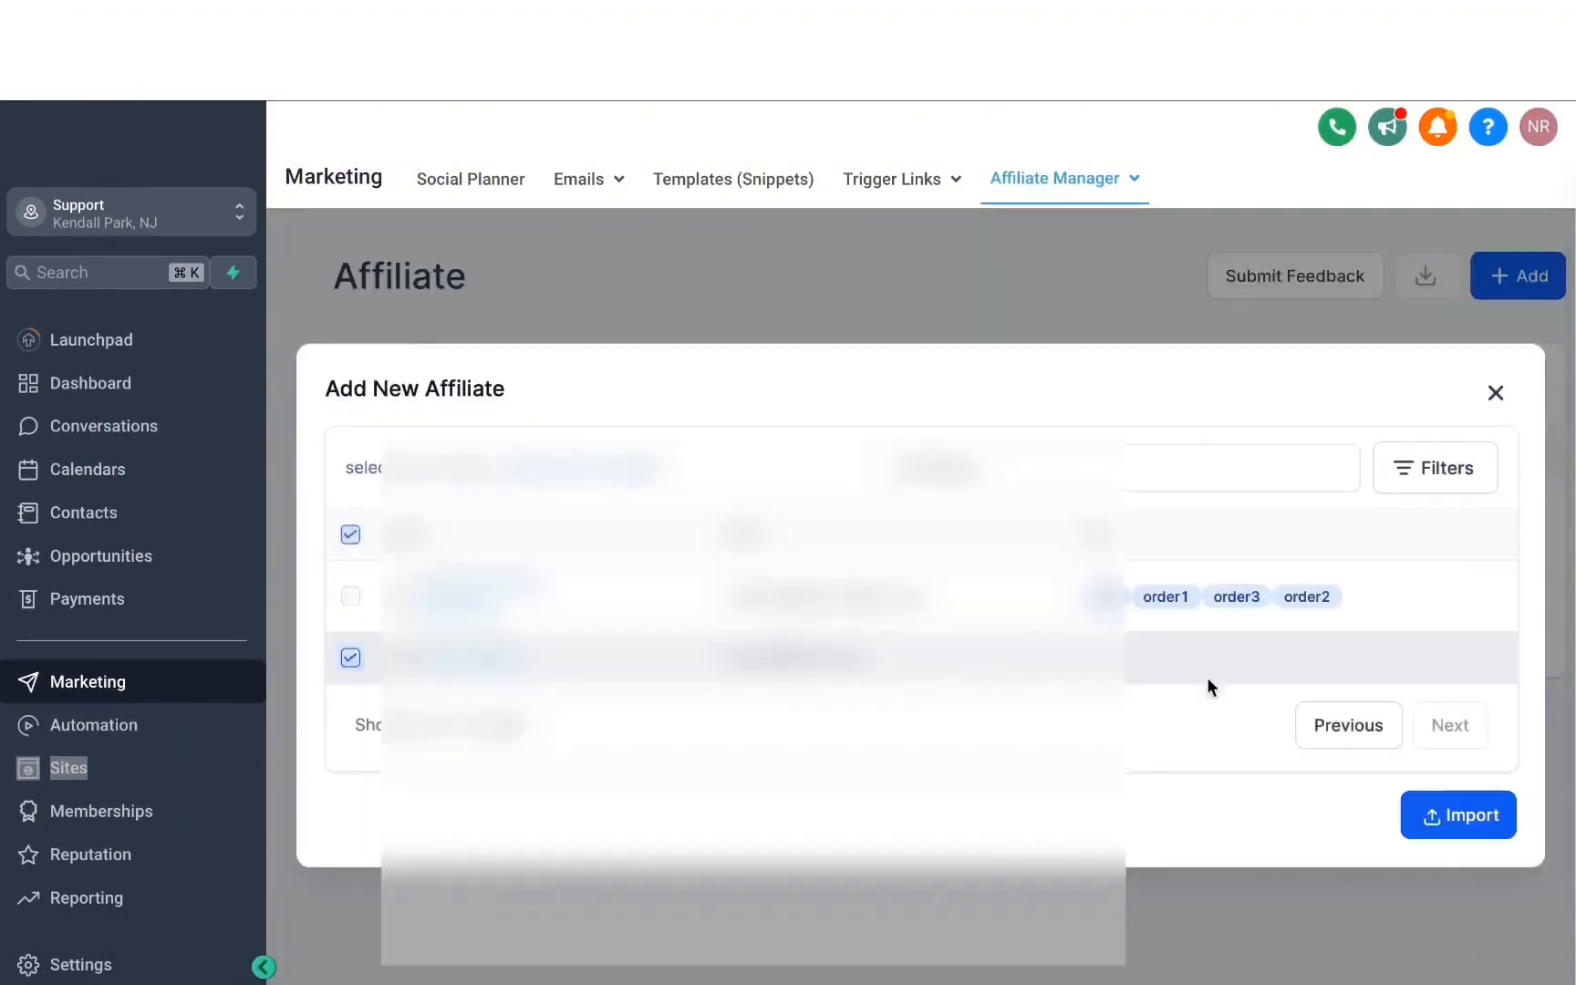
left_click(1470, 817)
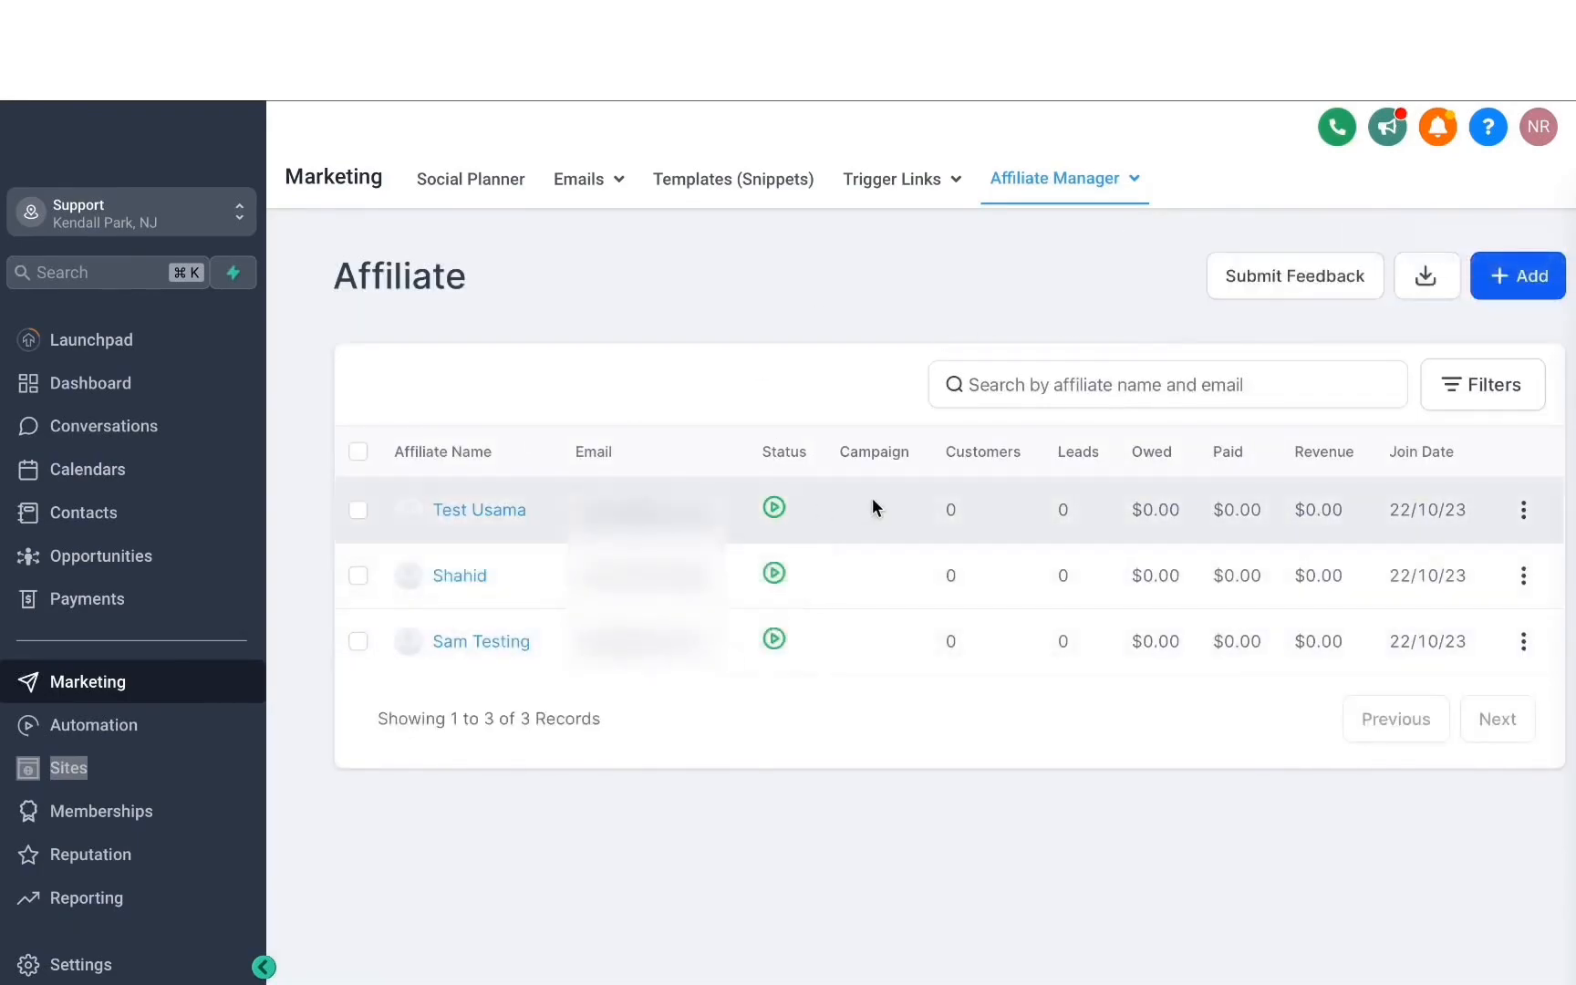
Step: Return to the affiliate campaigns and open the MARKETING EBOOK AFFILIATE CAMPAIGN for editing through its status change
mouse_move(1051, 193)
left_click(1067, 228)
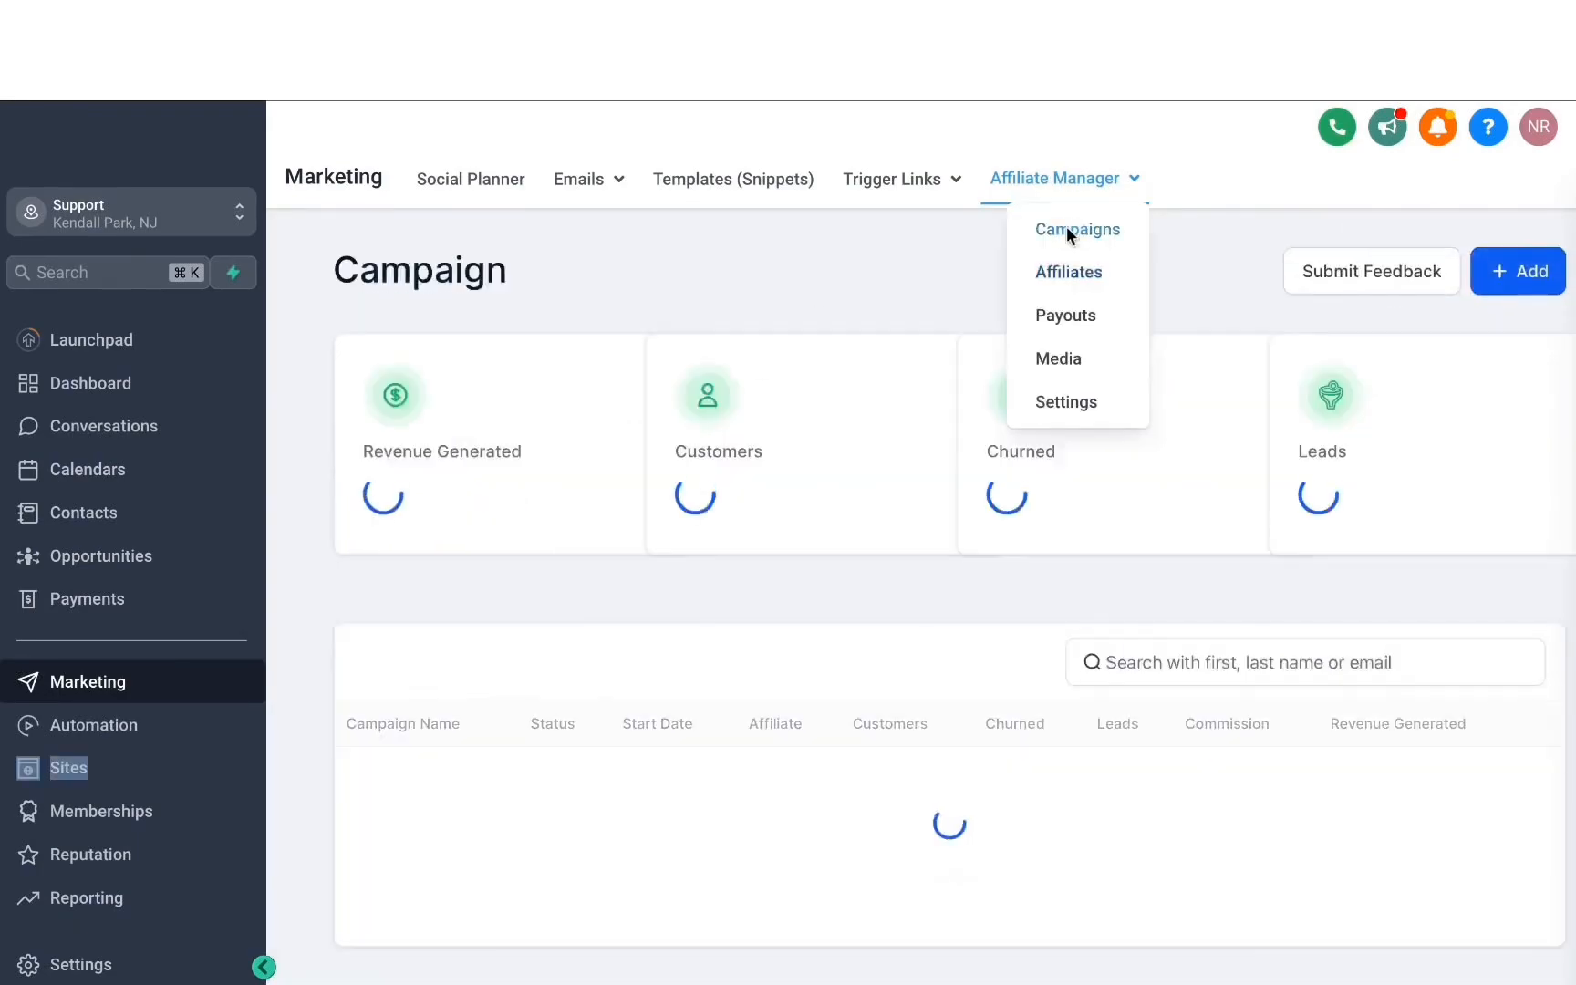
scroll(903, 527, "down", 1)
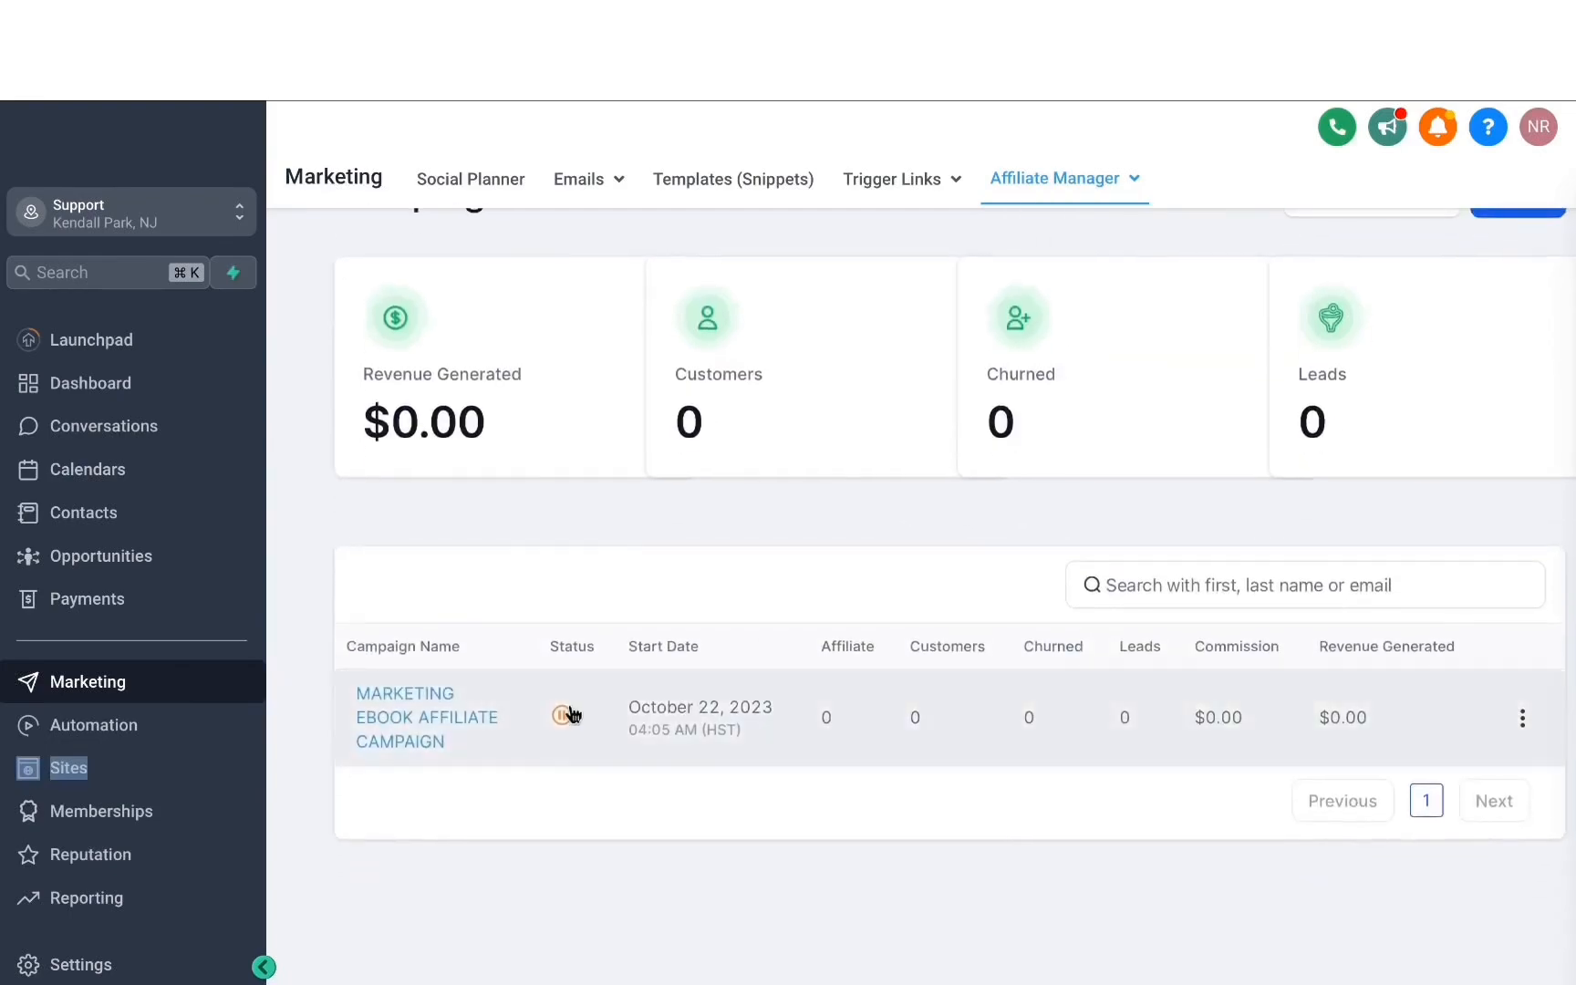
left_click(562, 717)
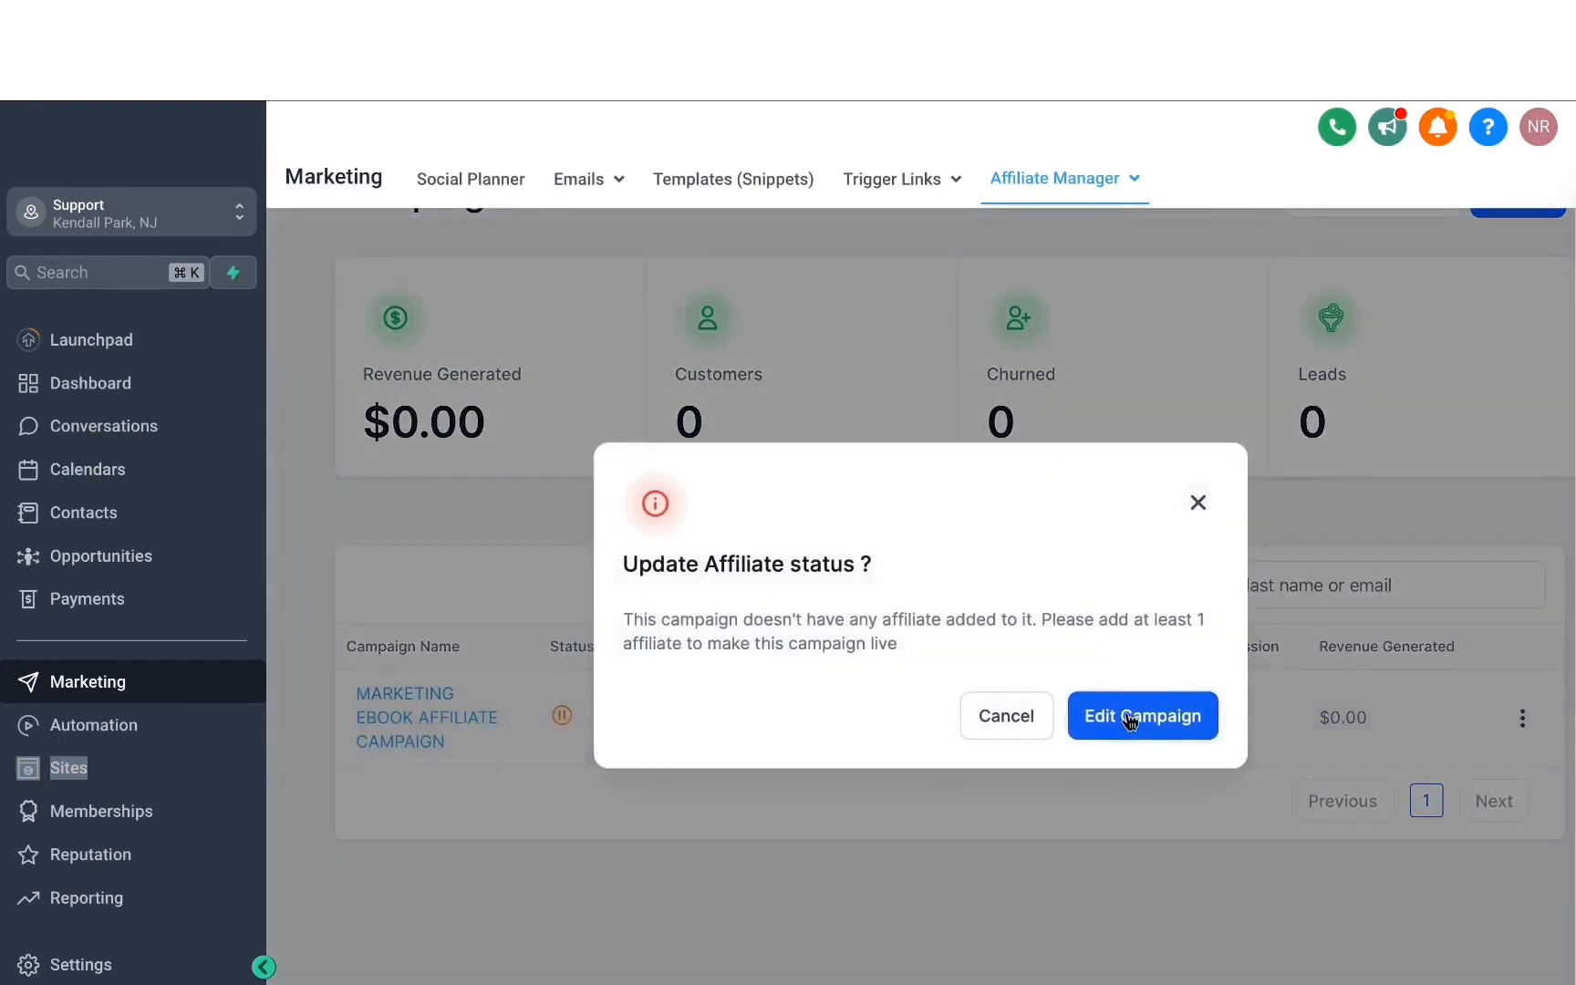
left_click(1130, 718)
scroll(711, 629, "down", 3)
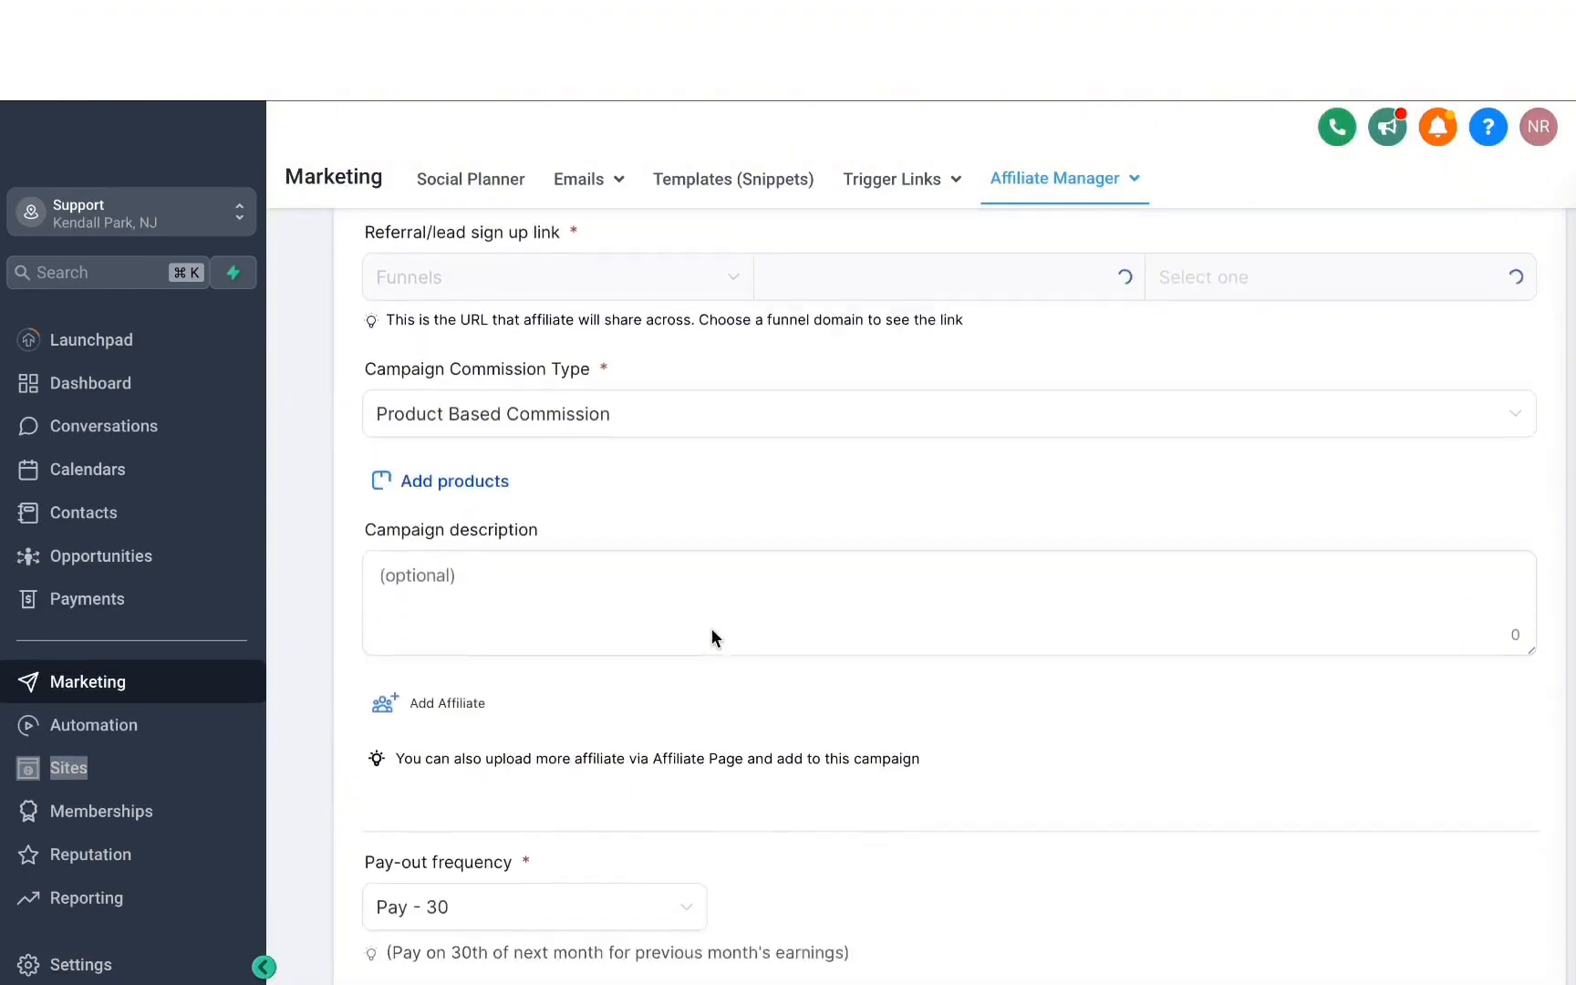
Step: Add the first and third listed affiliates to the campaign
left_click(453, 658)
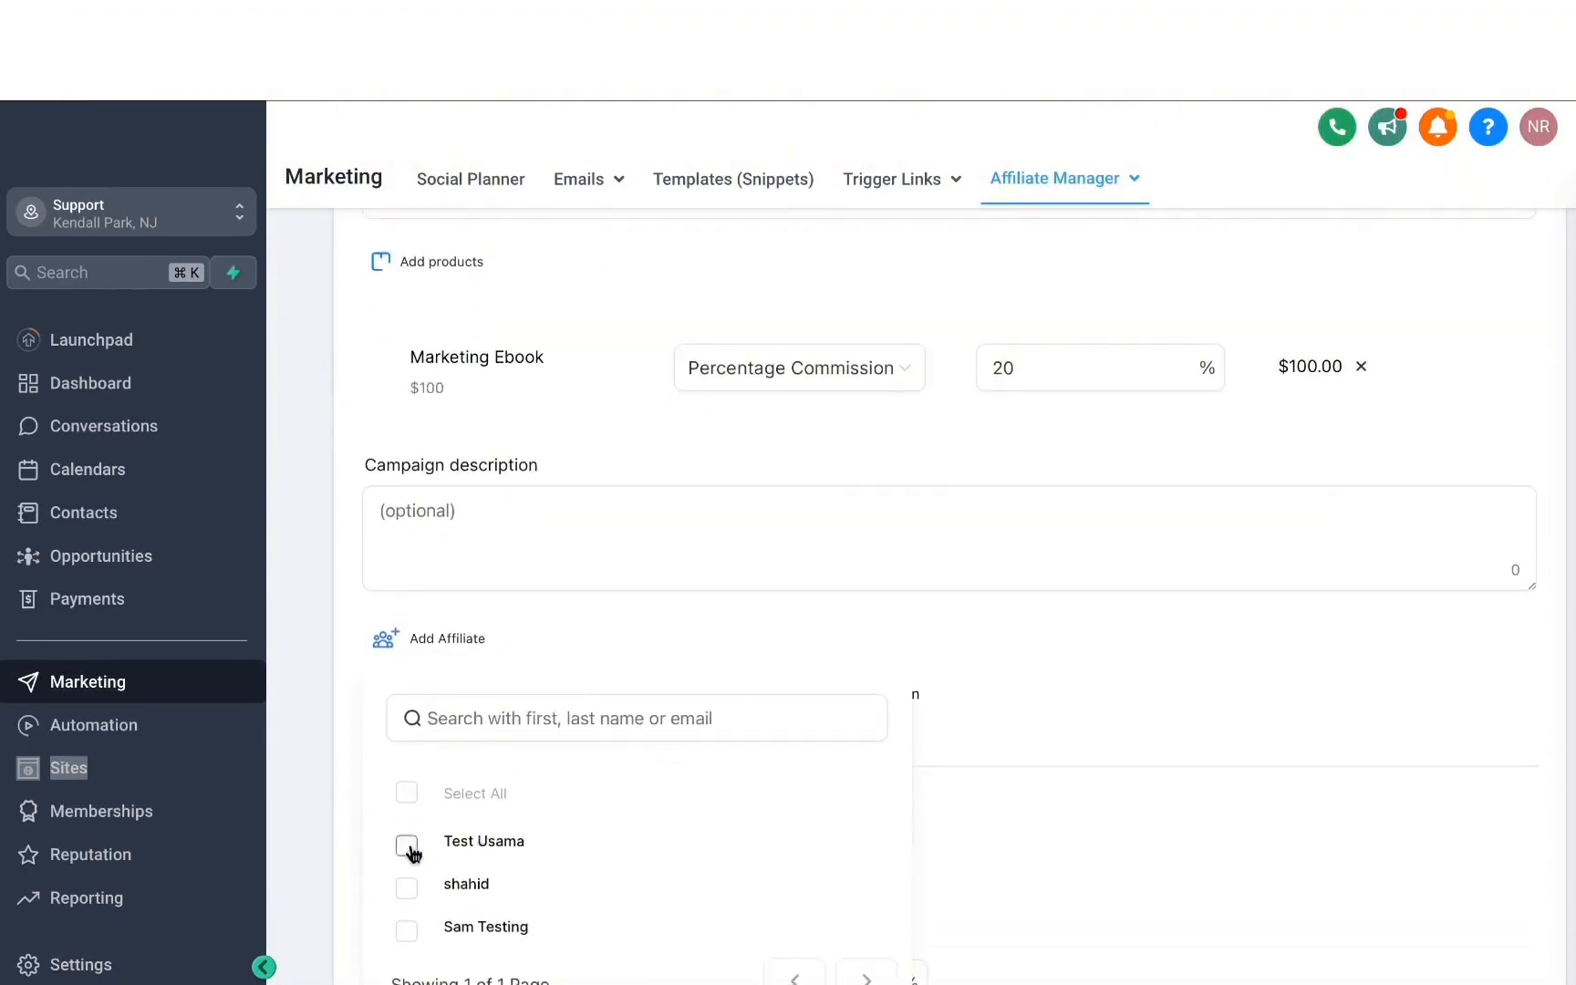
left_click(410, 844)
scroll(447, 894, "down", 2)
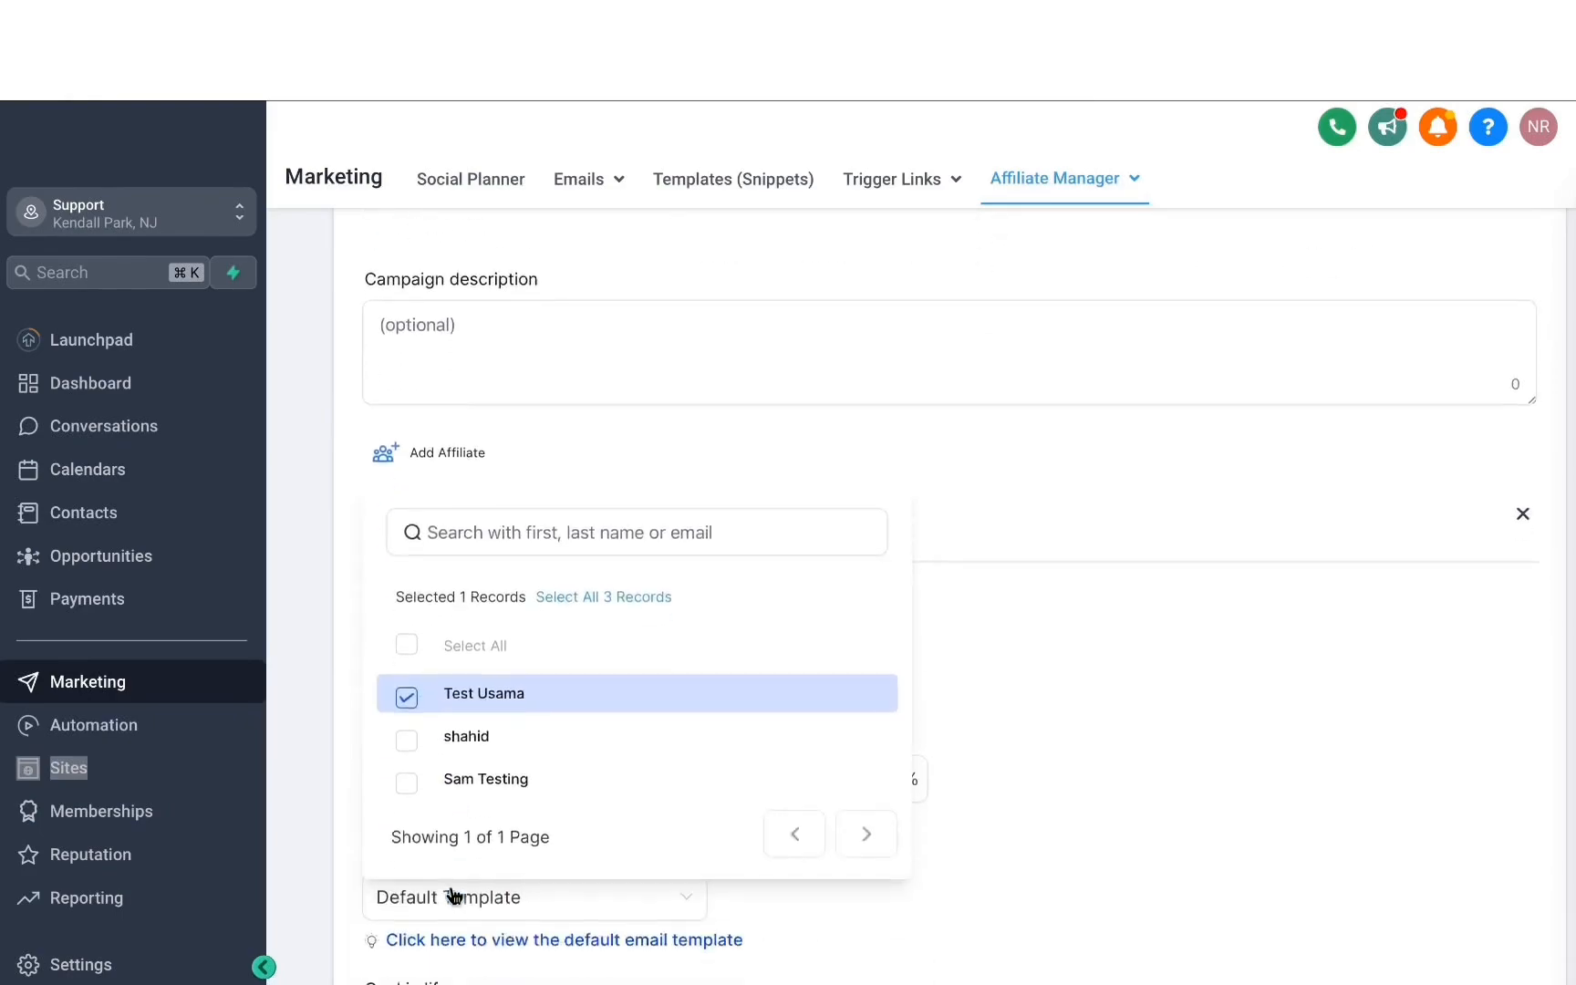
left_click(409, 790)
left_click(1036, 743)
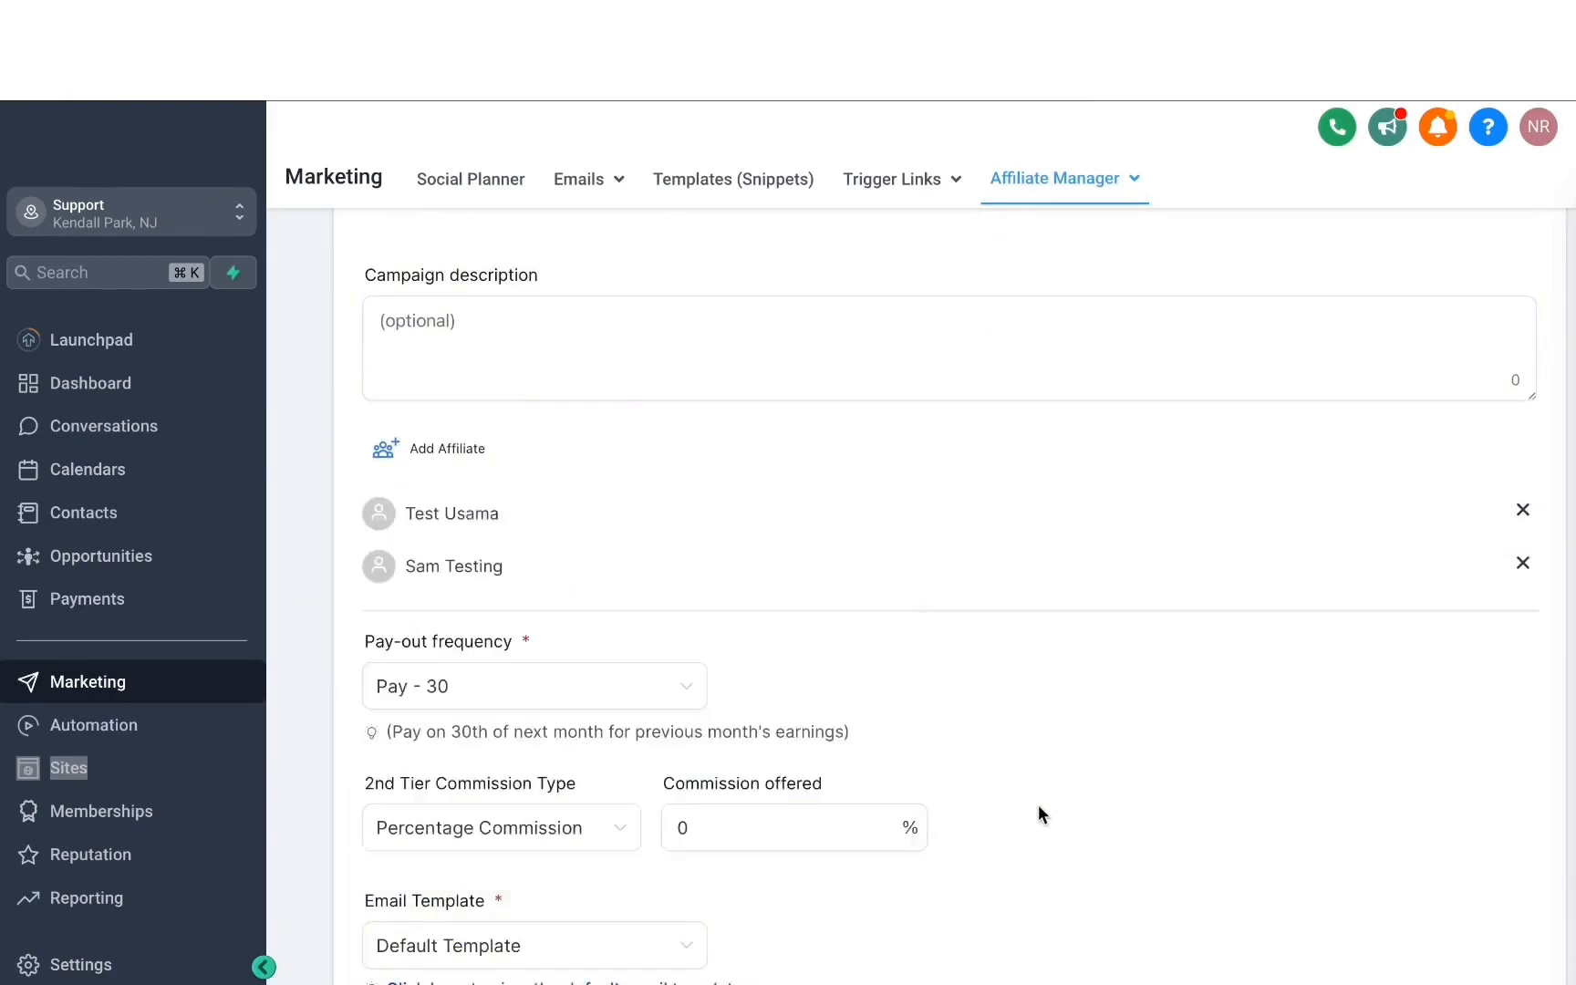
Step: Save the updated campaign and change its status to Active
scroll(1039, 804, "down", 4)
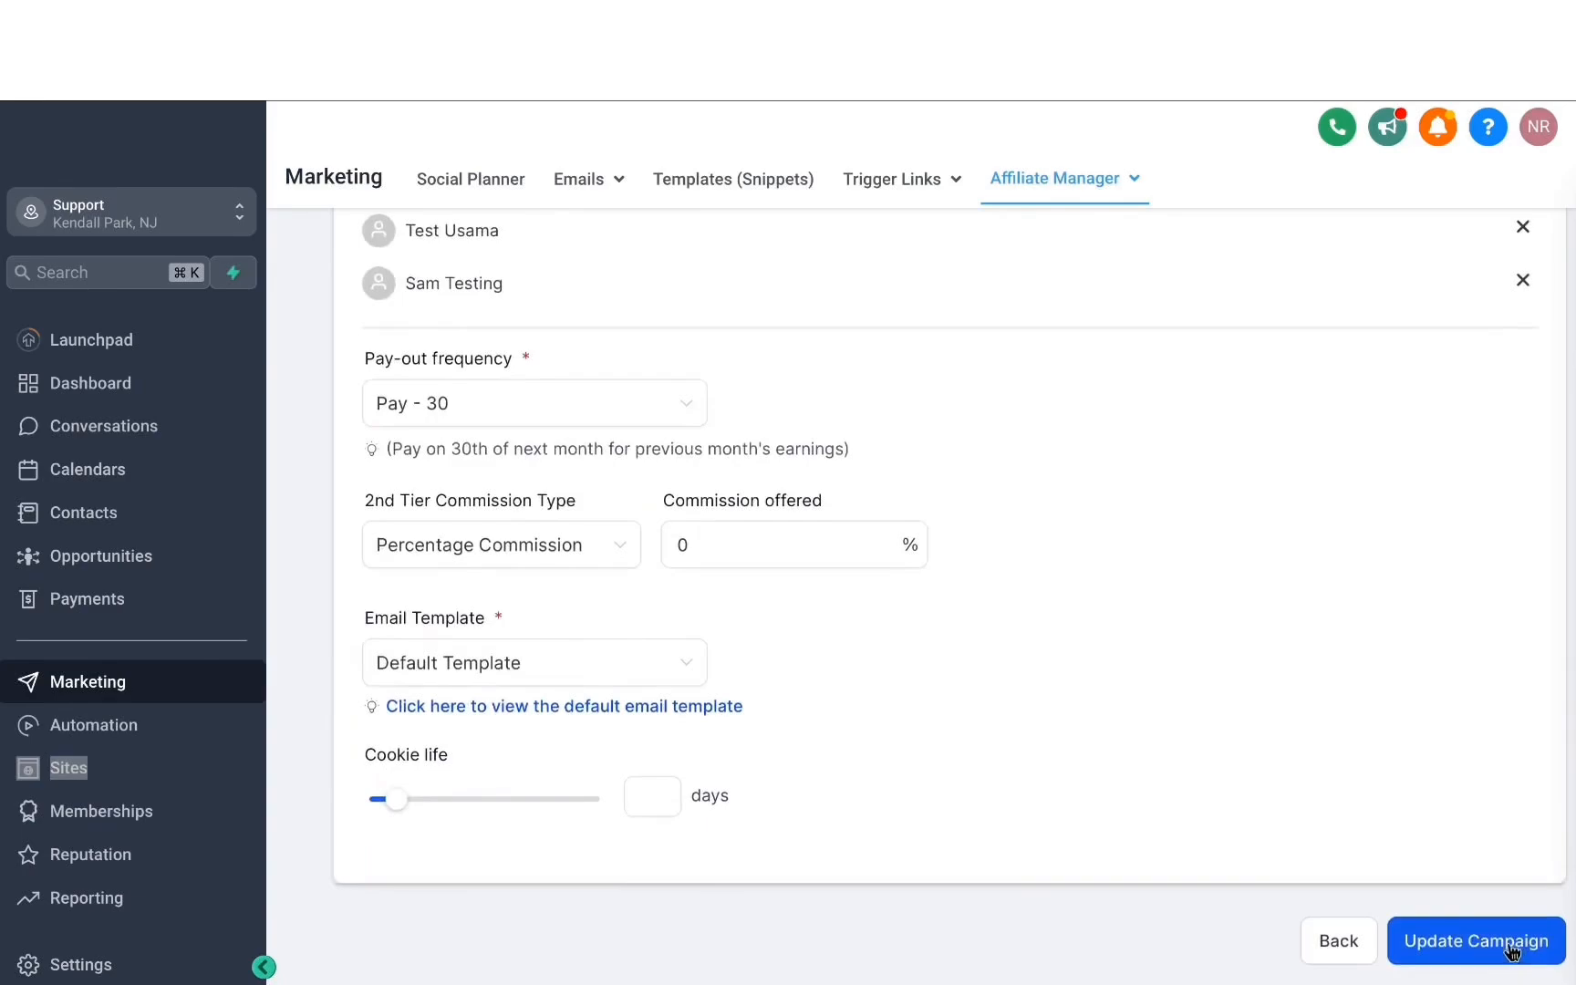
left_click(1510, 945)
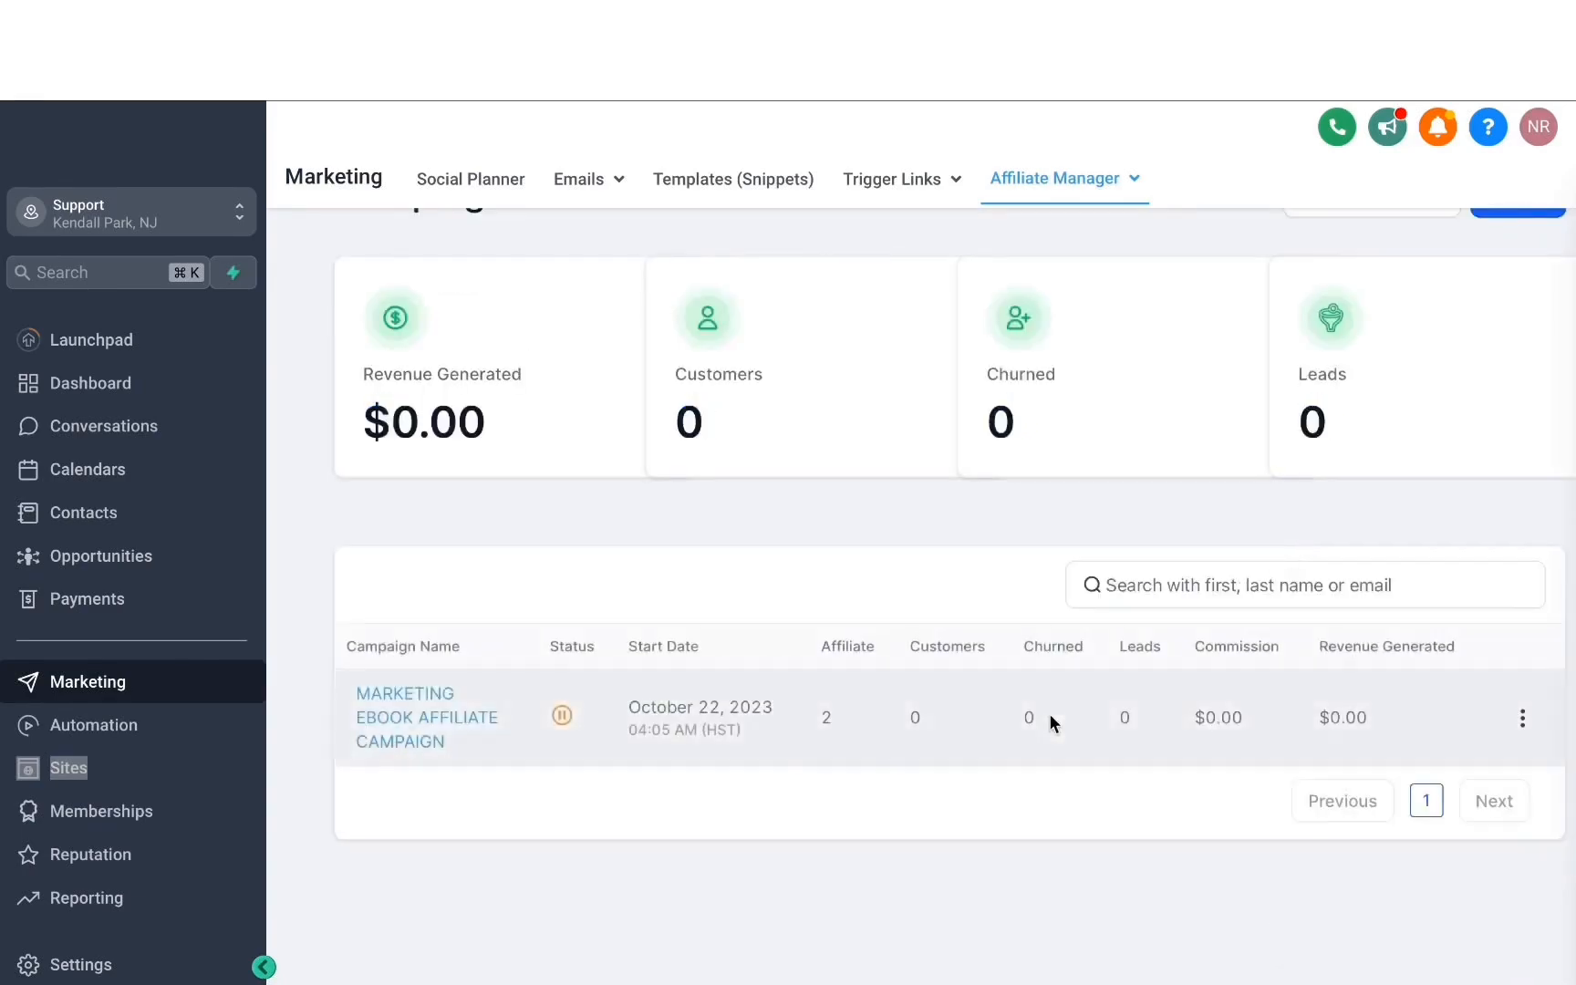
left_click(563, 716)
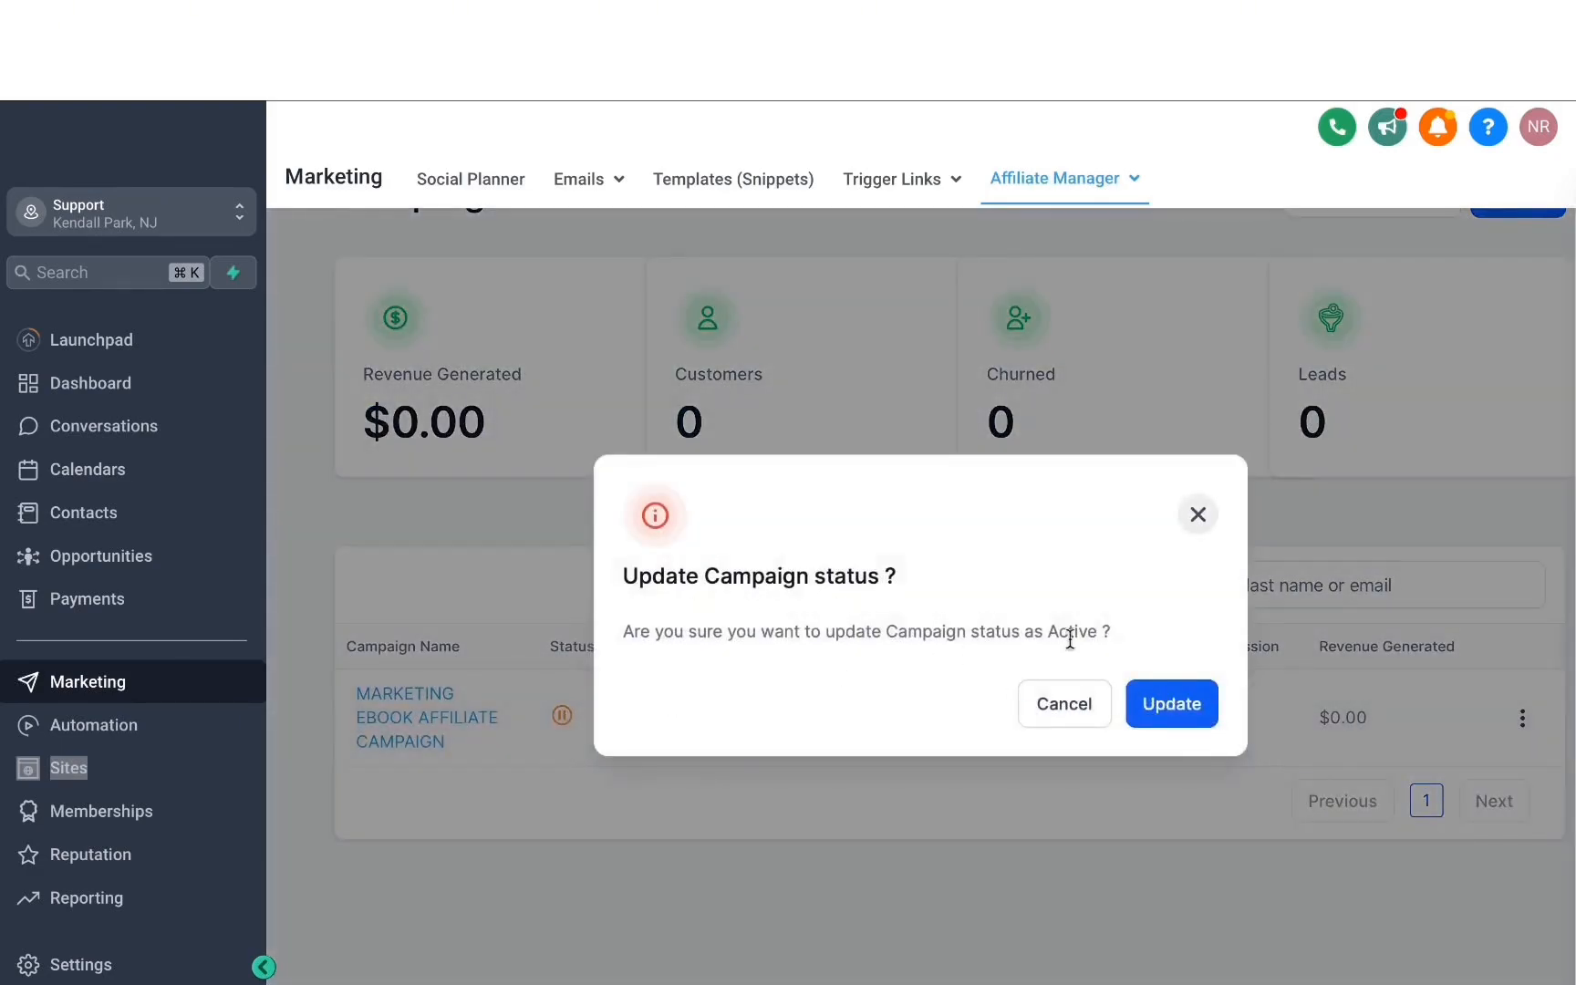
left_click(1180, 704)
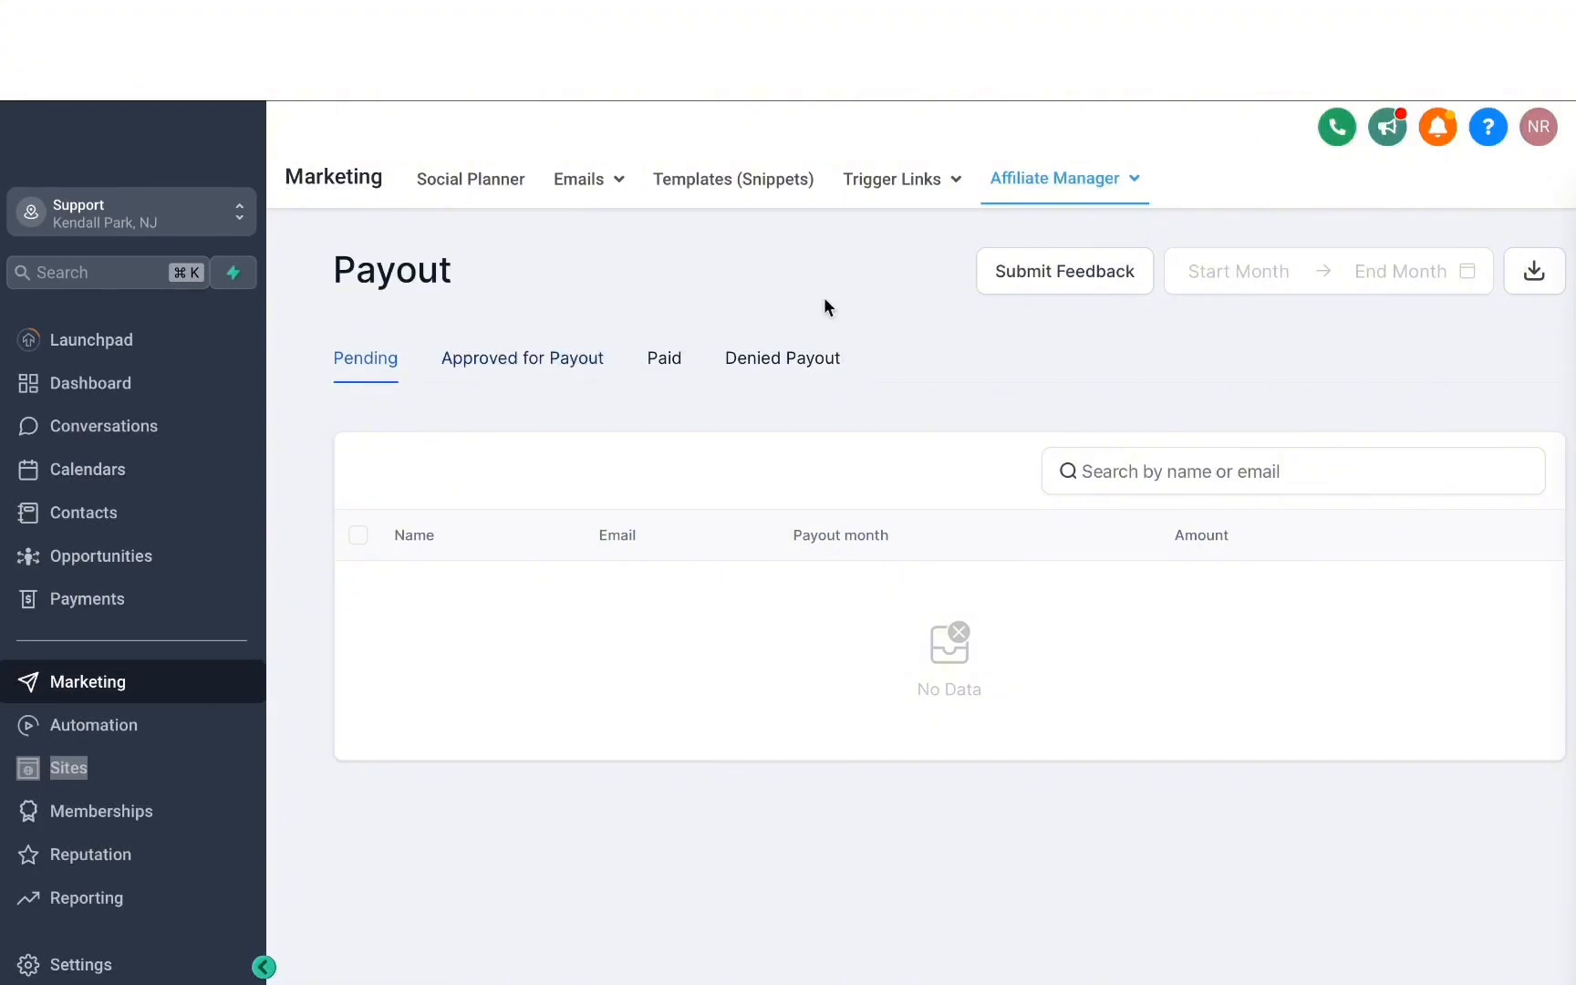
Step: Go to the affiliate Media page, start adding a file and choose Capture.PNG from the media library
left_click(1059, 356)
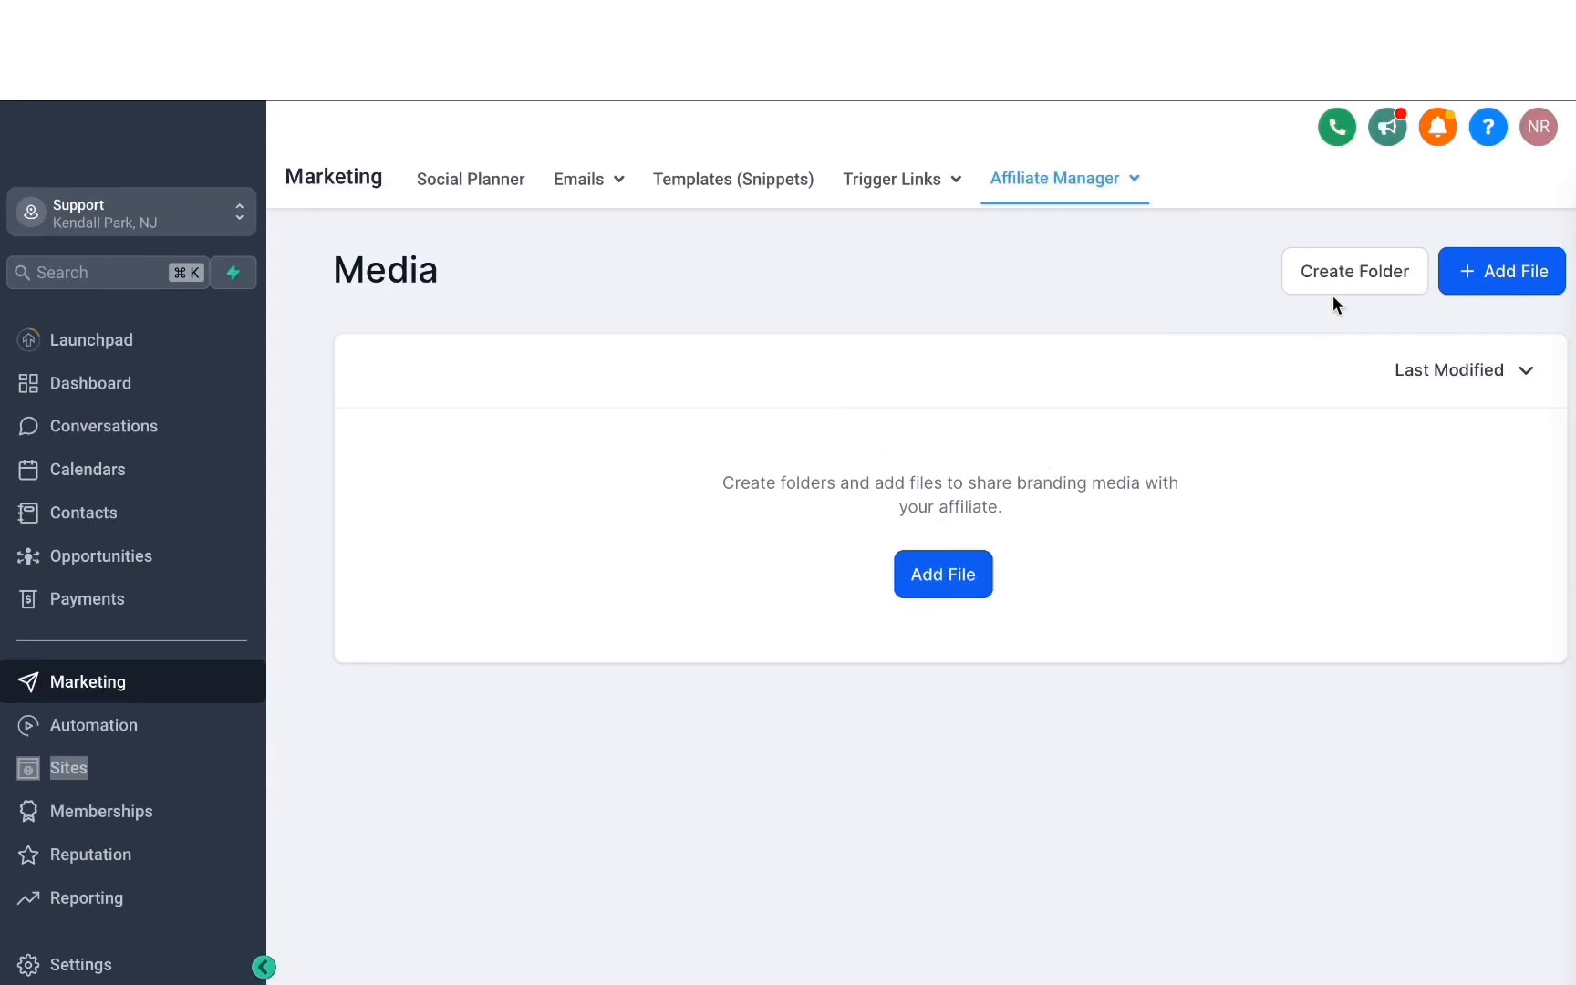
left_click(961, 577)
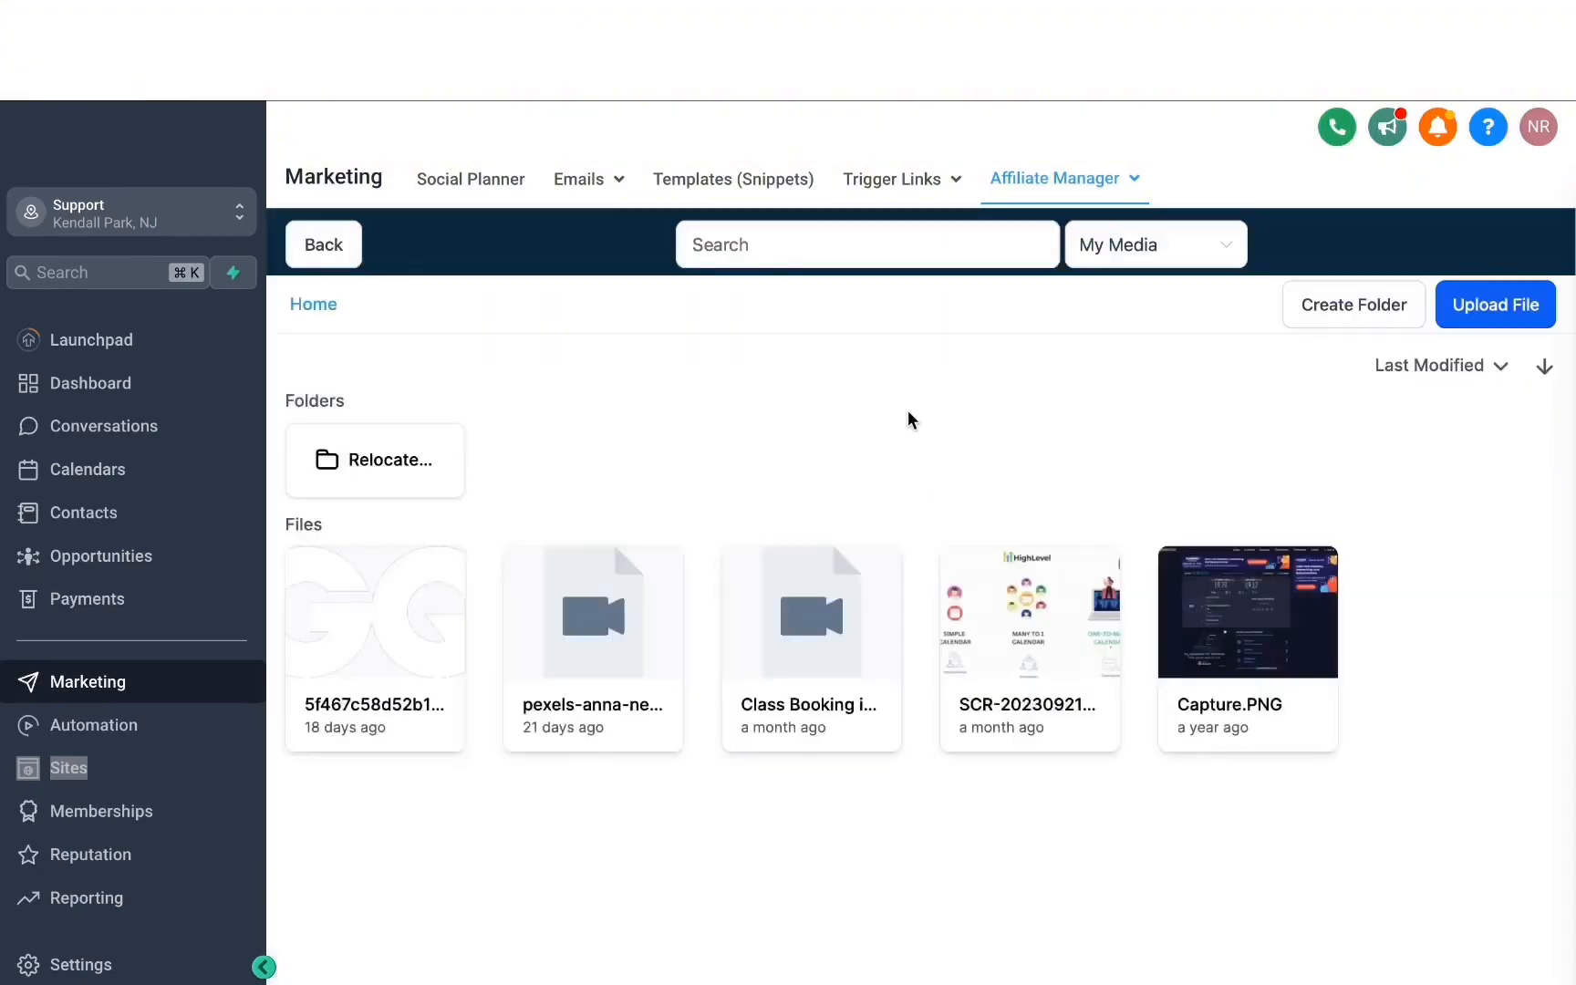
left_click(1190, 650)
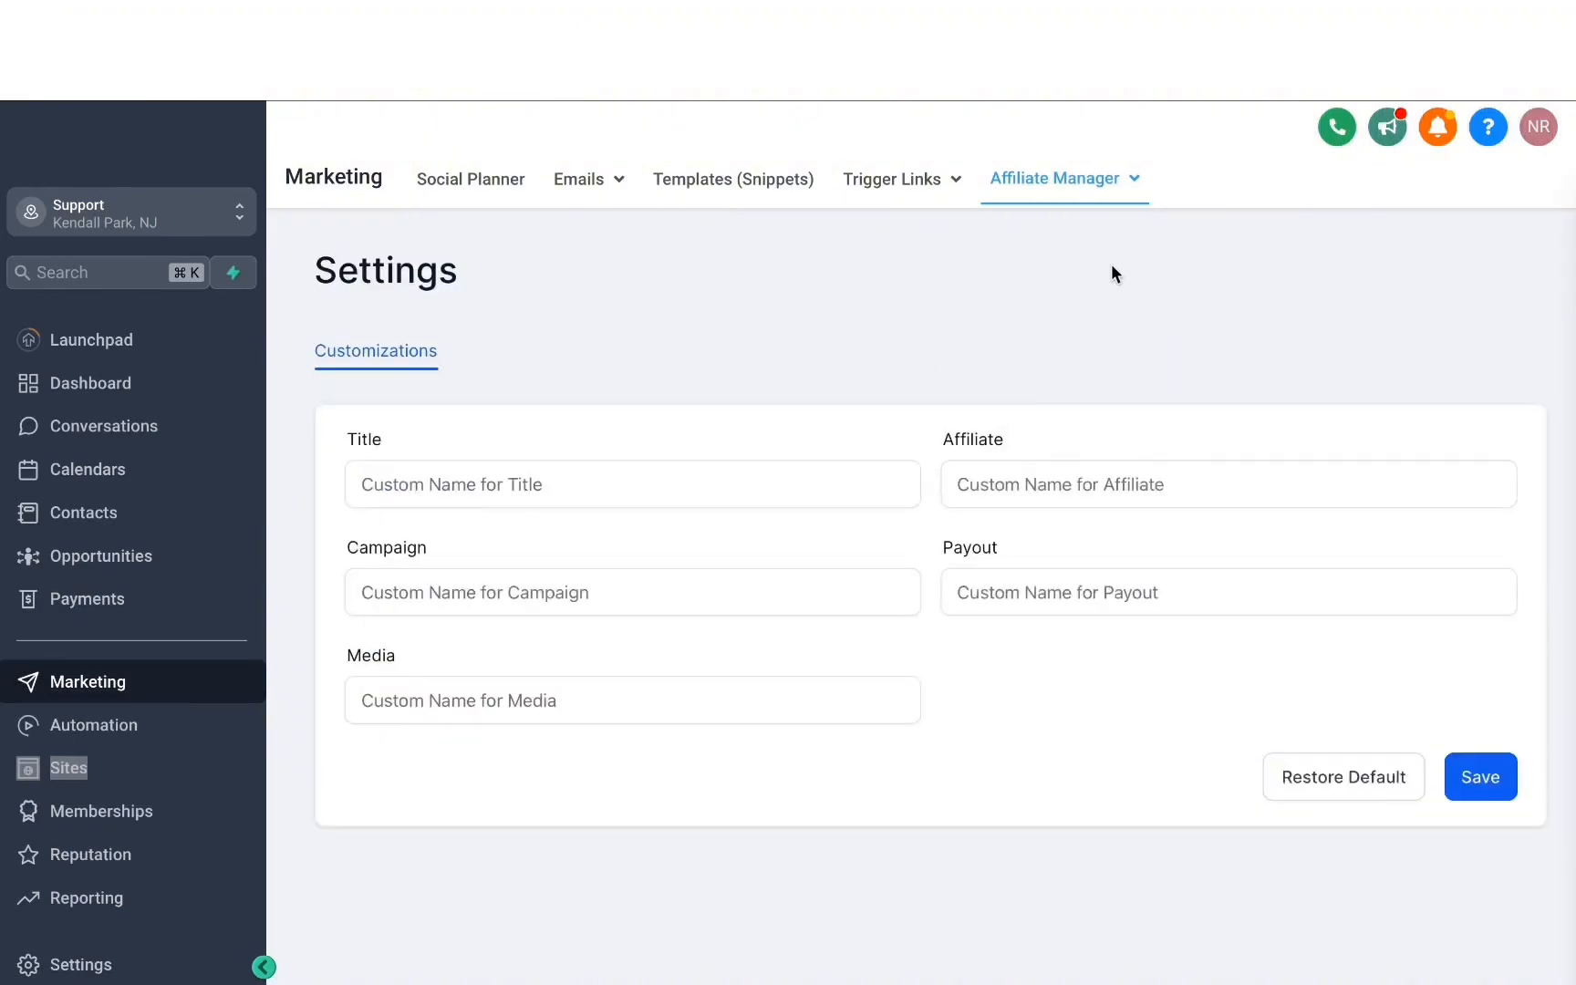
Step: Examine the custom name fields in the affiliate manager settings and compare them with the Affiliate Manager page names
left_click(1056, 188)
left_click(1059, 391)
left_click(483, 481)
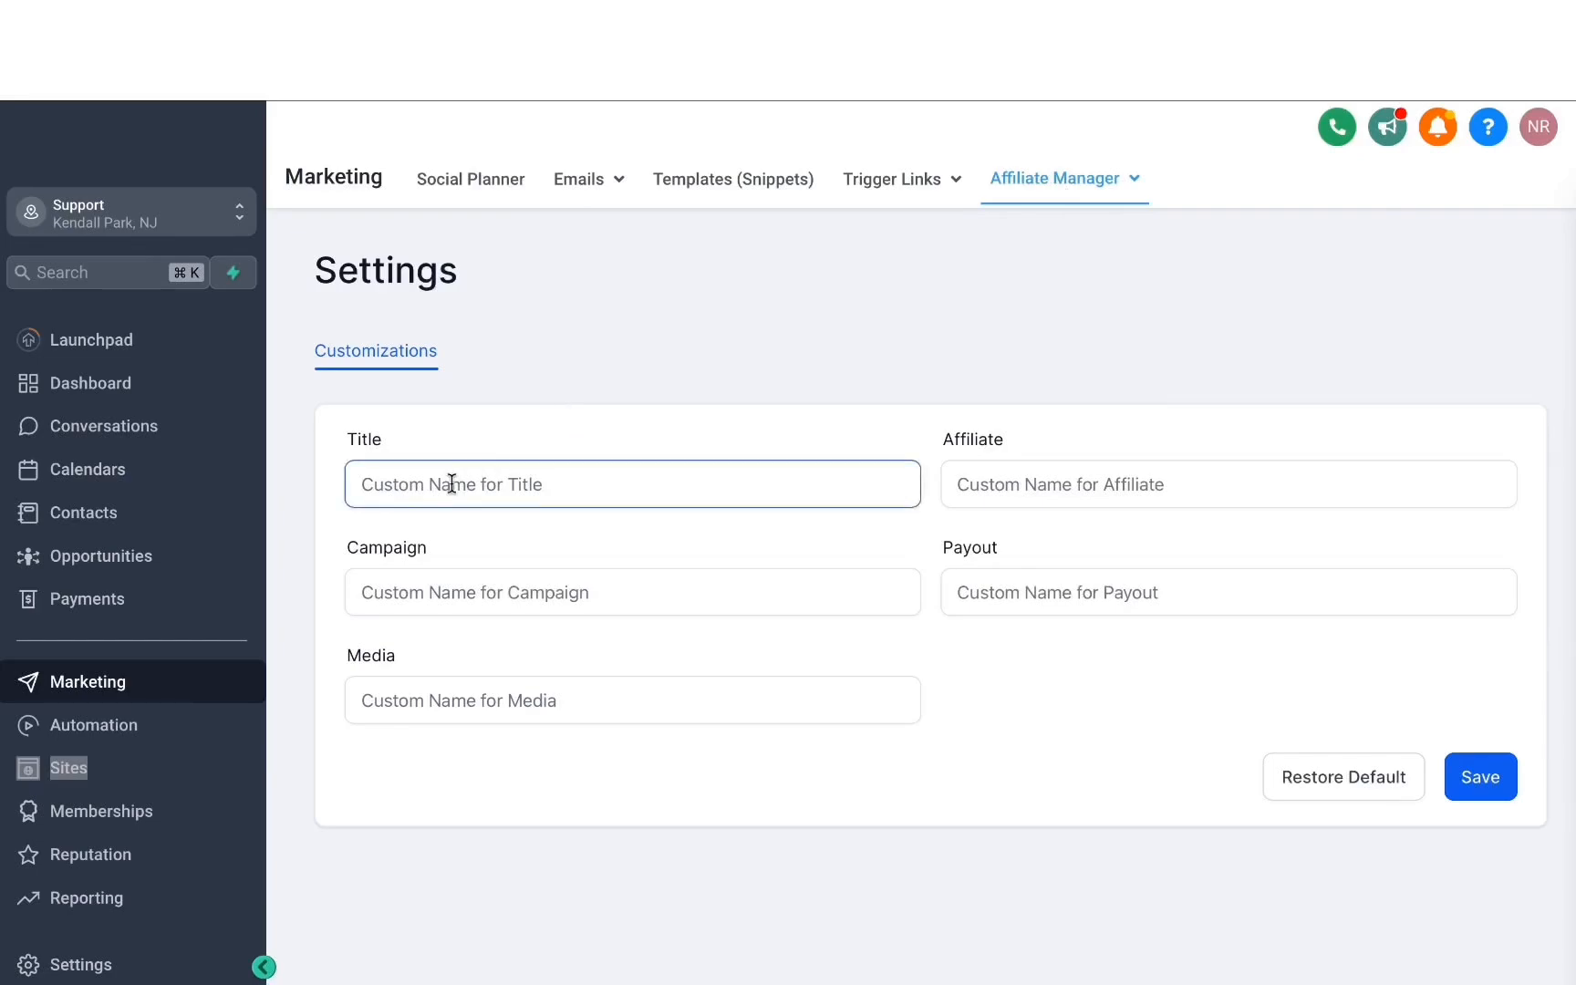
left_click(995, 497)
left_click(1012, 610)
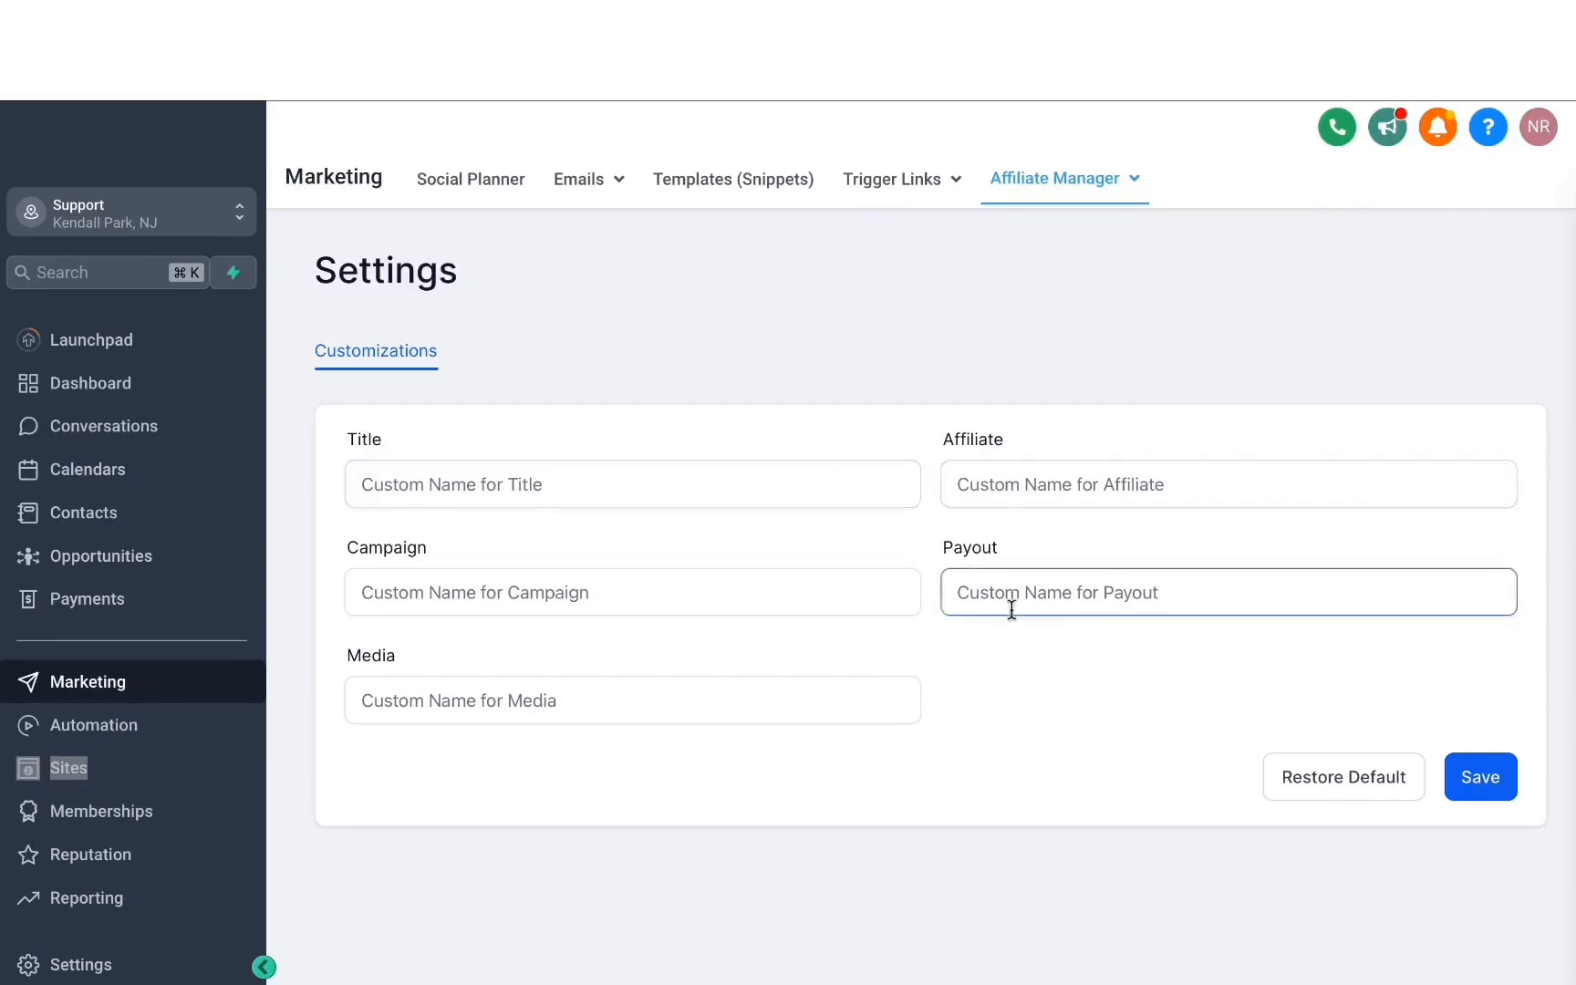
left_click(336, 664)
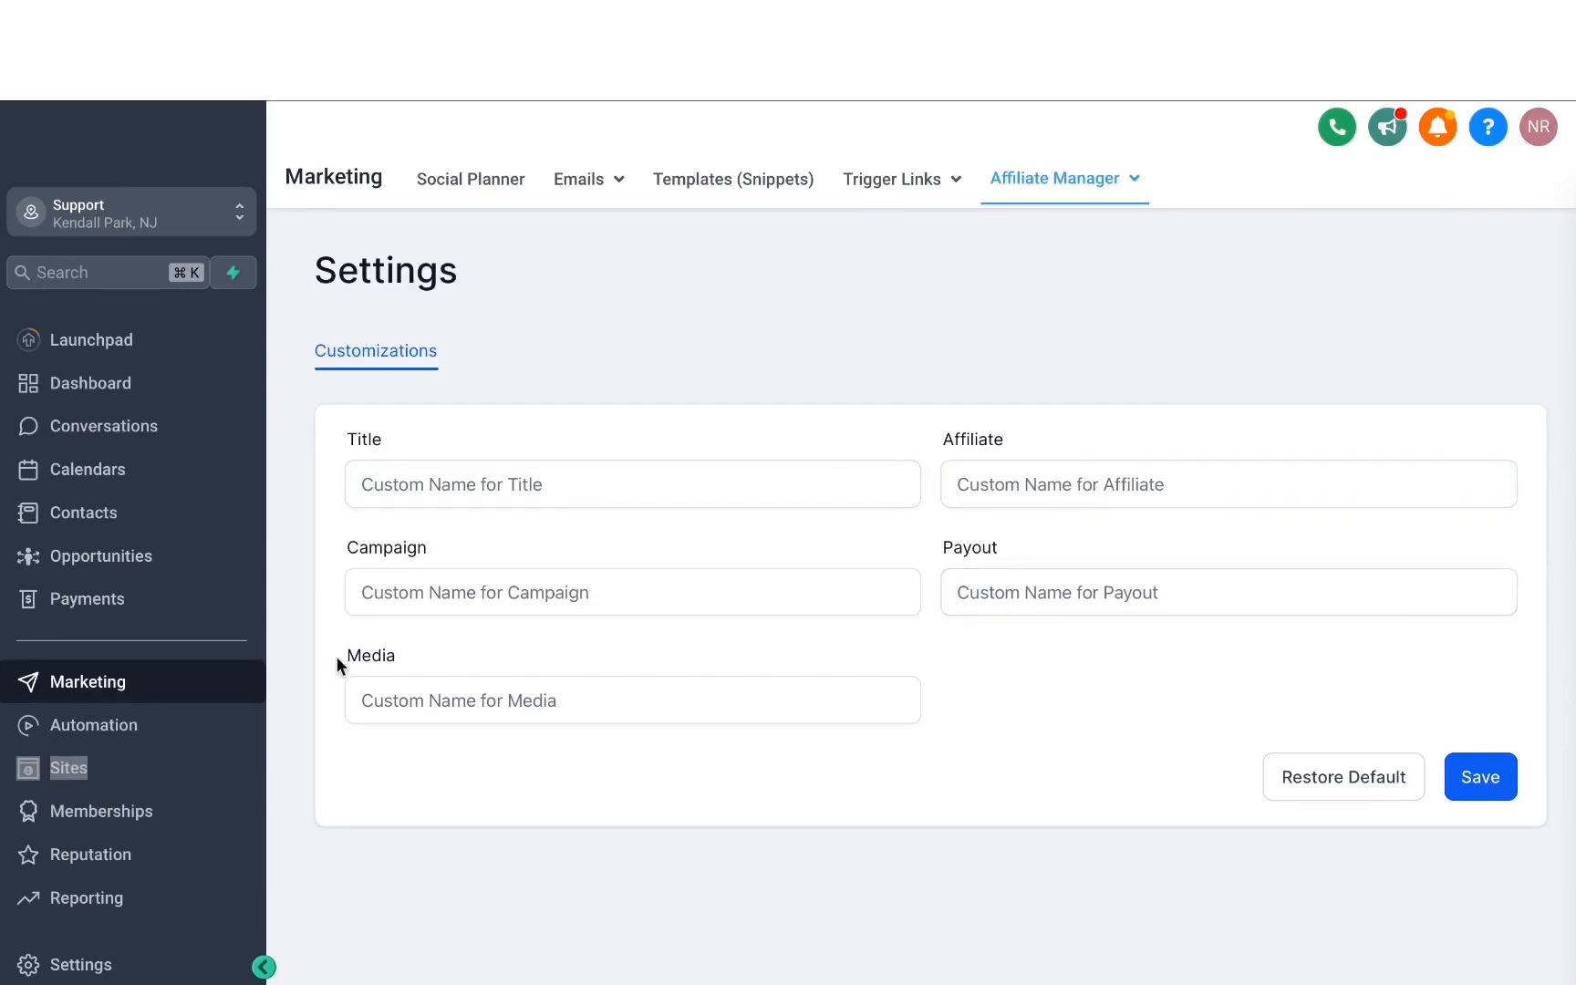
left_click(1081, 180)
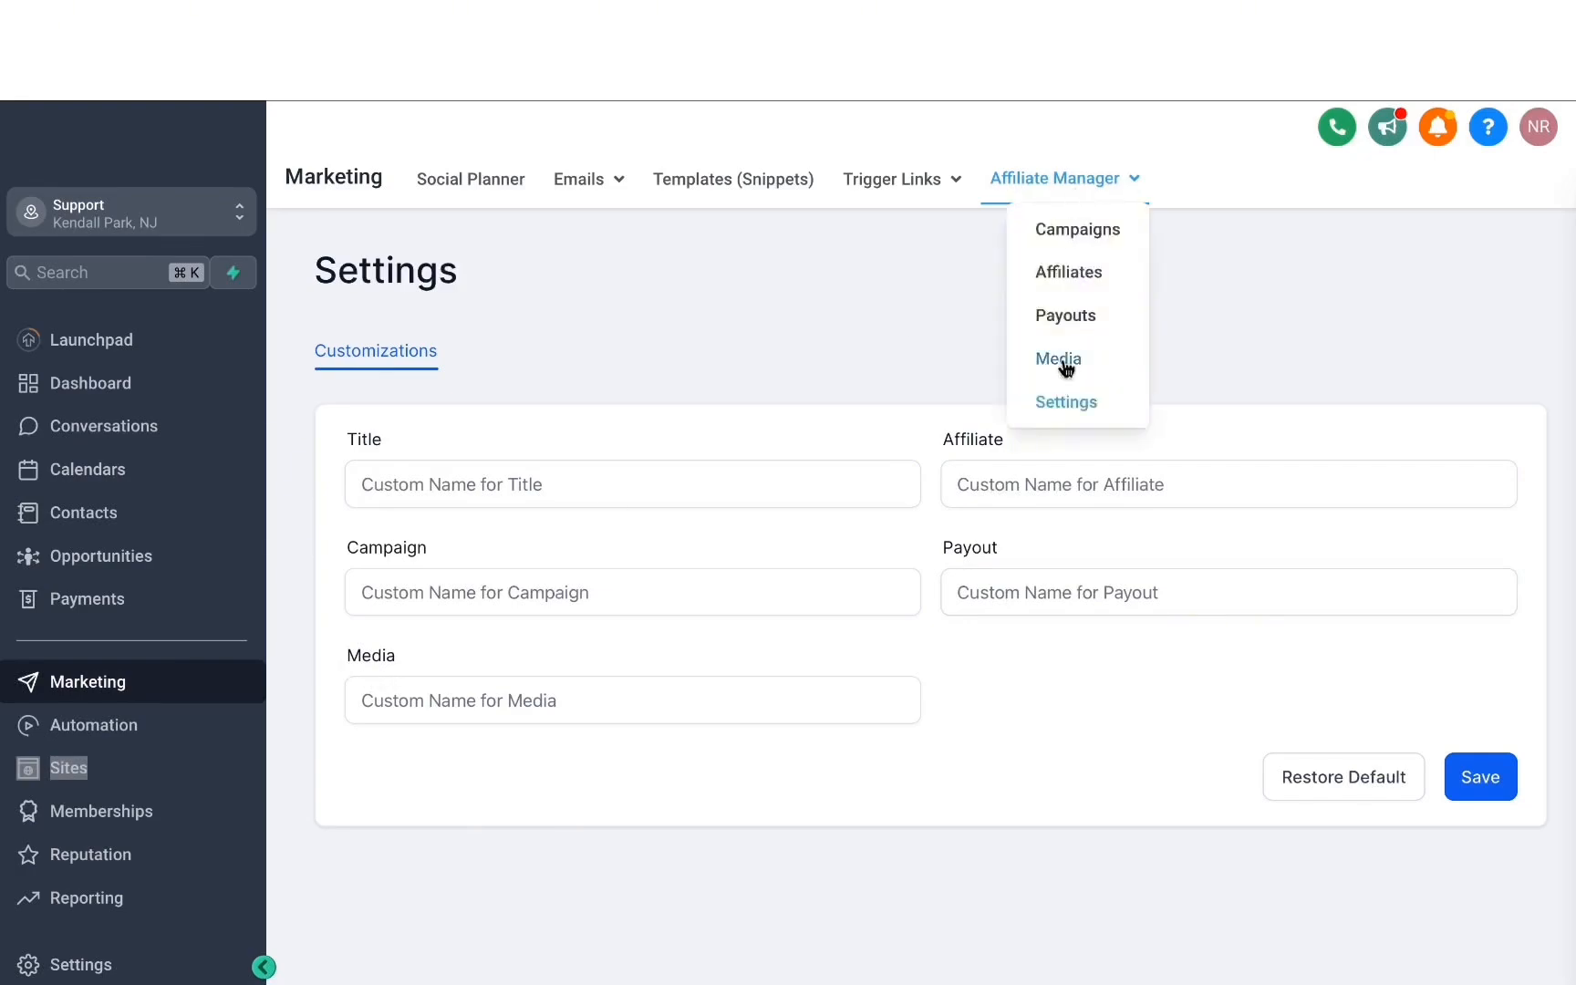
Step: Set the custom name for Media to AFFILIATE ASSETS, save it and open the renamed page
left_click(496, 701)
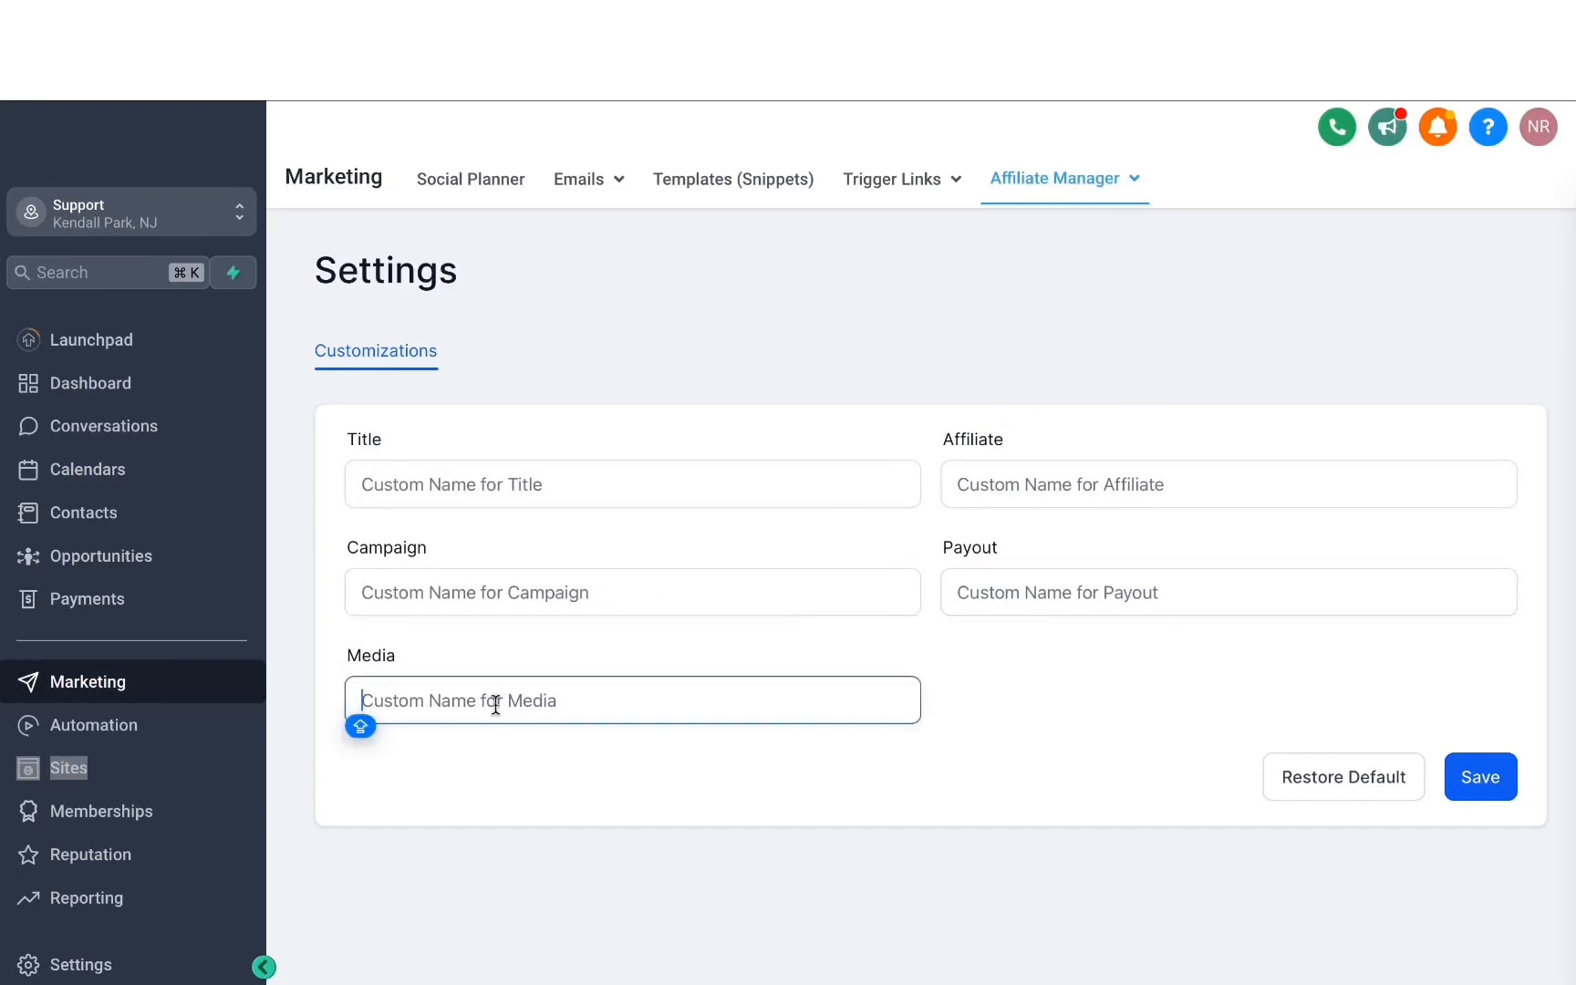
type("AFFILIATE ASSETS")
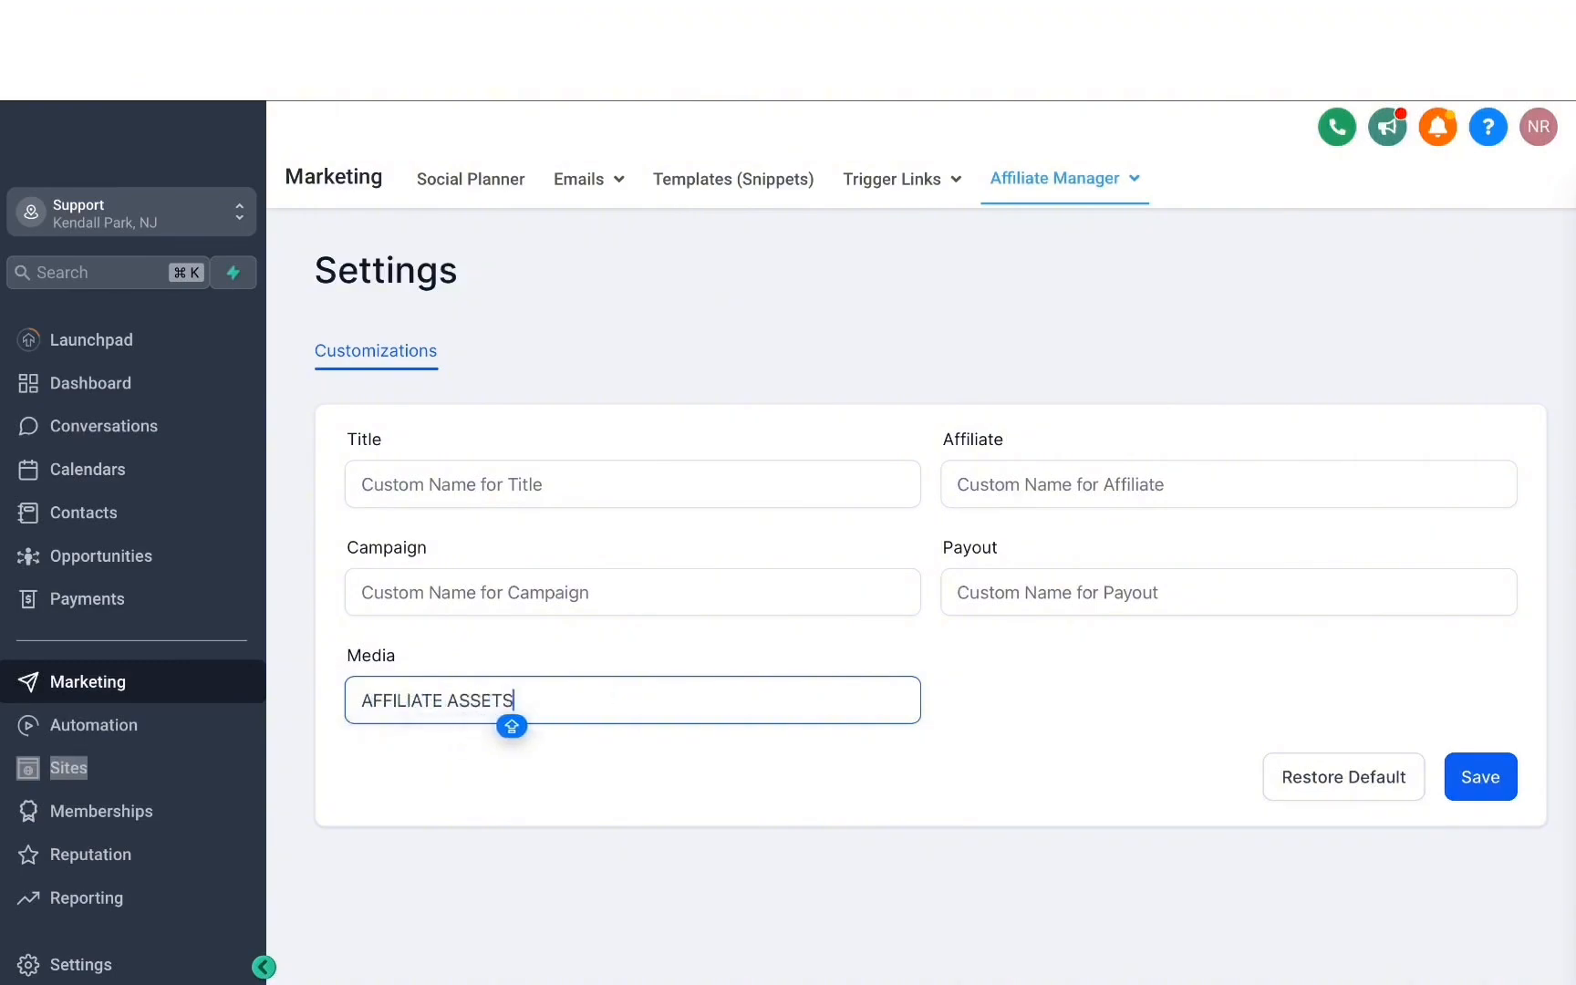
left_click(1502, 788)
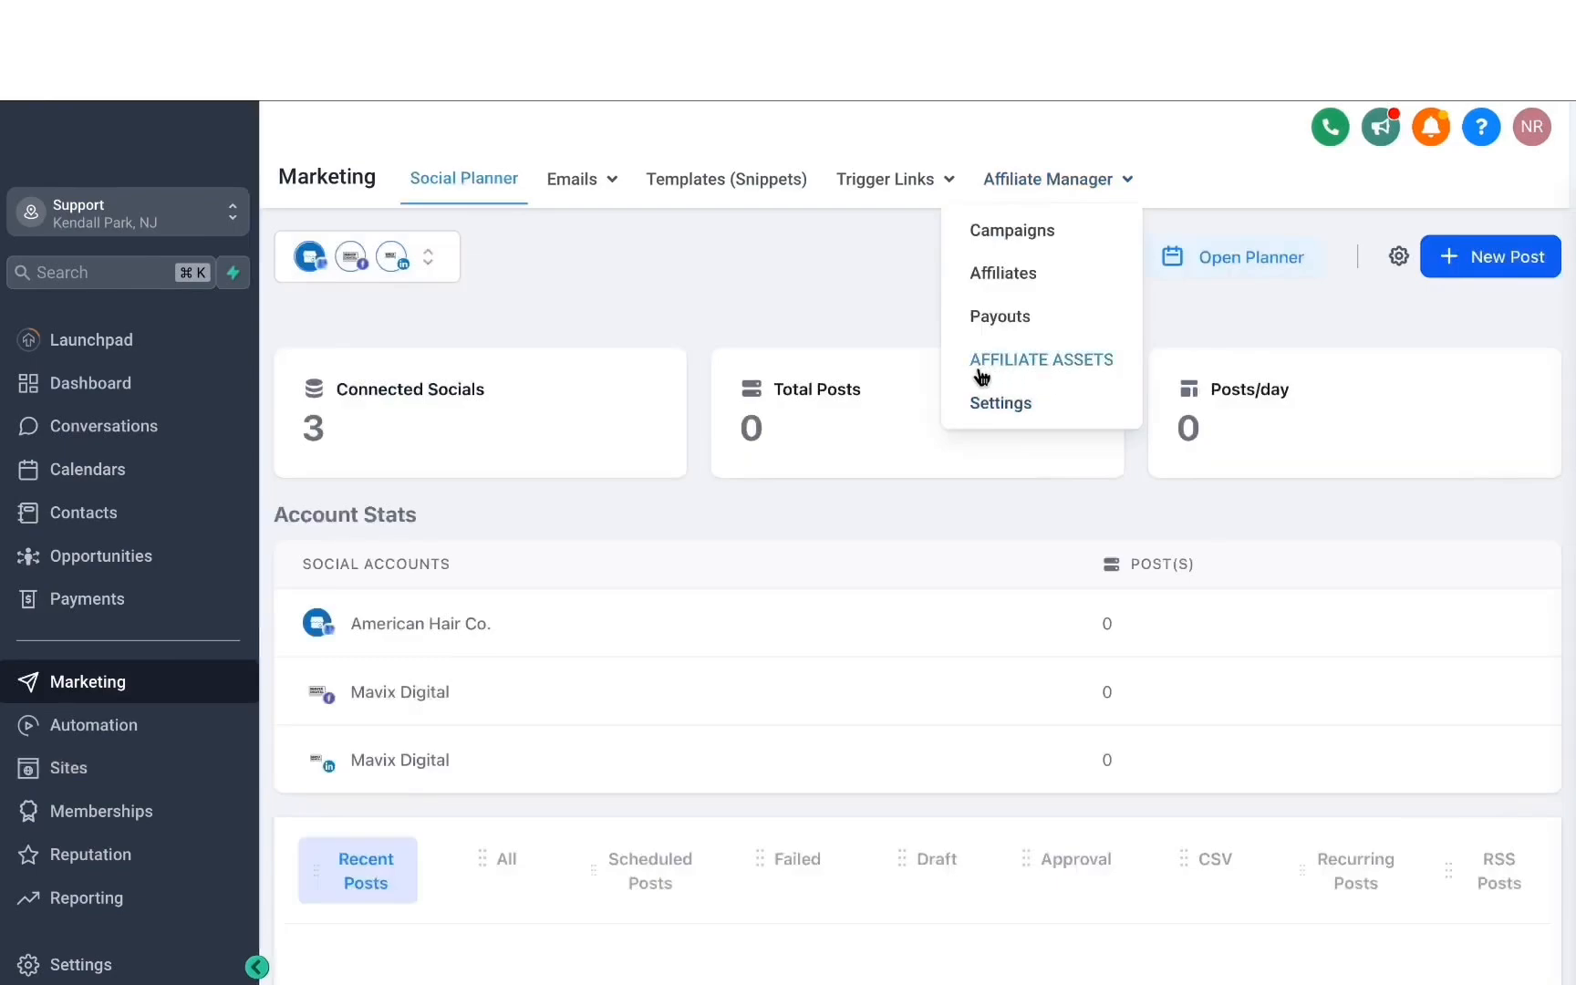
left_click(1021, 366)
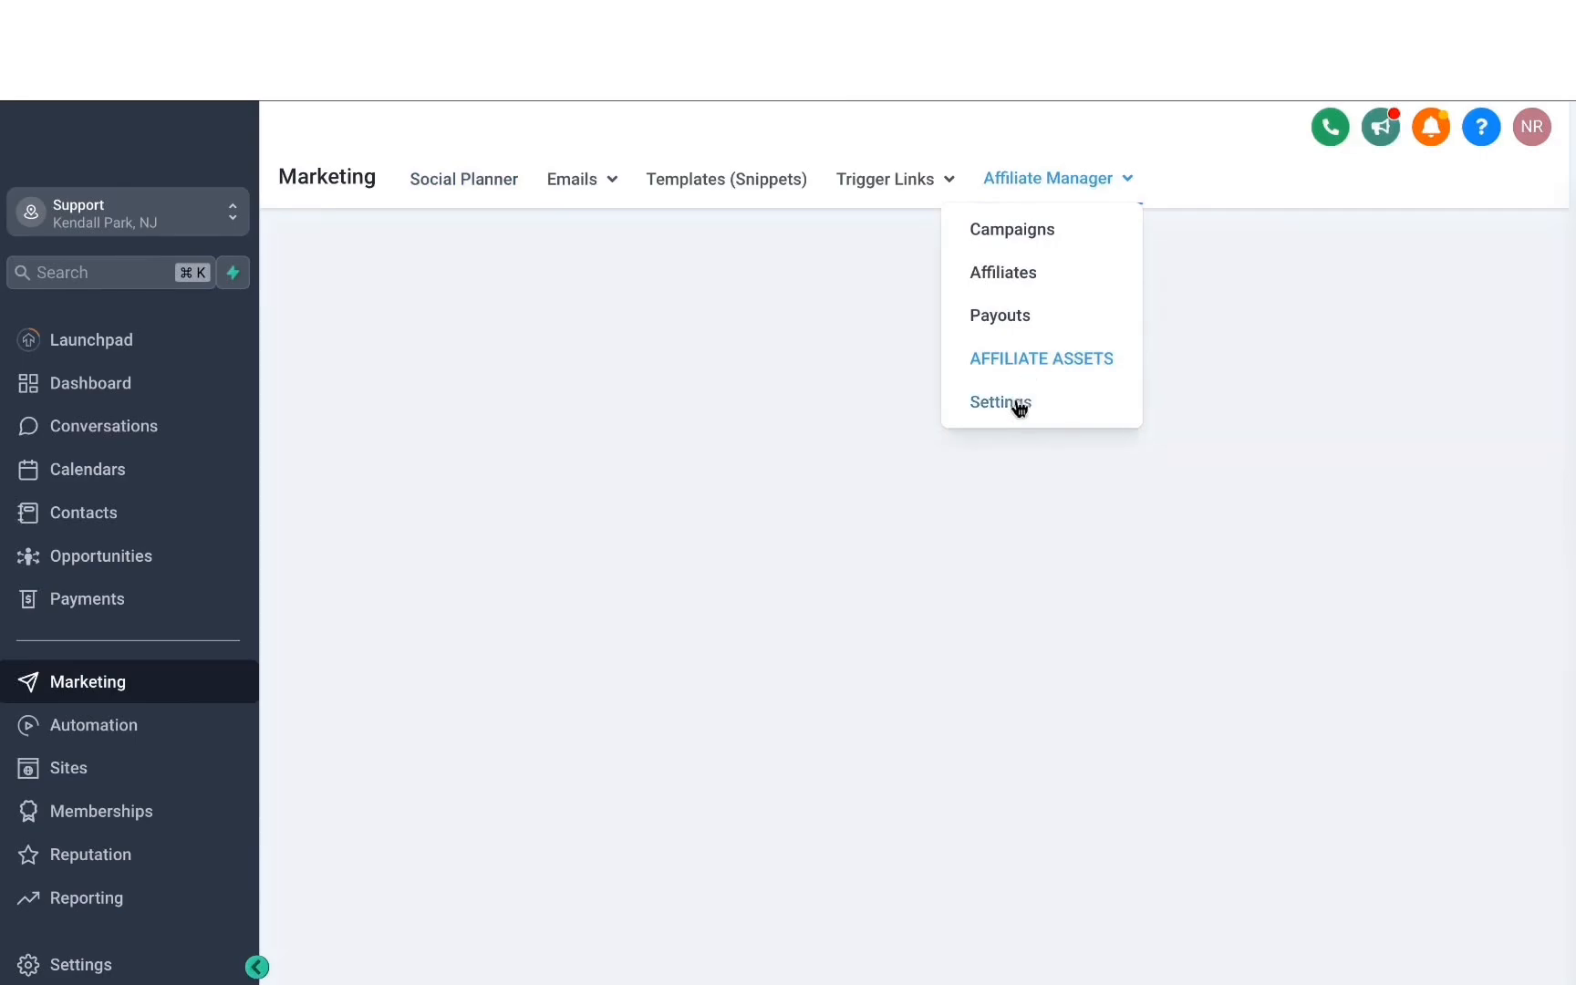
left_click(1019, 404)
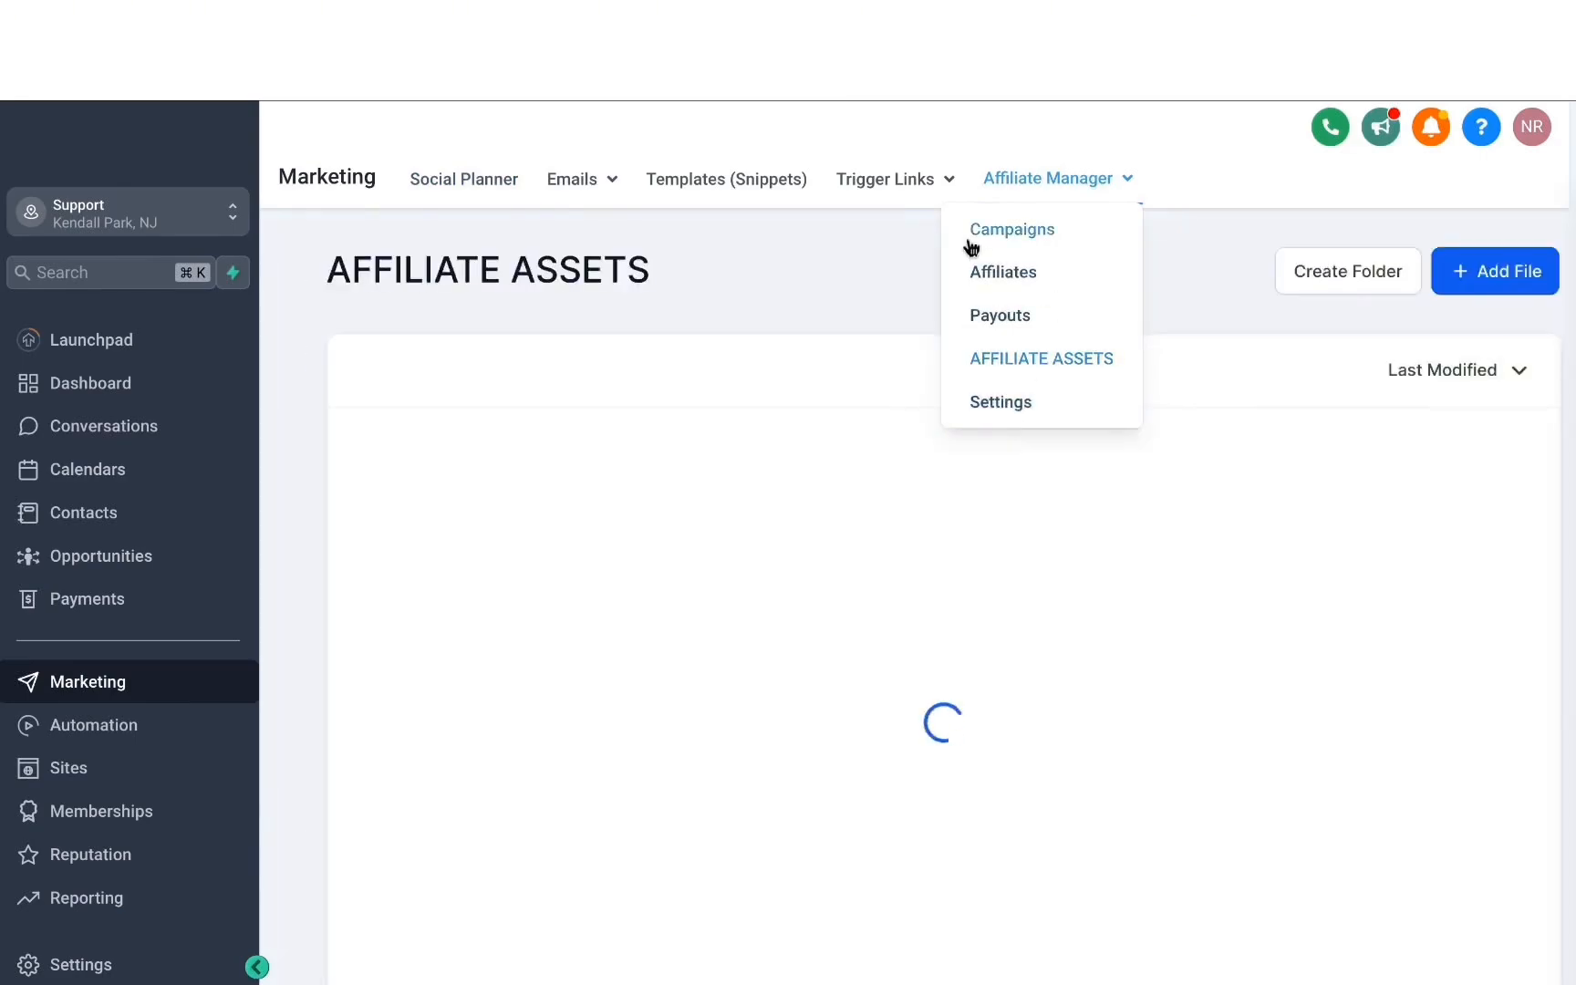